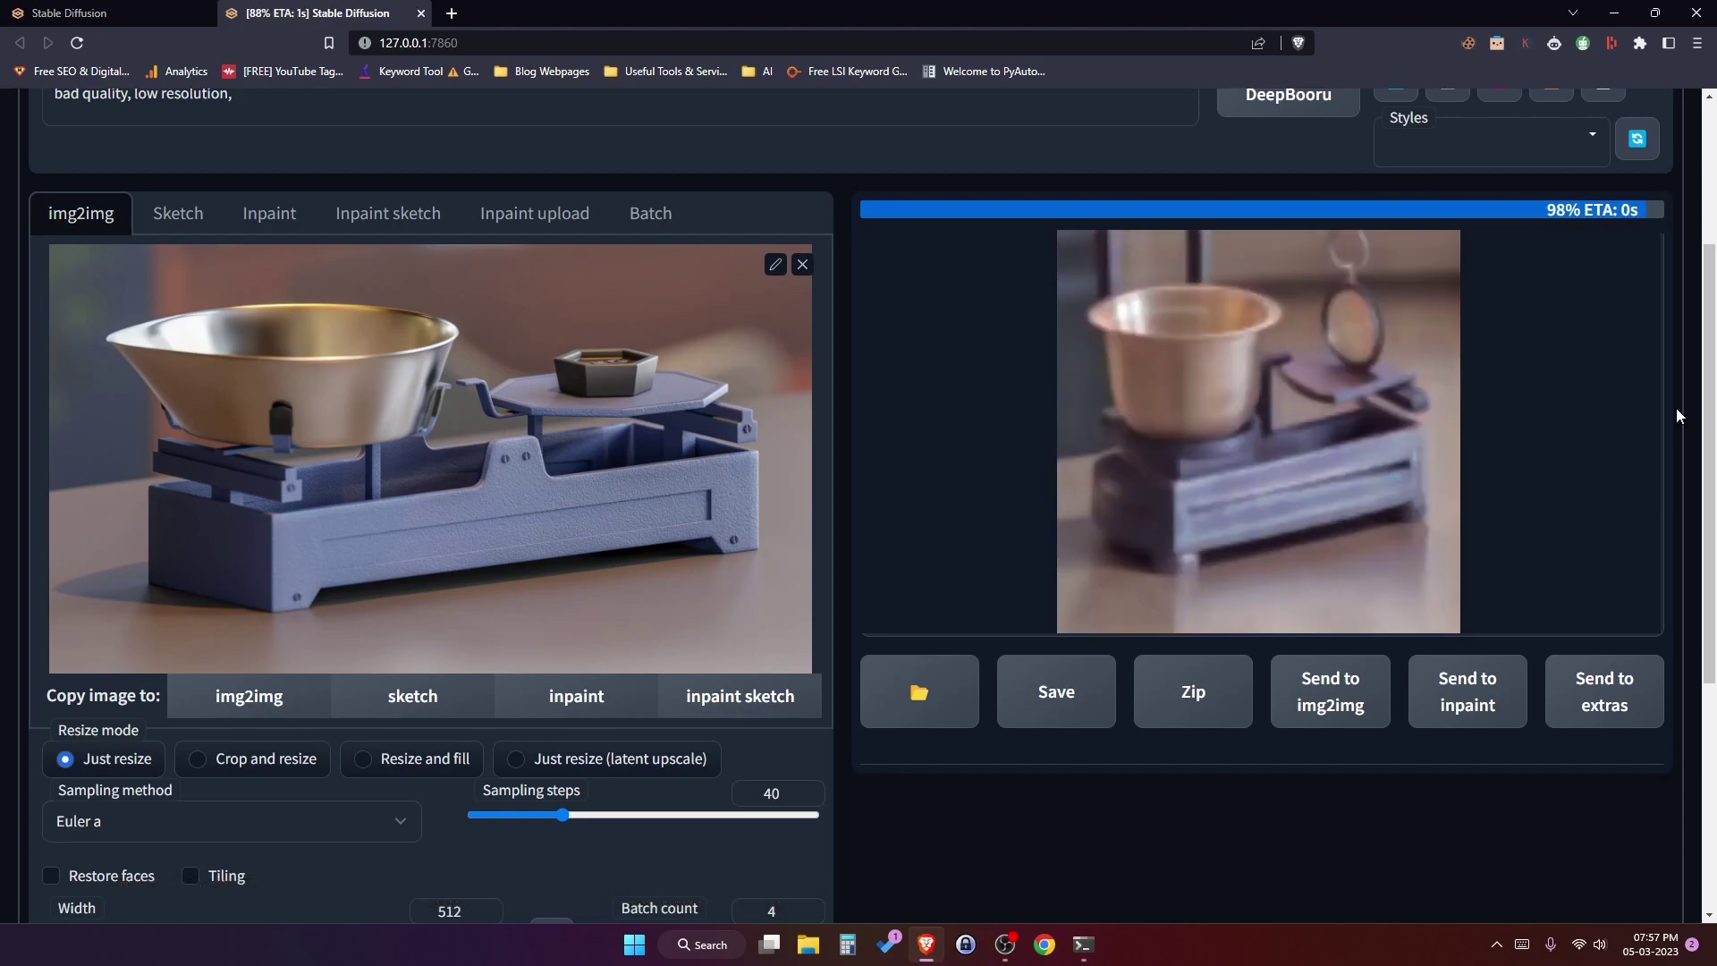
Review the earlier results, enable cropping and regenerate the scale at 1024×512, denoising 0.6.
left_click(1148, 288)
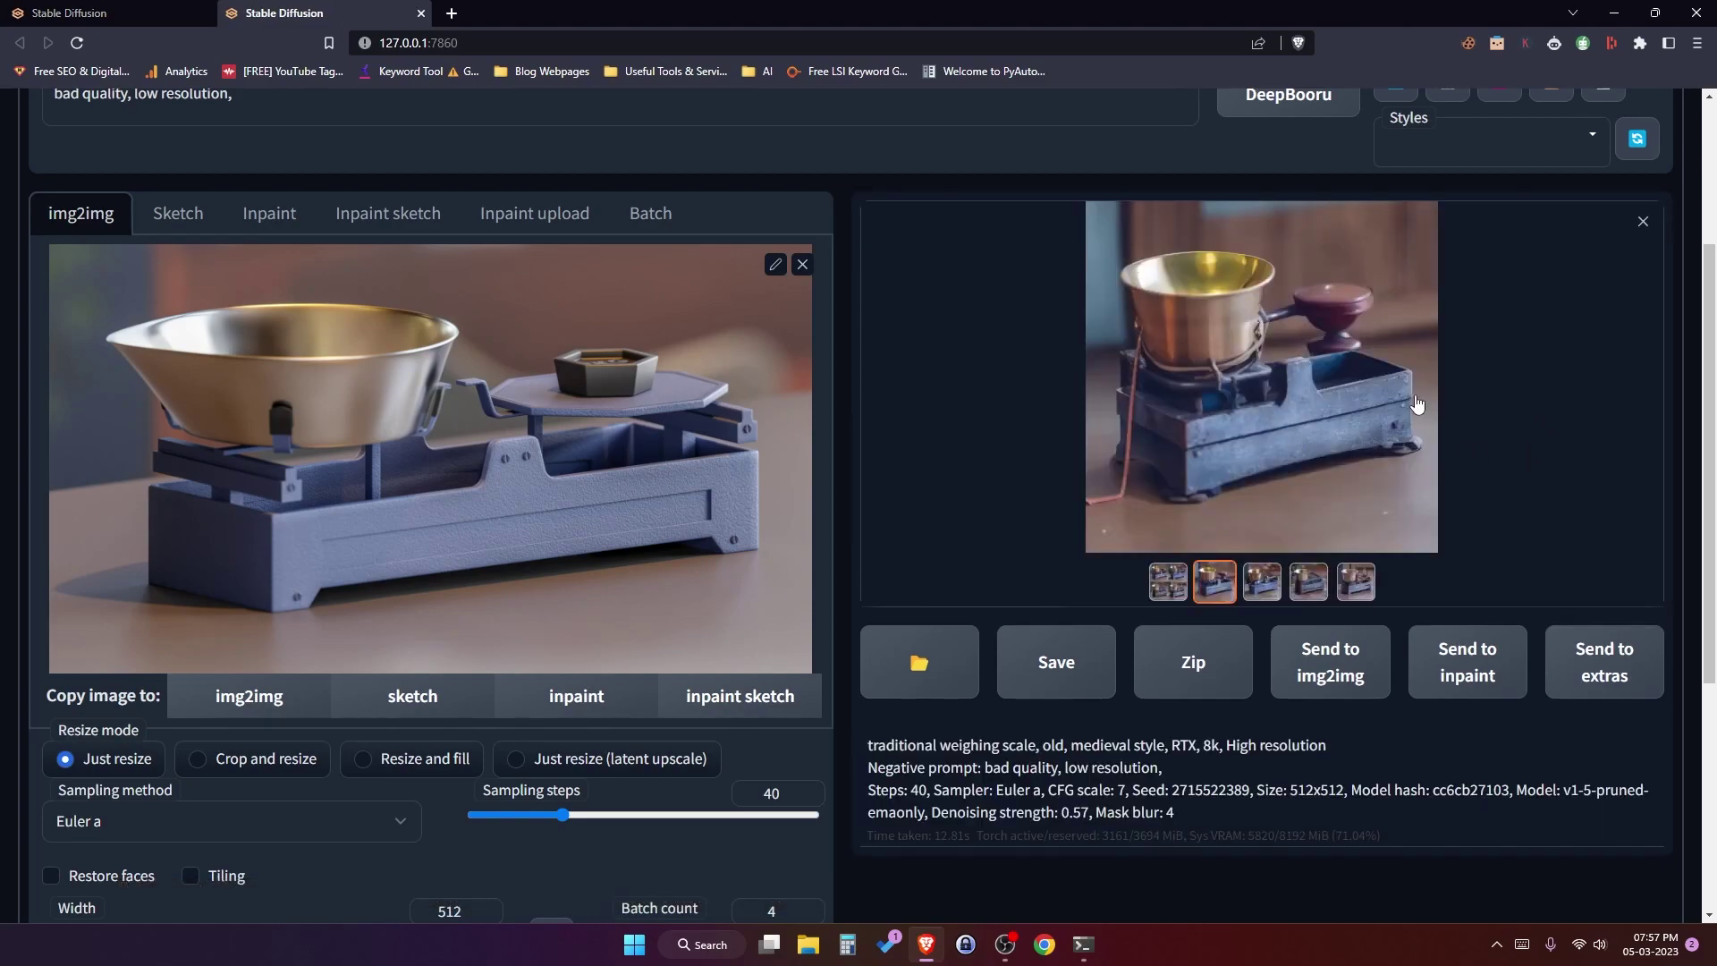
left_click(1262, 582)
left_click(1356, 581)
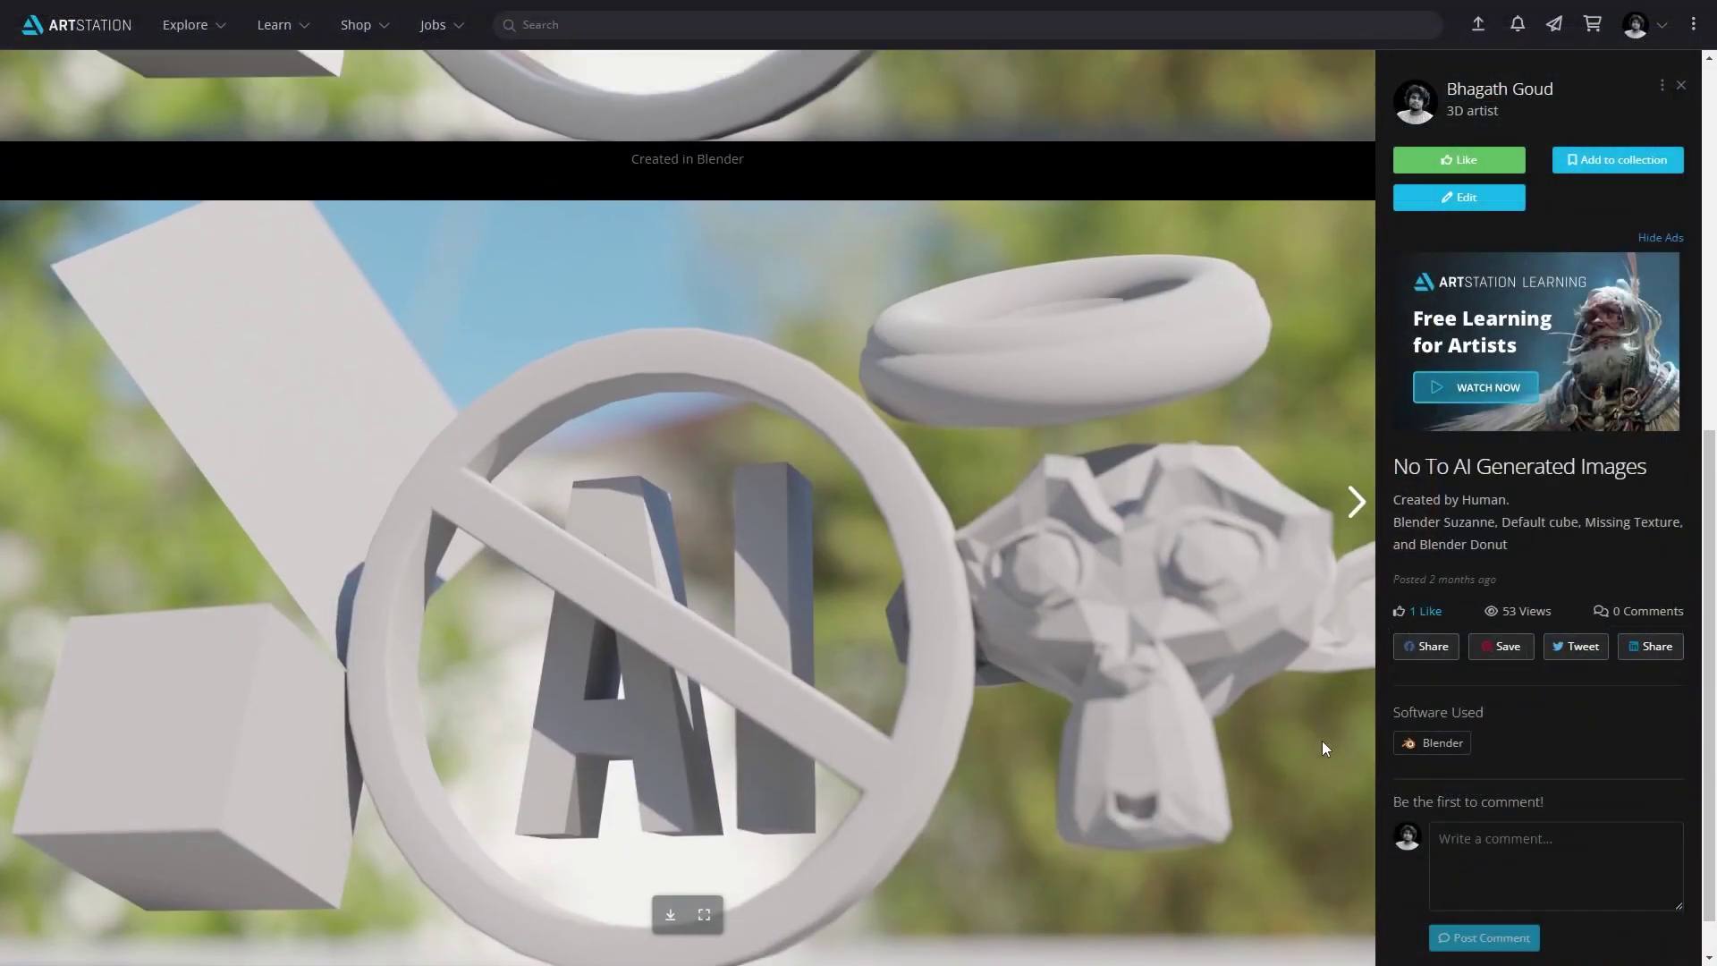
scroll(1322, 741, "up", 5)
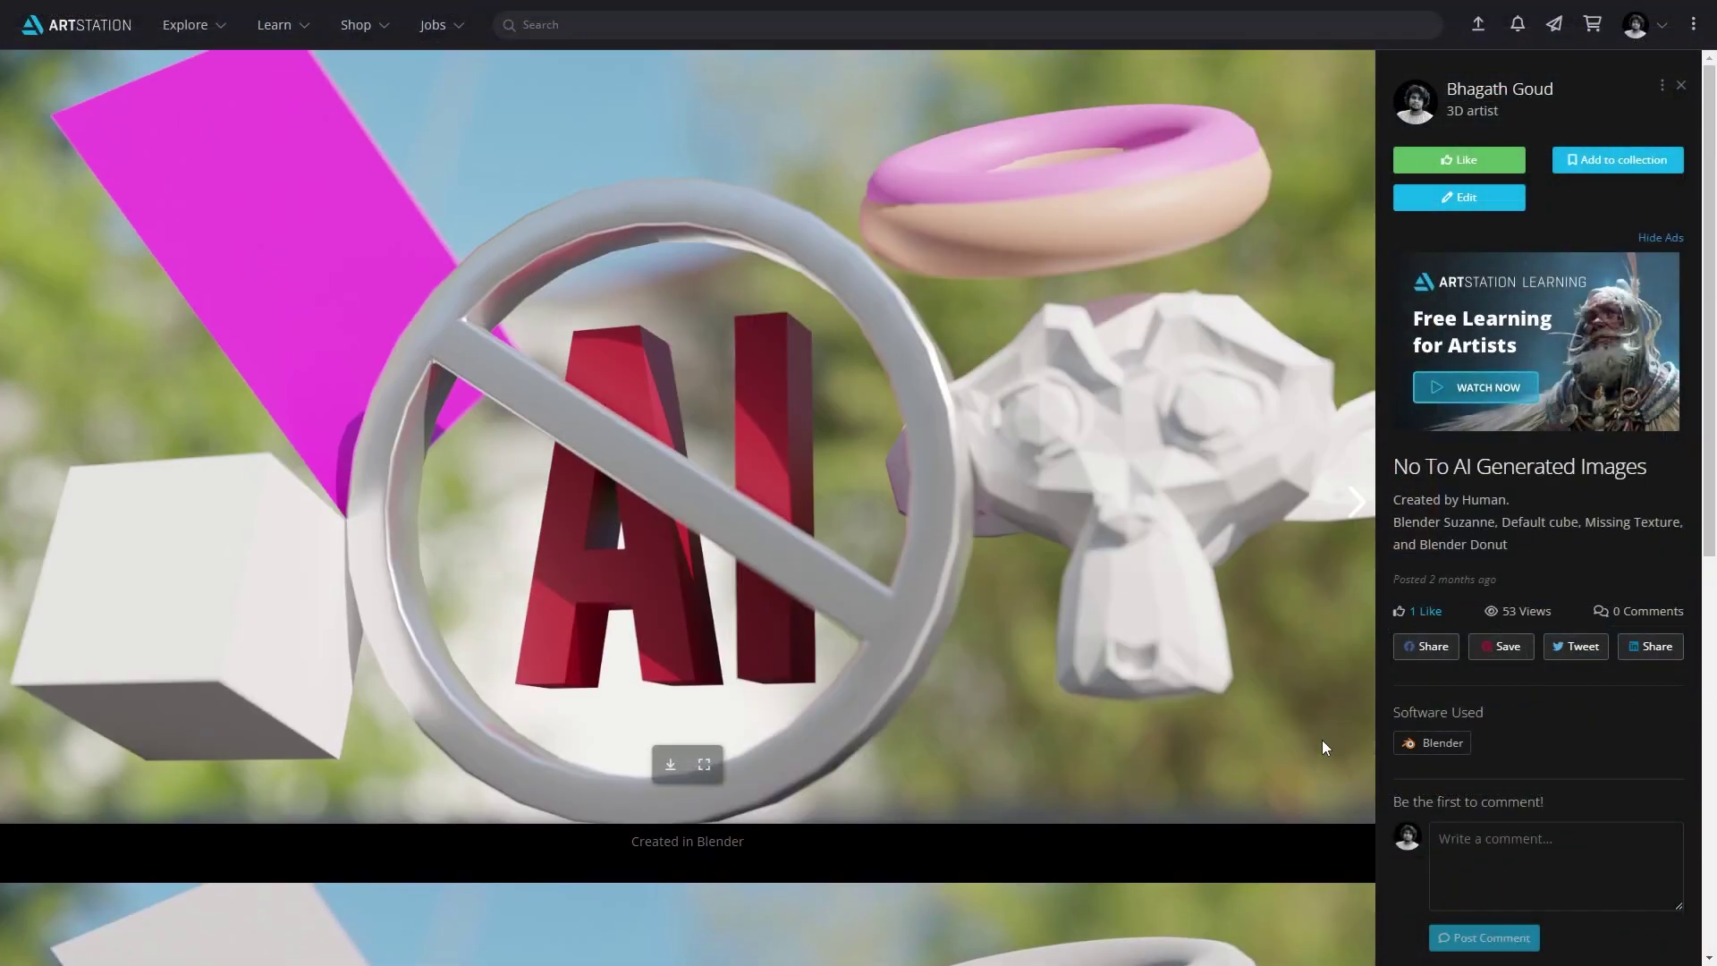
scroll(1321, 739, "down", 5)
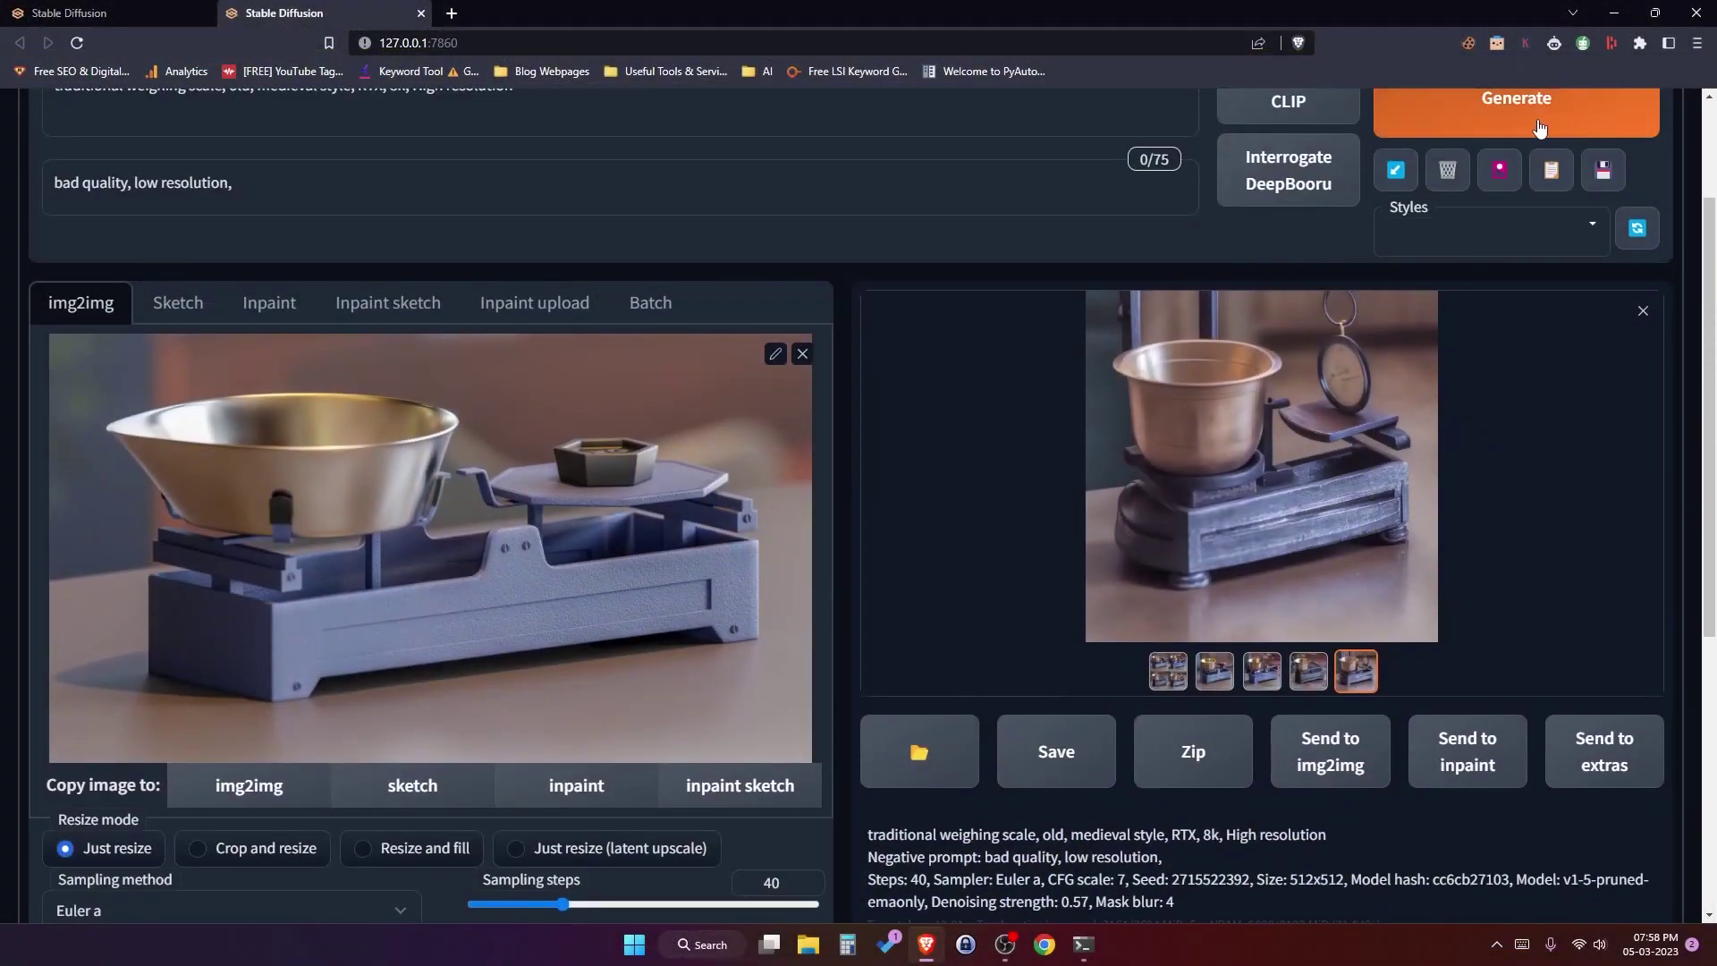
left_click(777, 353)
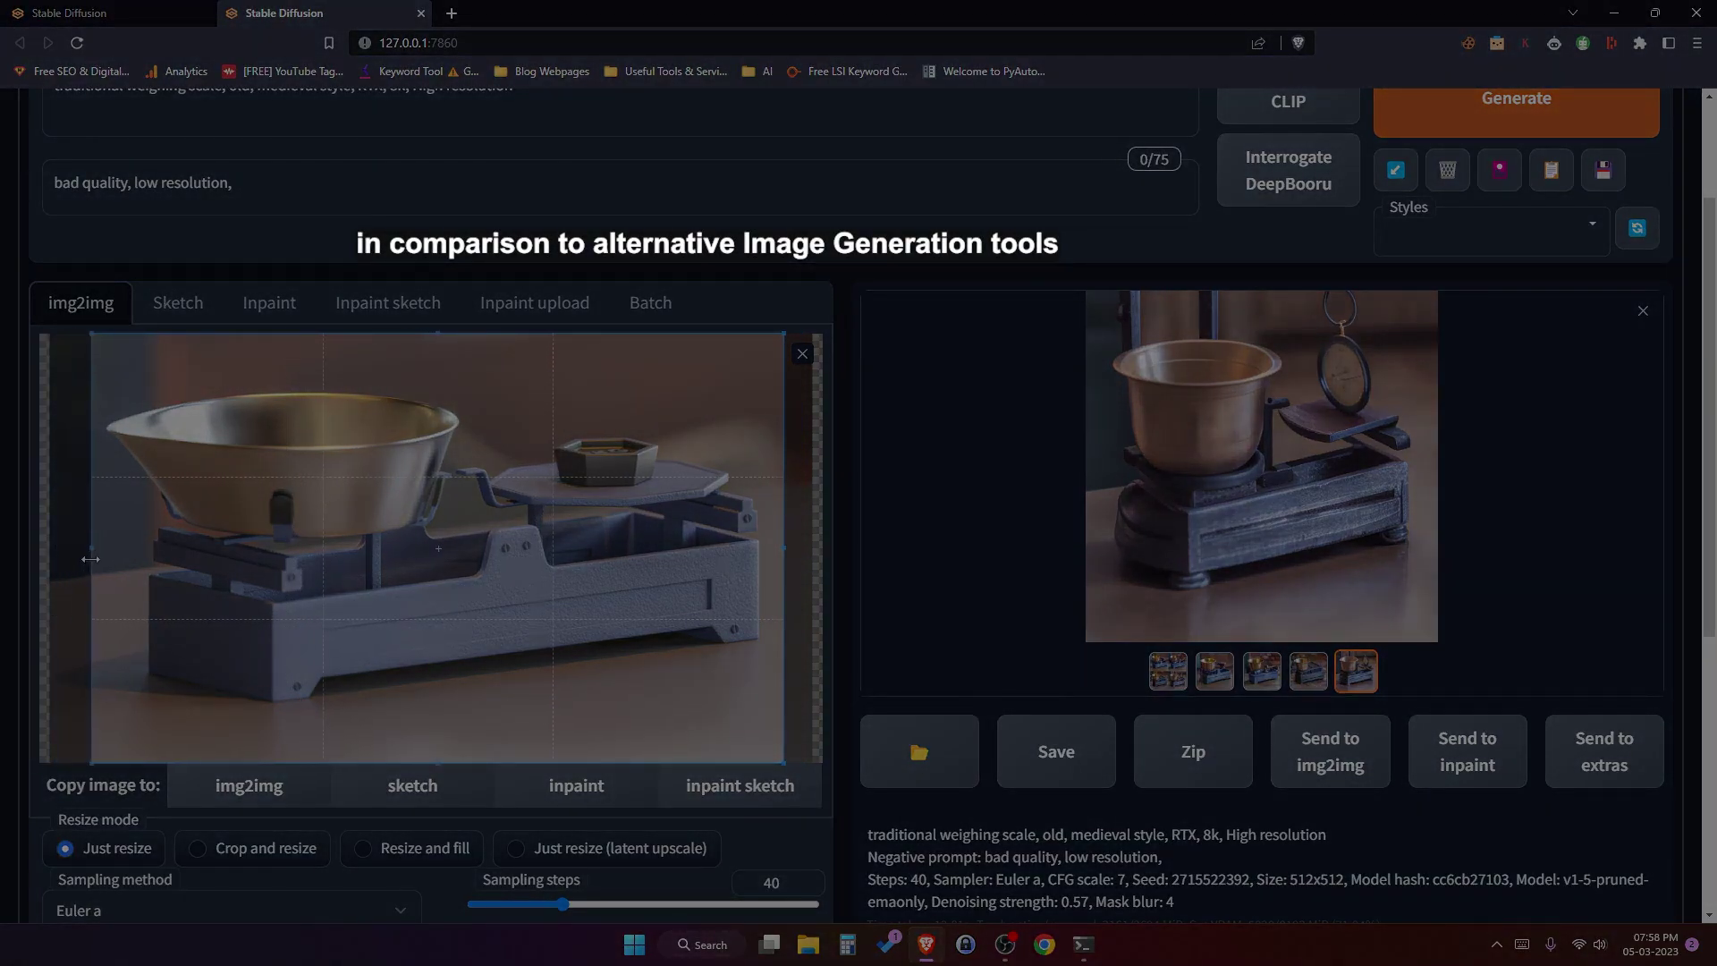
scroll(1109, 611, "down", 1)
scroll(1108, 612, "down", 3)
left_click_drag(483, 658, 508, 658)
scroll(1388, 750, "up", 2)
scroll(1389, 749, "up", 4)
left_click(1516, 128)
scroll(1639, 582, "up", 2)
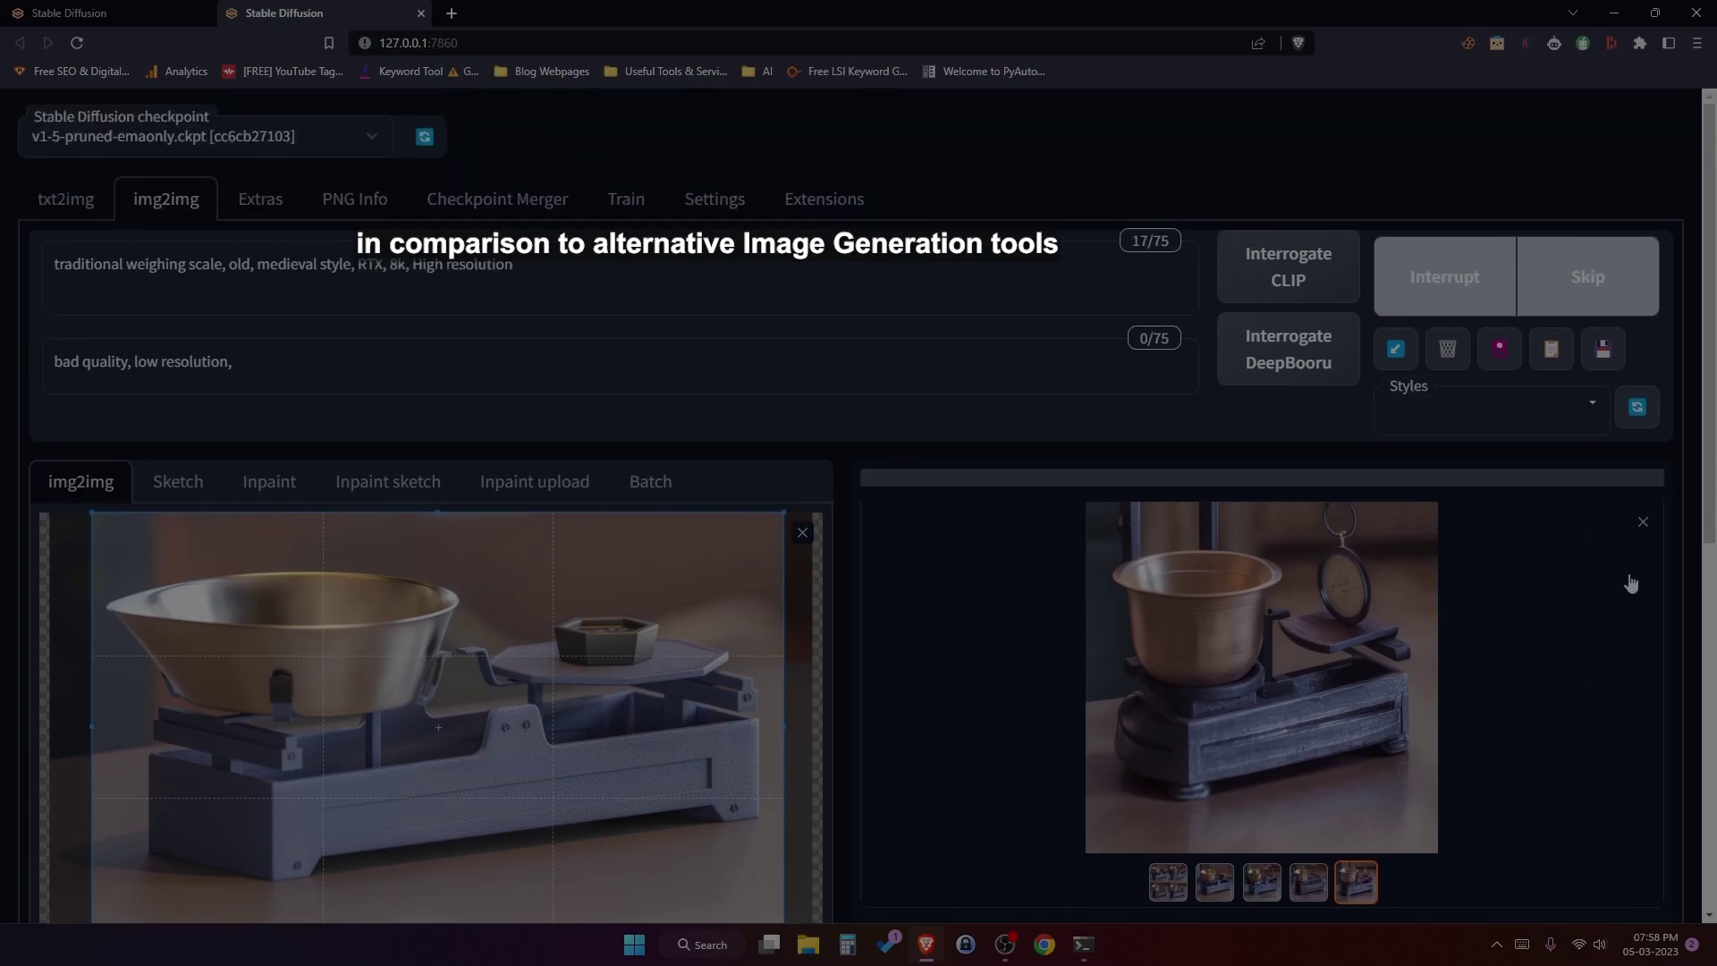
scroll(1674, 572, "down", 1)
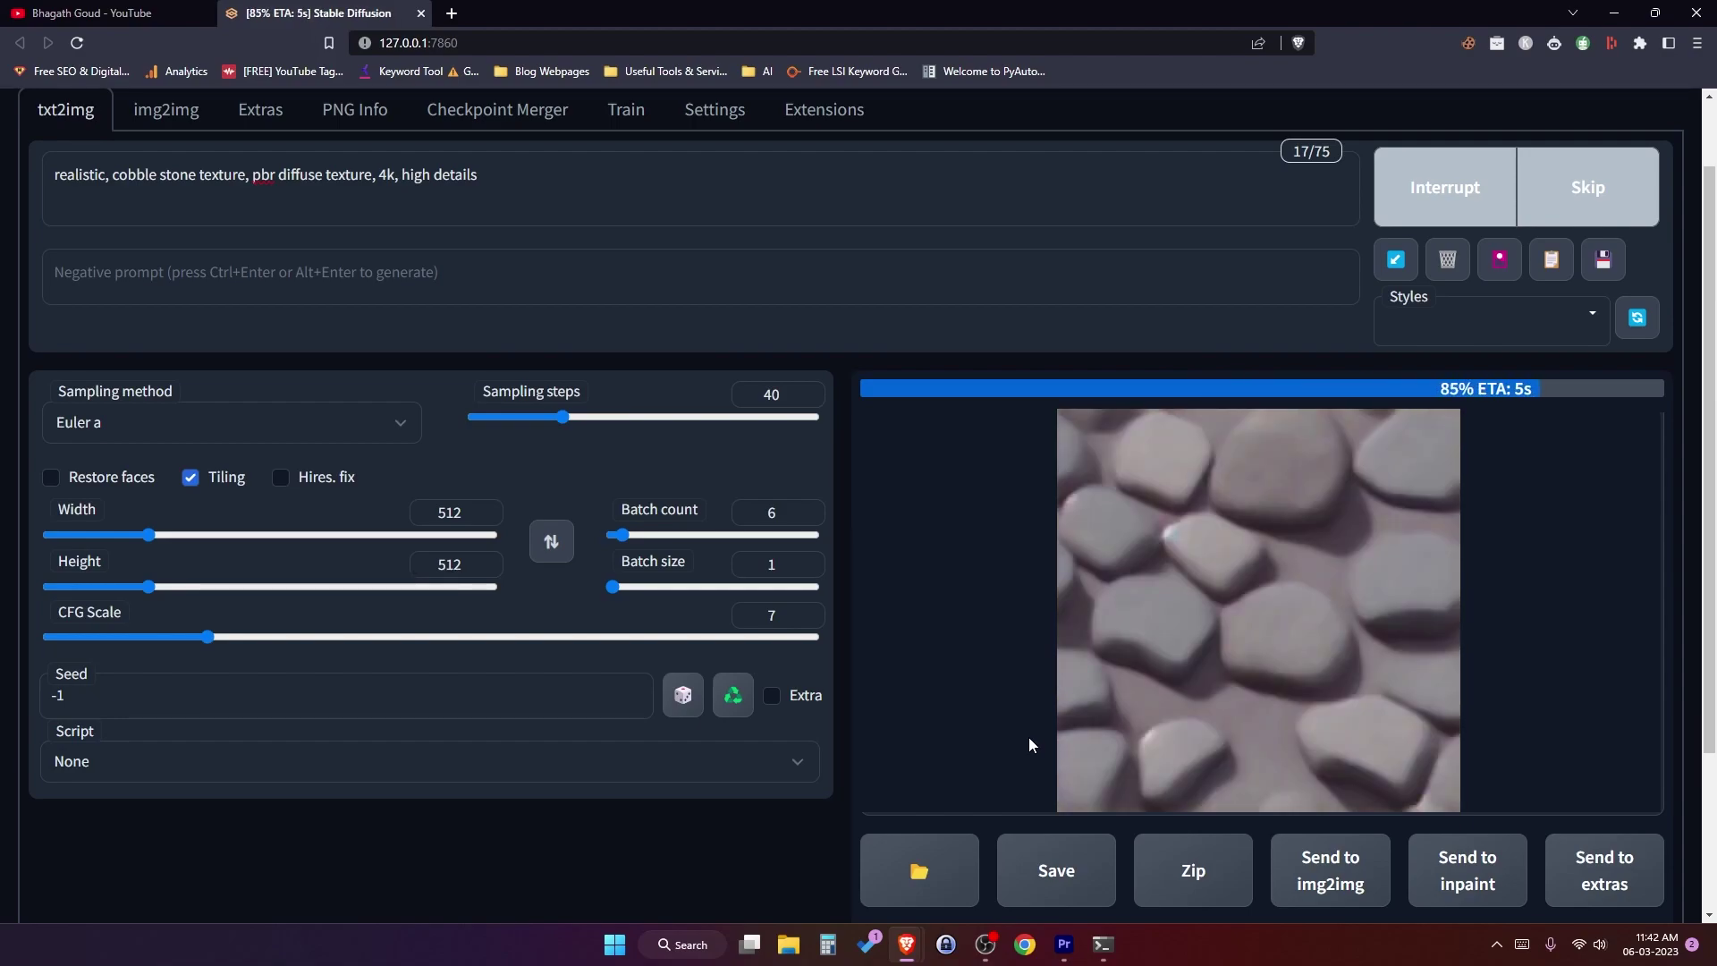
scroll(1557, 711, "up", 1)
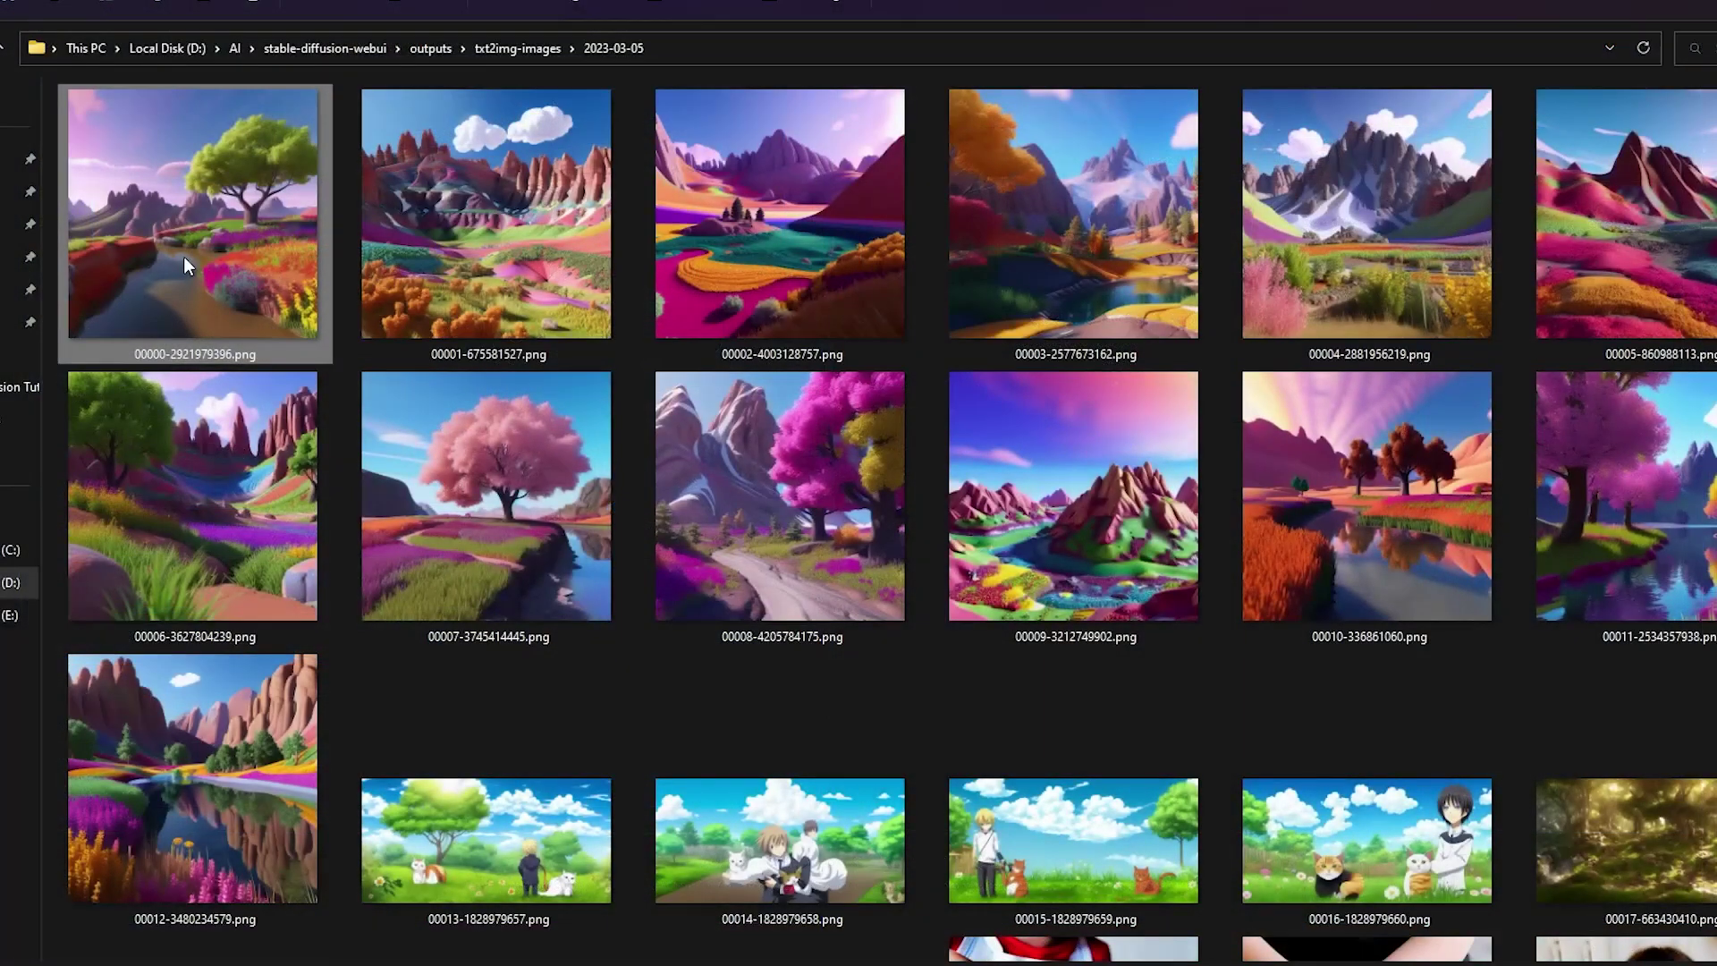
Open a generated landscape in Photos and browse forward to the red-grass river scene.
double_click(184, 256)
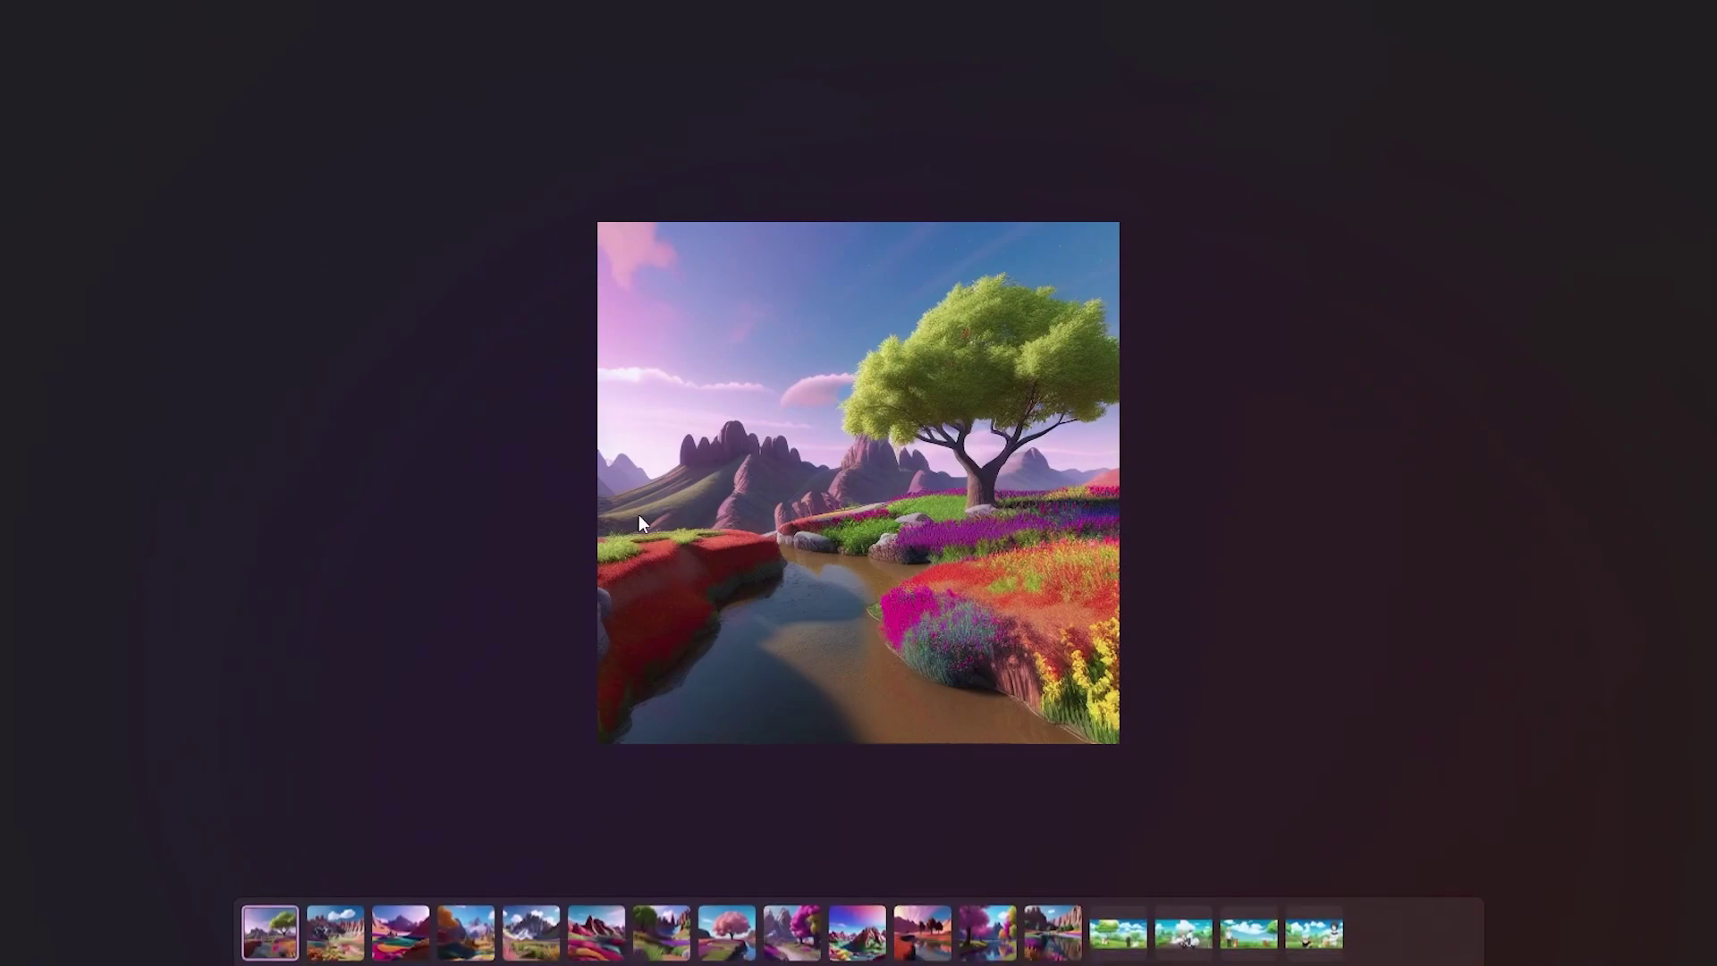
key("Right")
key("Right")
key("Right")
key("Right")
key("Right")
key("Right")
key("Right")
key("Right")
key("Right")
key("Right")
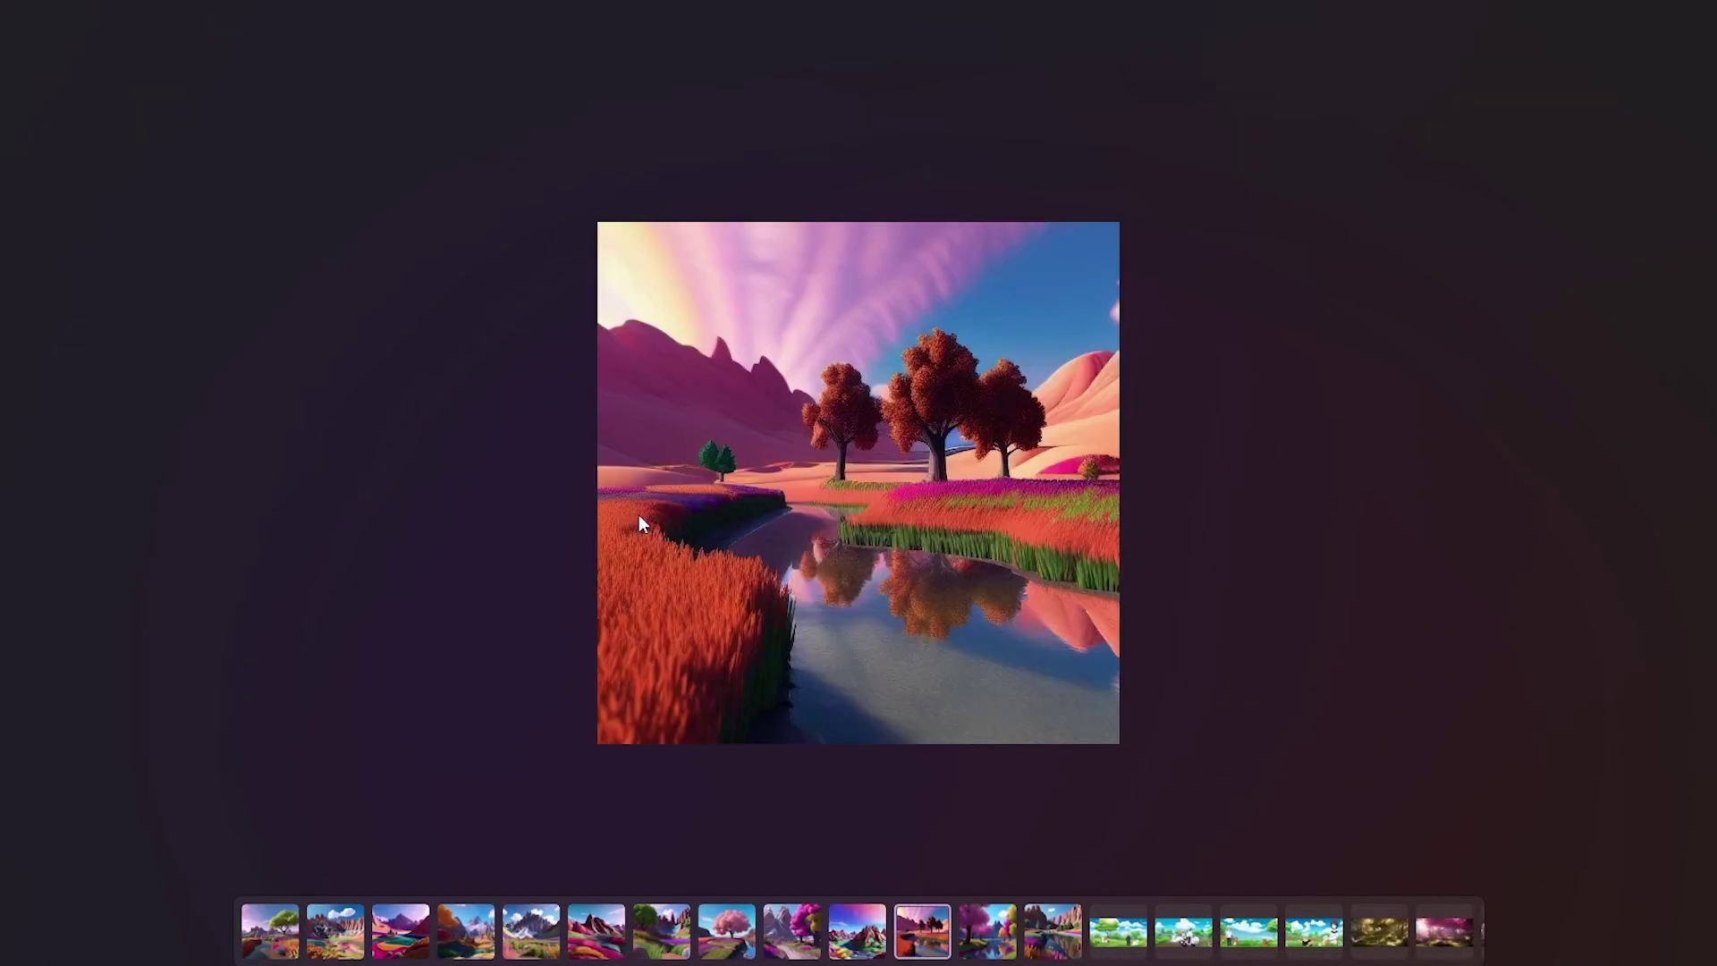
key("Right")
key("Right")
key("Right")
key("Right")
key("Right")
key("Right")
key("Right")
key("Right")
key("Right")
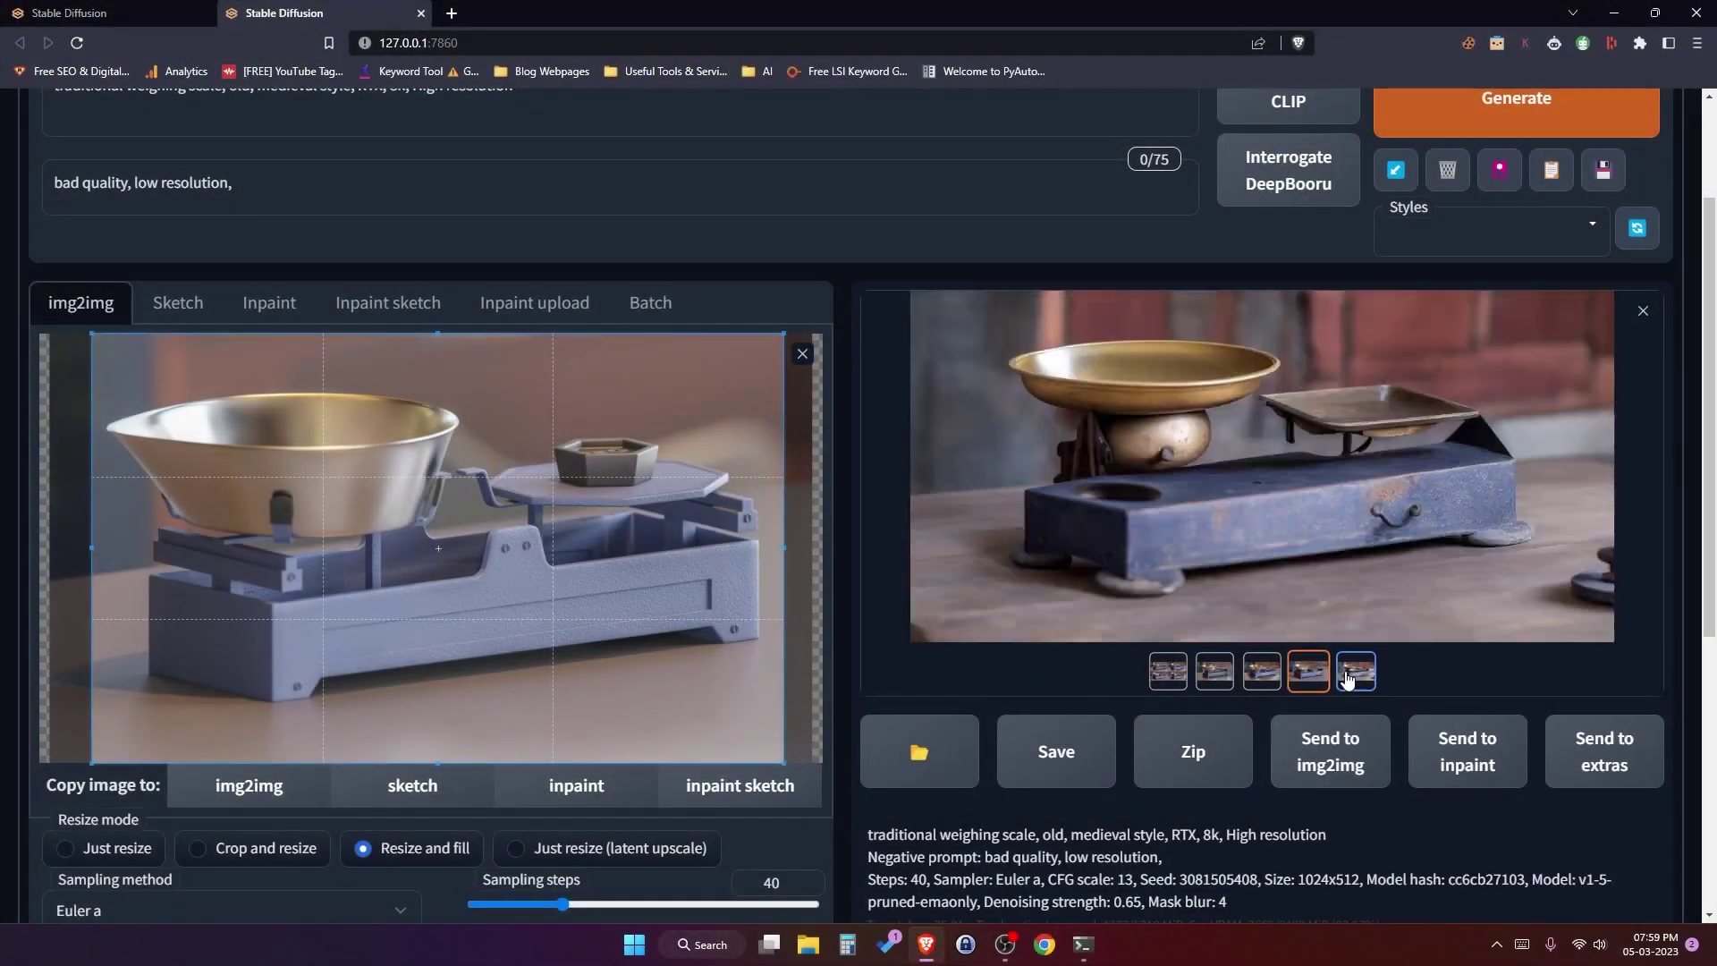
Generate a new batch with 'text, logo' excluded and browse the blue weighing-scale results.
left_click(1355, 671)
scroll(600, 451, "up", 2)
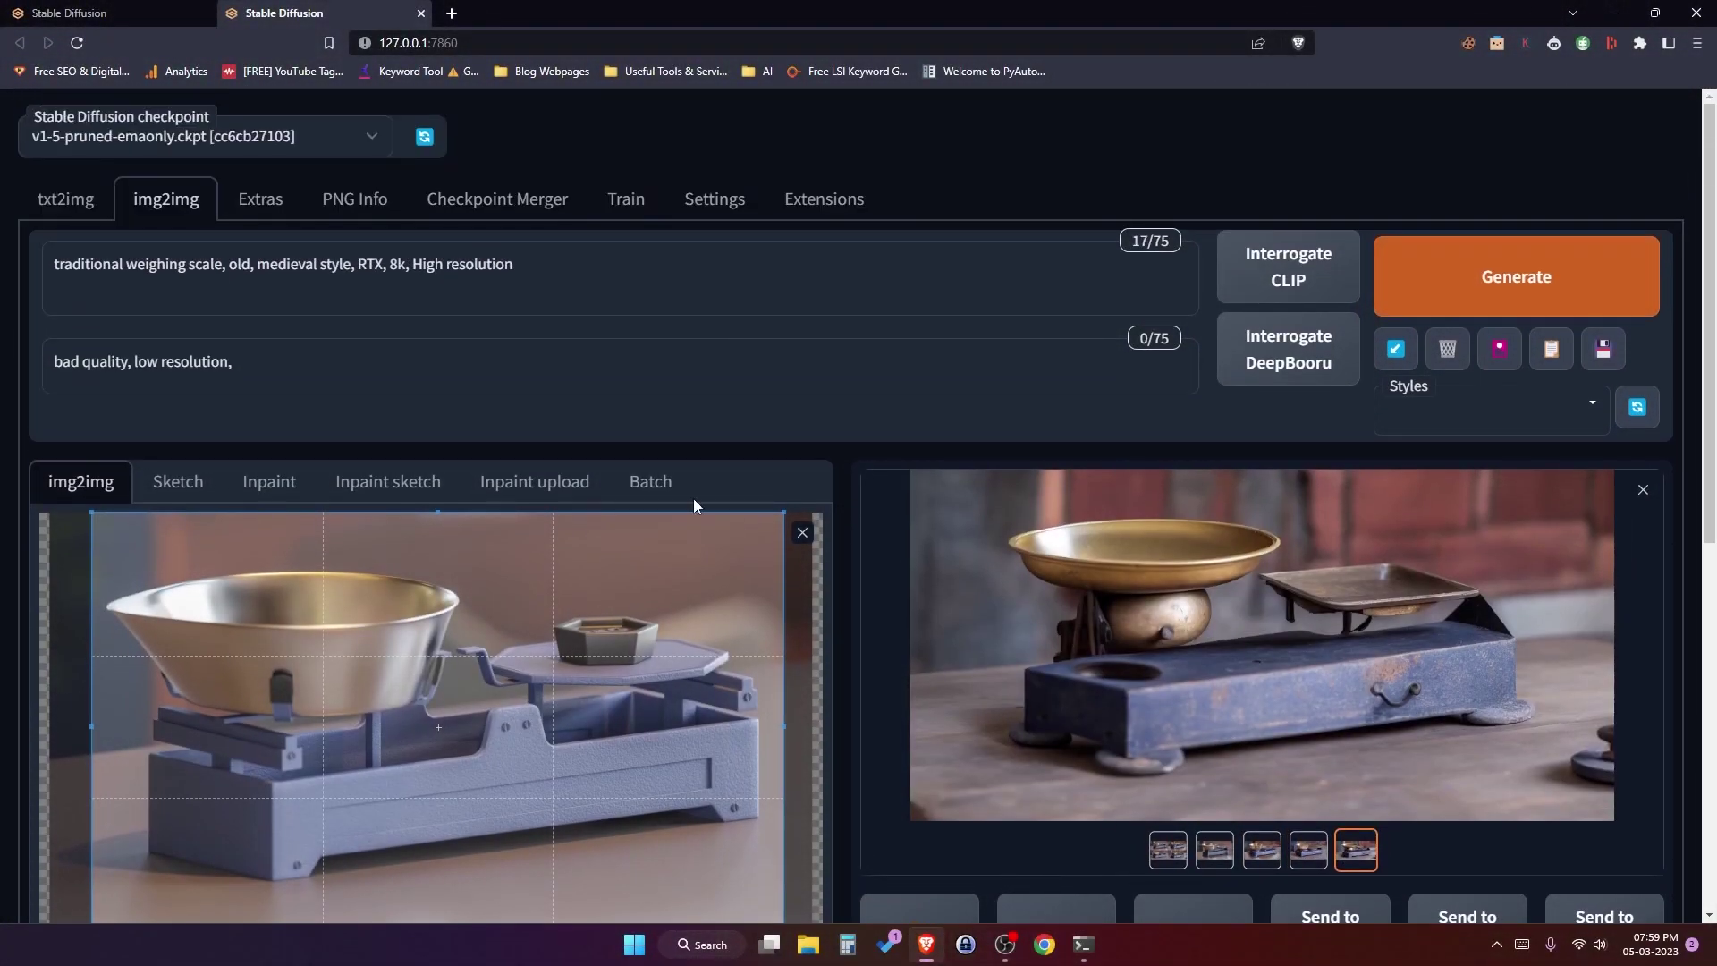
type("t, logo")
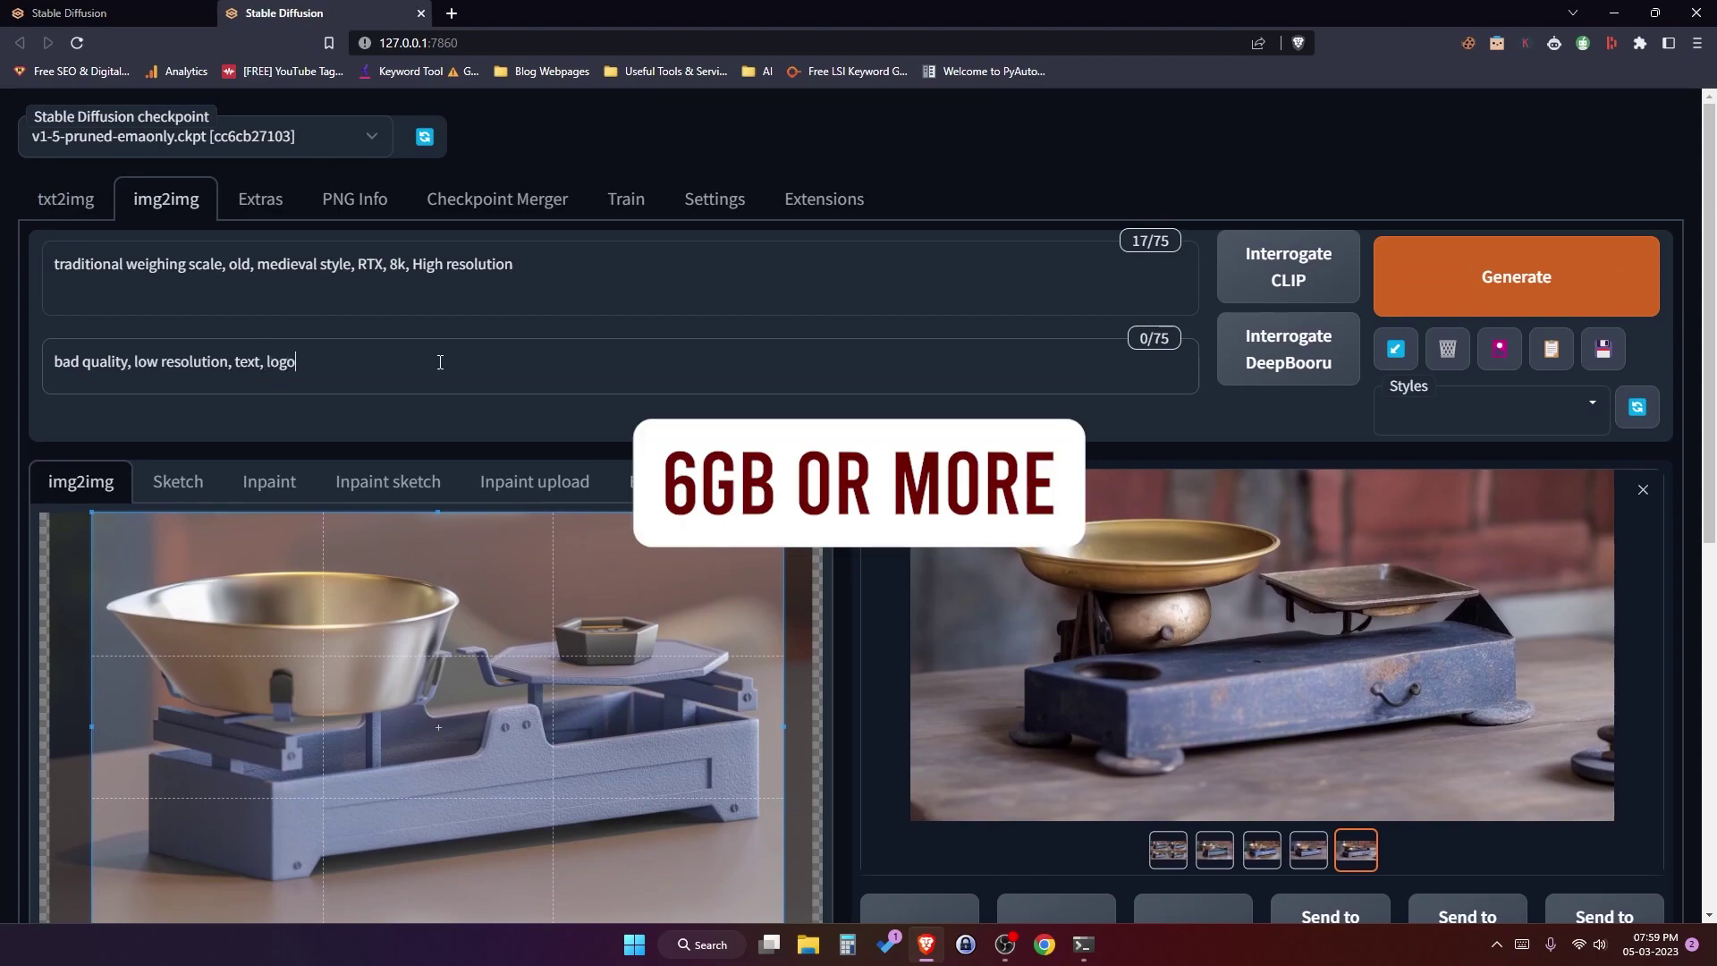
left_click(1516, 276)
scroll(1677, 409, "down", 2)
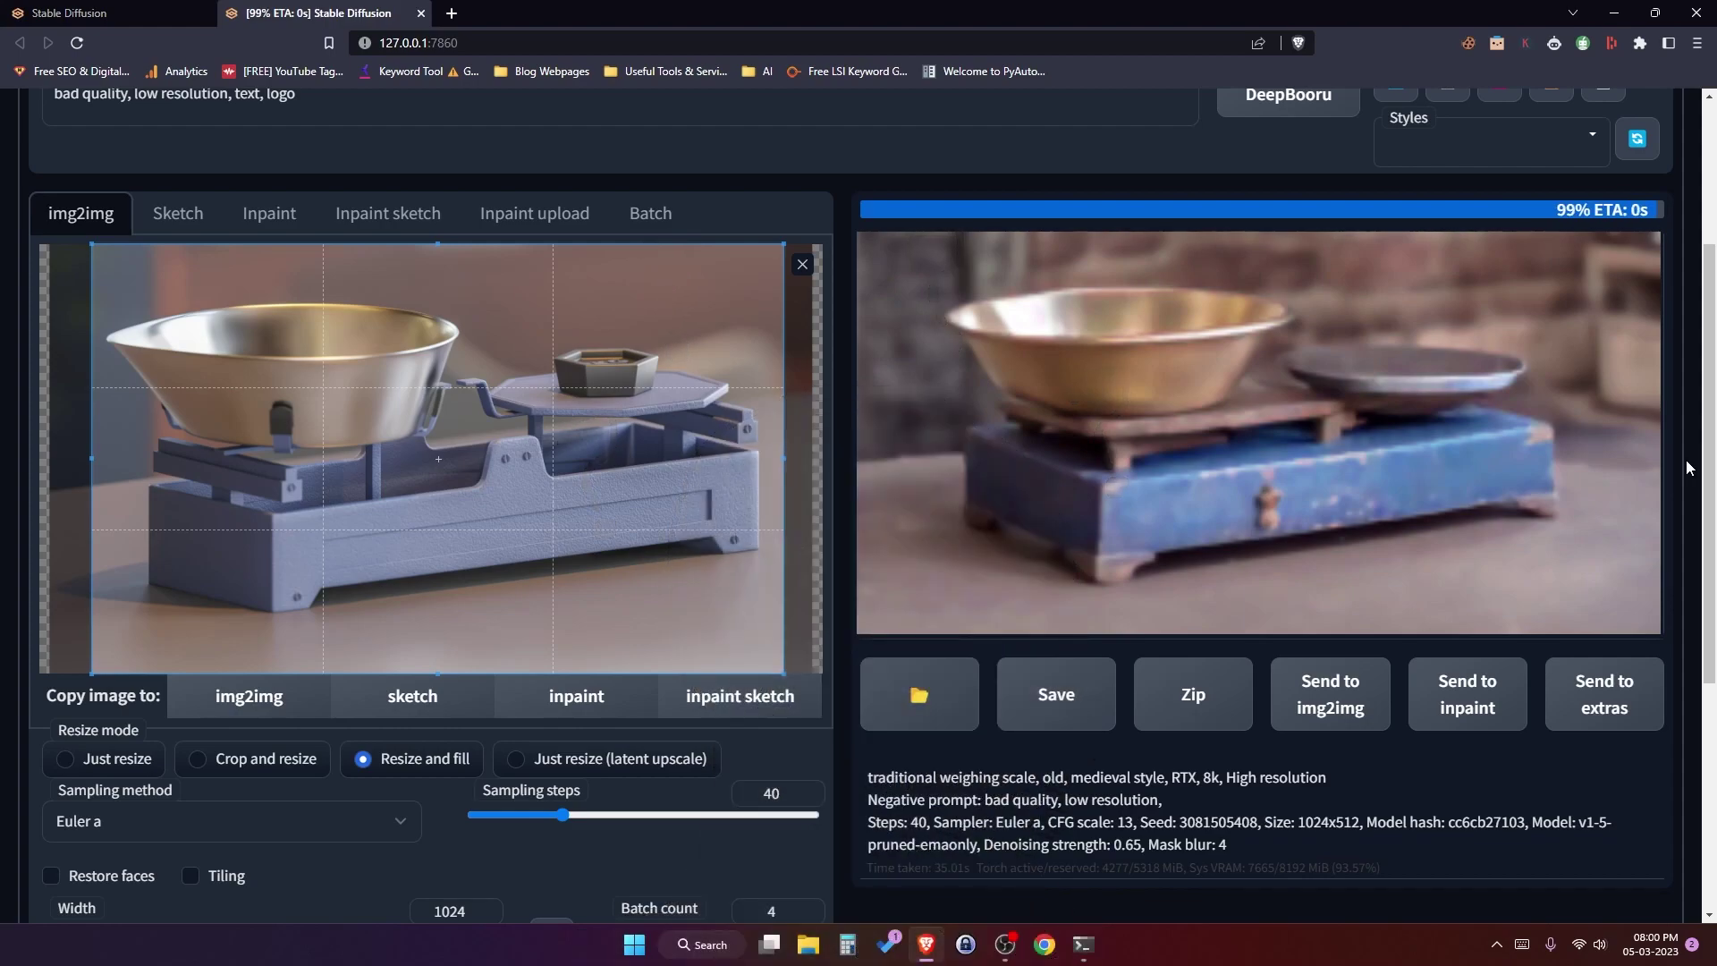
scroll(1677, 510, "up", 2)
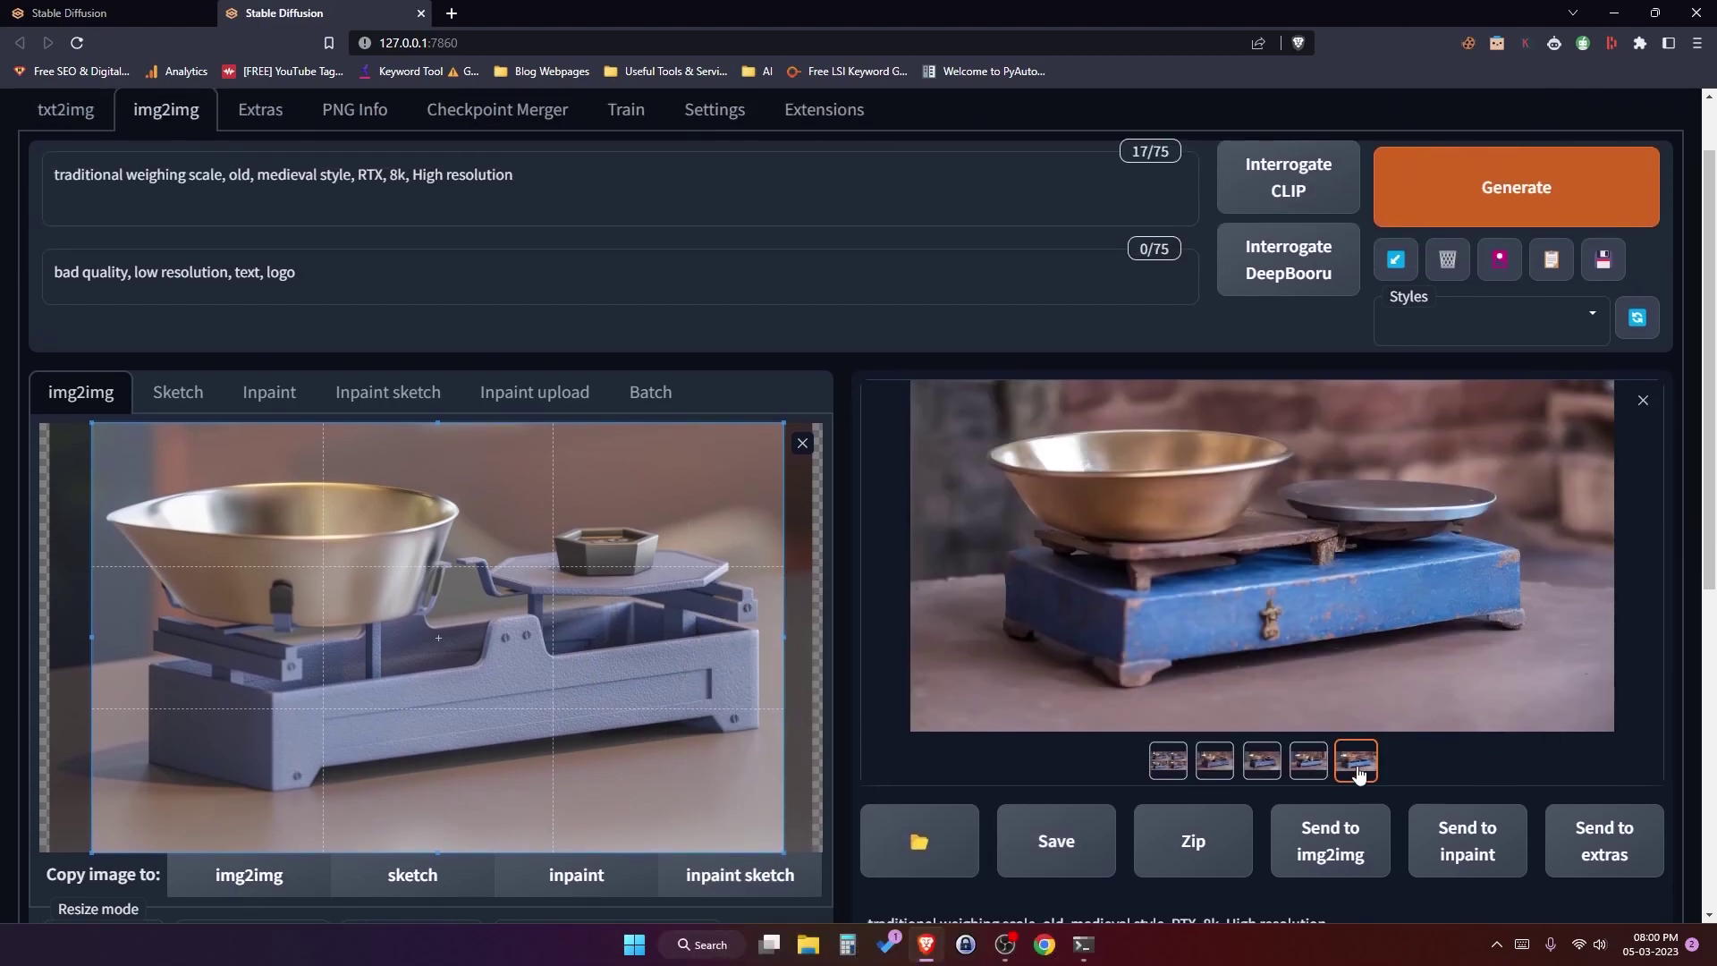
left_click(1308, 760)
left_click(1213, 761)
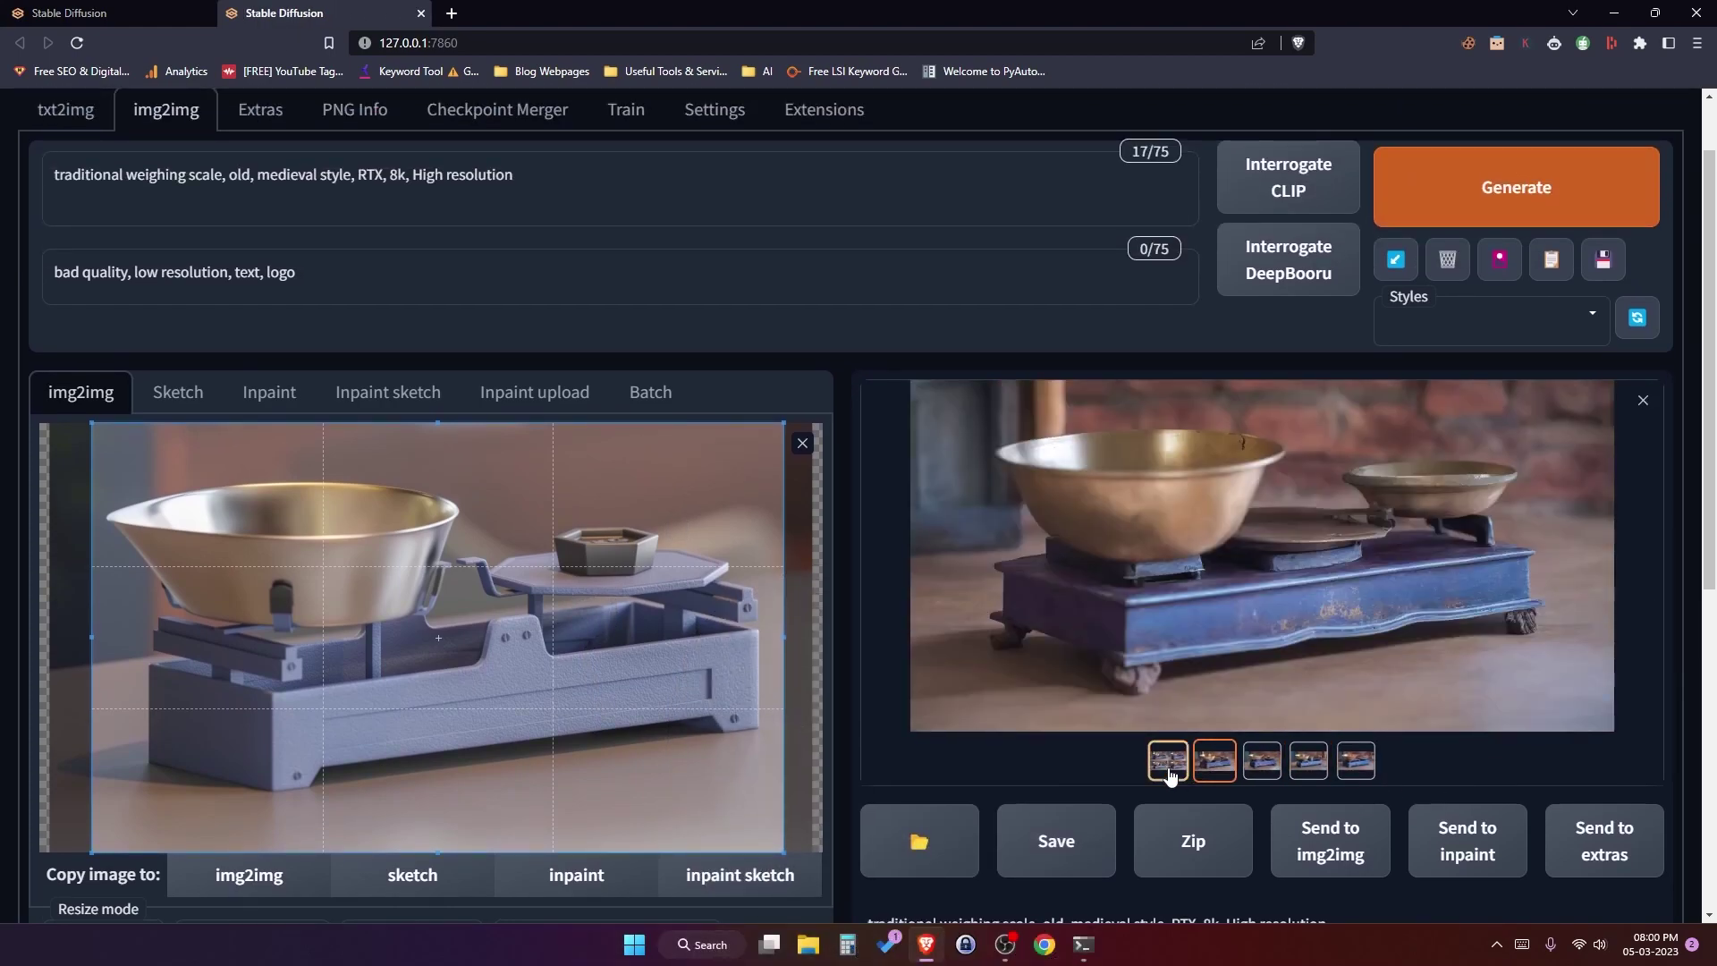
scroll(1647, 492, "up", 1)
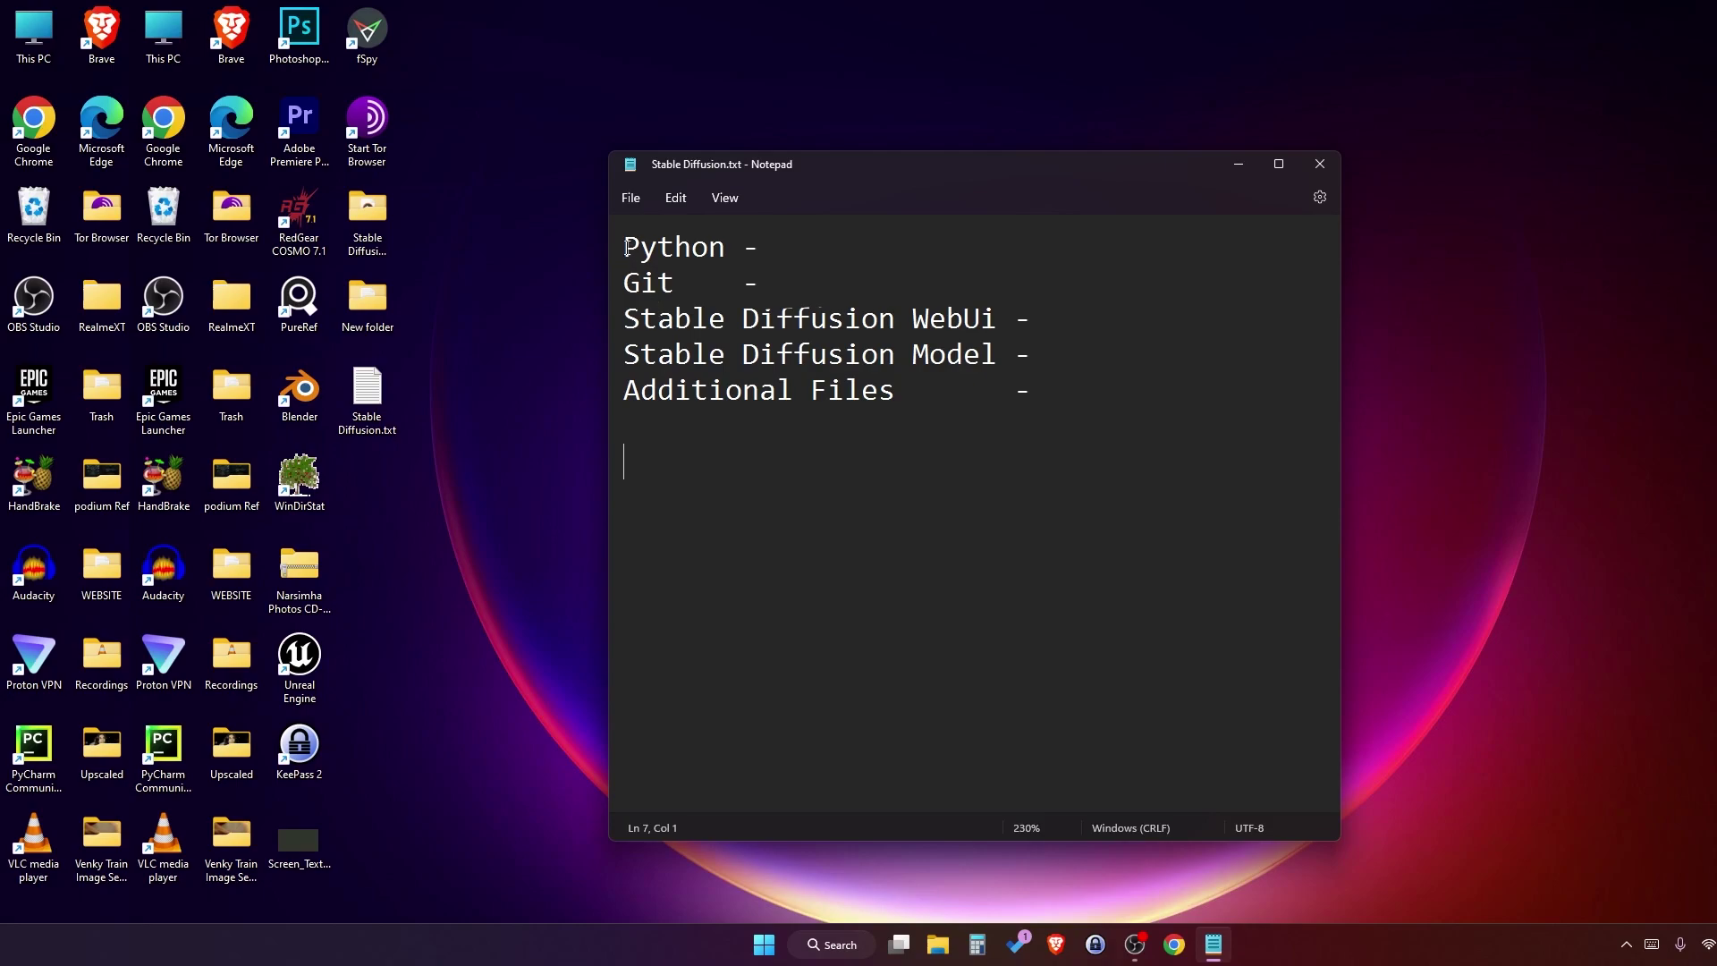
Review the size notes: Python 27 MB, Git 51 MB, WebUi 10 MB, model 4.2 GB.
left_click_drag(625, 248, 860, 249)
triple_click(631, 284)
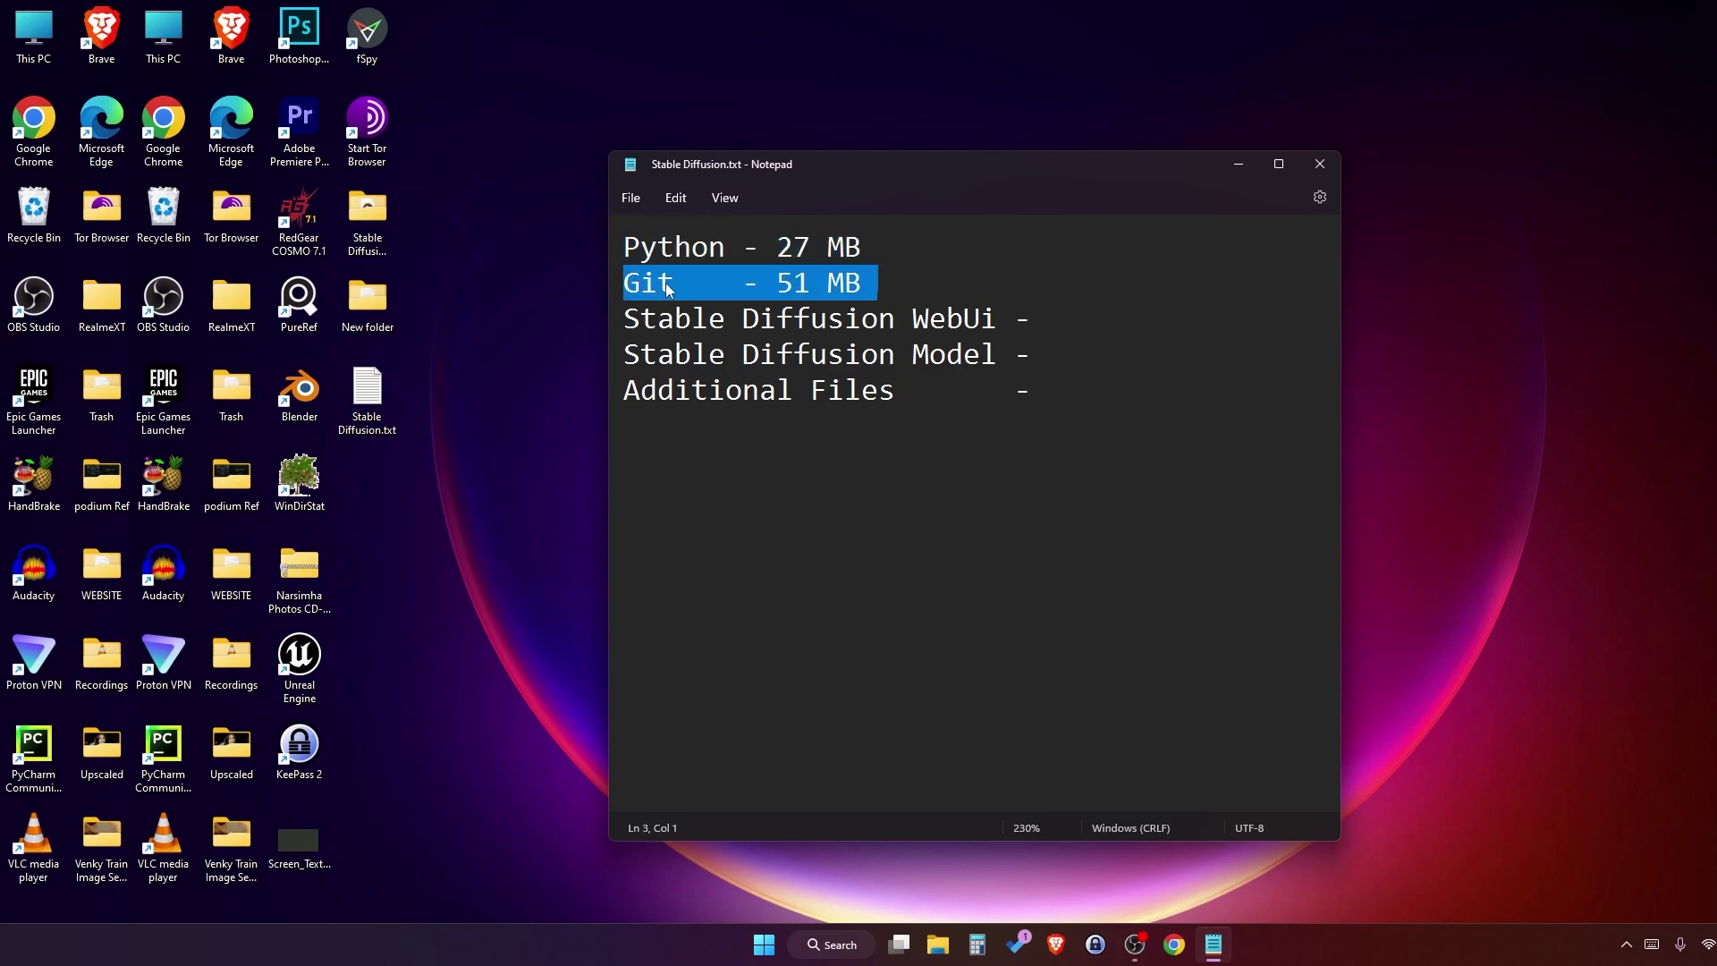
left_click(666, 288)
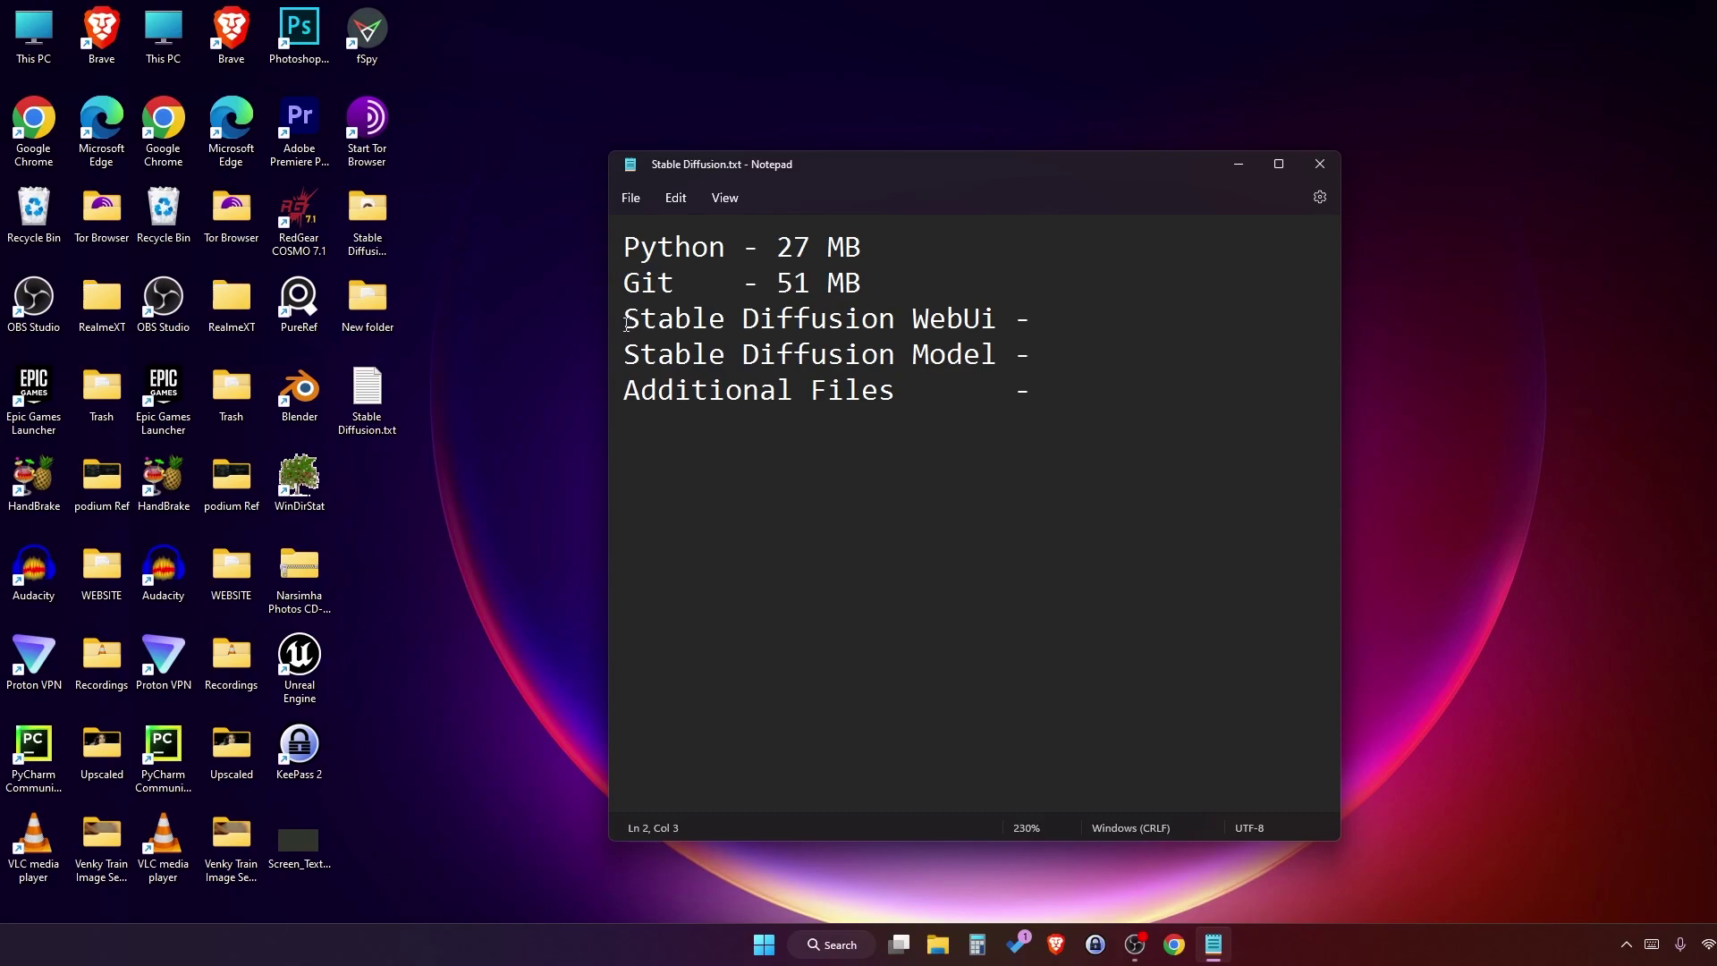
double_click(626, 324)
mouse_move(731, 319)
left_mouse_down()
mouse_move(727, 354)
mouse_move(1148, 351)
left_mouse_up()
left_click(893, 476)
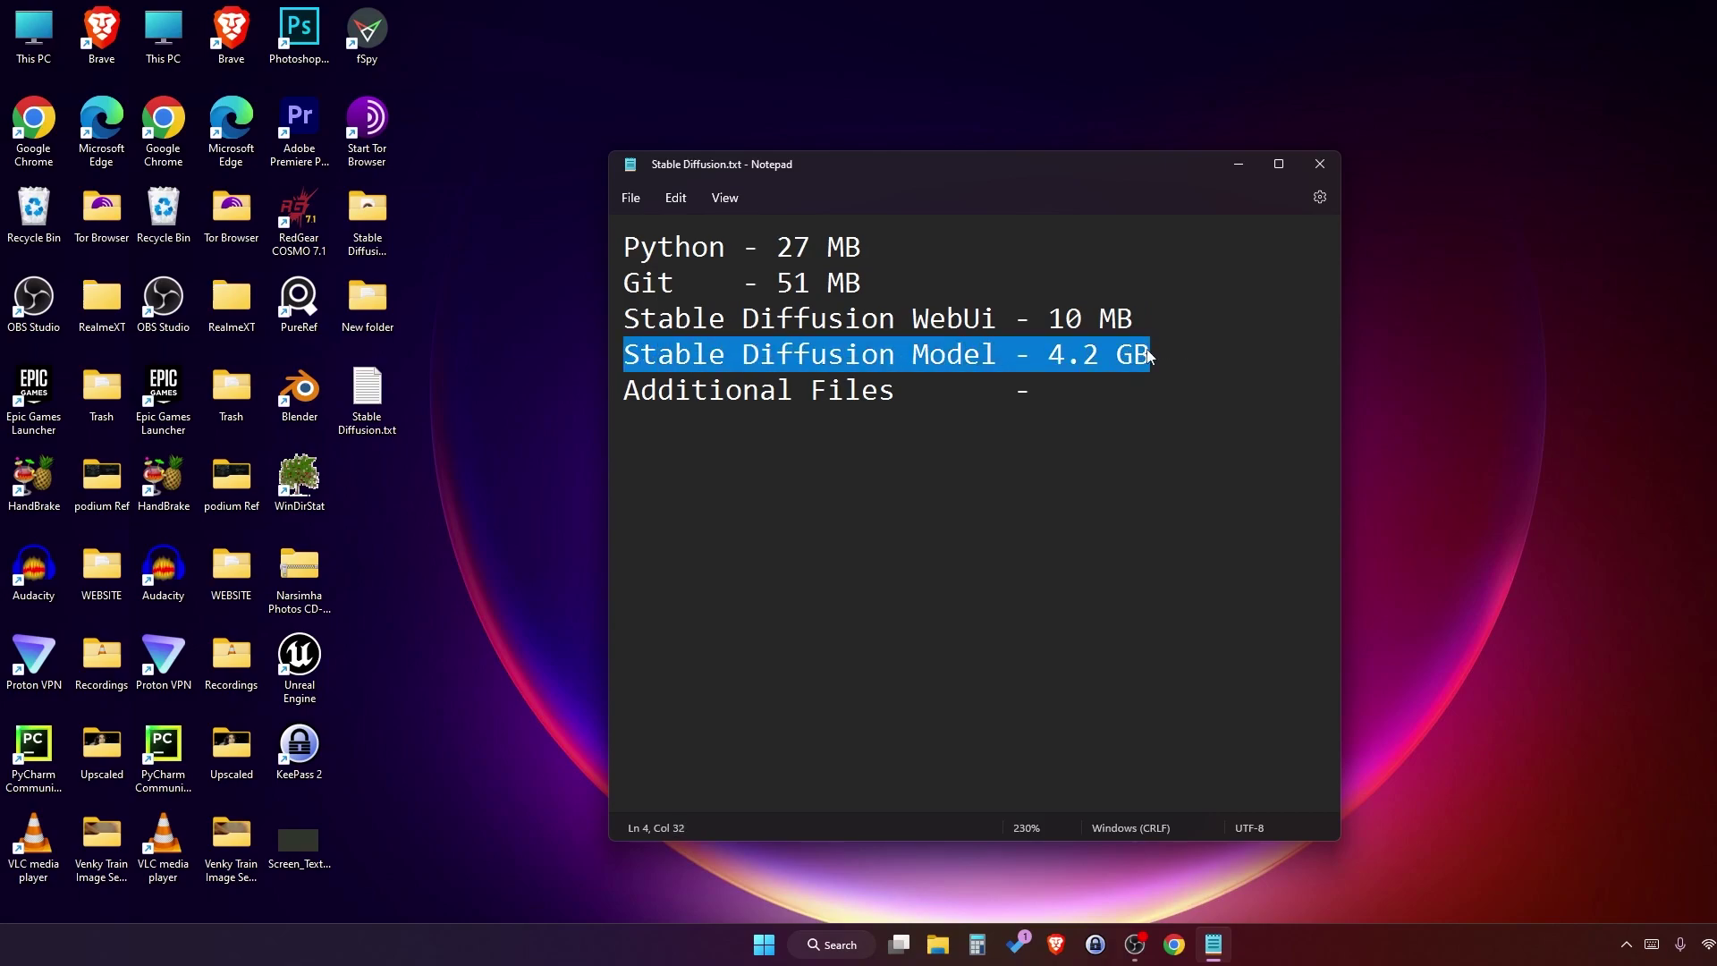
Check the Additional Files 2.5 GB line and delete the stray 8 GB text.
left_click_drag(625, 390, 1133, 390)
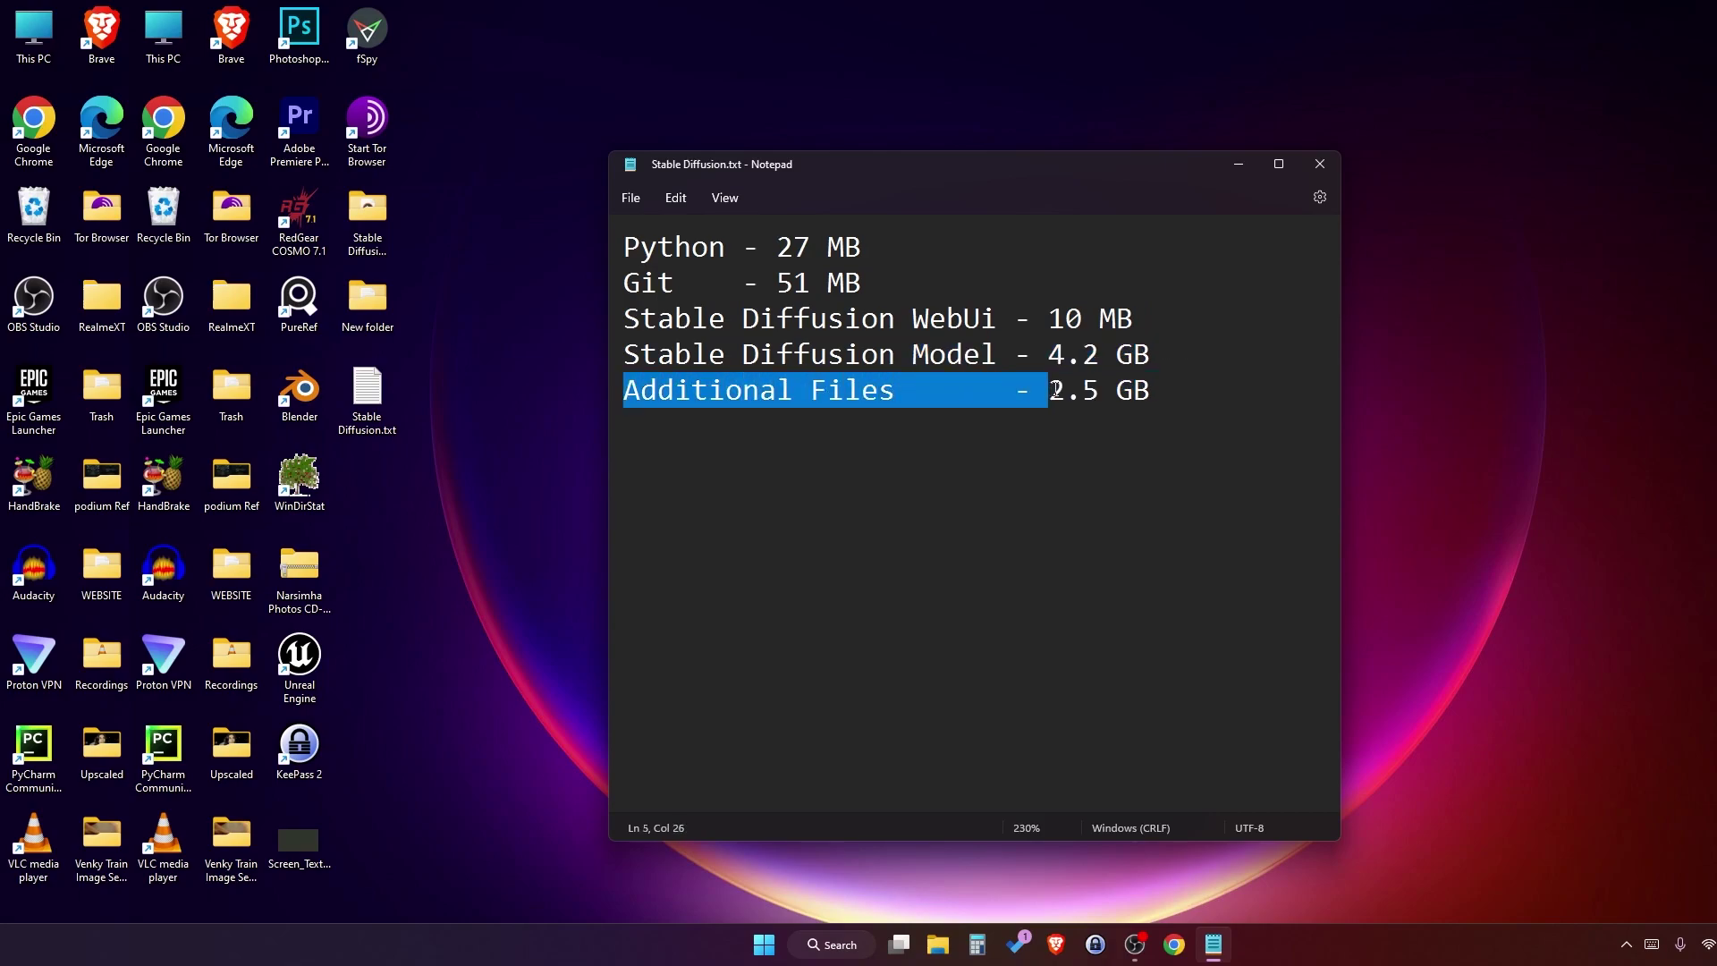
left_click_drag(1134, 389, 1168, 387)
left_click(1185, 405)
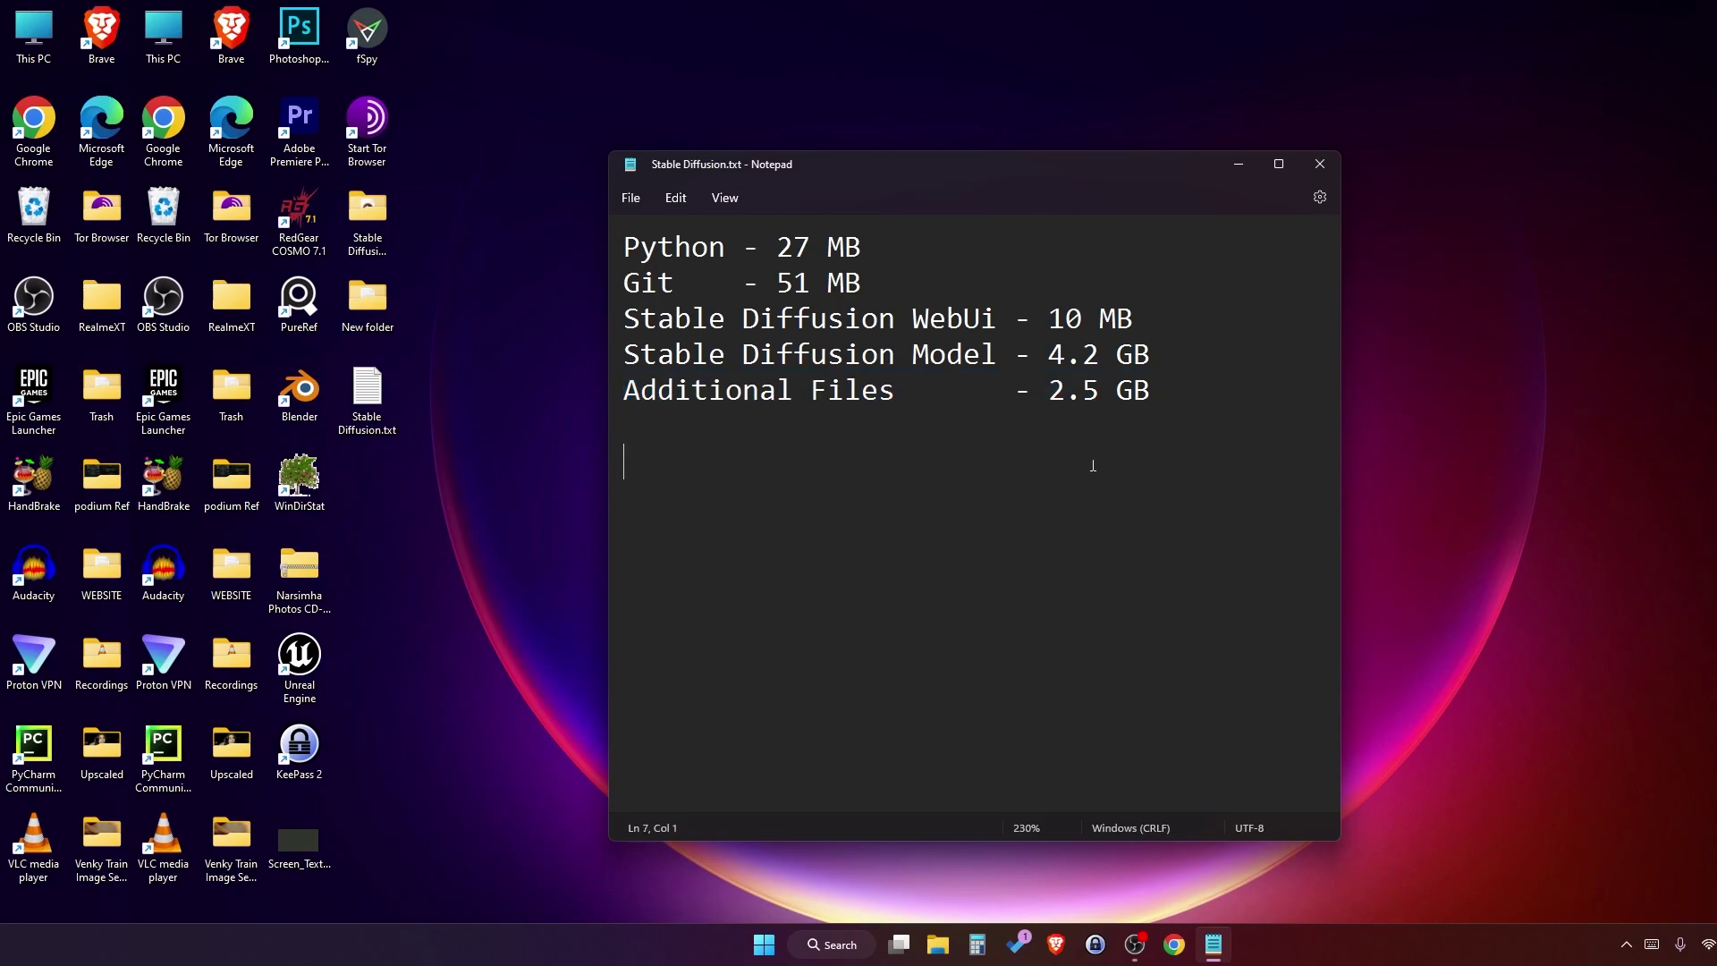
type("8 GB")
left_click_drag(889, 505, 623, 479)
key("BackSpace")
Close Notepad without saving and review the 'a cat playing with a ball' txt2img prompt.
left_click(1191, 163)
left_click(858, 546)
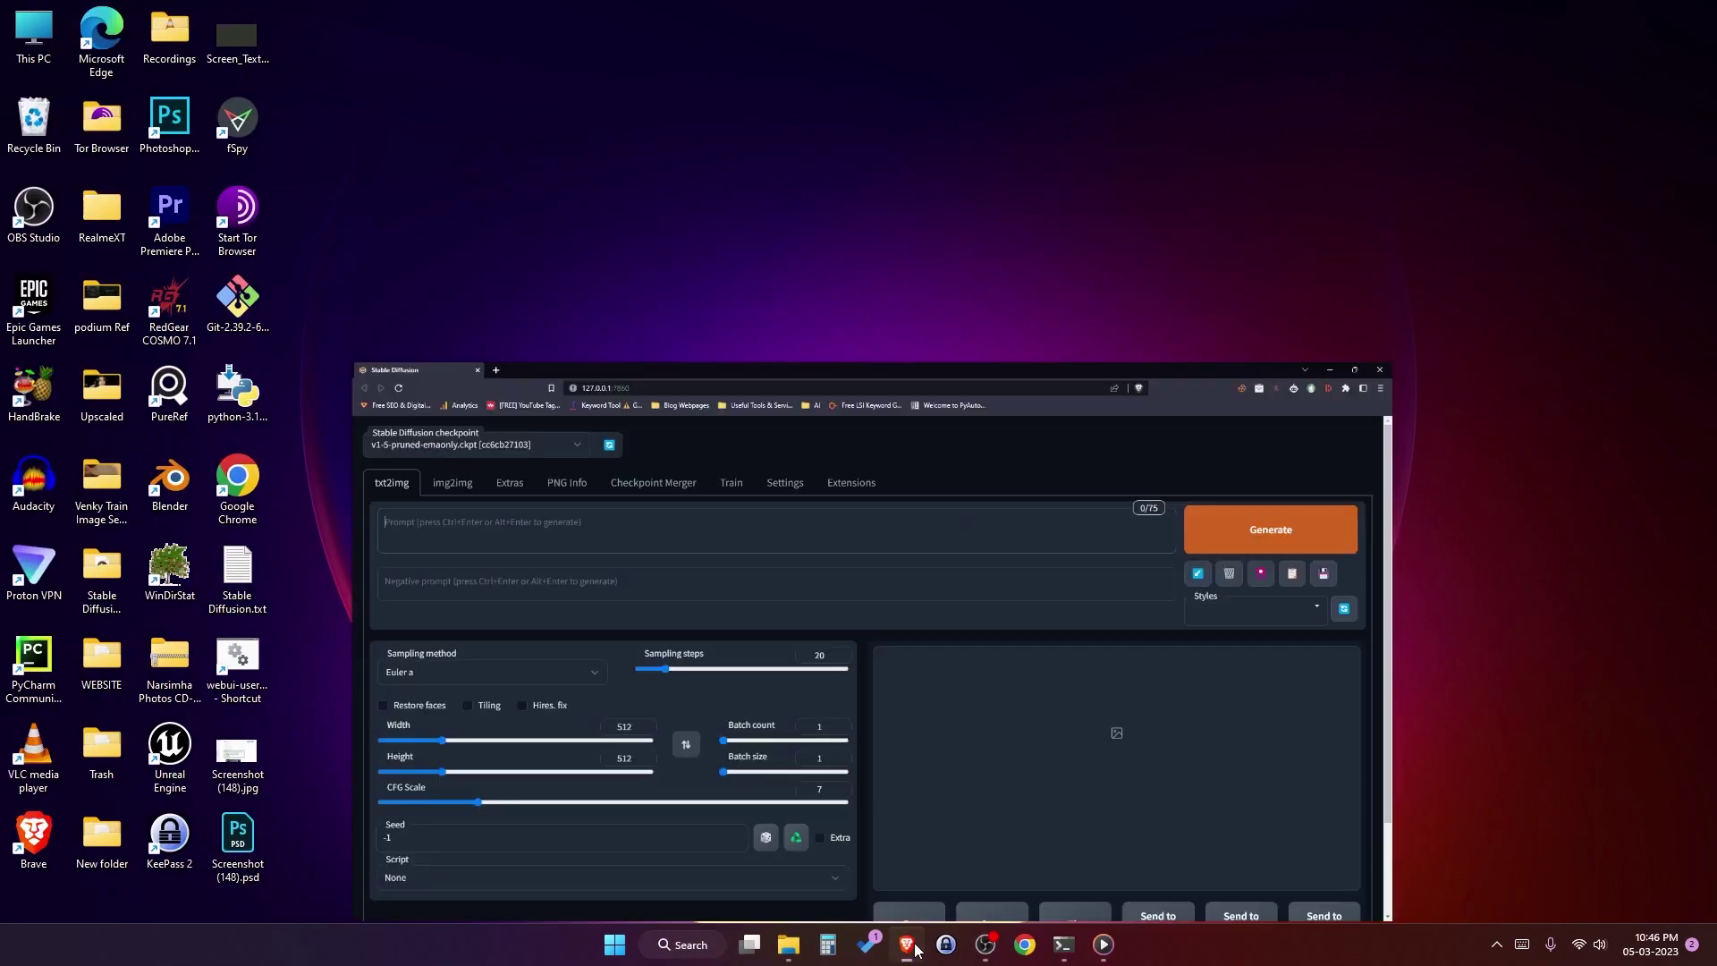
type("playing with a ball, a women holding the cat,")
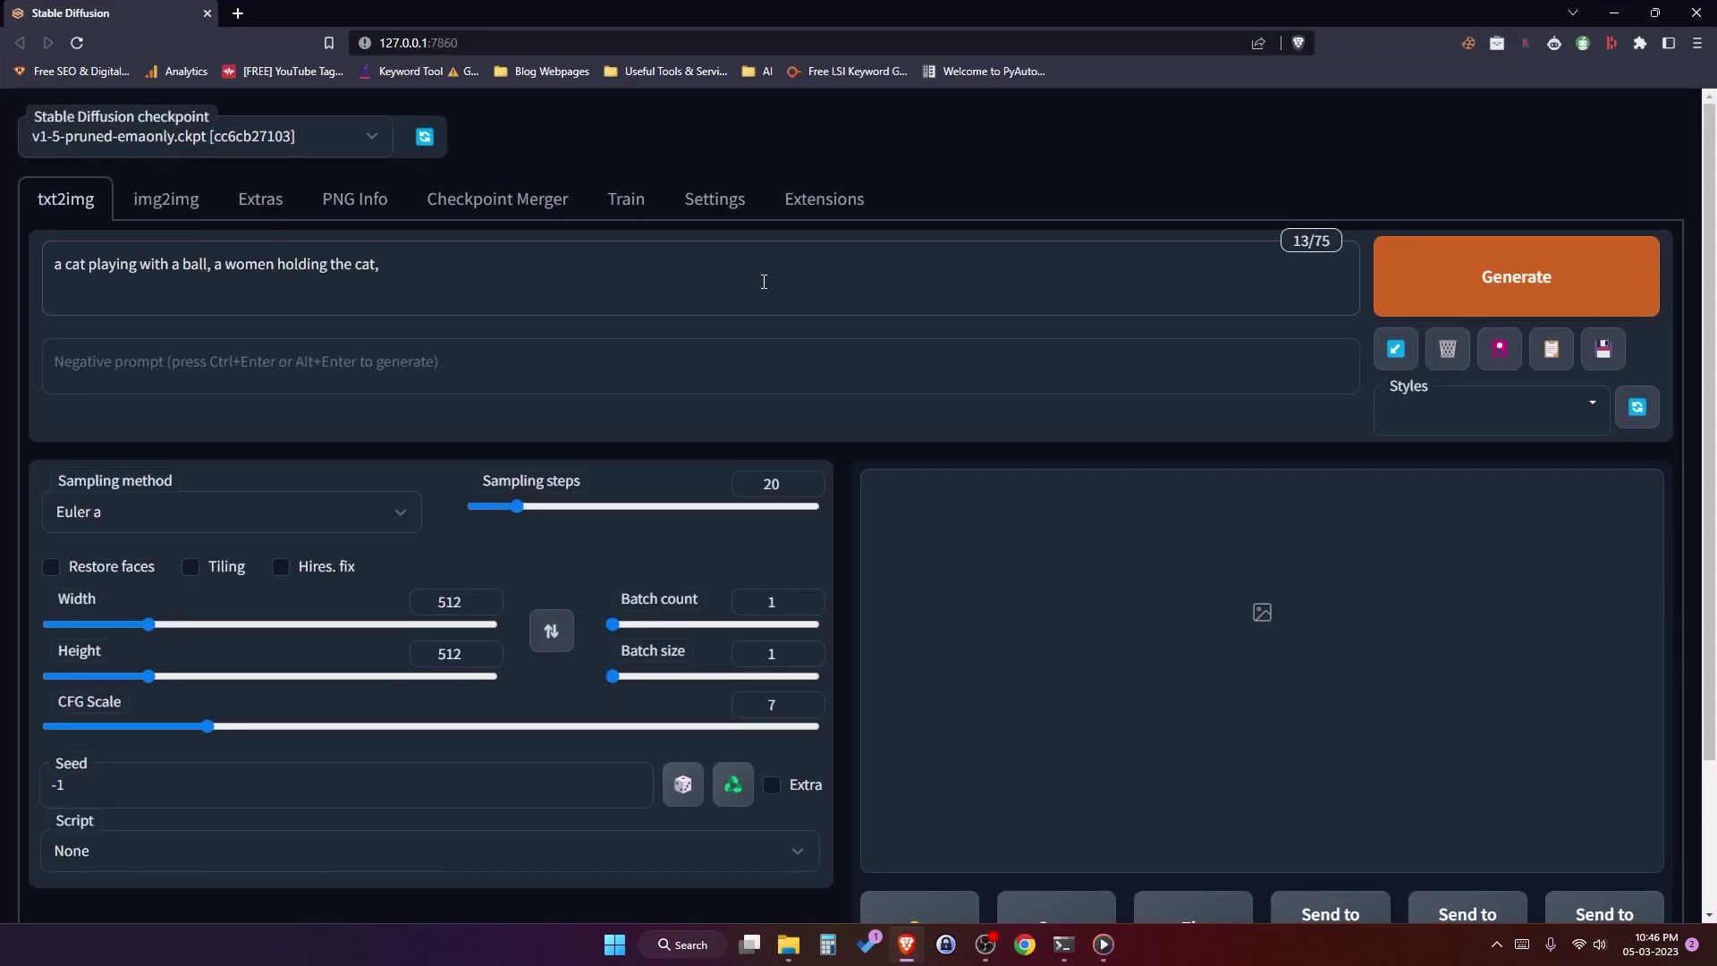
left_click_drag(53, 264, 275, 265)
left_click_drag(171, 264, 208, 265)
left_click(549, 294)
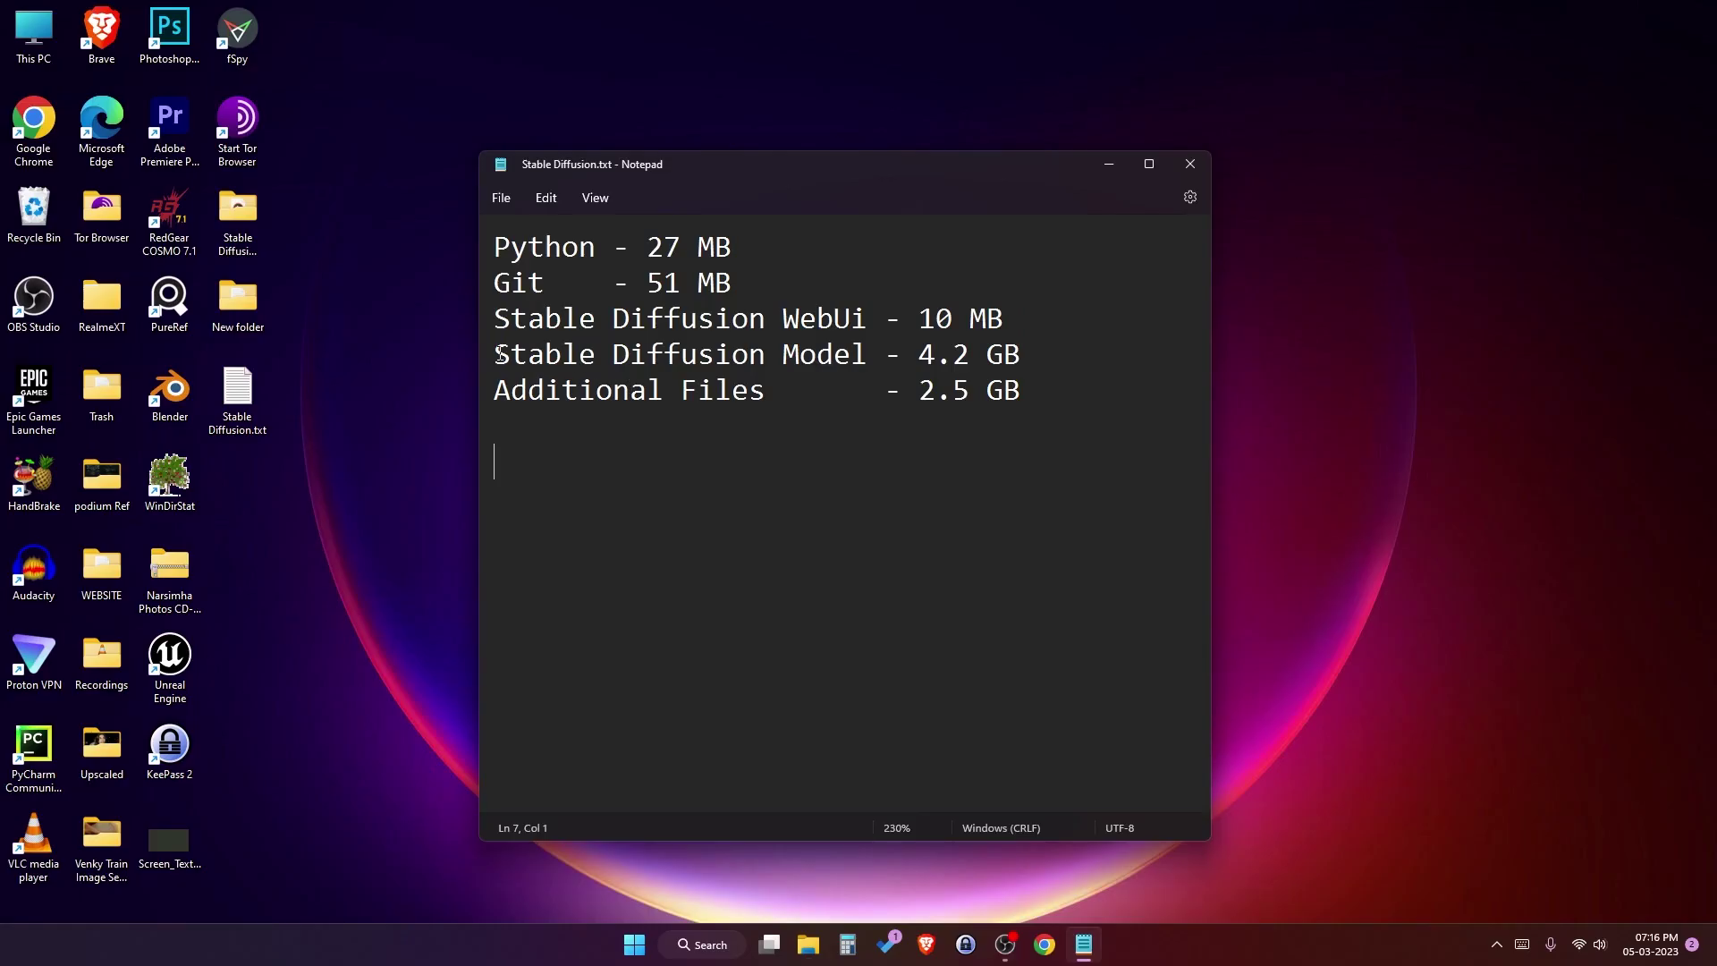
left_click_drag(496, 353, 1021, 354)
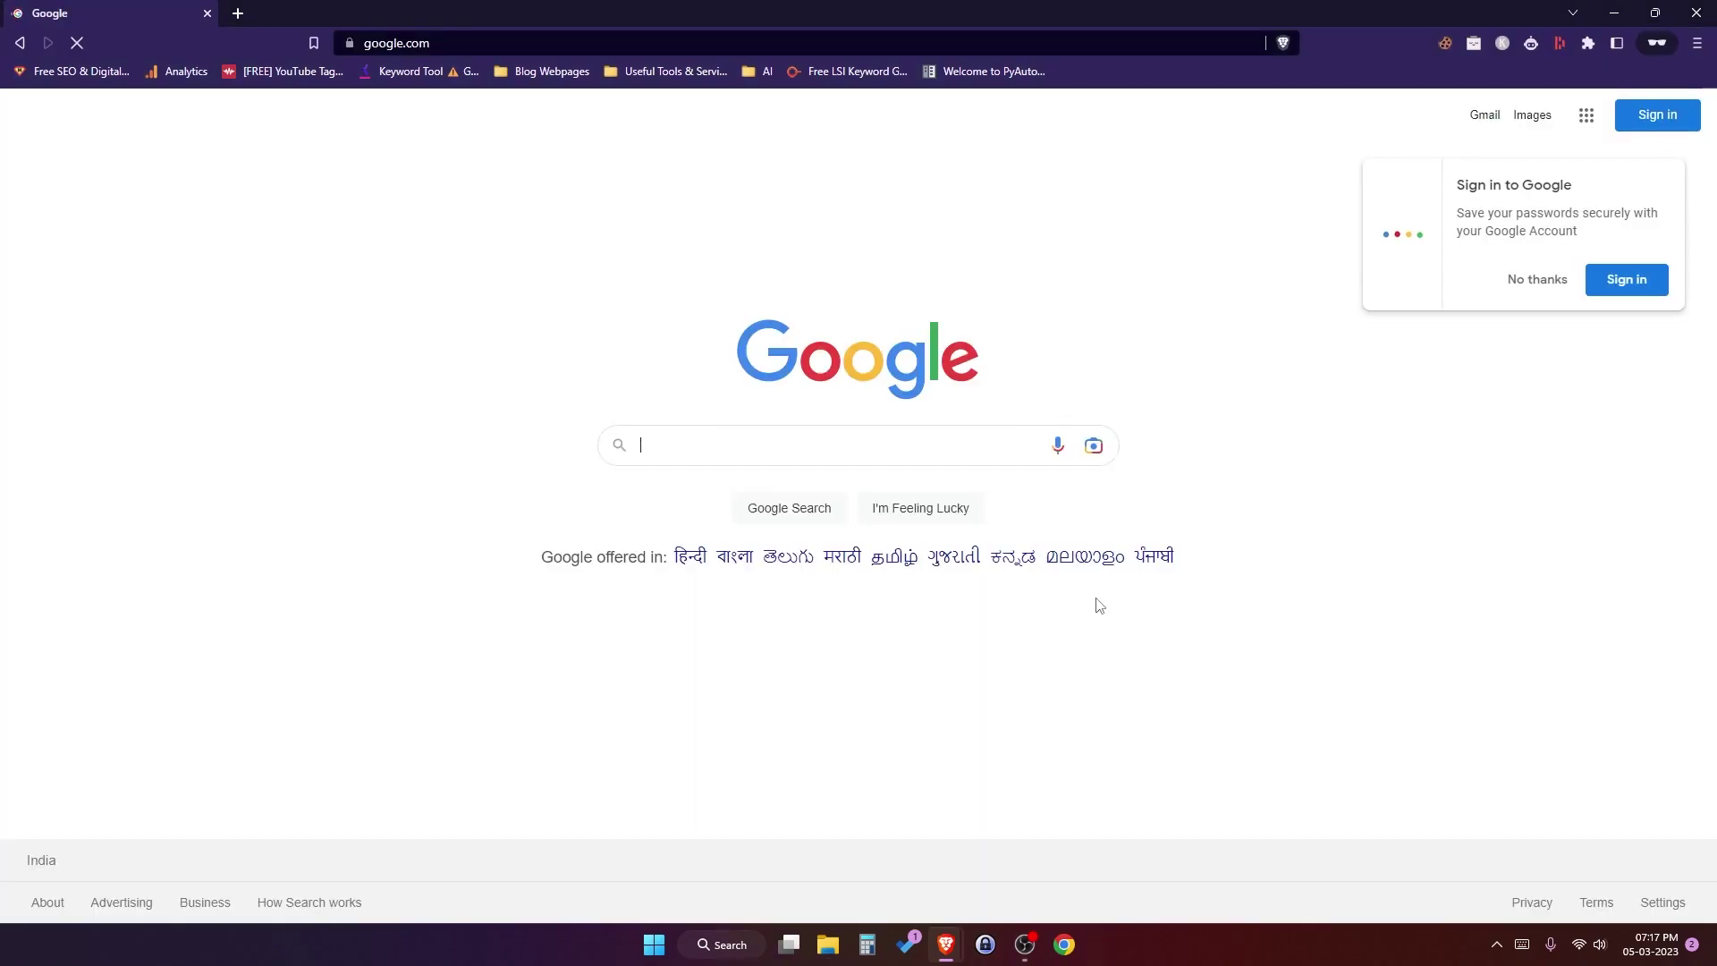
type("download python")
Search 'download python' and save the Python 3.10.6 64-bit Windows installer to the desktop.
key("Return")
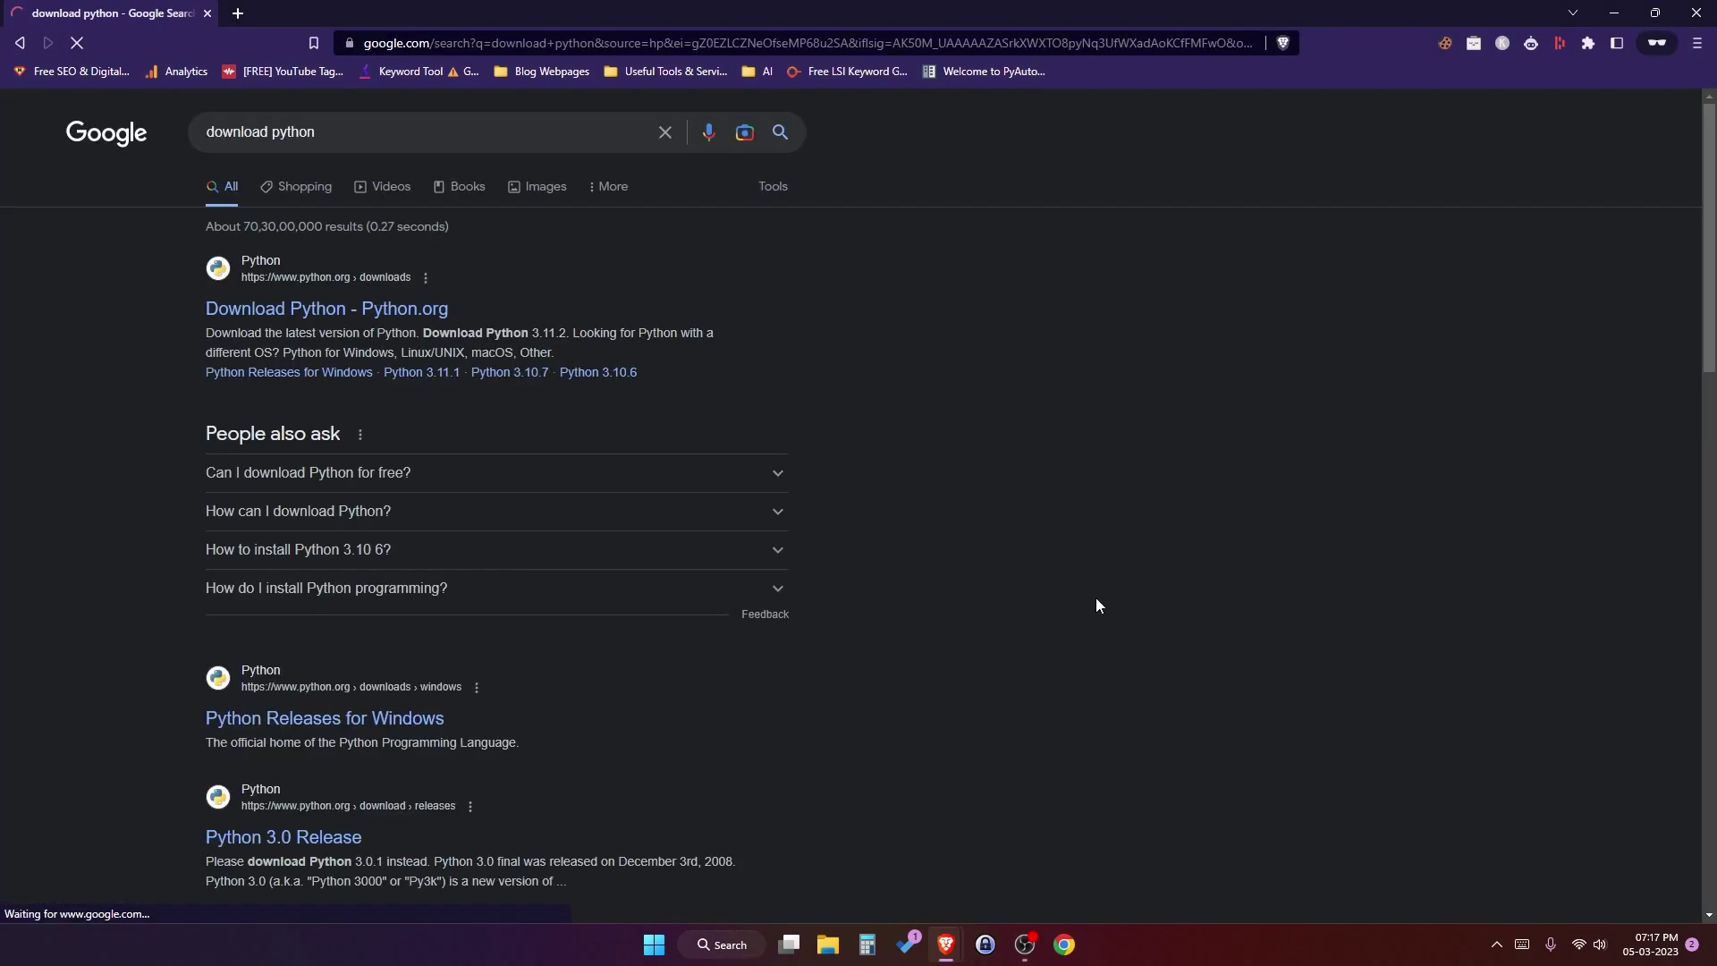
left_click(412, 312)
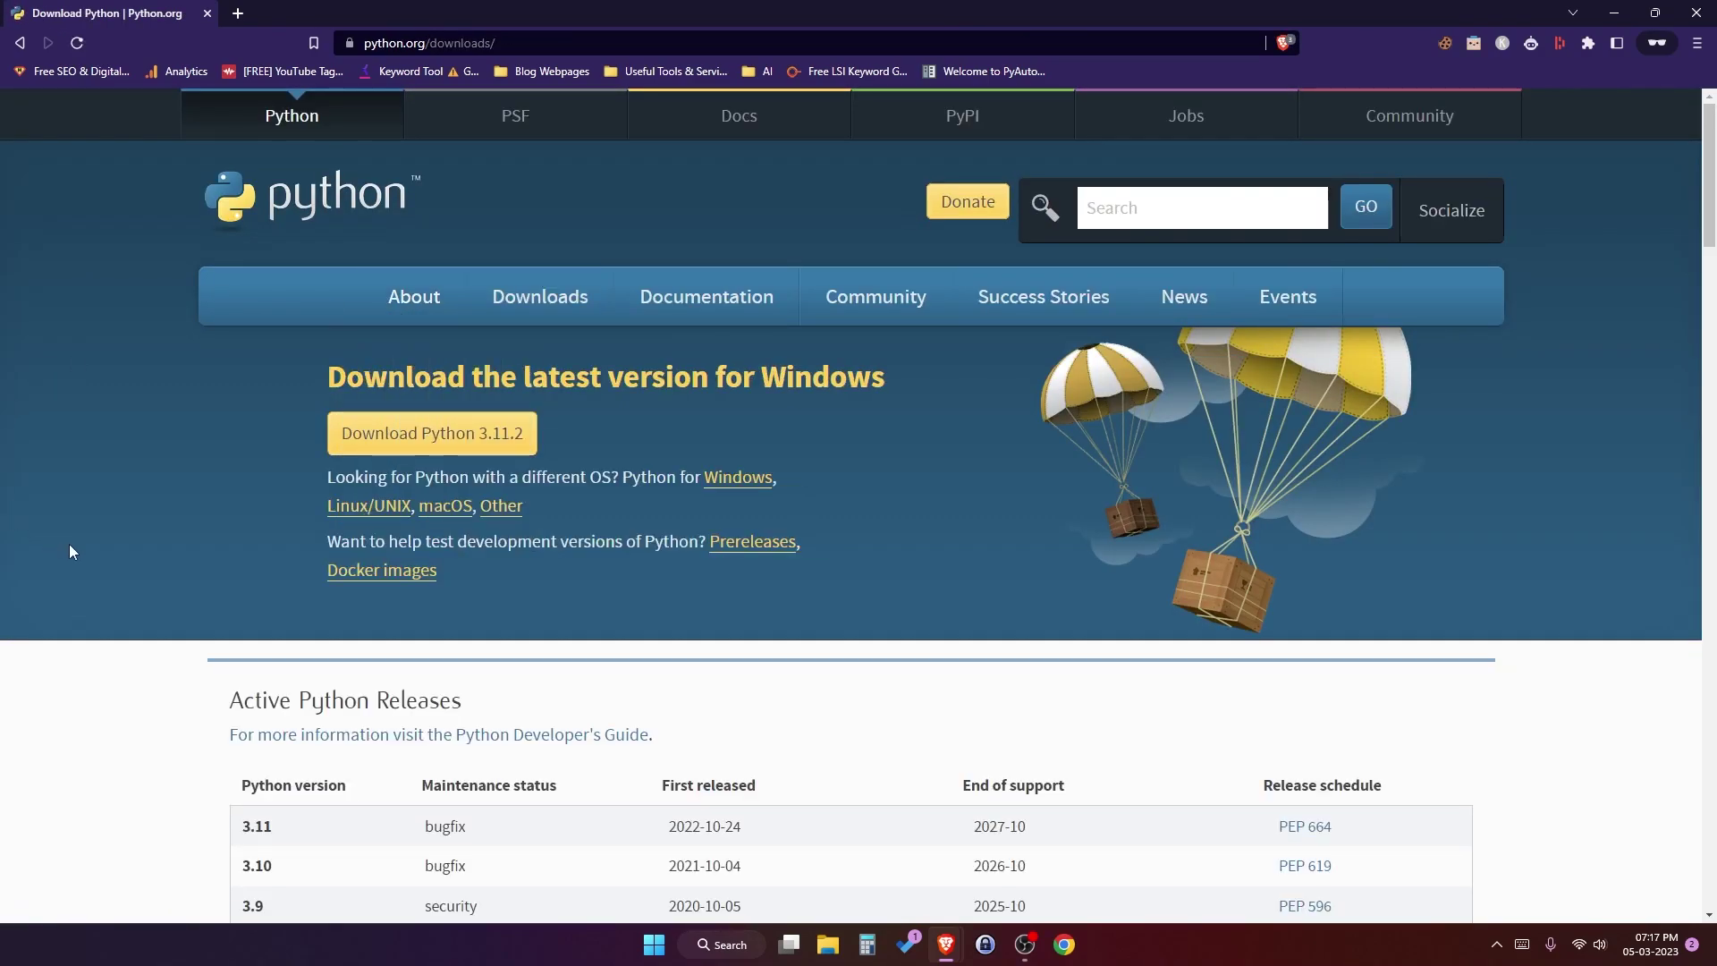
scroll(69, 544, "down", 1)
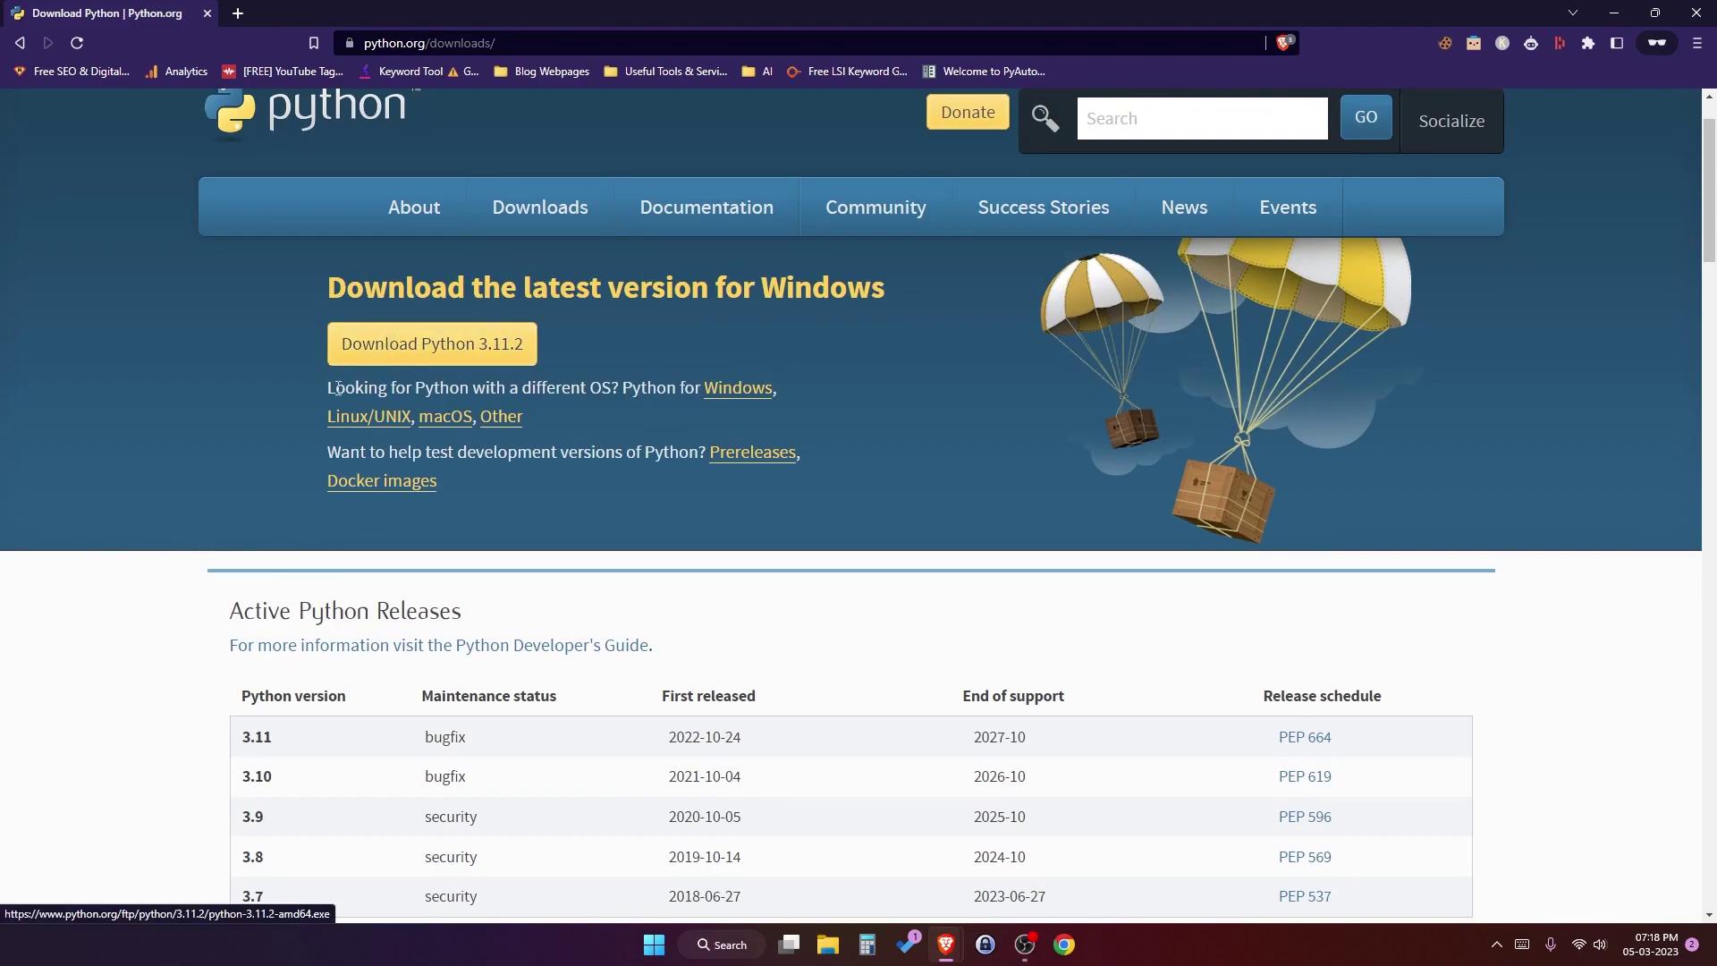
scroll(188, 577, "down", 1)
scroll(187, 578, "down", 5)
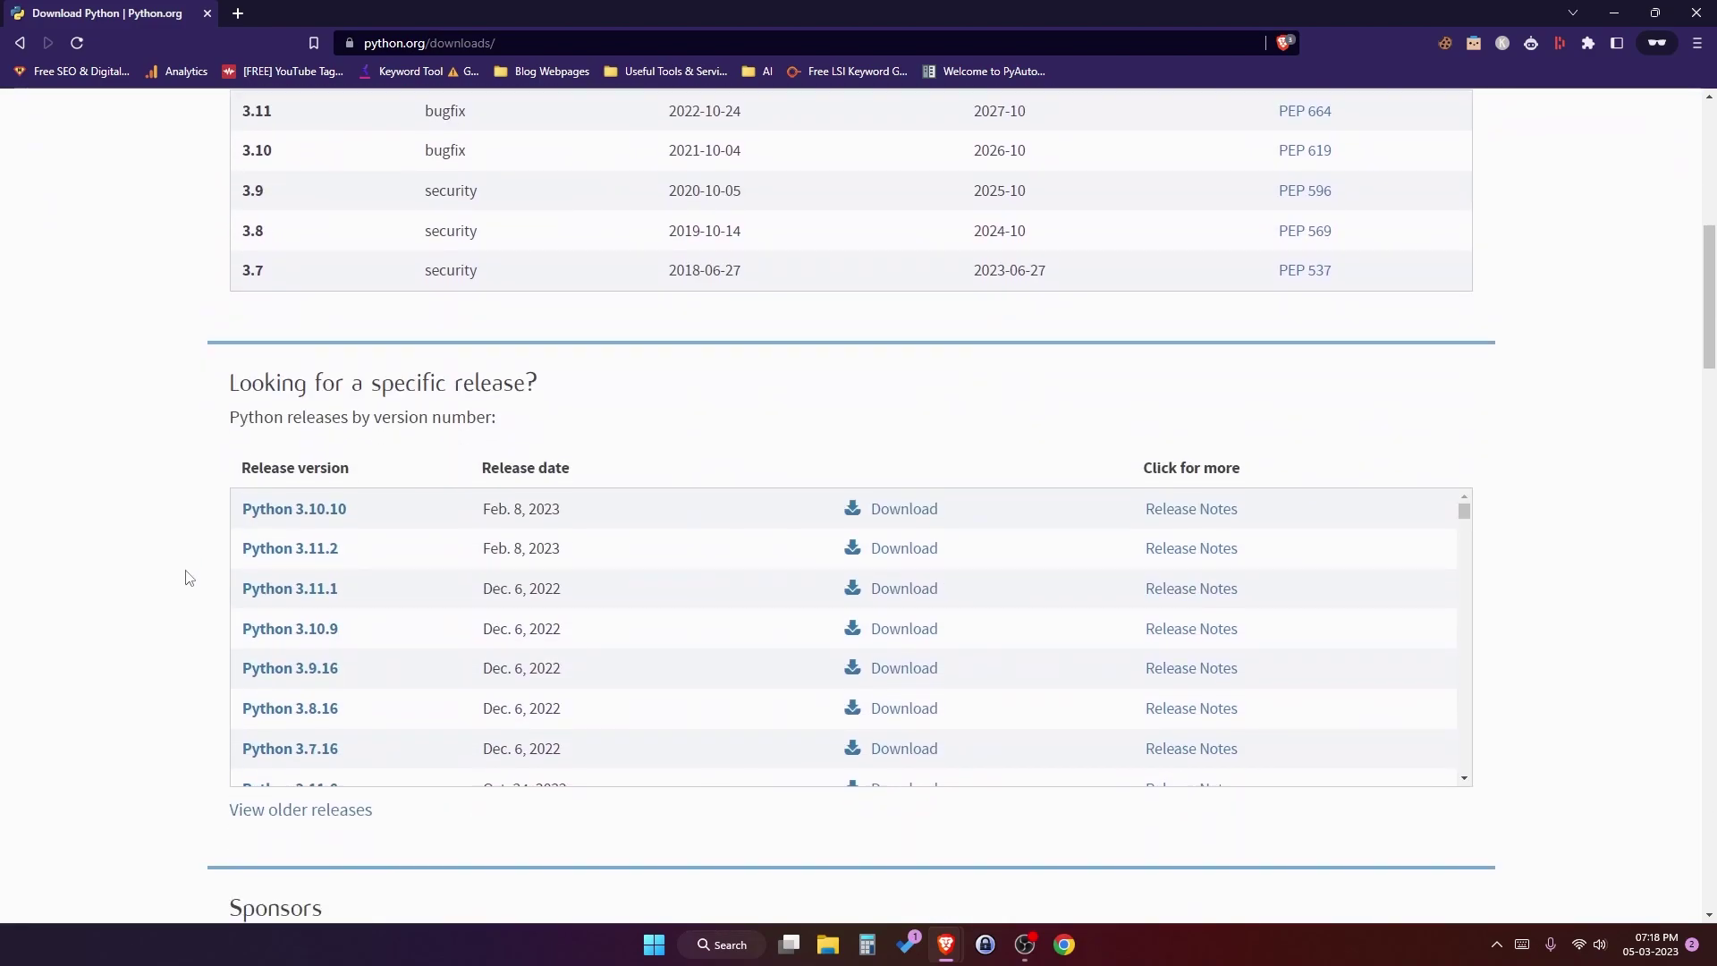
scroll(399, 492, "down", 2)
scroll(399, 491, "down", 1)
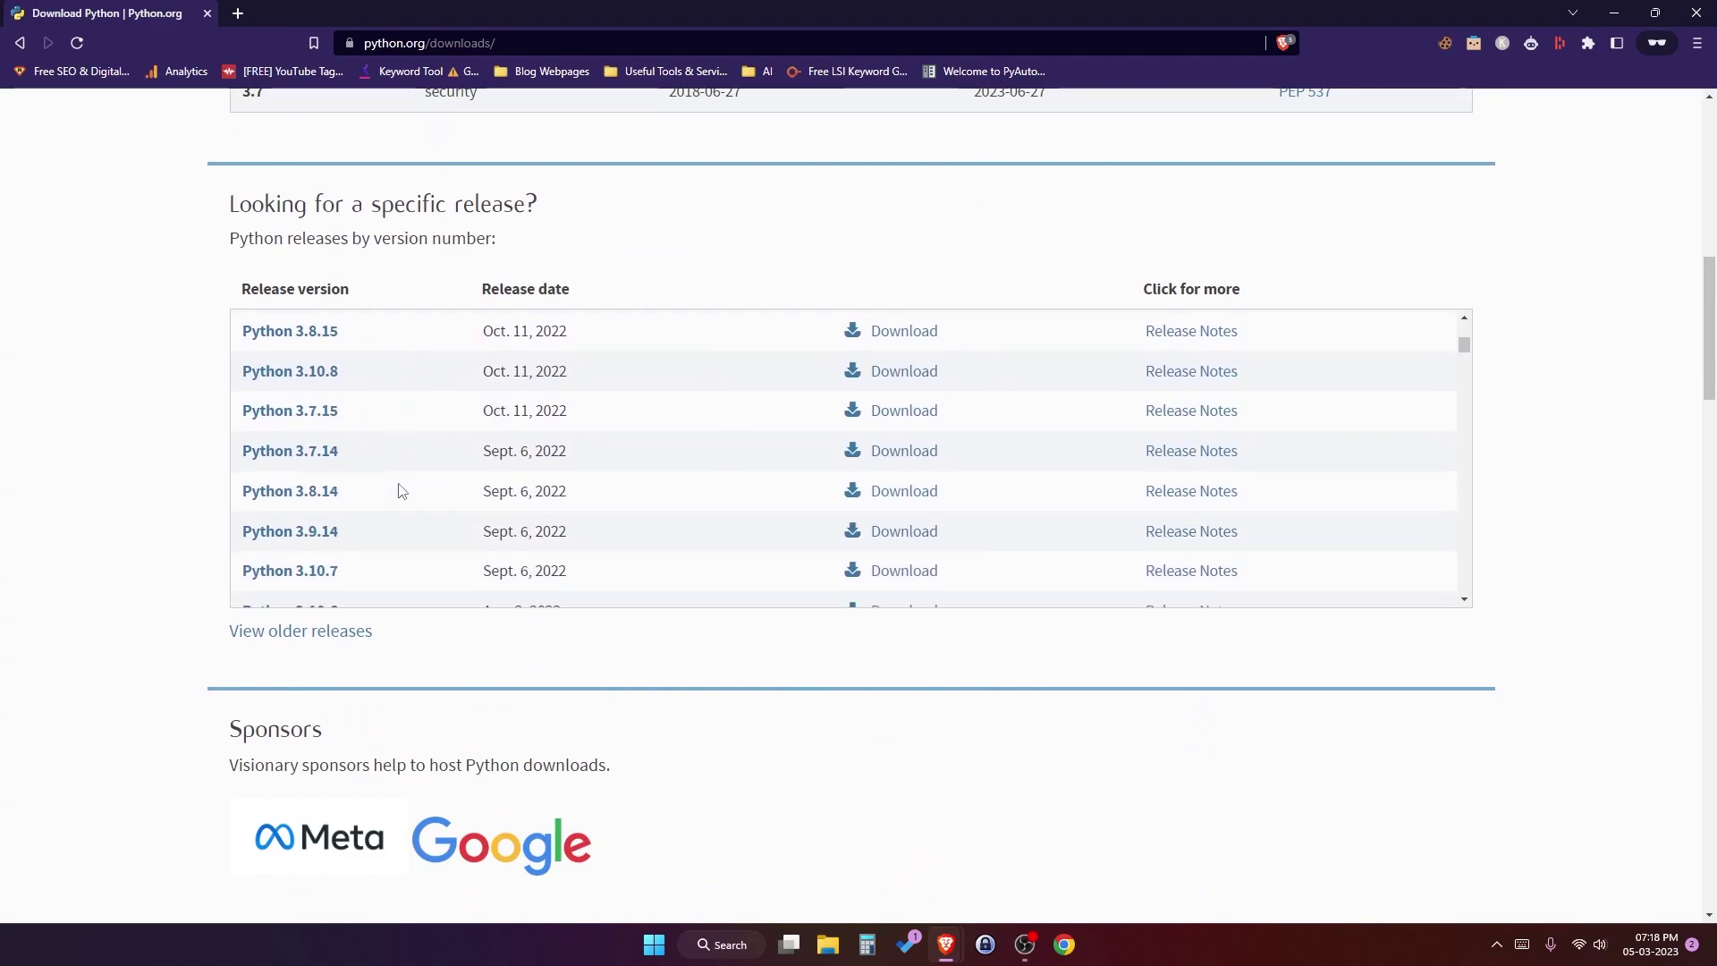
scroll(398, 492, "down", 2)
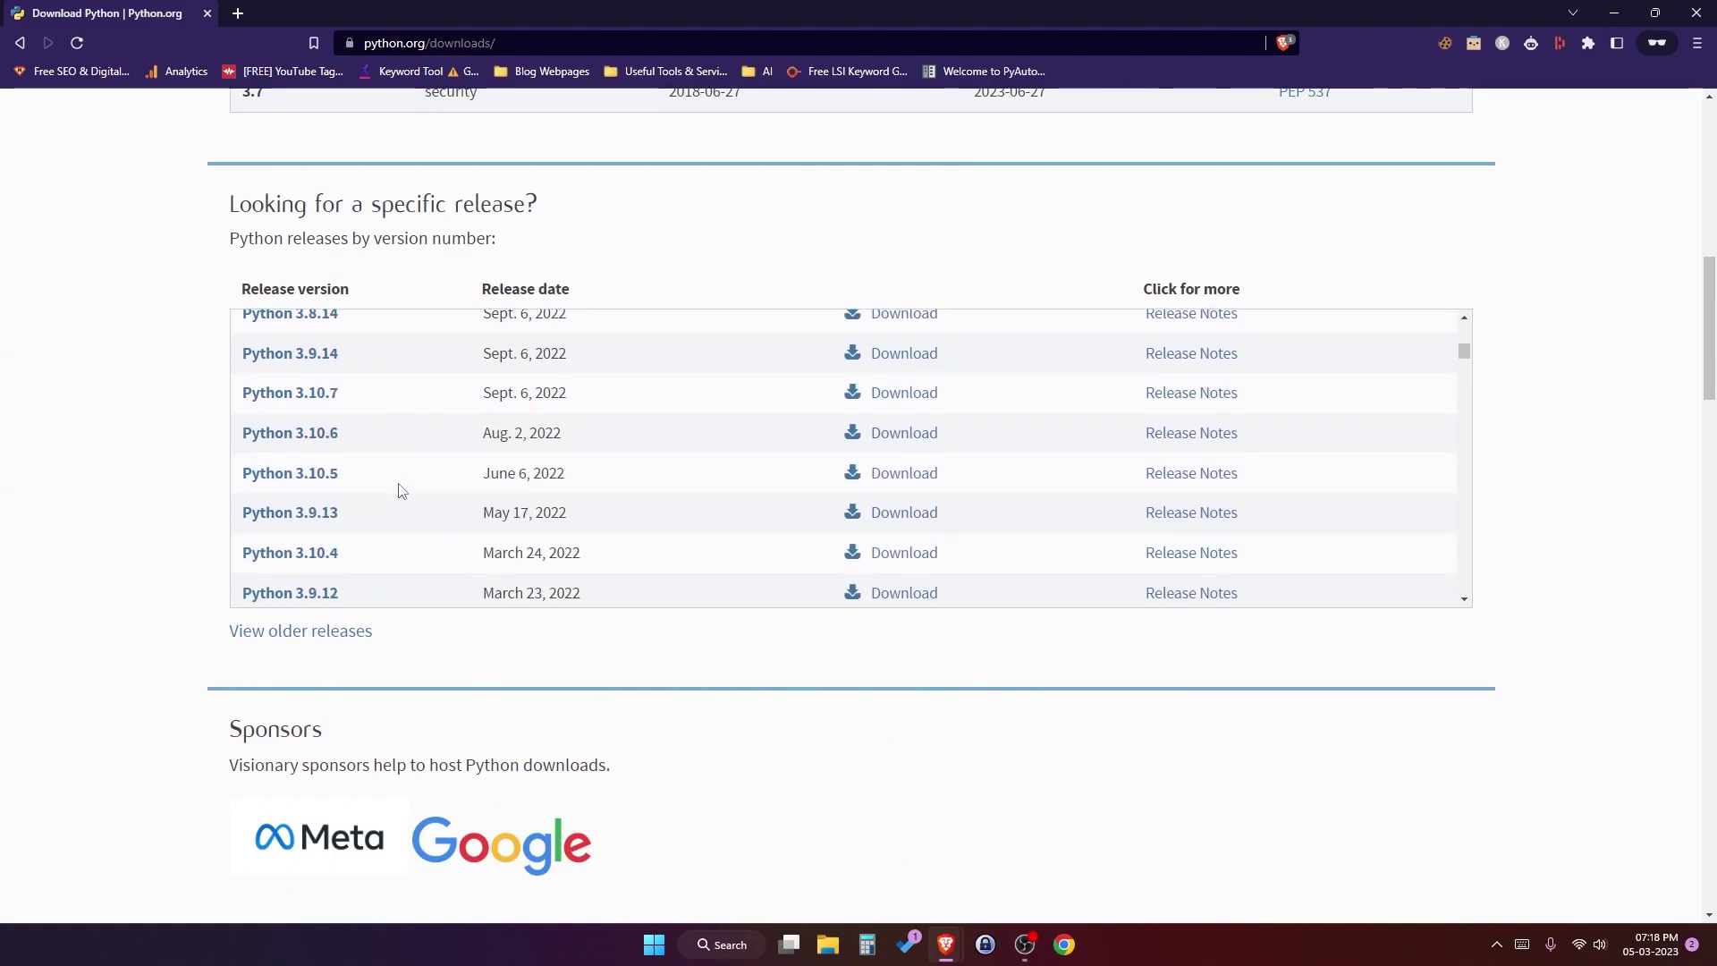
left_click(286, 432)
scroll(286, 443, "down", 3)
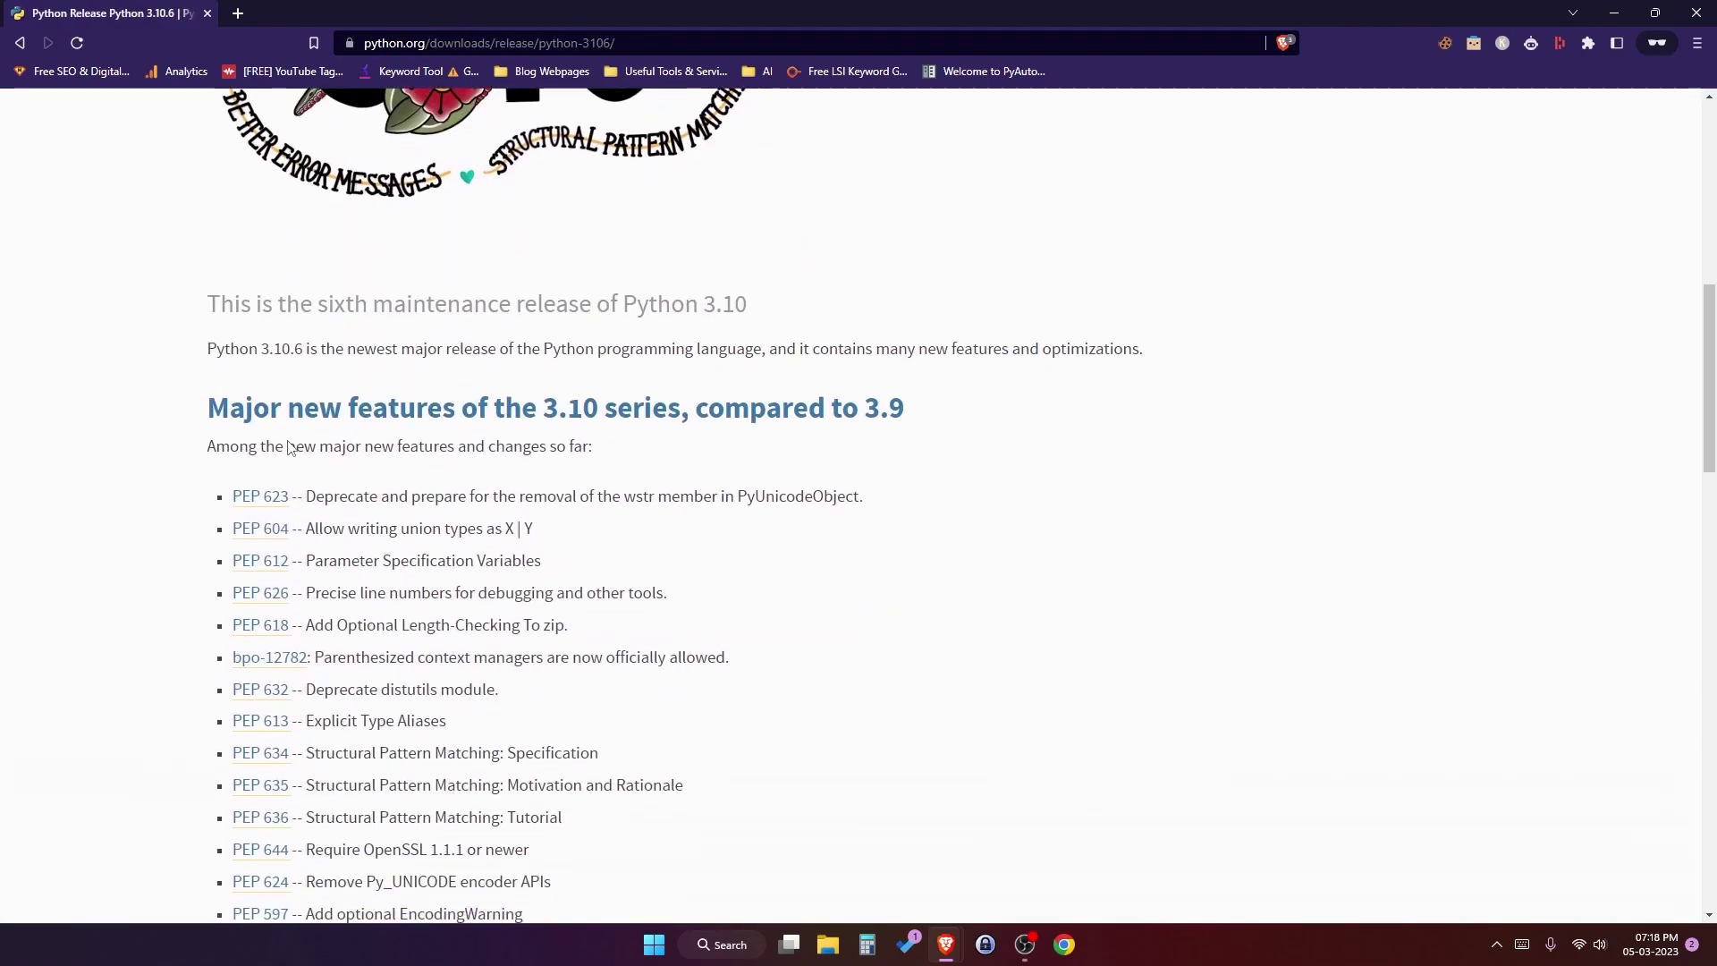
scroll(289, 446, "down", 5)
scroll(402, 448, "down", 5)
scroll(337, 480, "down", 3)
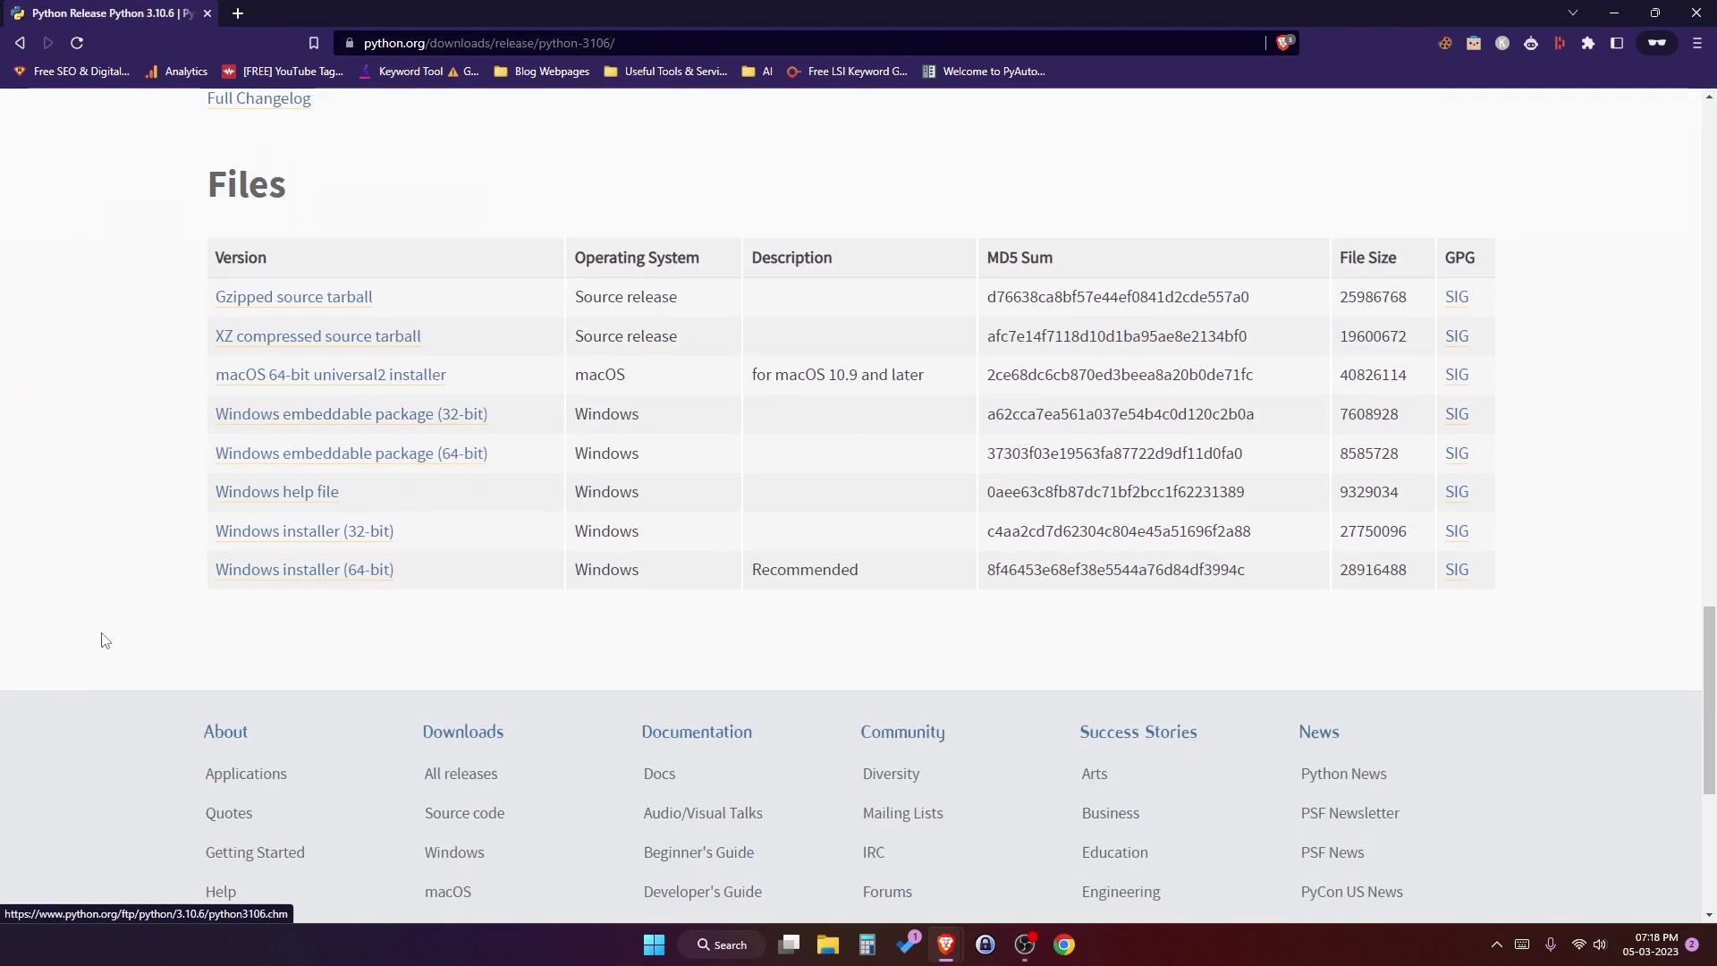
left_click(321, 571)
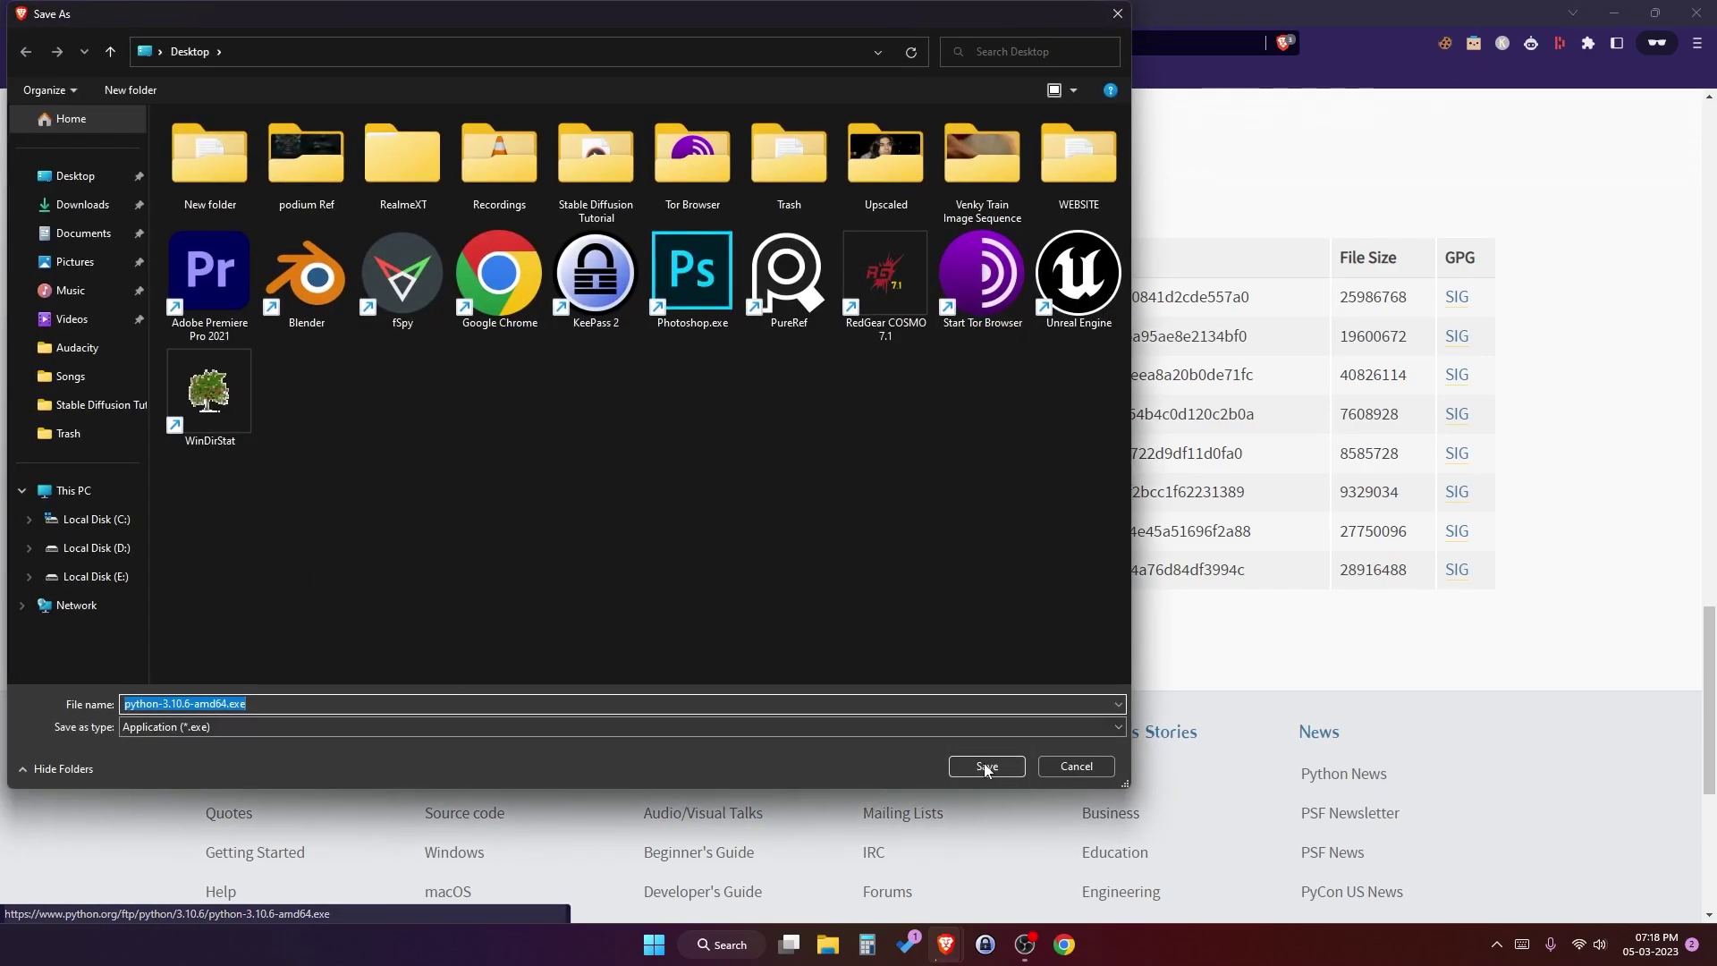
left_click(1076, 766)
key("ctrl+t")
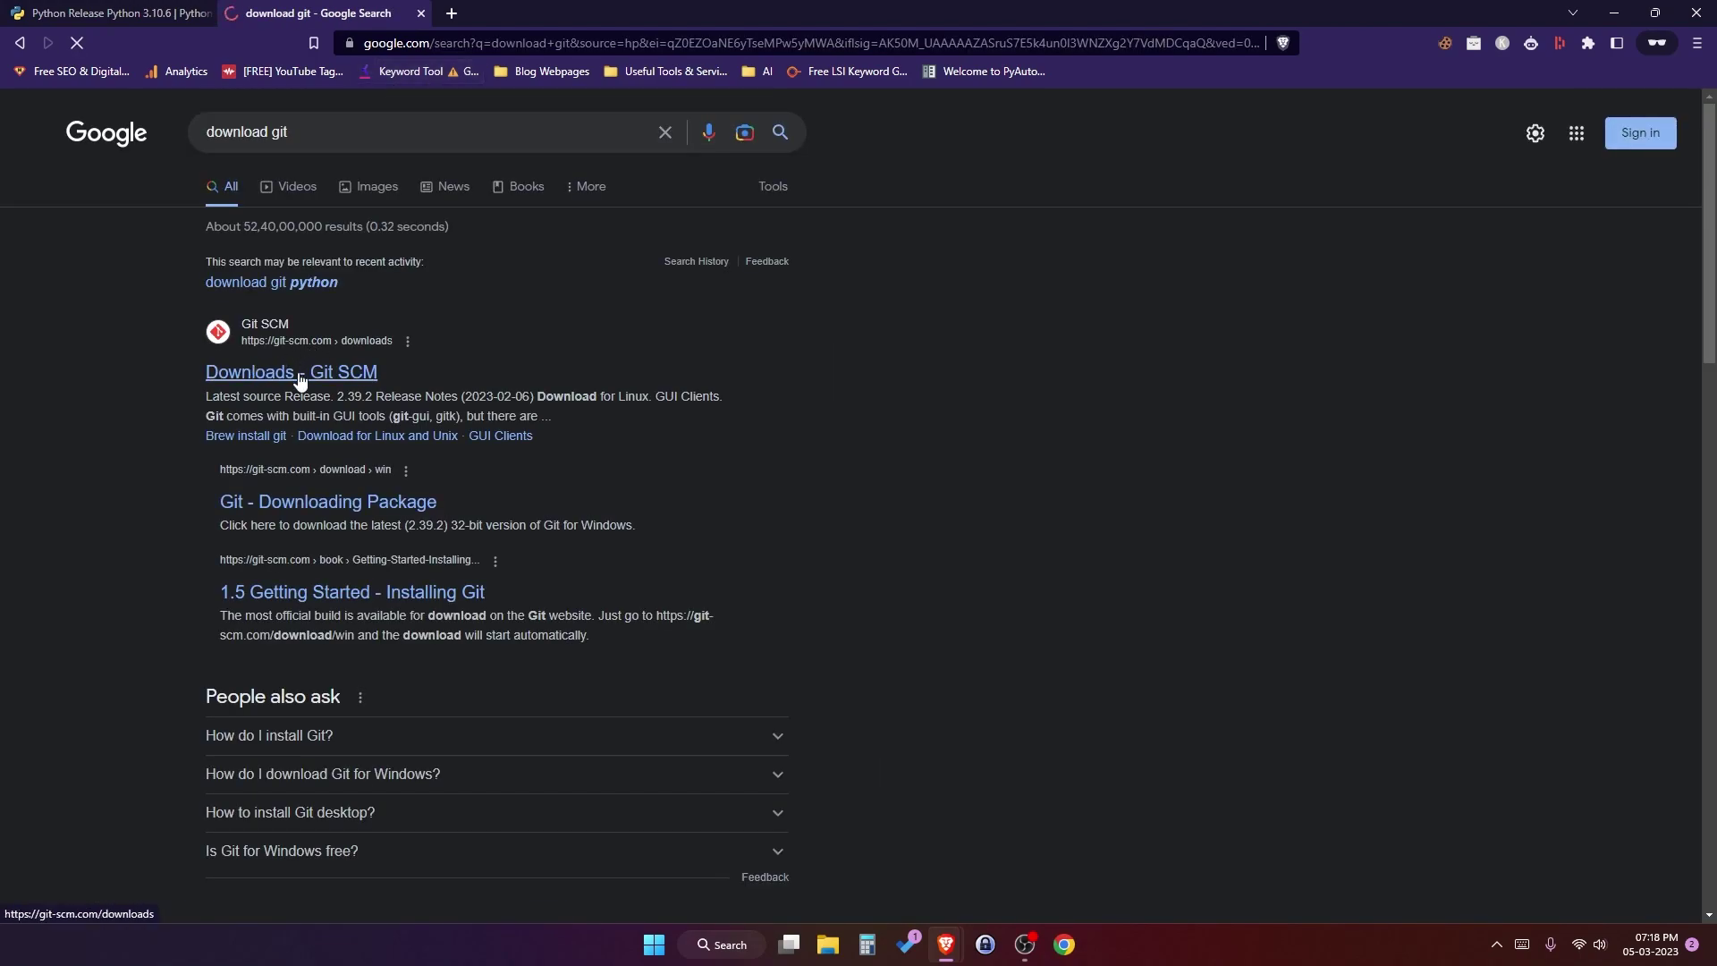
Save the Git Windows installer from git-scm.com to the desktop.
left_click(255, 376)
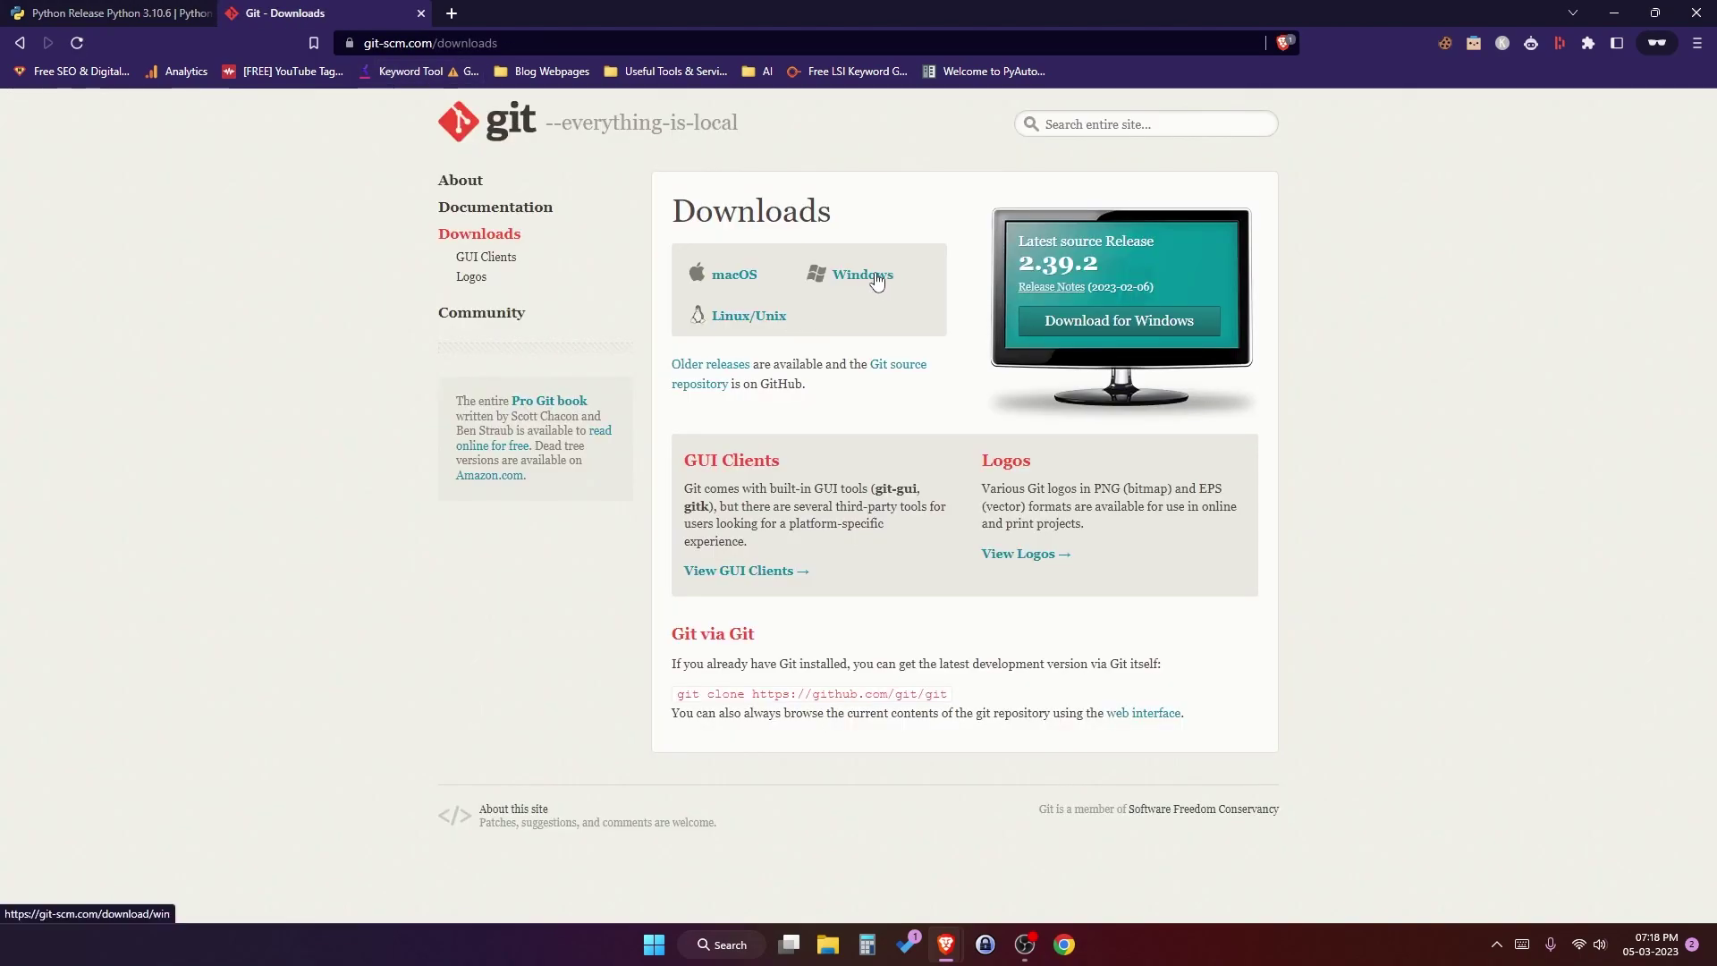
left_click(874, 279)
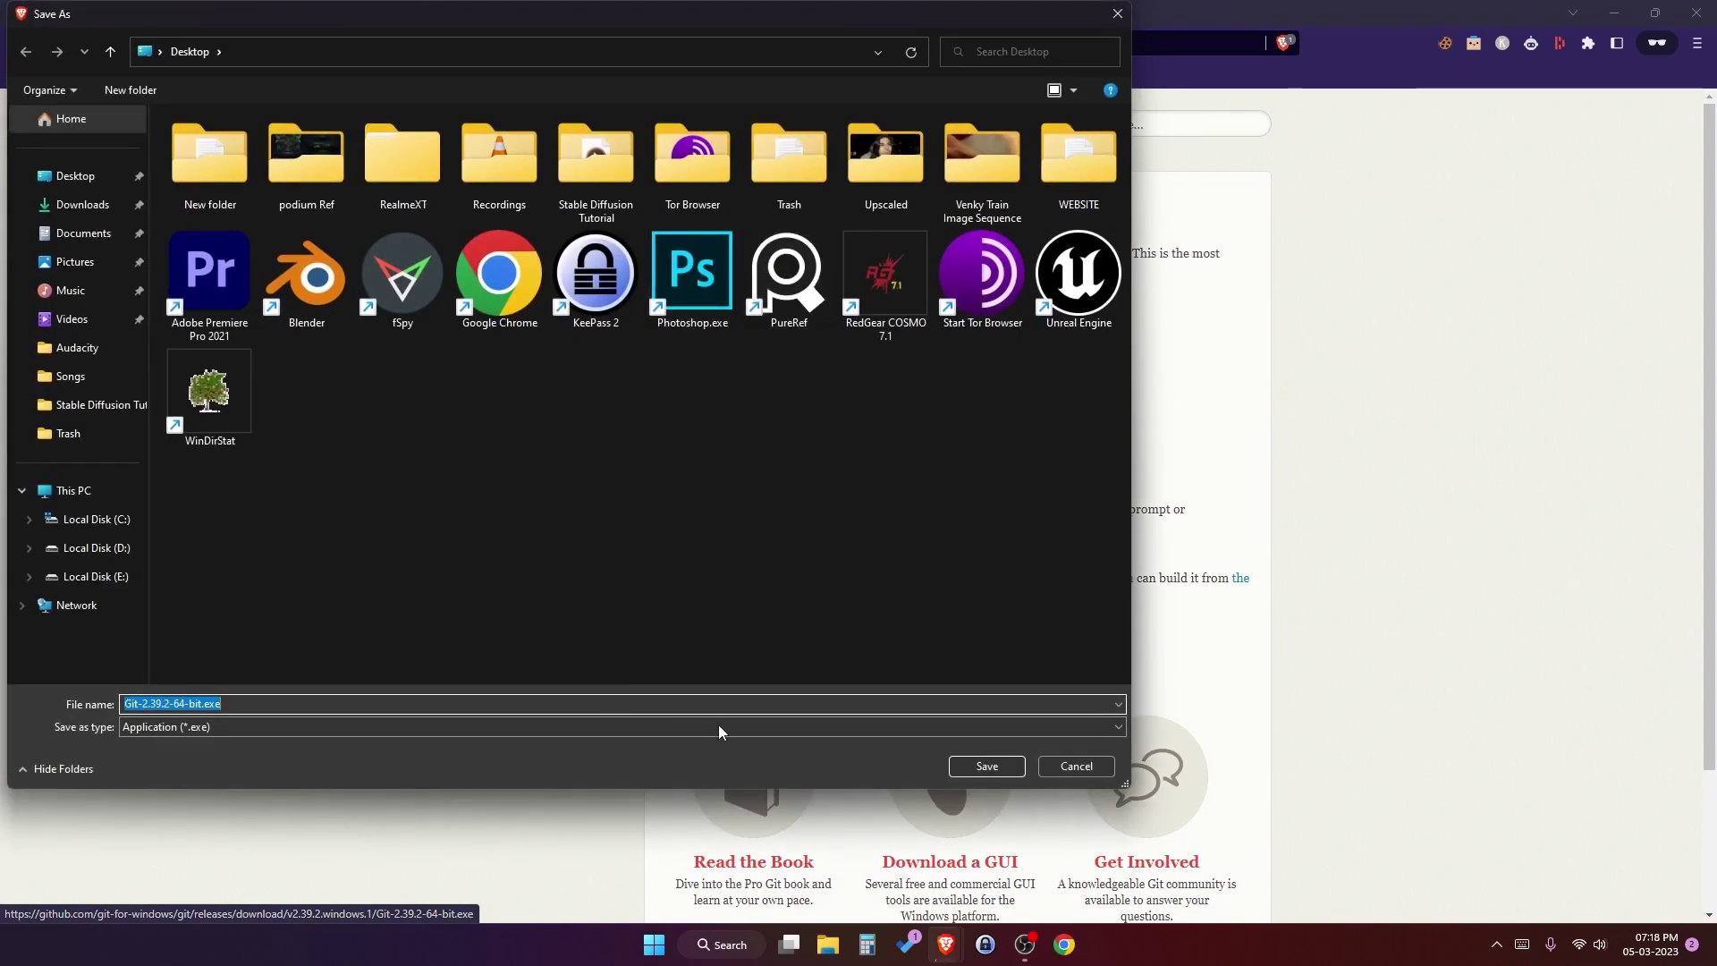
left_click(1076, 767)
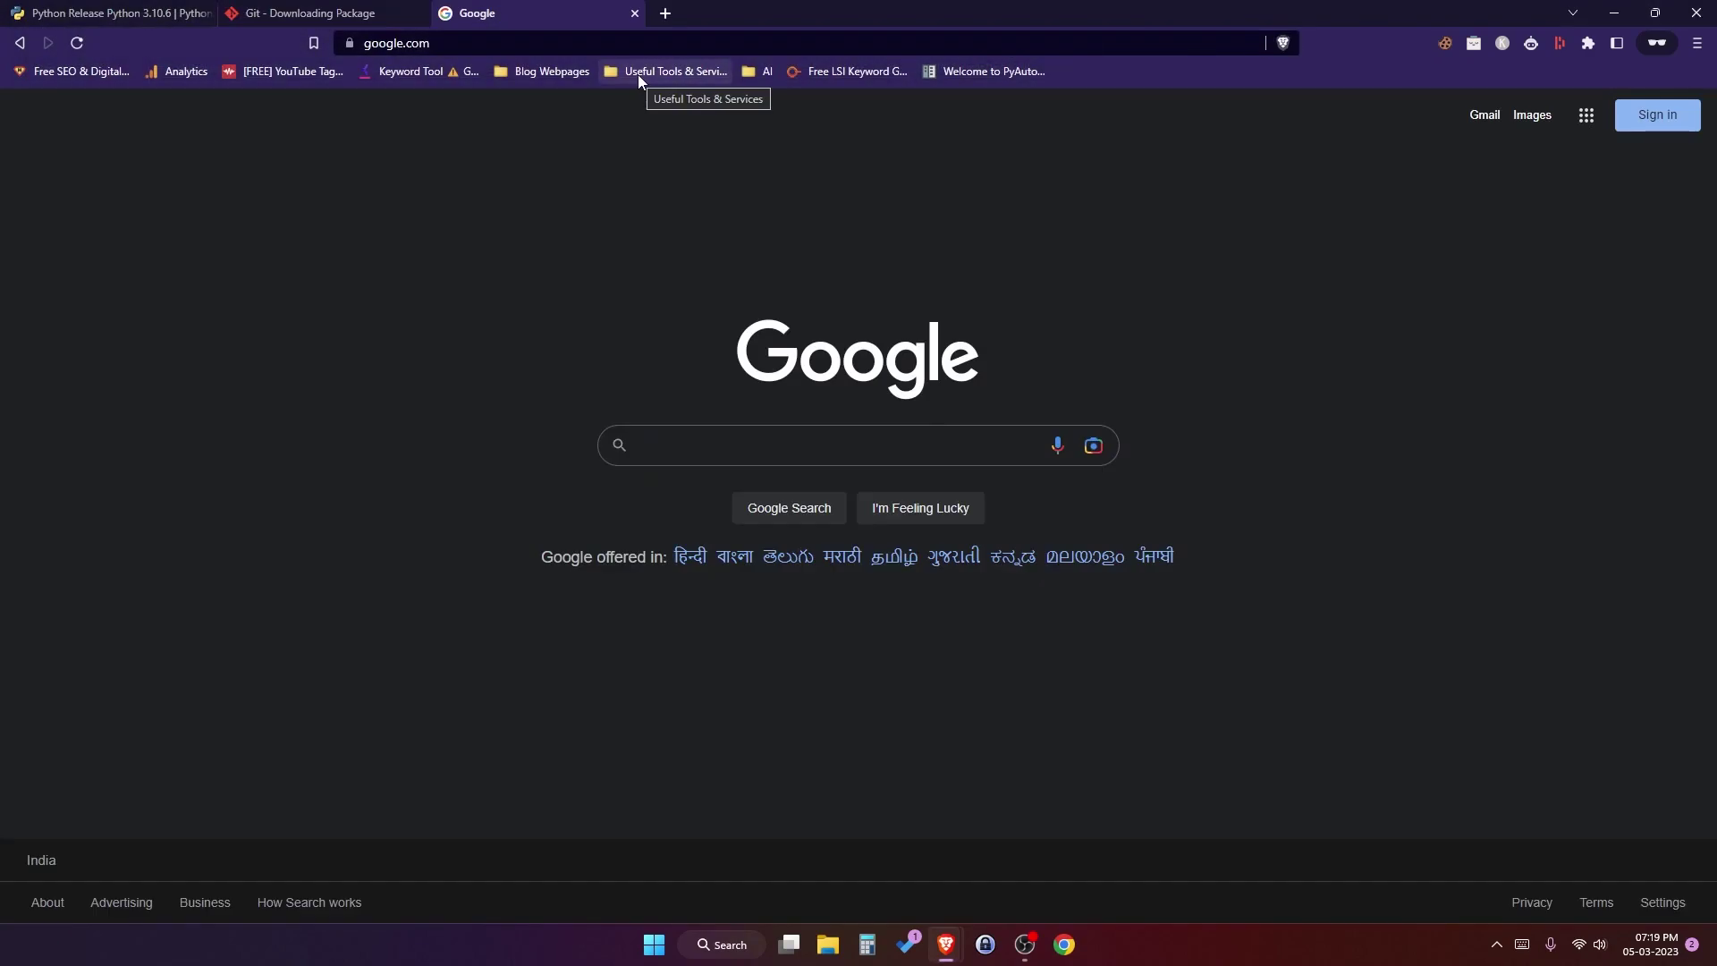
type("huggingface stable diffusion")
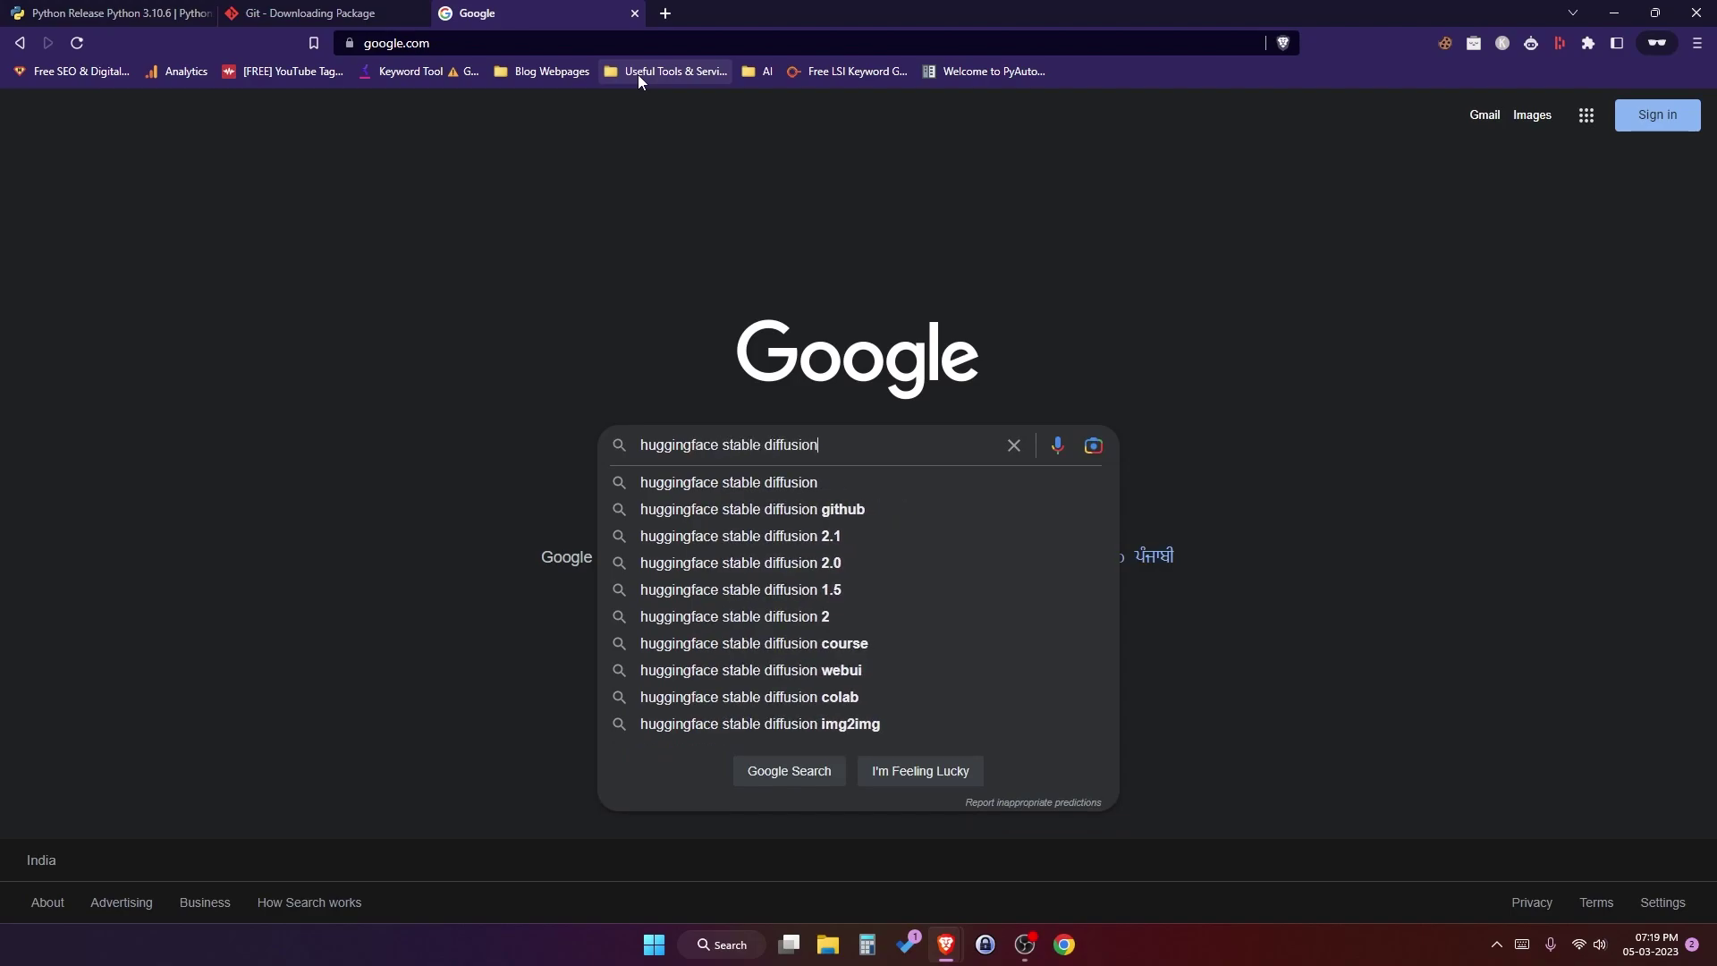
type(" v")
Open the Files and versions page of stable-diffusion-v1-5 on Hugging Face.
left_click(836, 535)
left_click(531, 314)
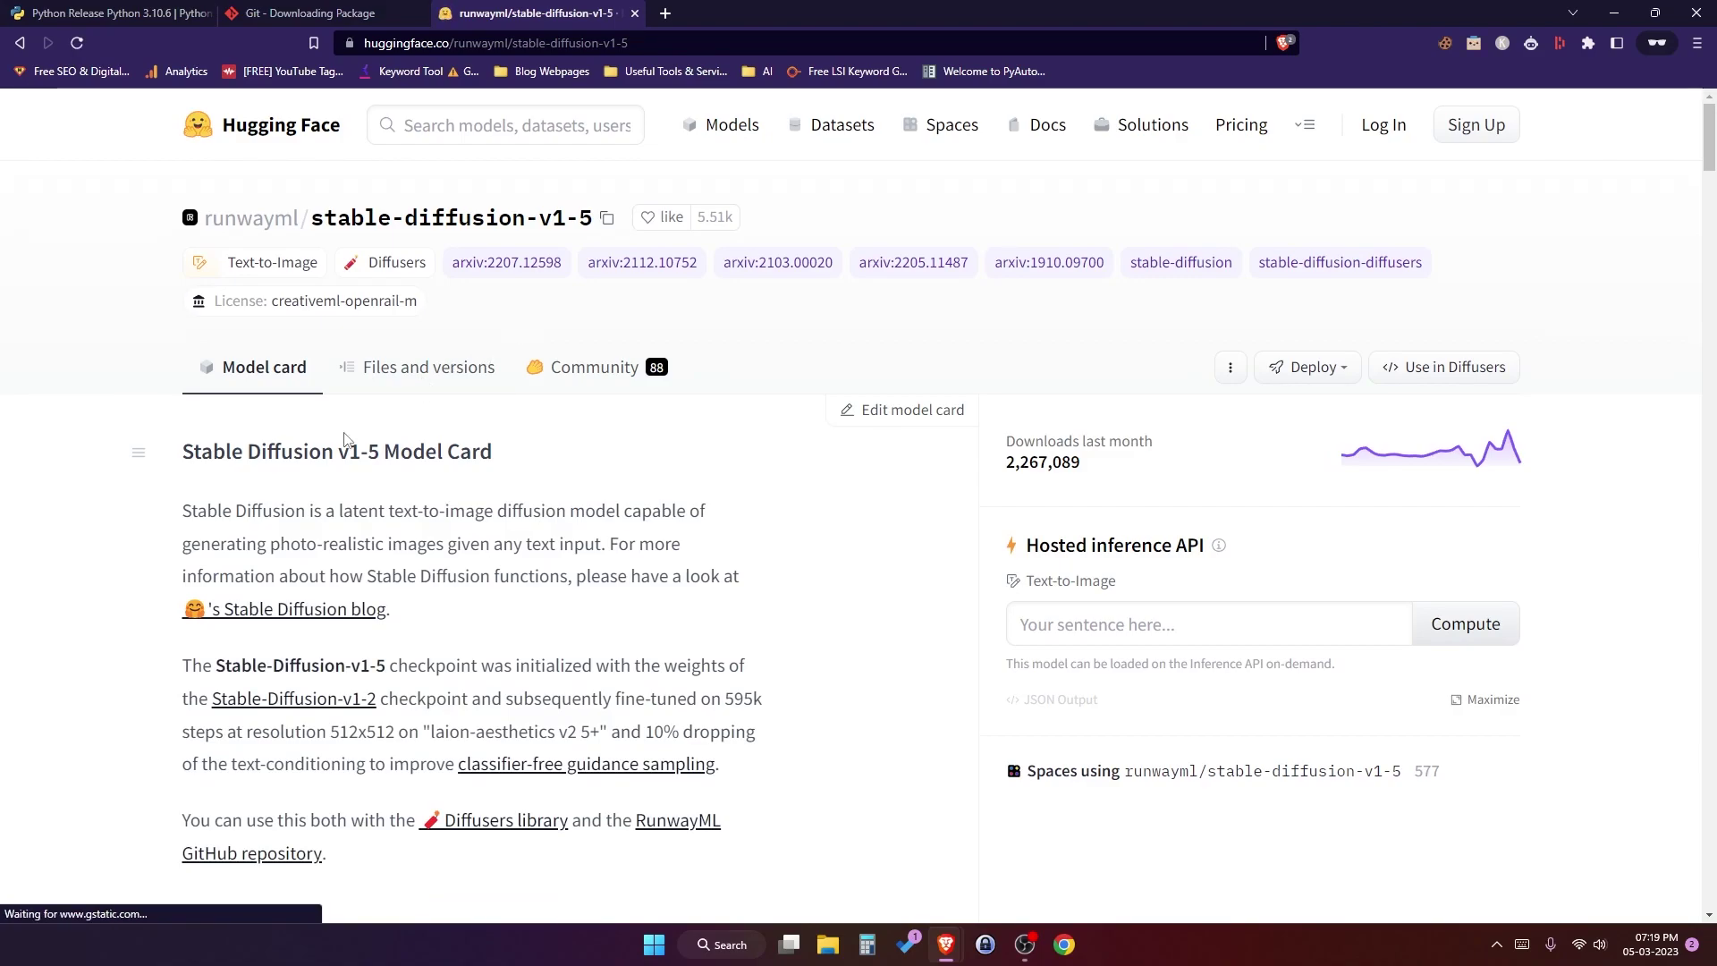
scroll(516, 487, "down", 1)
scroll(541, 501, "down", 4)
scroll(555, 529, "down", 4)
scroll(843, 641, "down", 4)
scroll(927, 563, "up", 10)
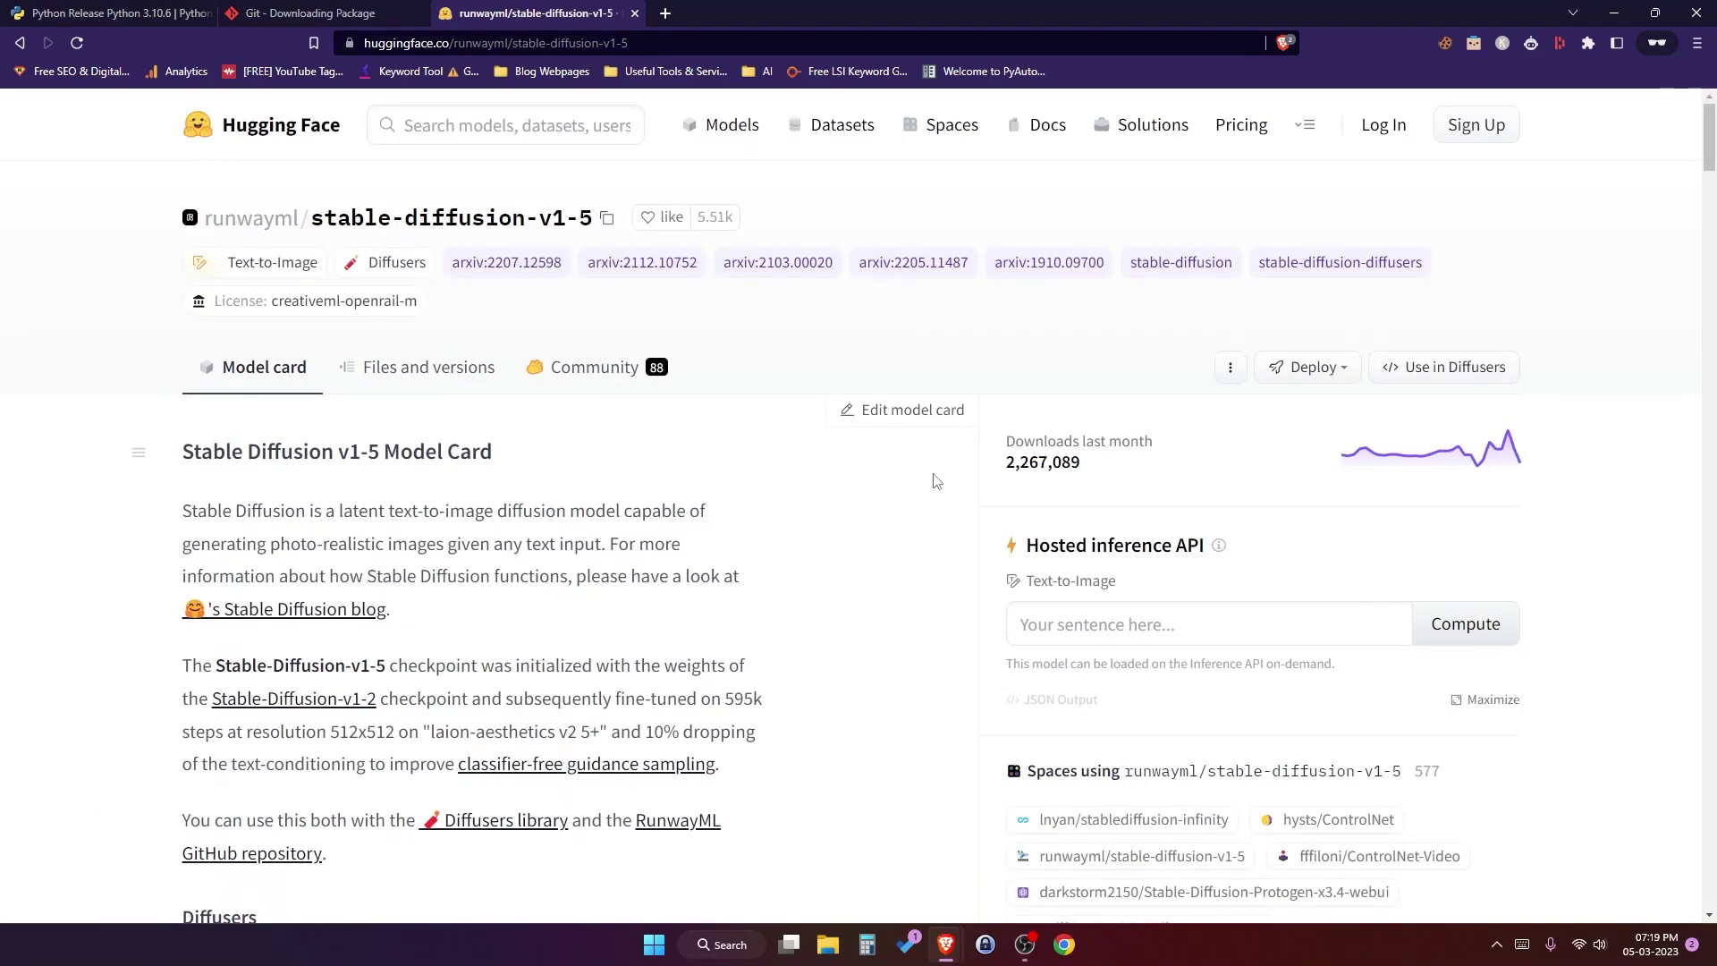
left_click(445, 375)
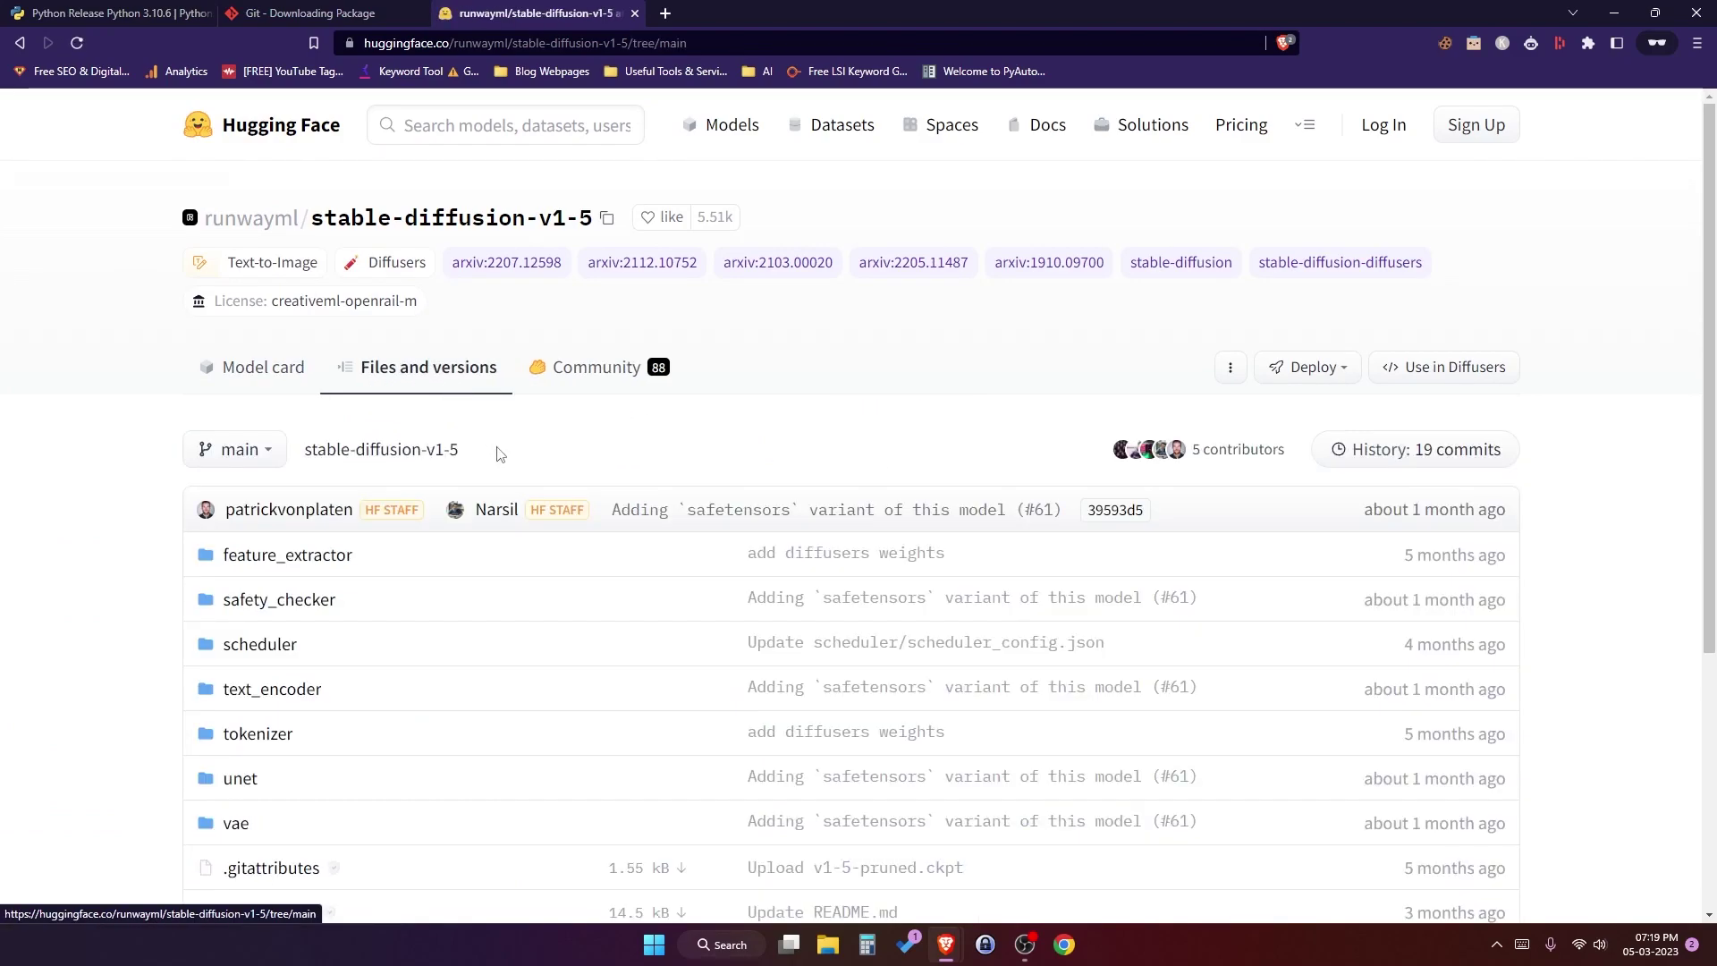
scroll(517, 510, "down", 3)
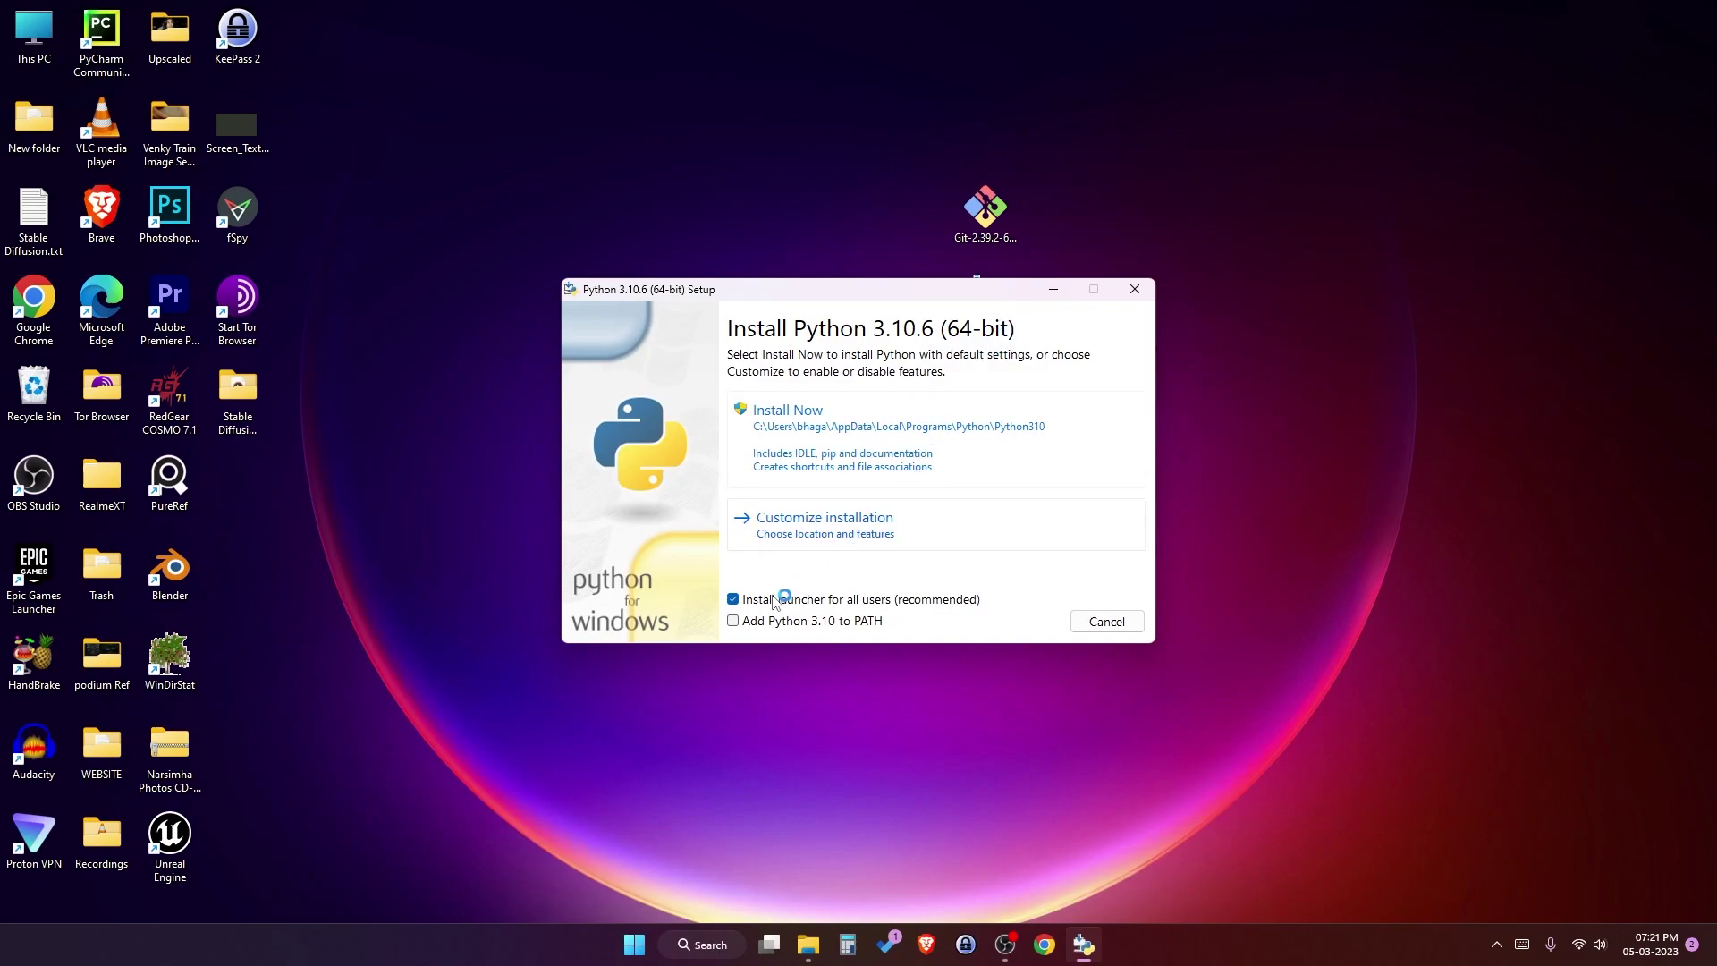
Install Python 3.10.6 with 'Add Python 3.10 to PATH' ticked, then close setup.
left_click(733, 621)
left_click(774, 442)
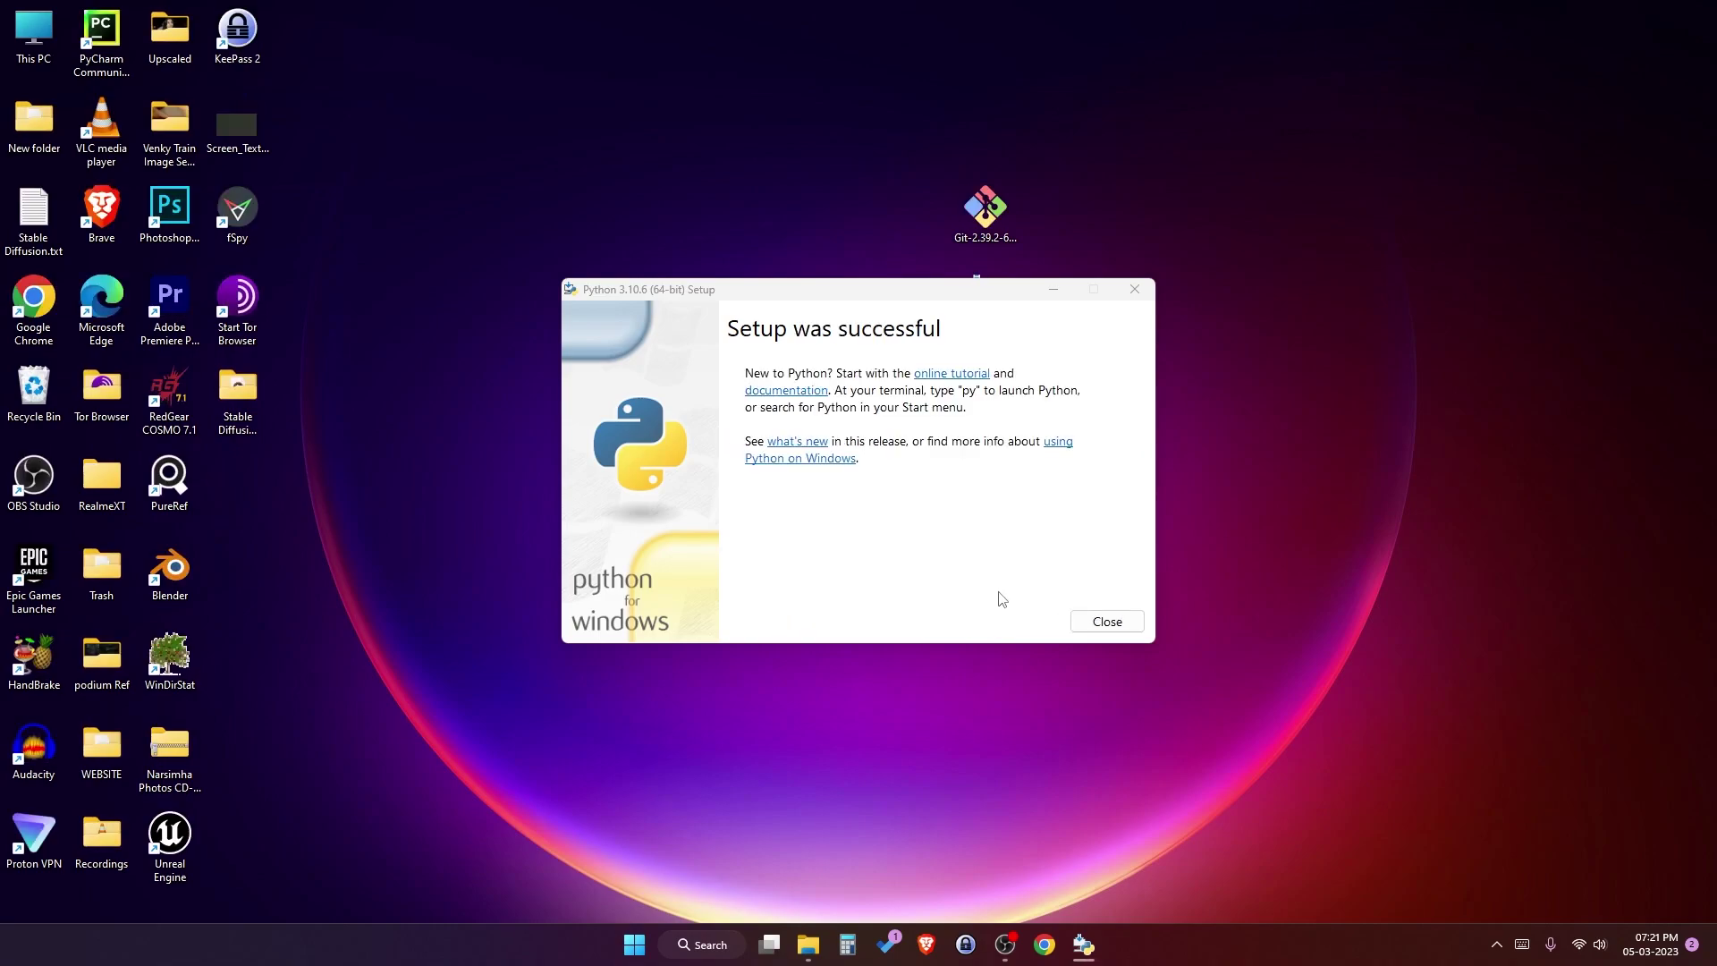
left_click(1097, 625)
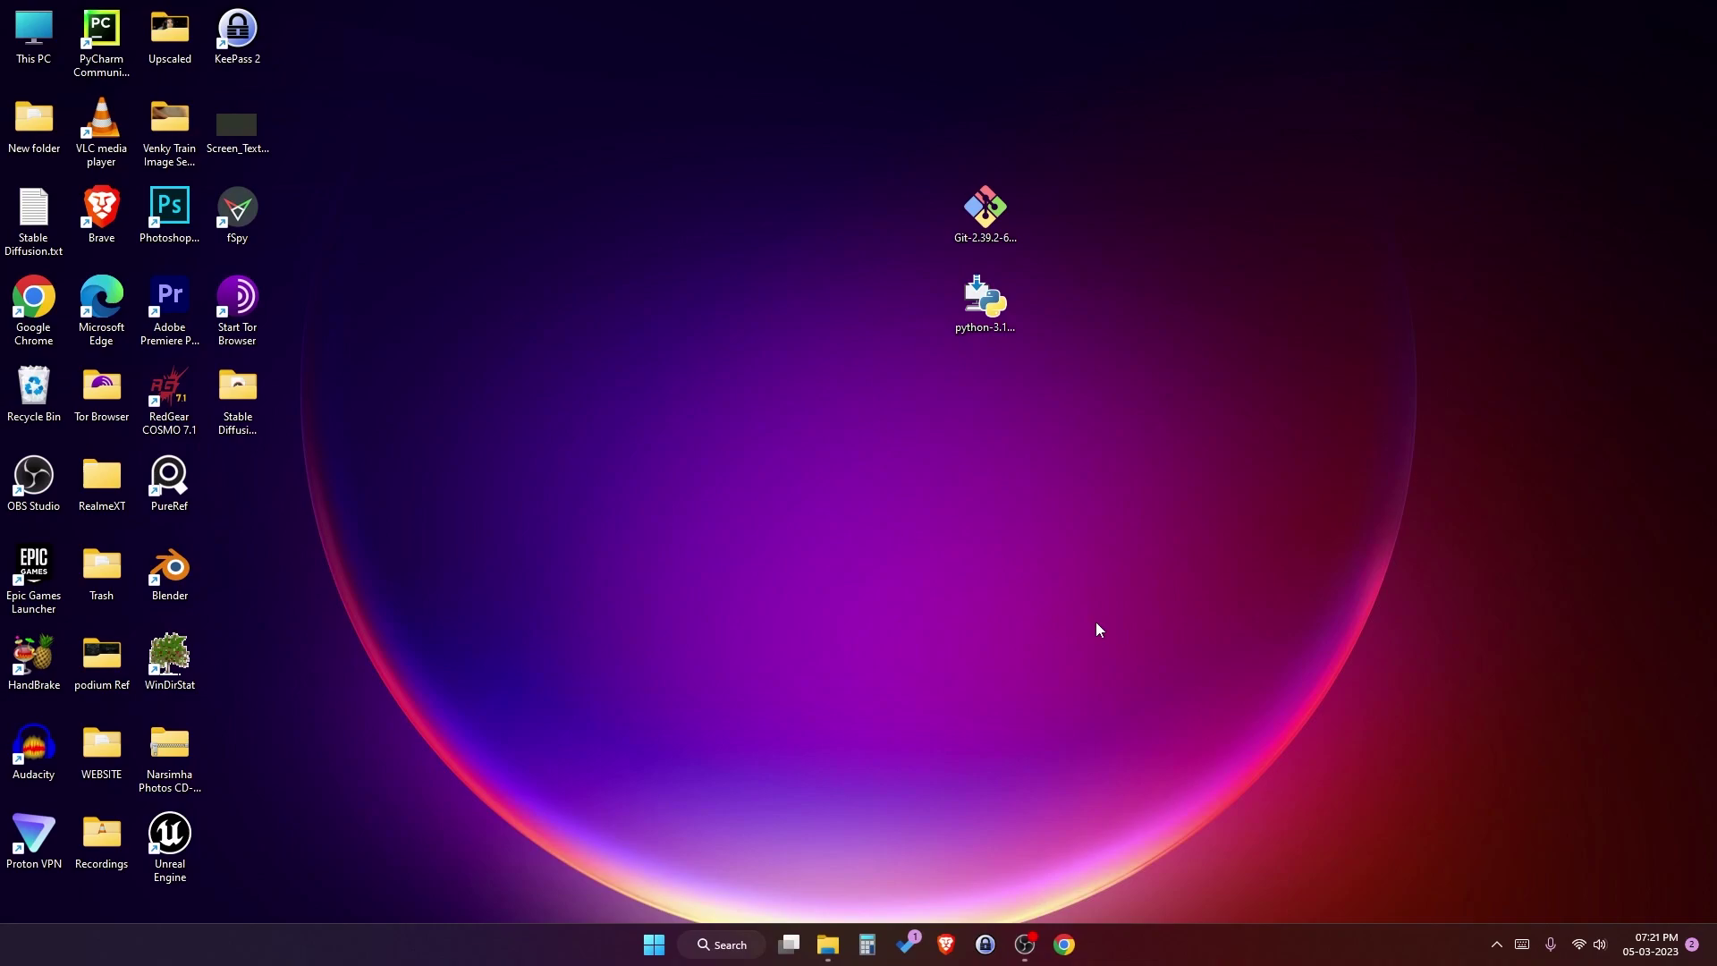
Run the Git 2.39.2 setup, accepting the license, default folder and default options.
double_click(990, 230)
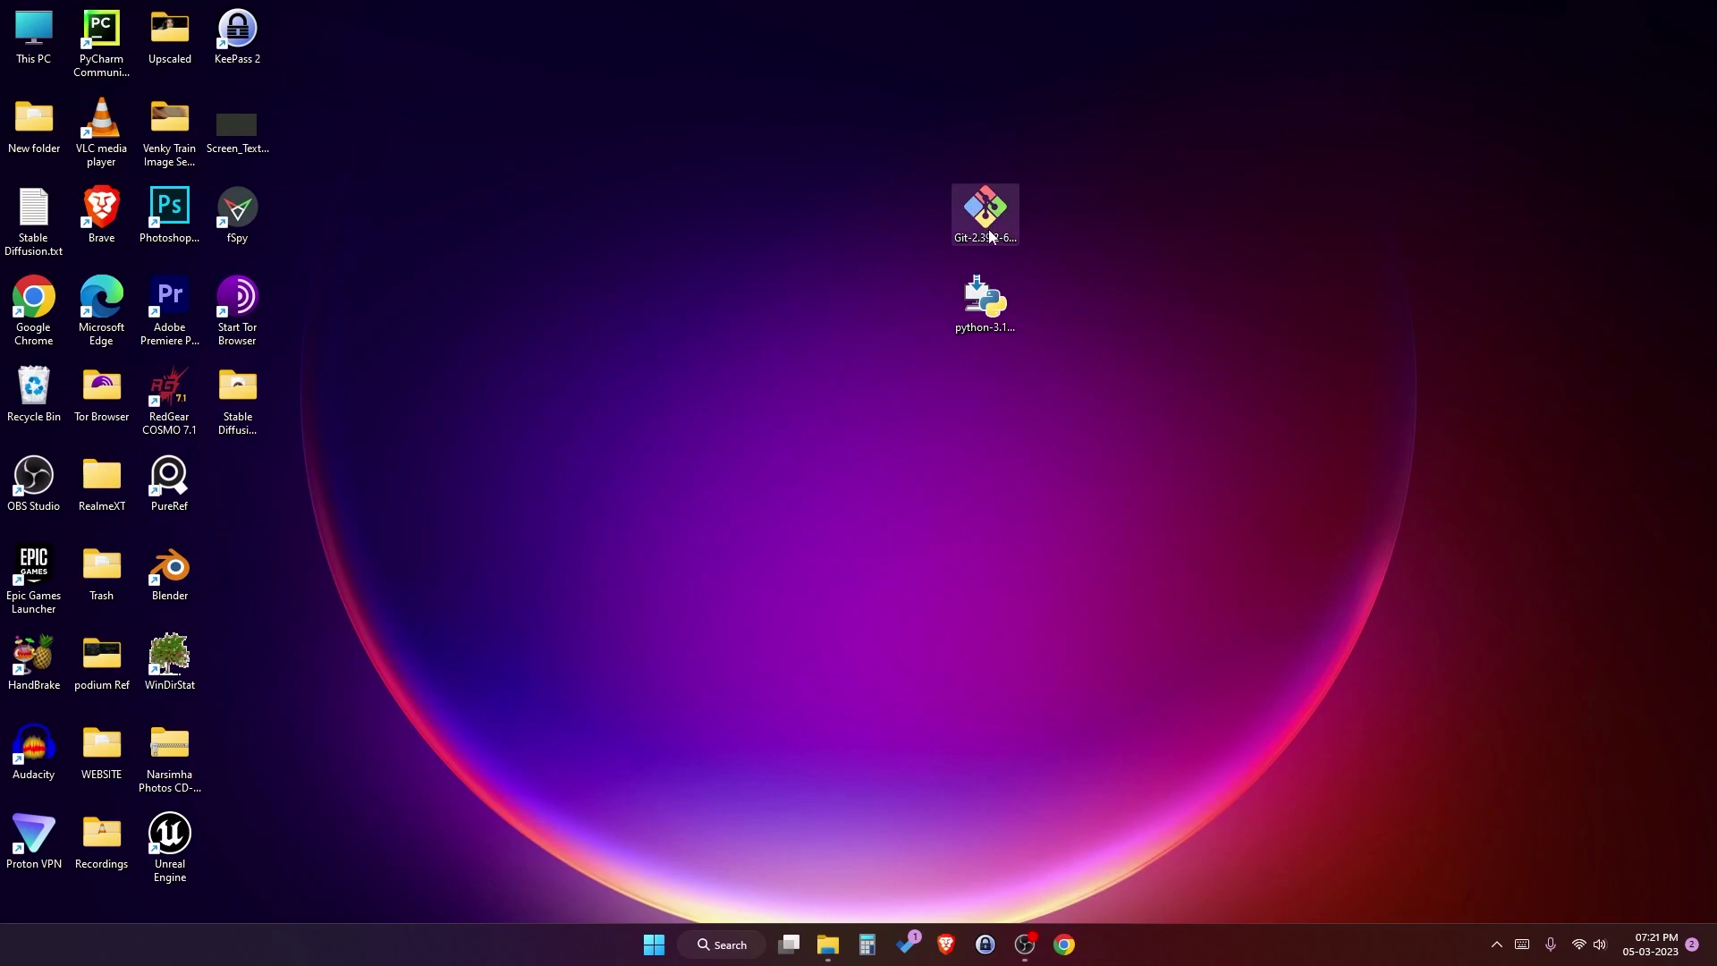
left_click(960, 614)
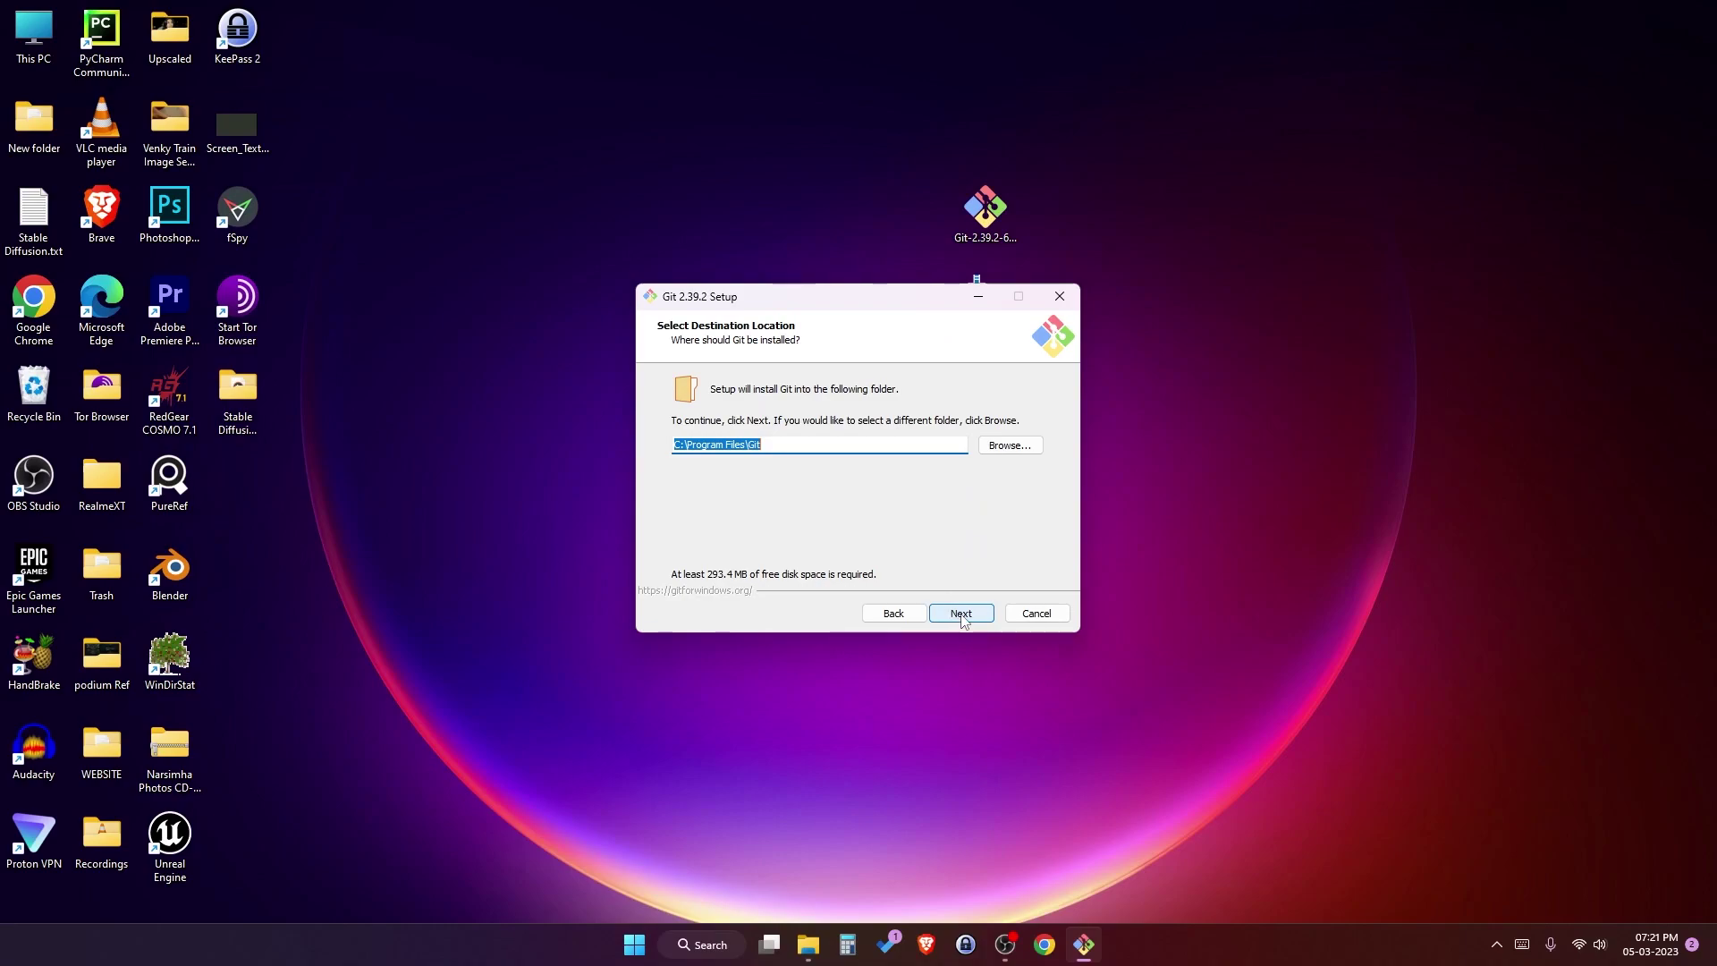
left_click(961, 612)
left_click(962, 614)
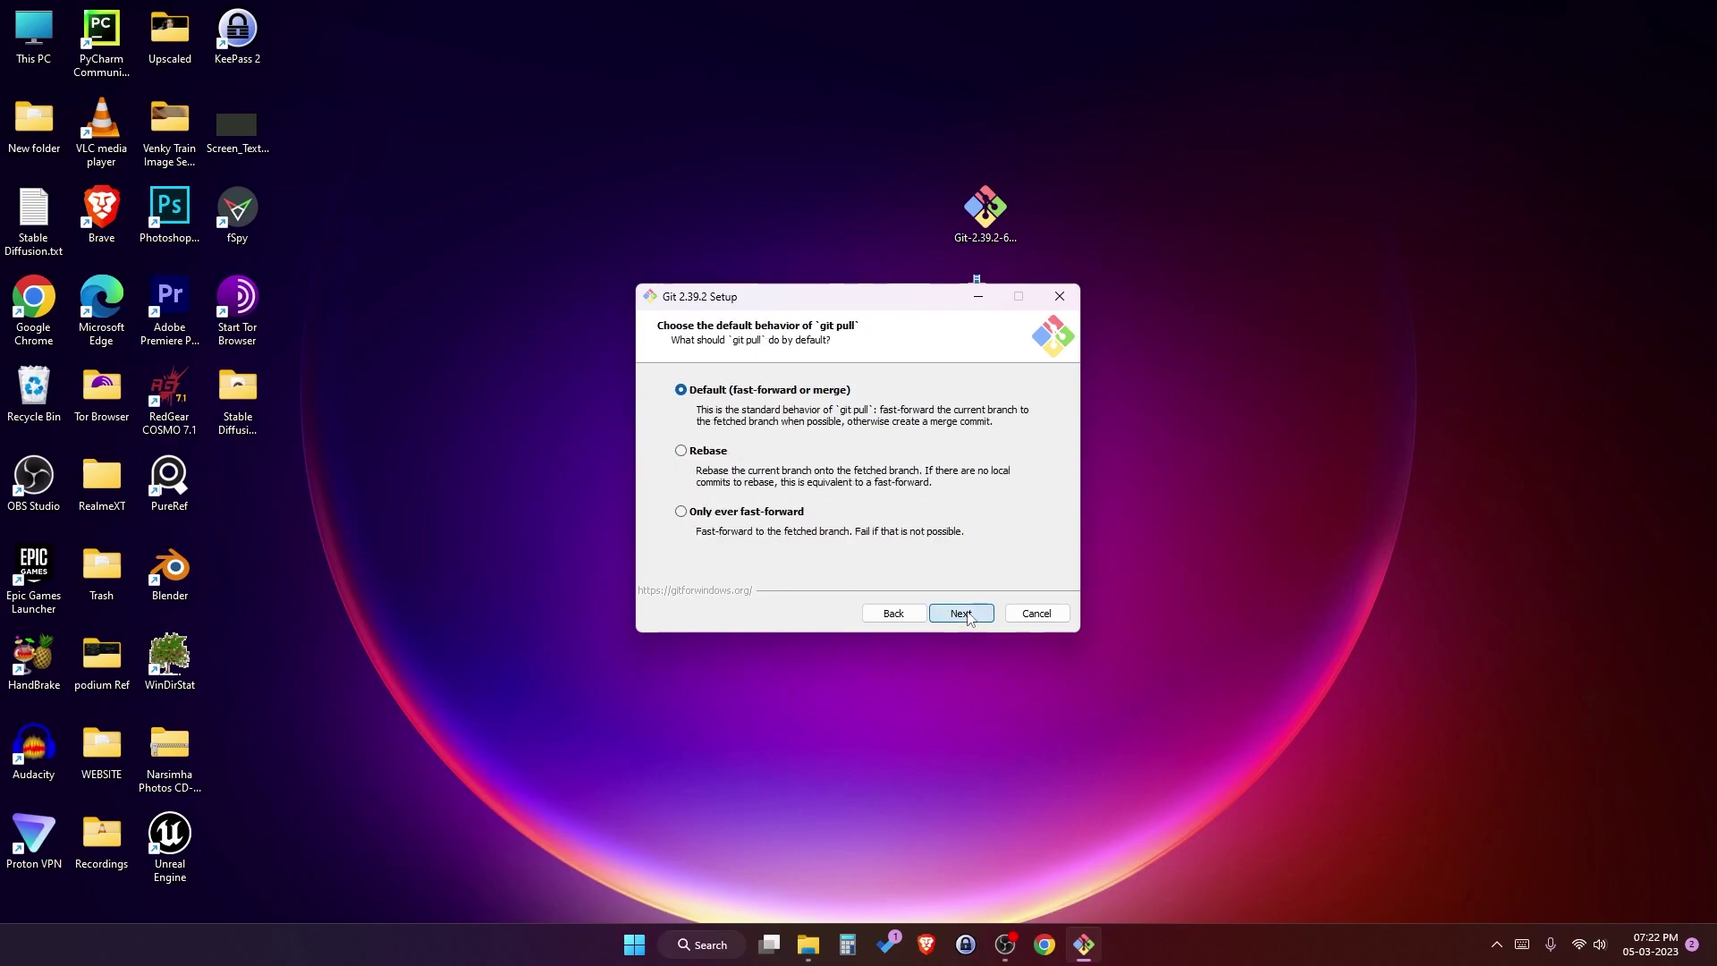
left_click(967, 613)
left_click(966, 613)
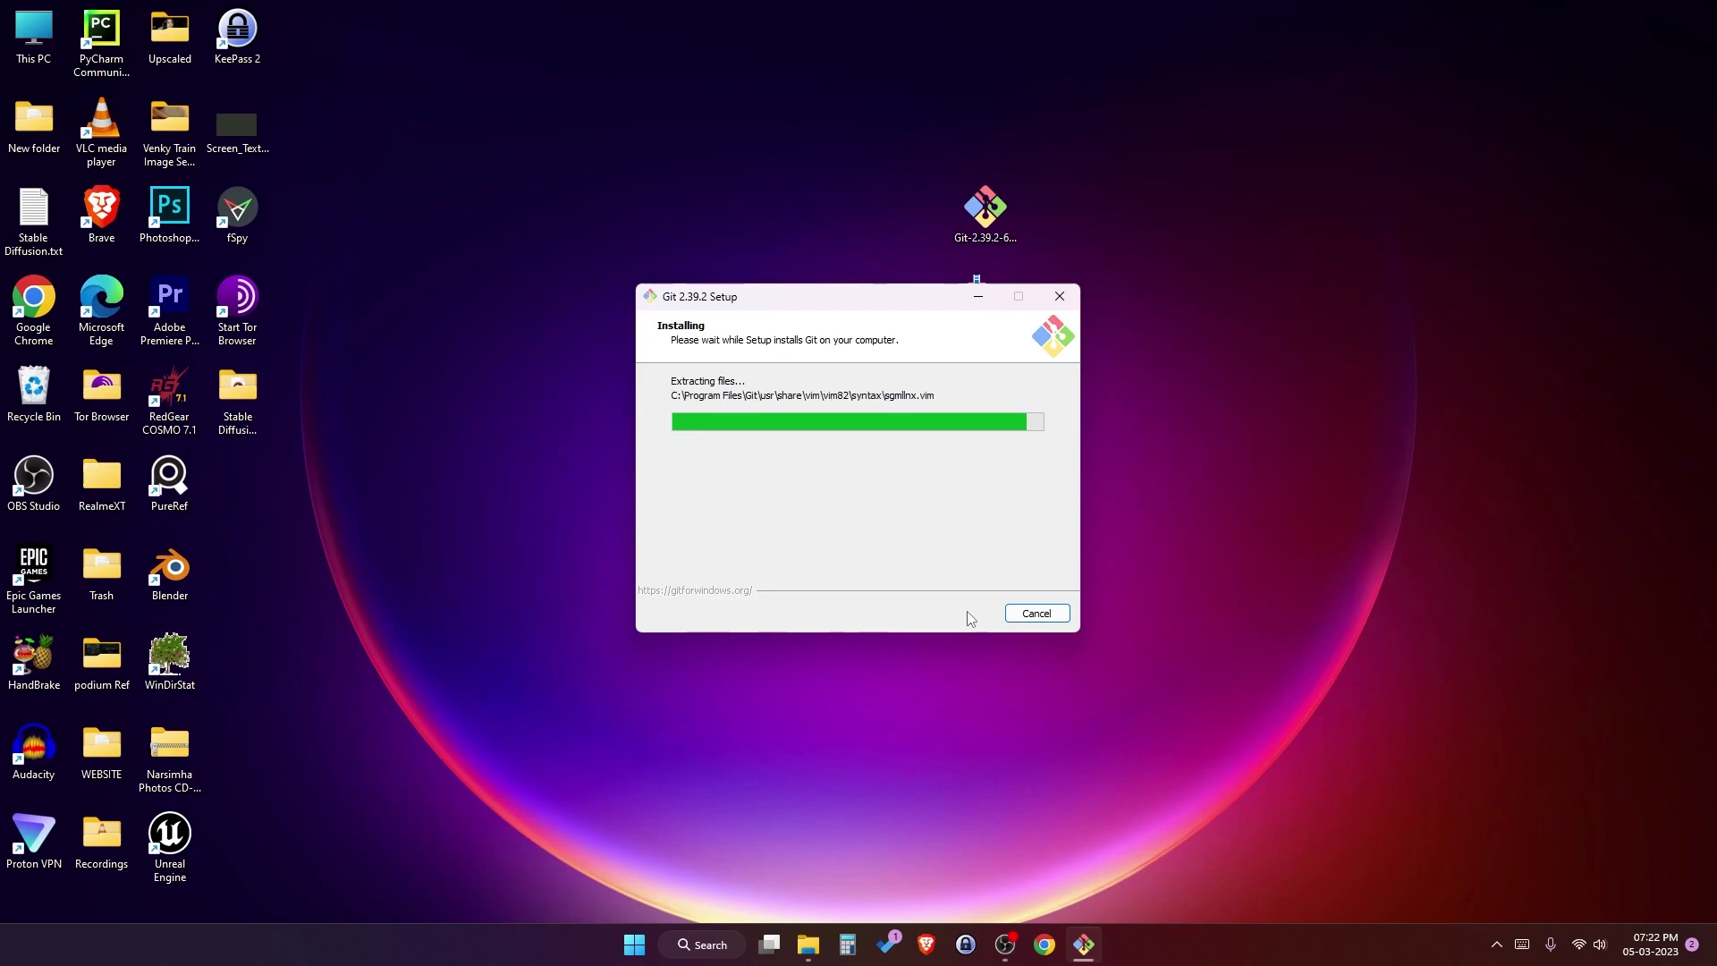
left_click(959, 612)
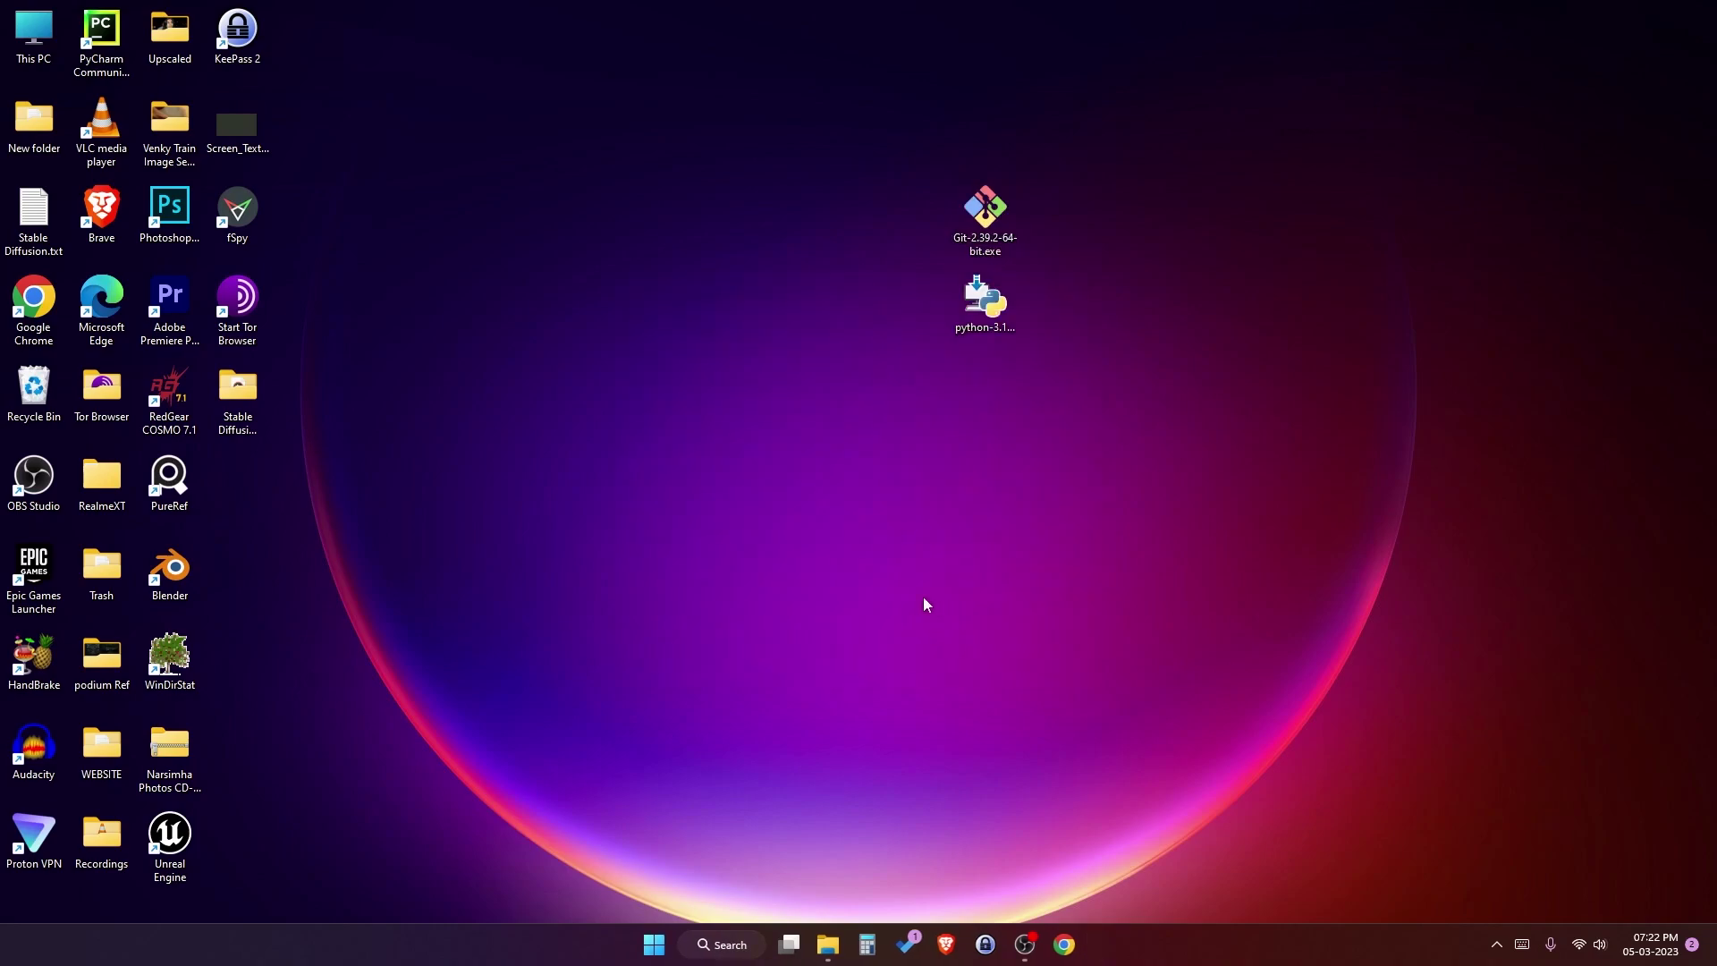
Open This PC and go to the AI folder on Local Disk (D:).
left_click(36, 25)
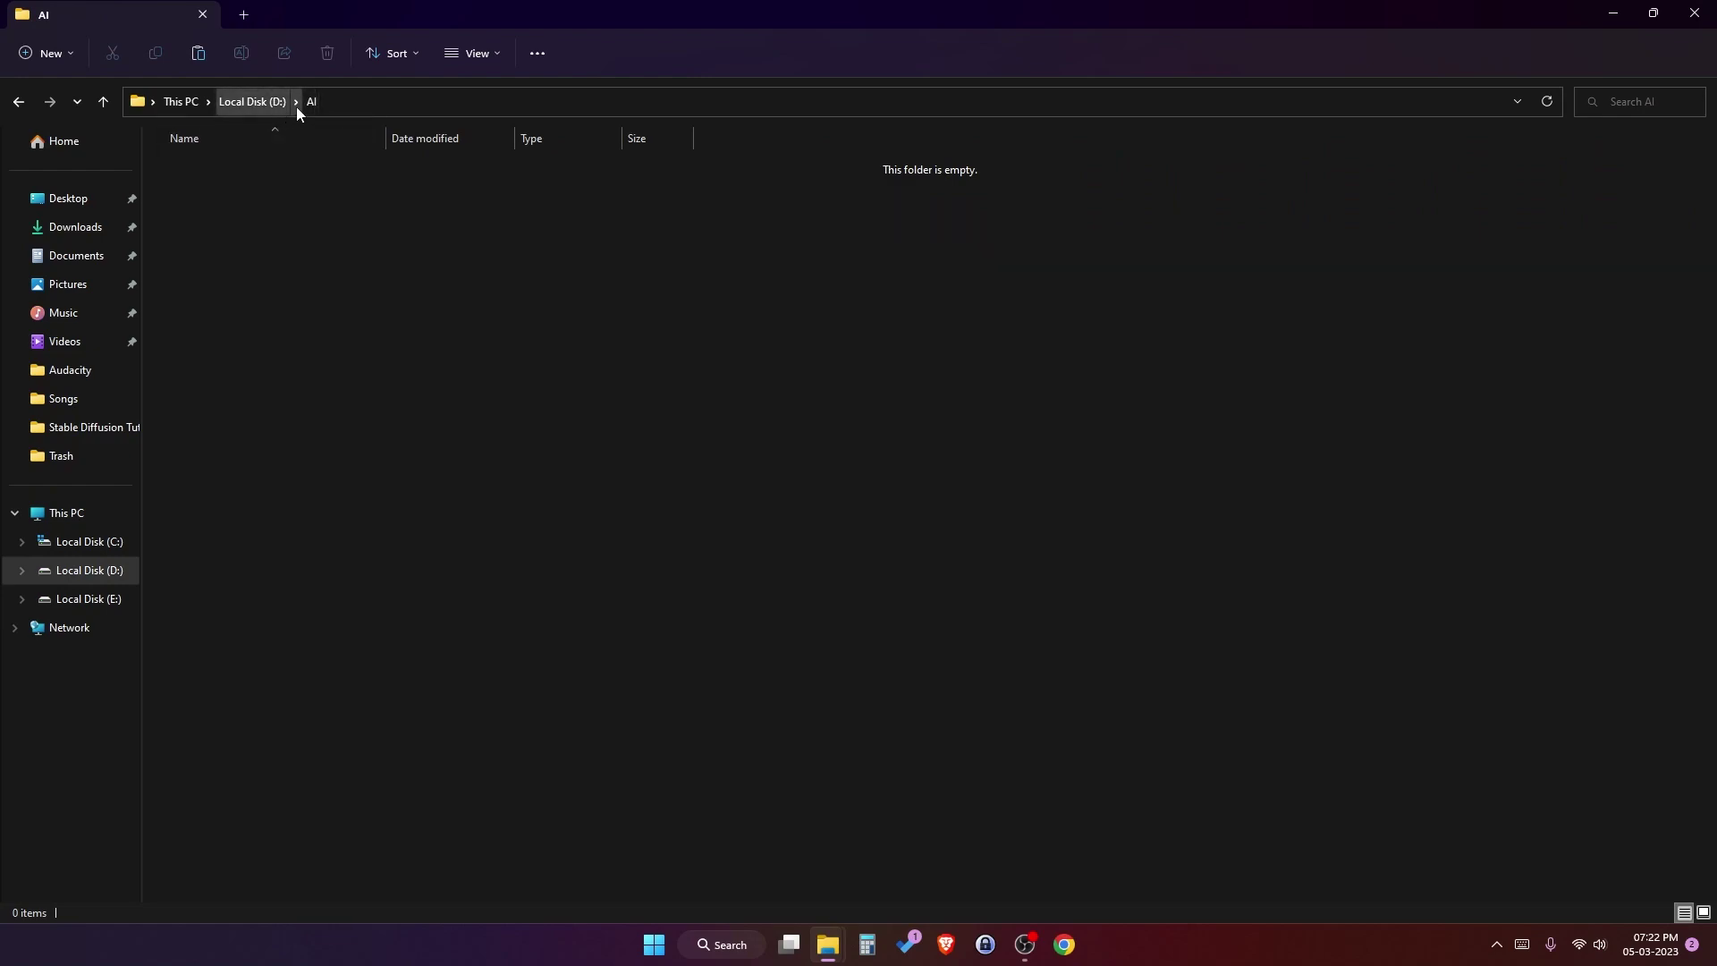
type("stable diffusion automatic1111")
Copy the AUTOMATIC1111 stable-diffusion-webui HTTPS clone URL from GitHub, then return to D:\AI.
key("Return")
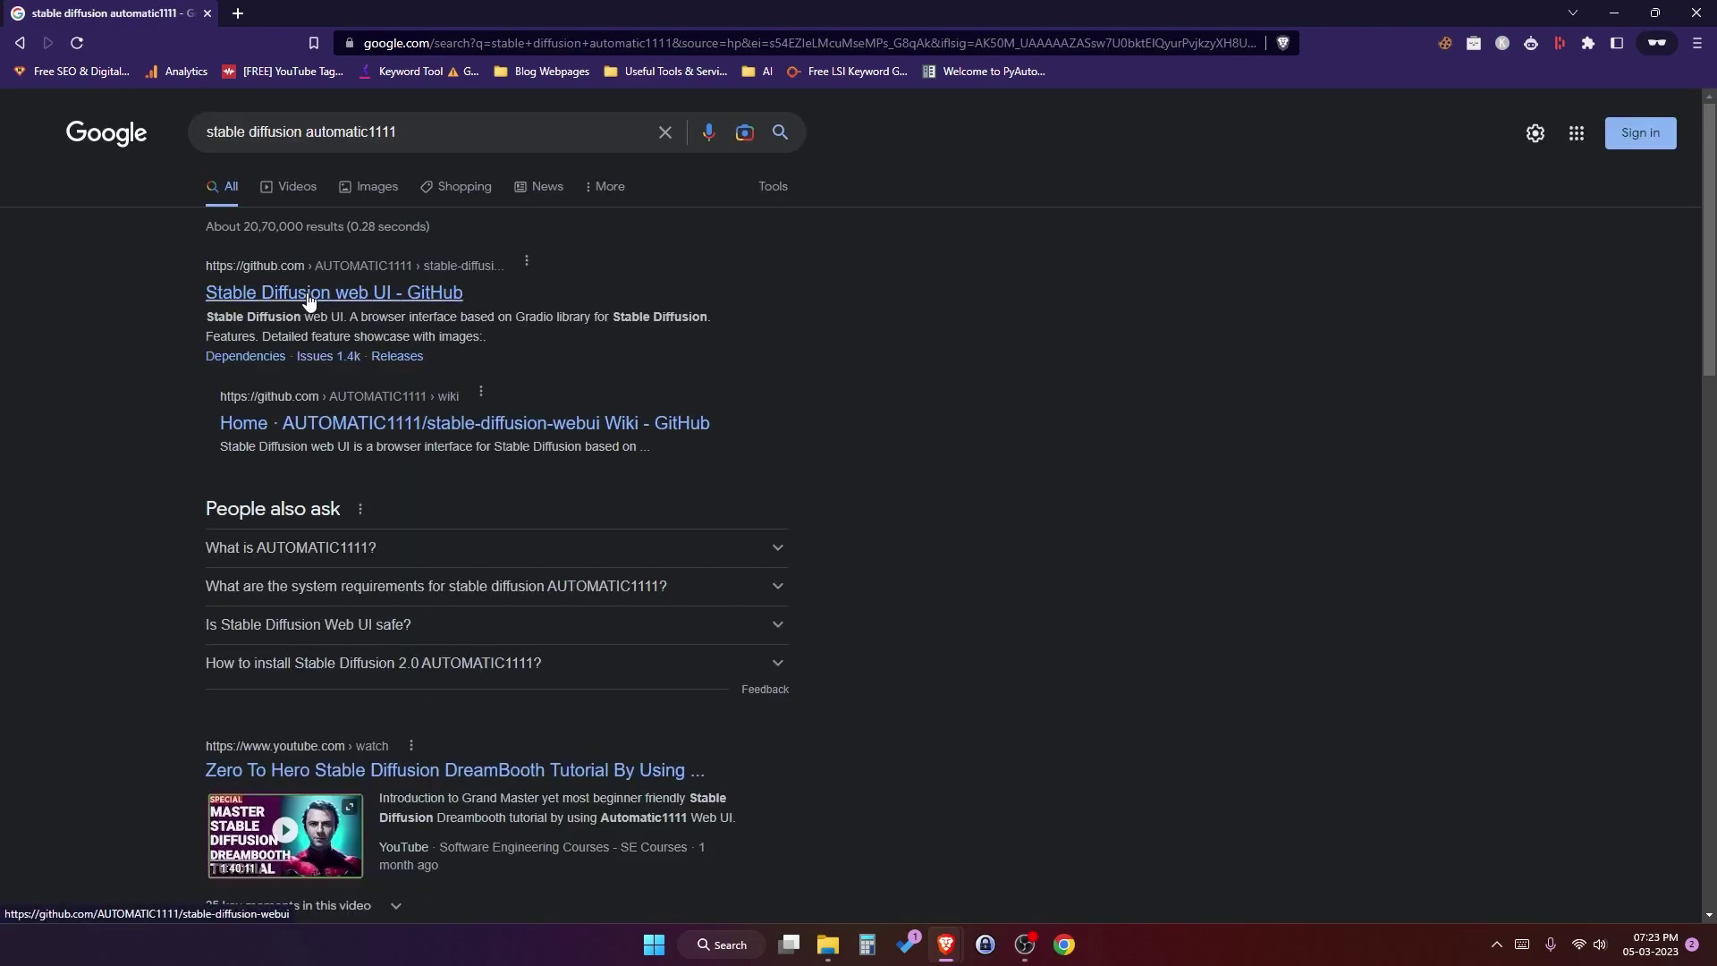
left_click(308, 301)
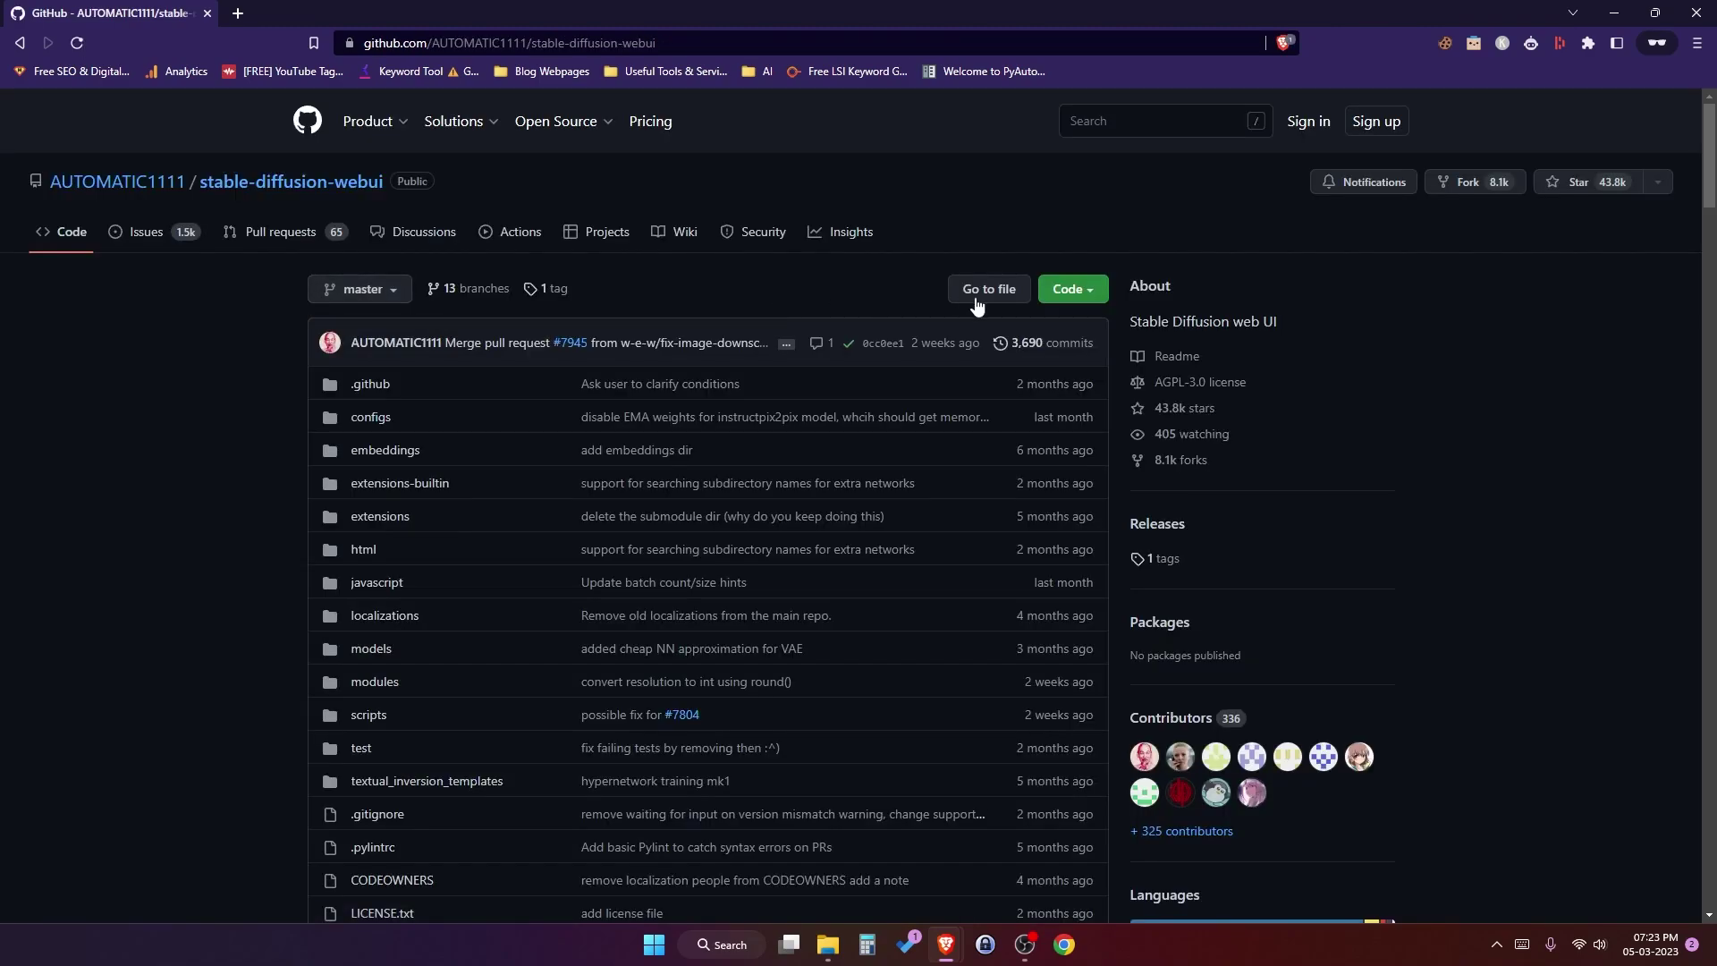
left_click(1078, 287)
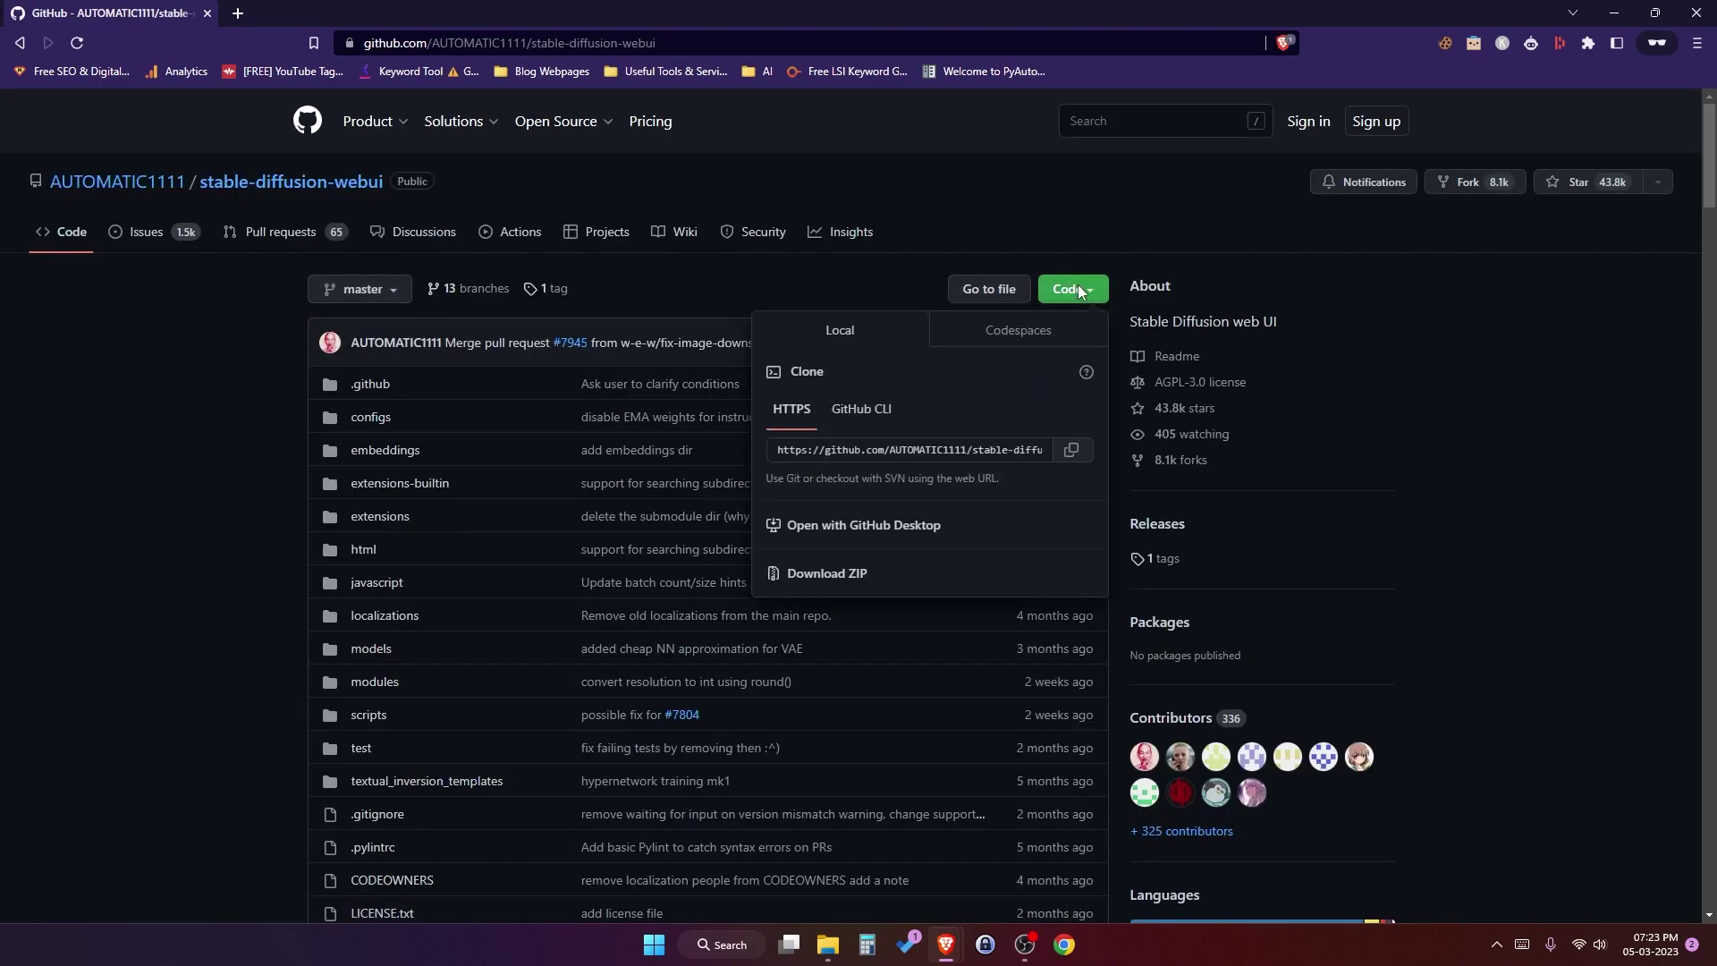
left_click(1072, 453)
left_click(828, 944)
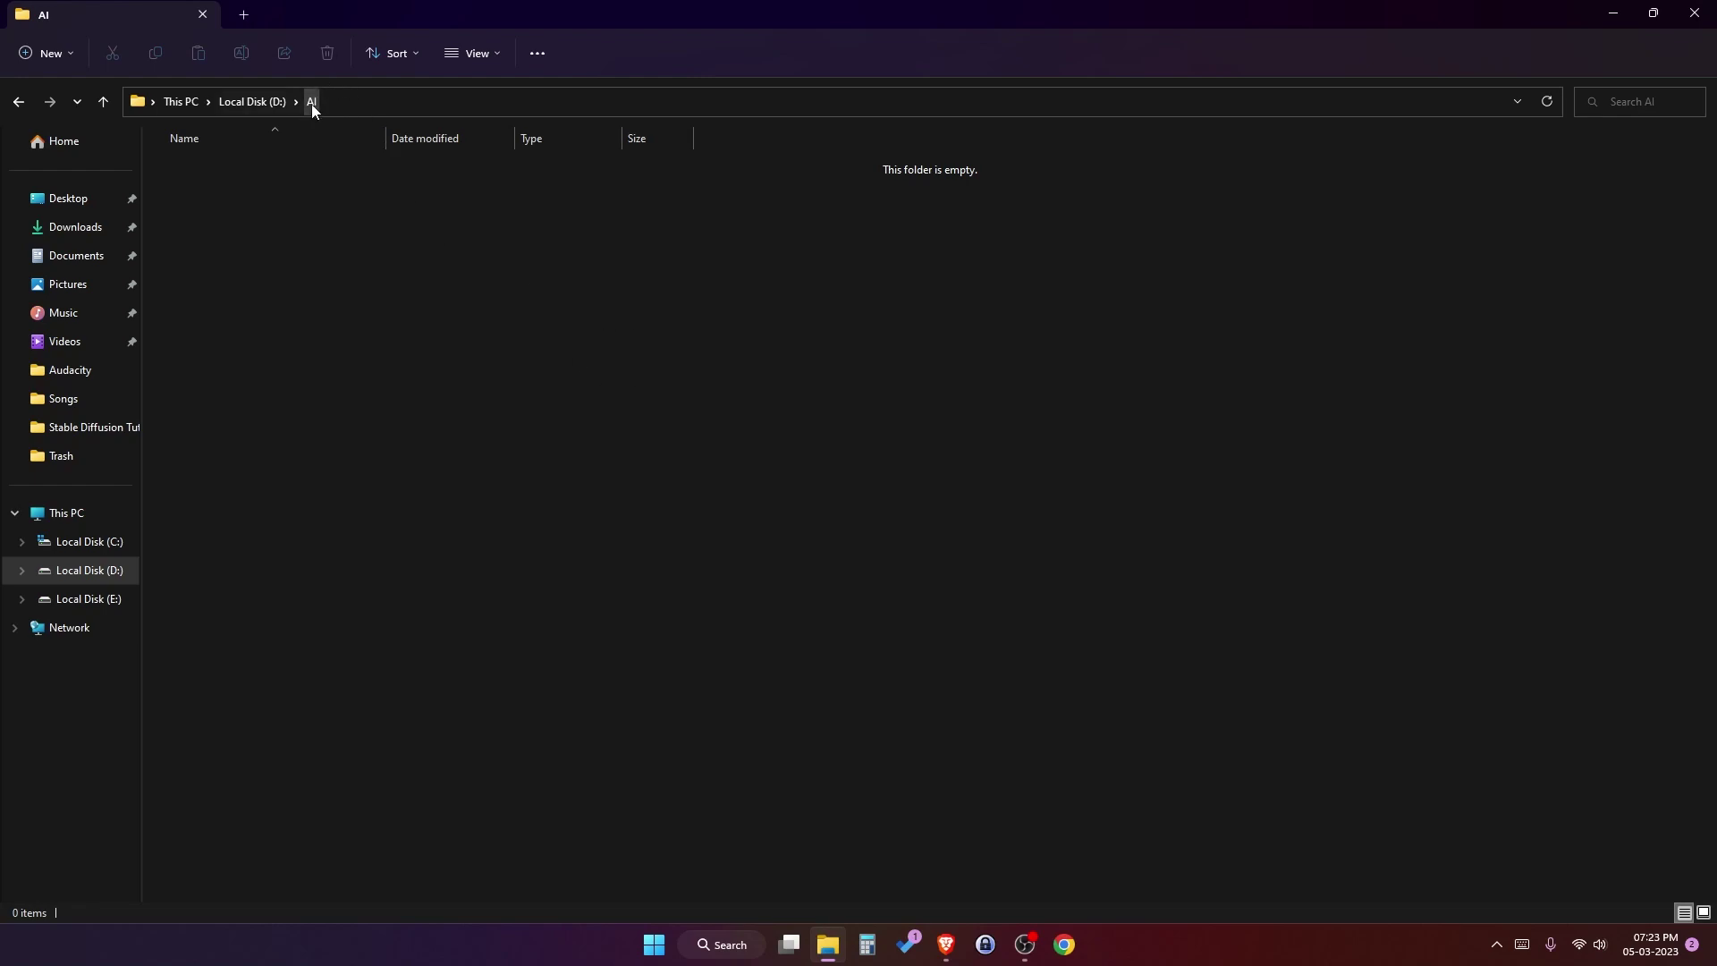
left_click(345, 107)
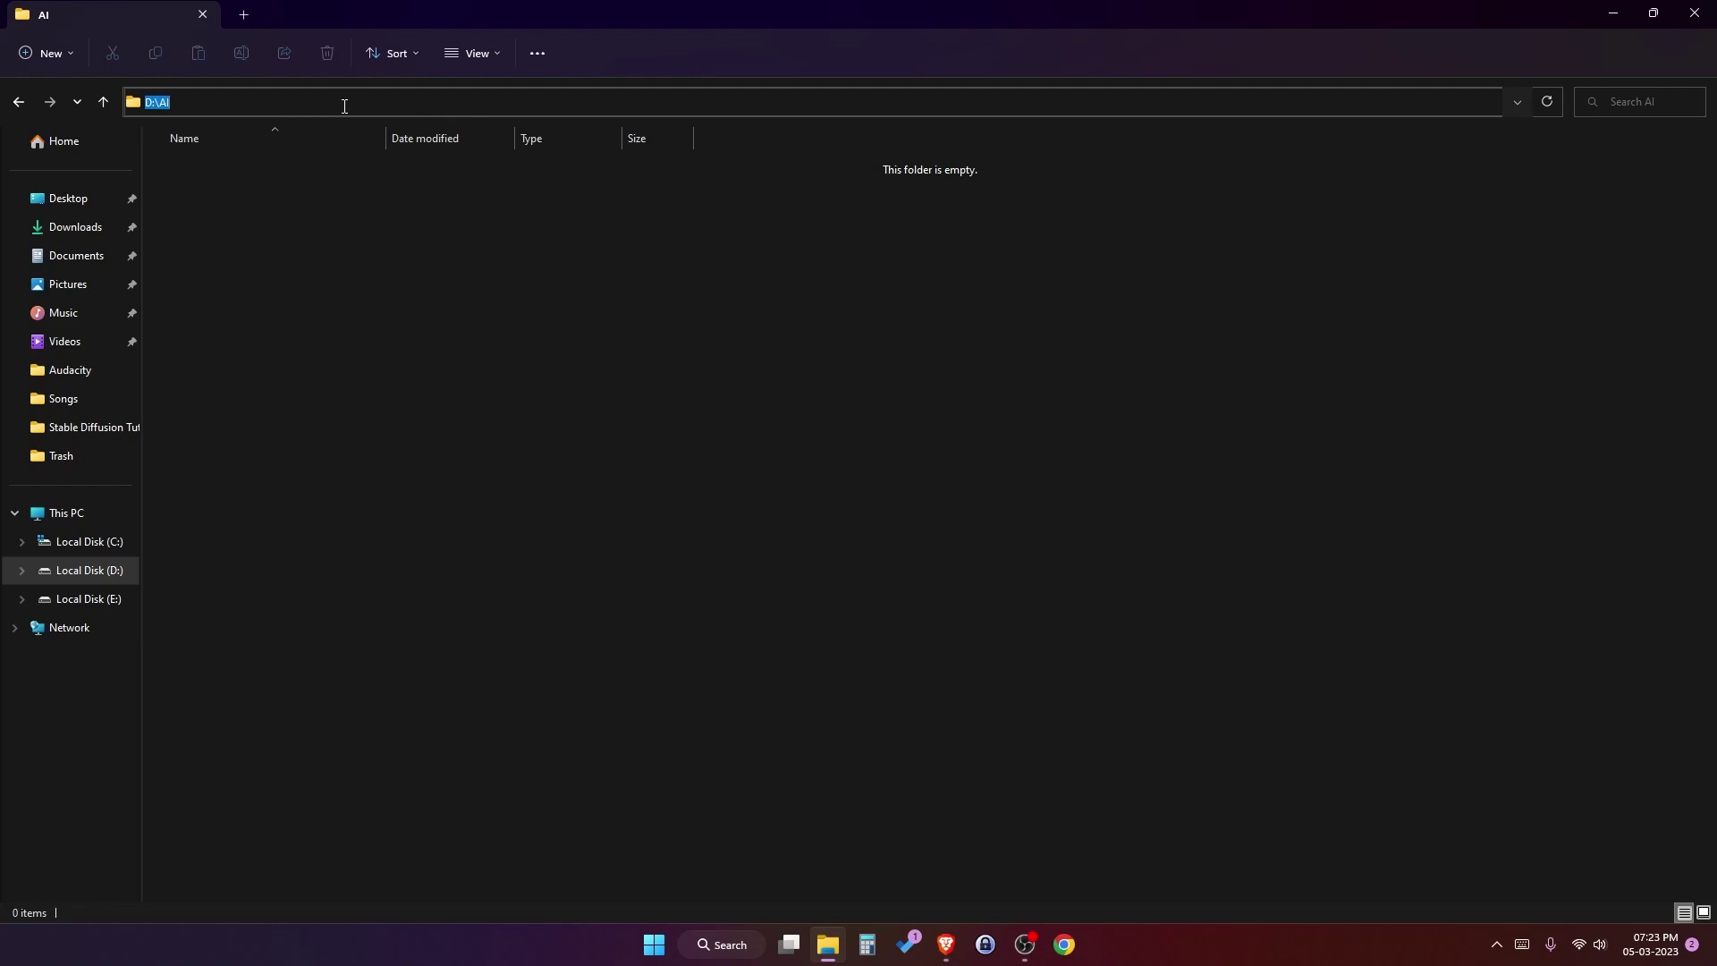
type("cmd")
key("Return")
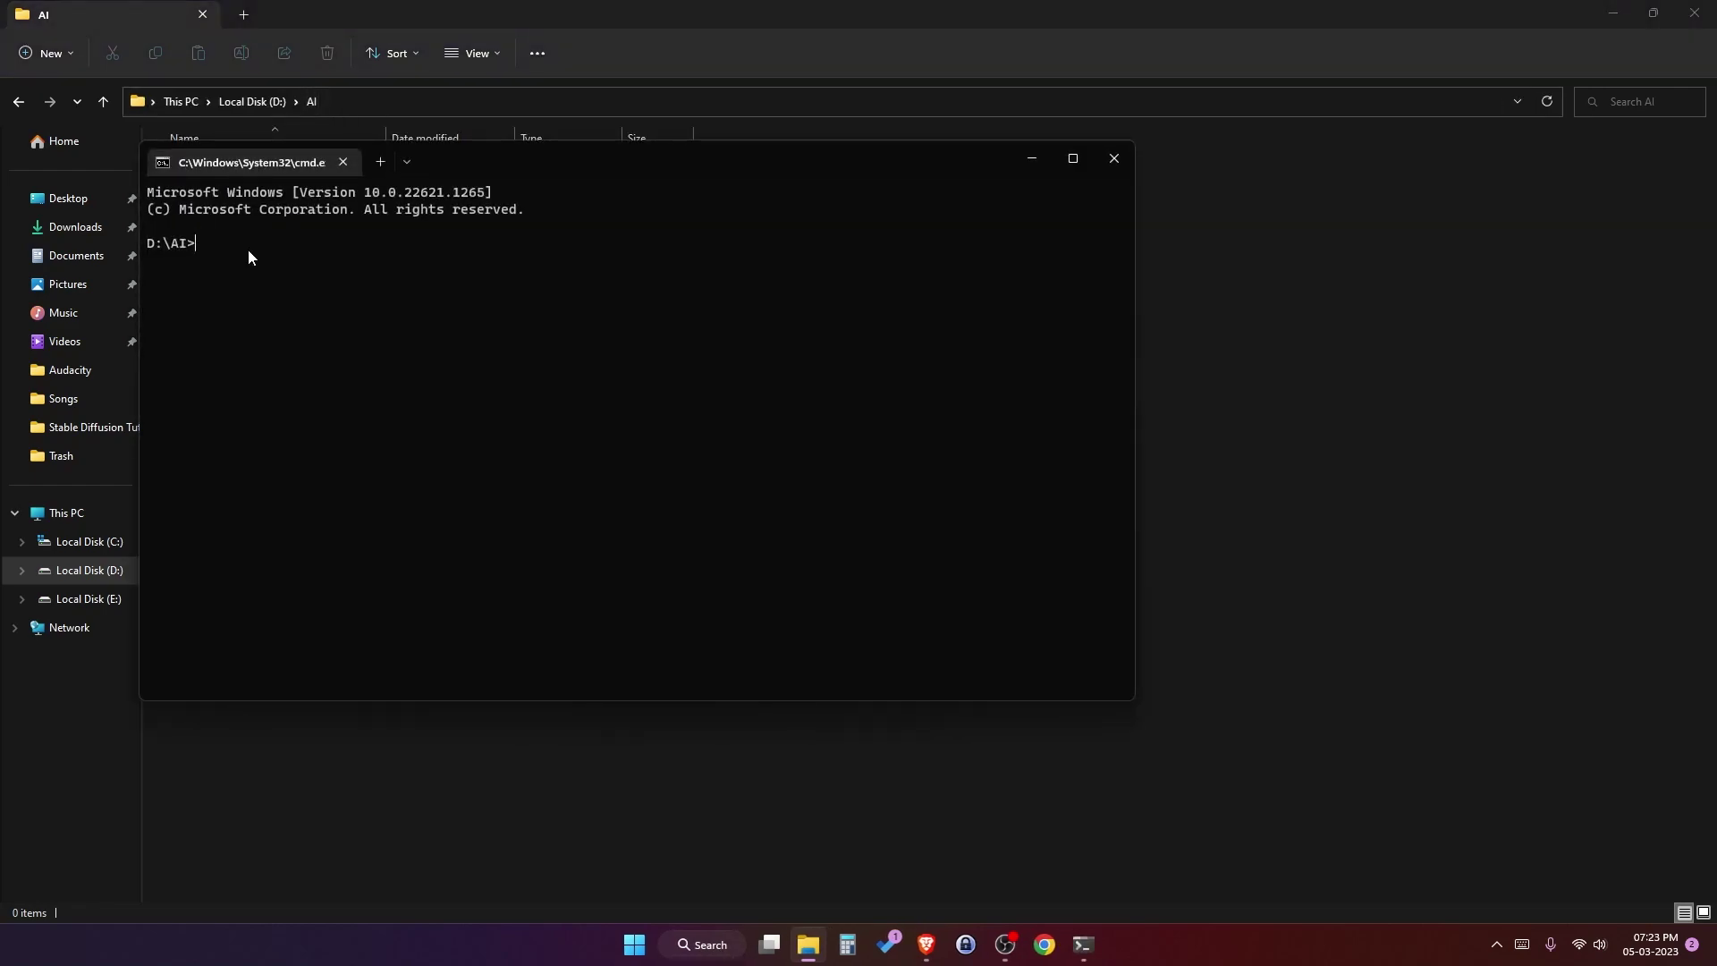
type("it clone")
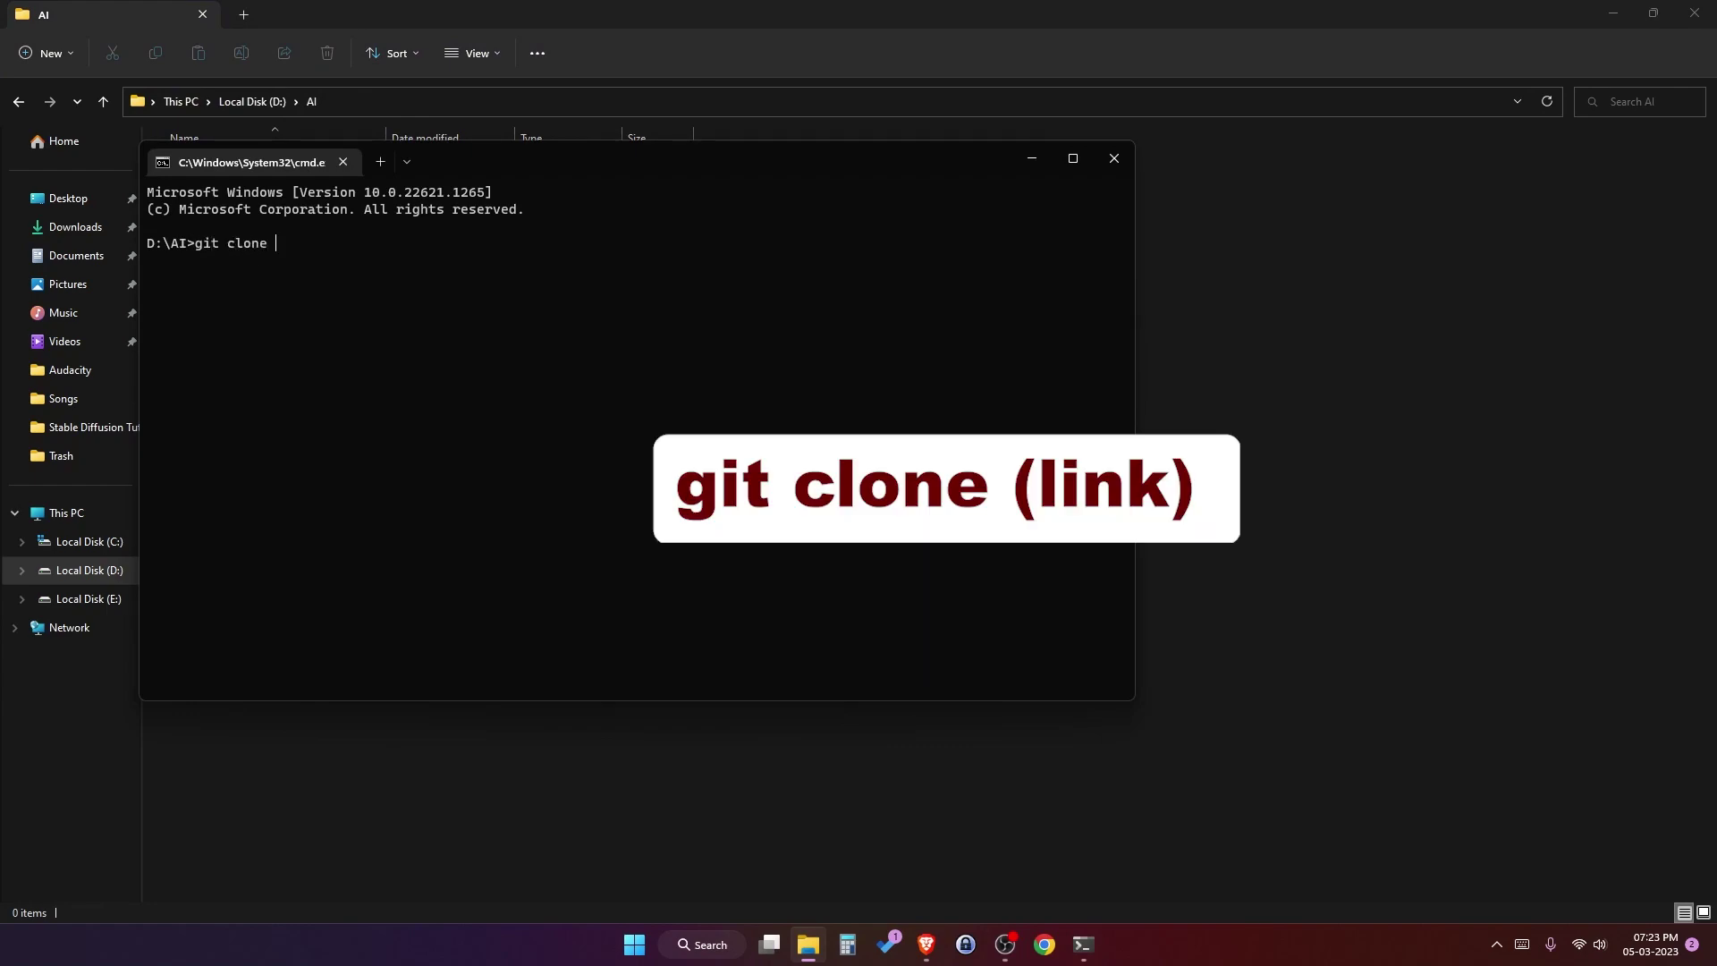
key("ctrl+v")
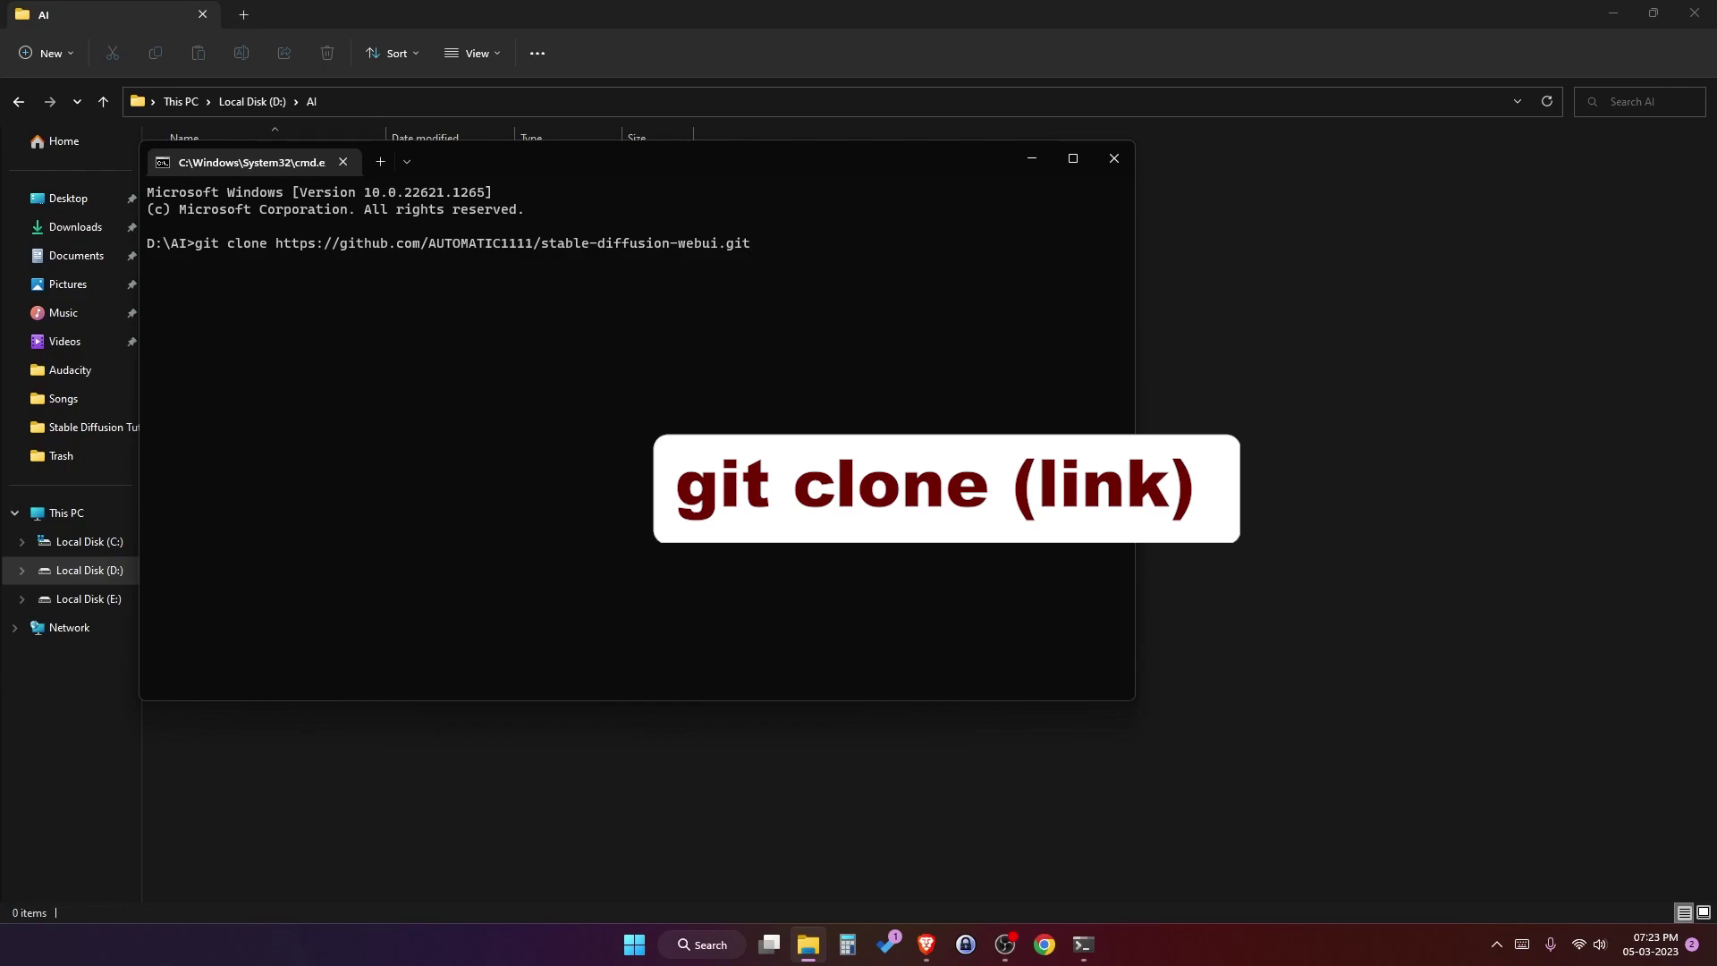
key("Return")
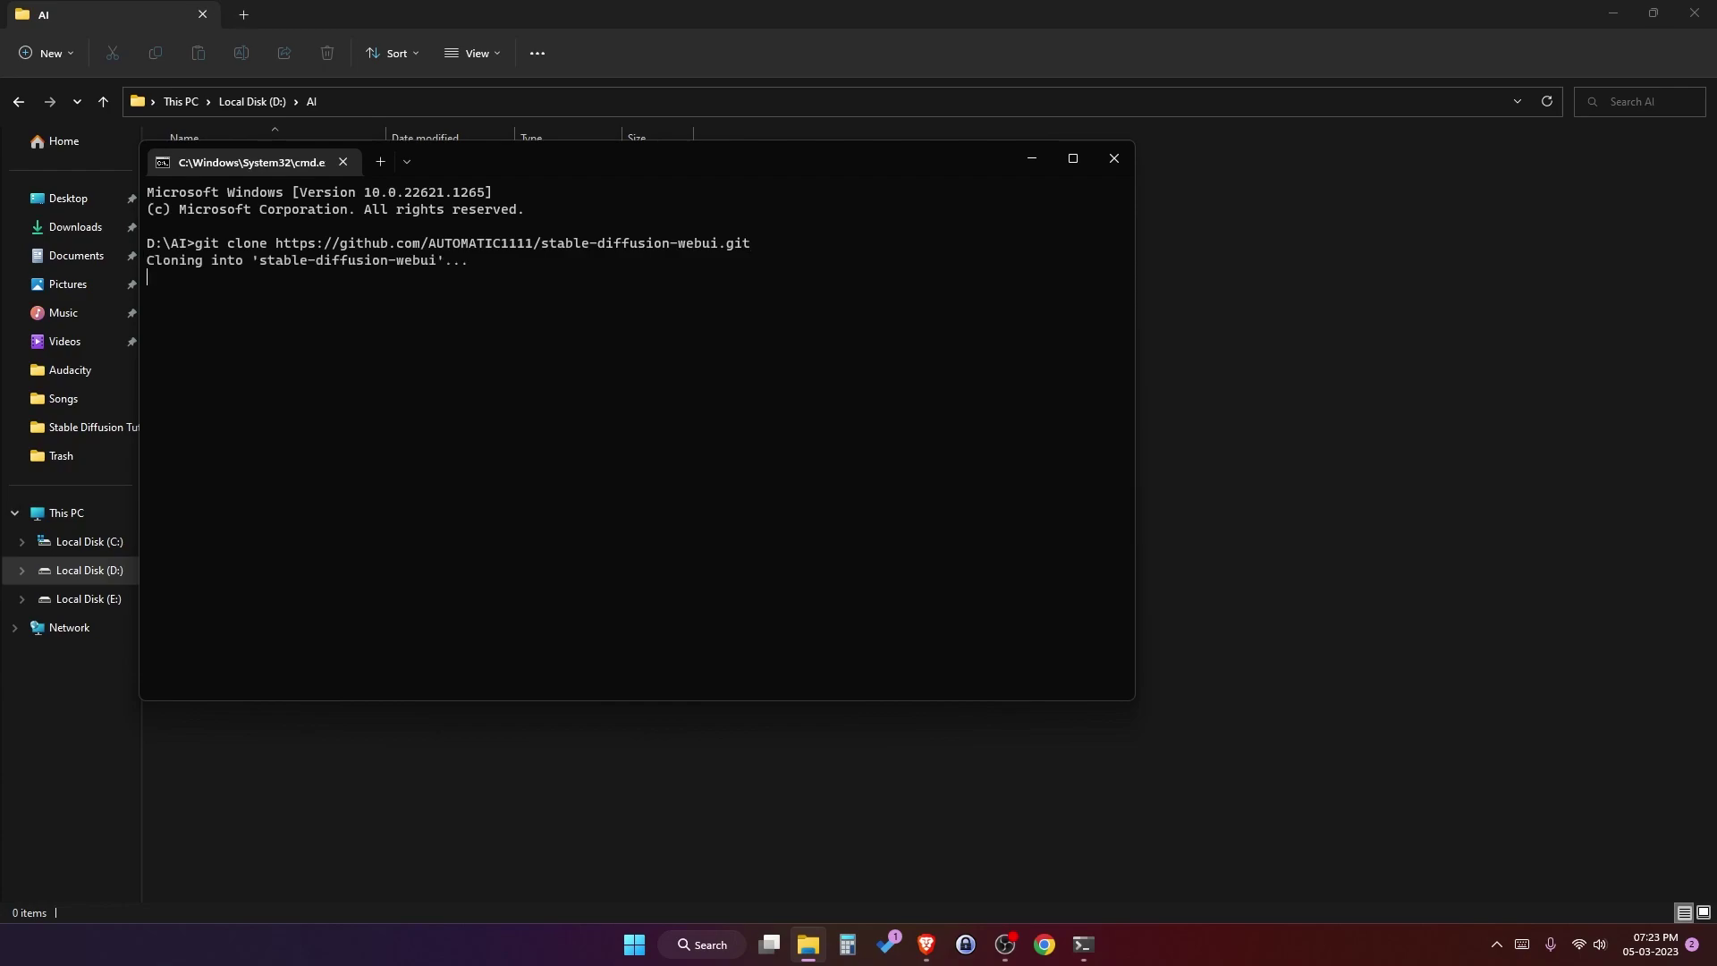
left_click_drag(447, 158, 831, 283)
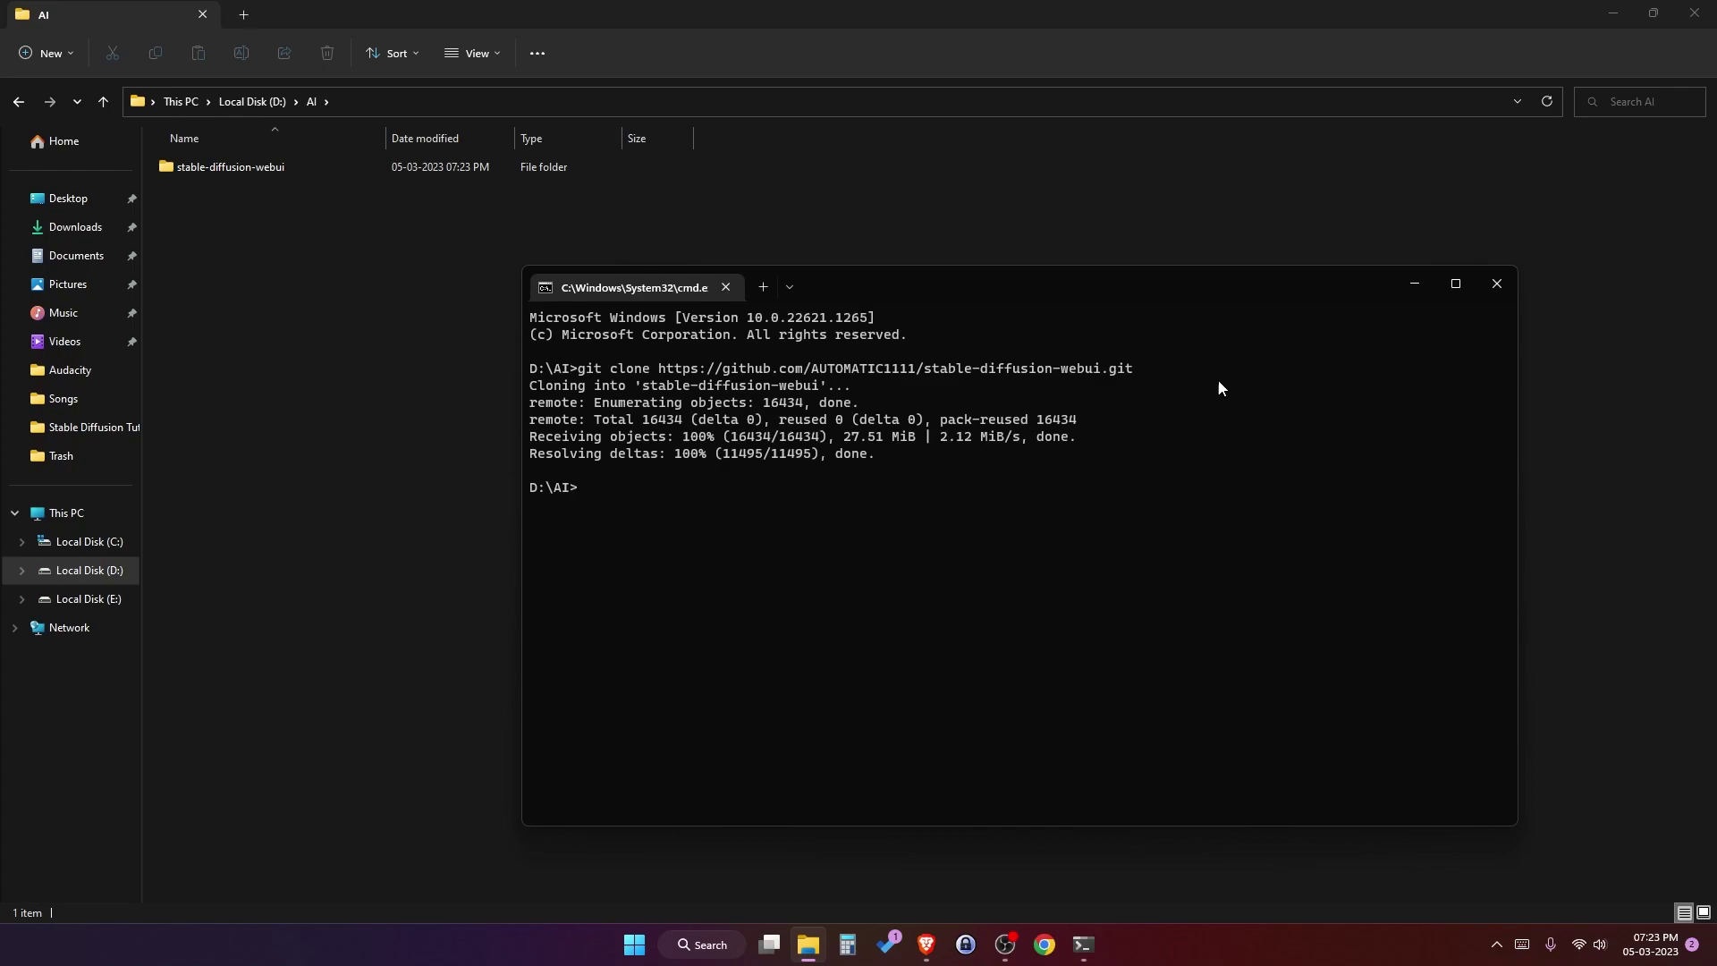
Close the terminal and go to stable-diffusion-webui\models\Stable-diffusion.
left_click(1490, 291)
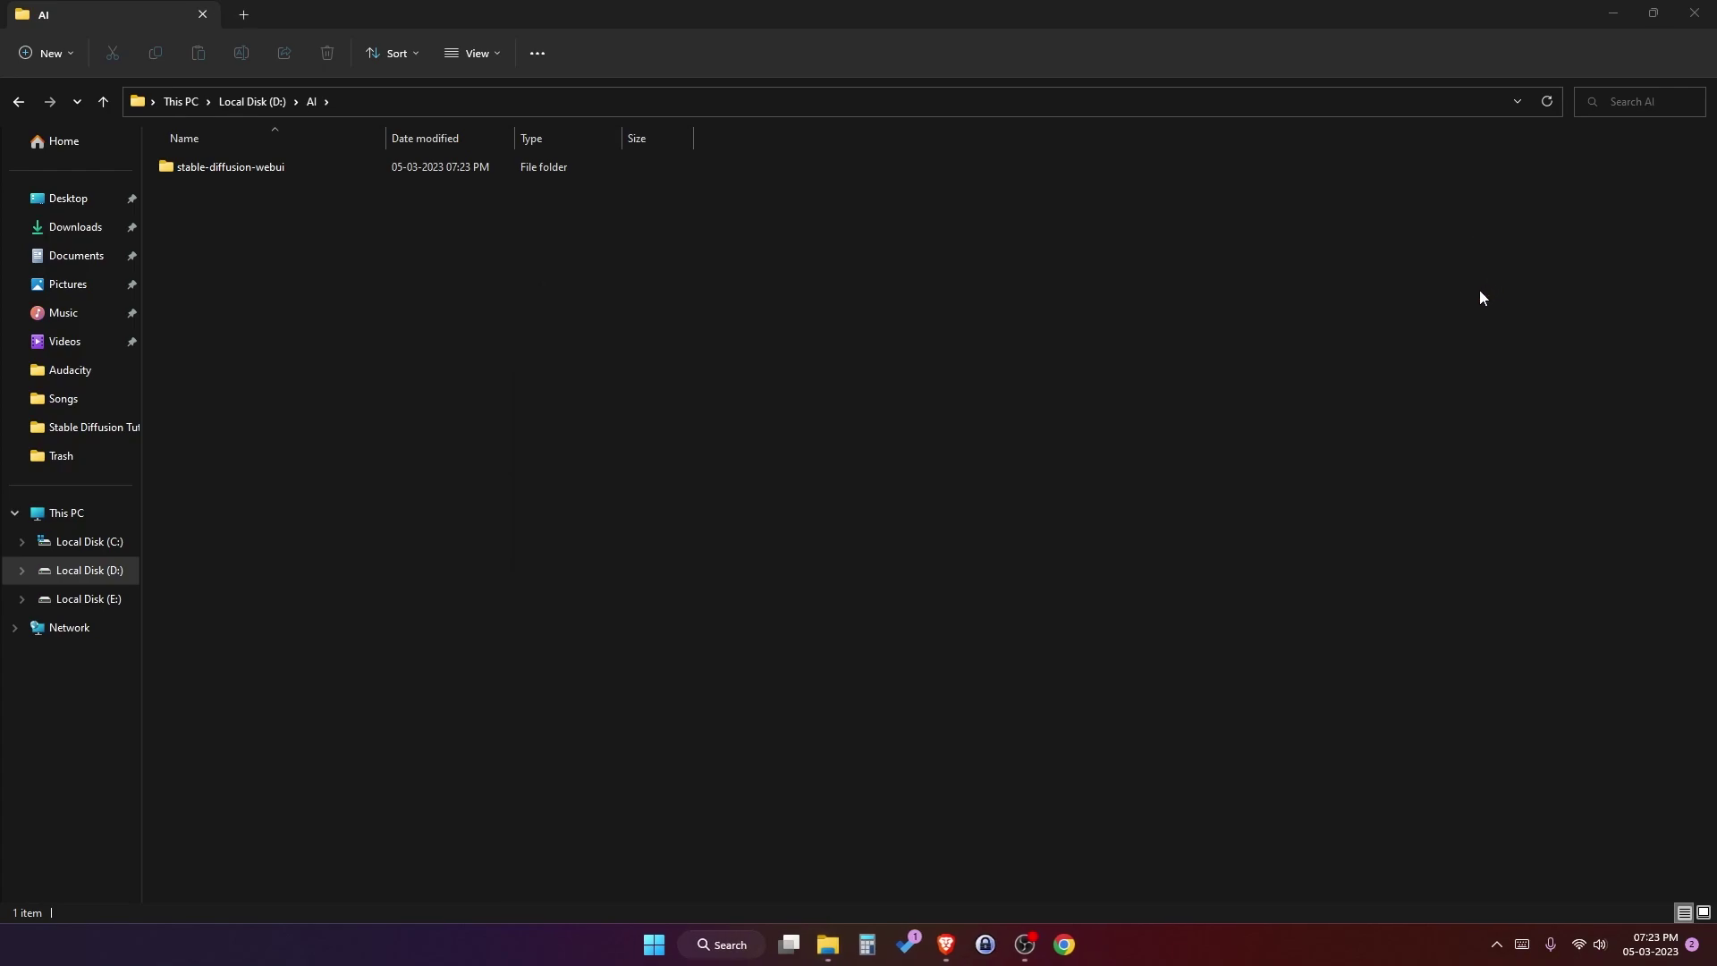
double_click(284, 168)
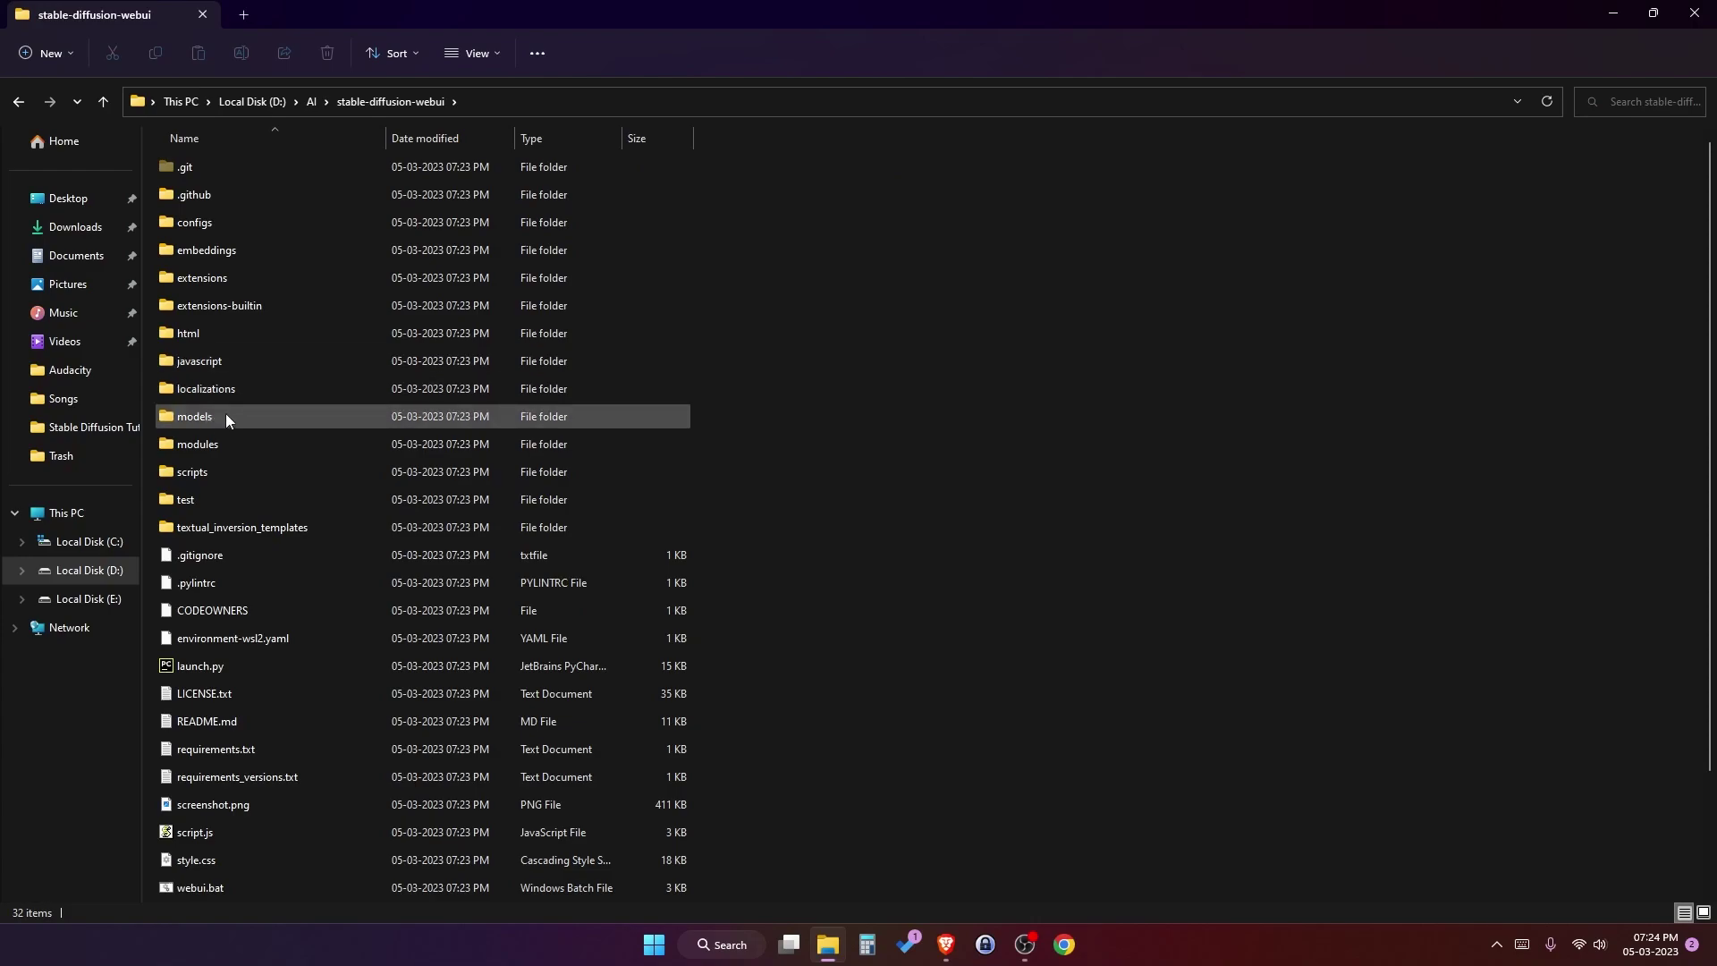
double_click(203, 419)
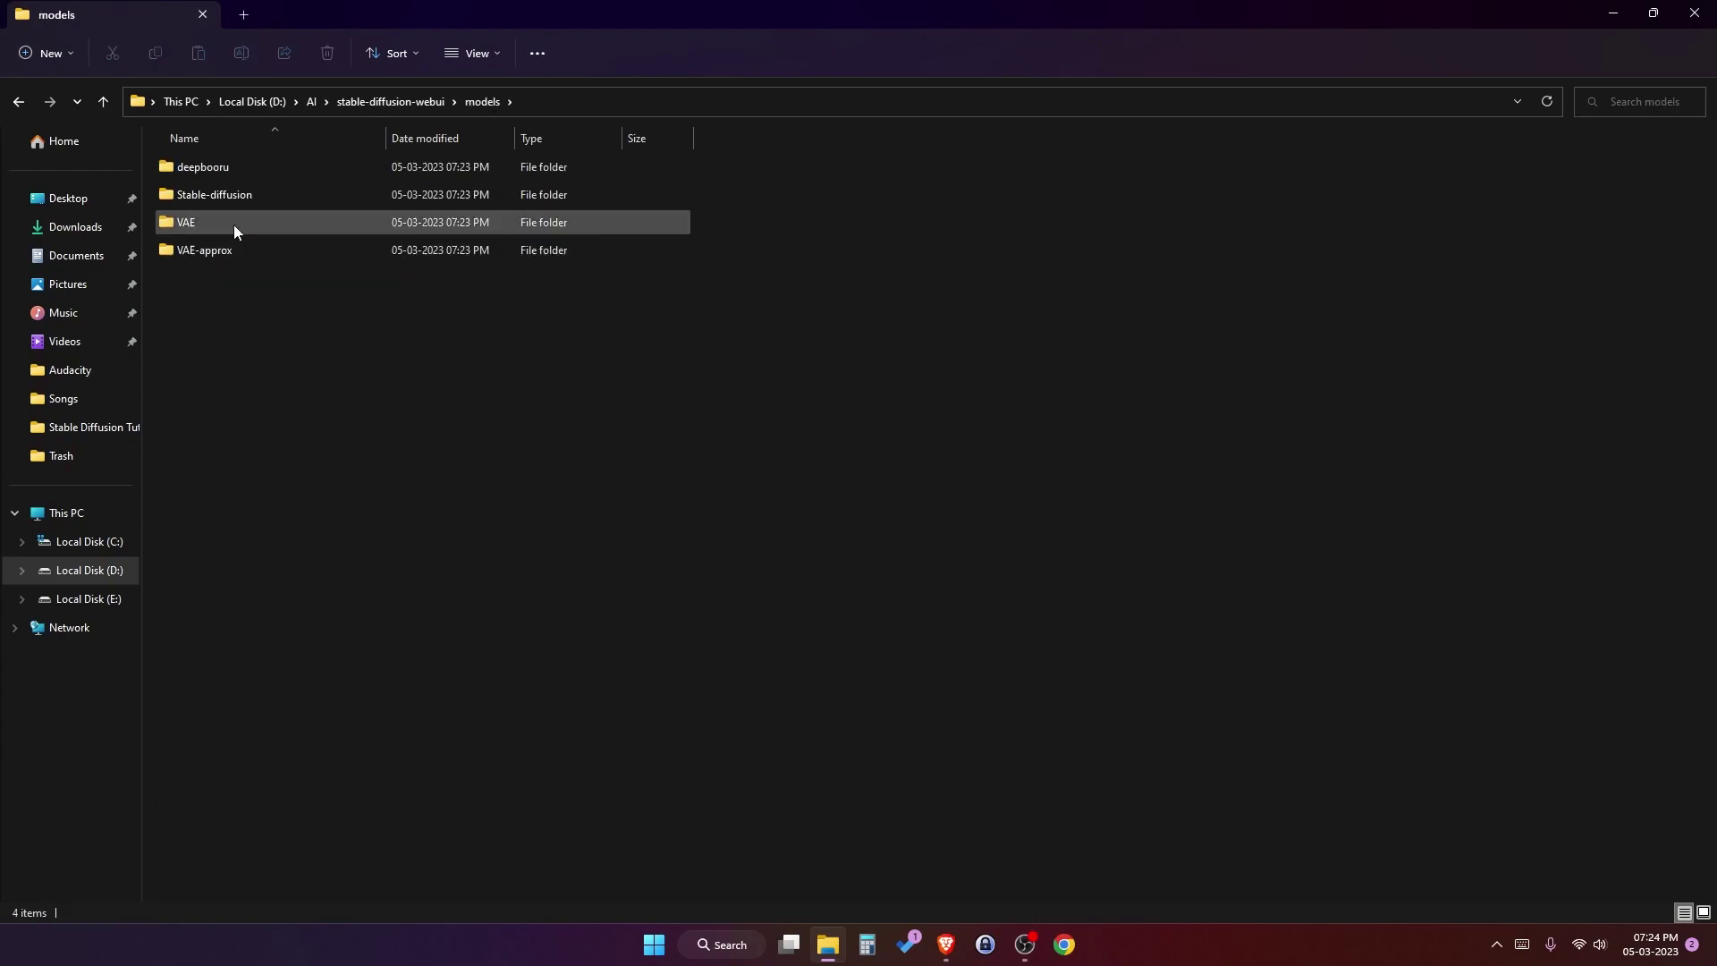
double_click(237, 195)
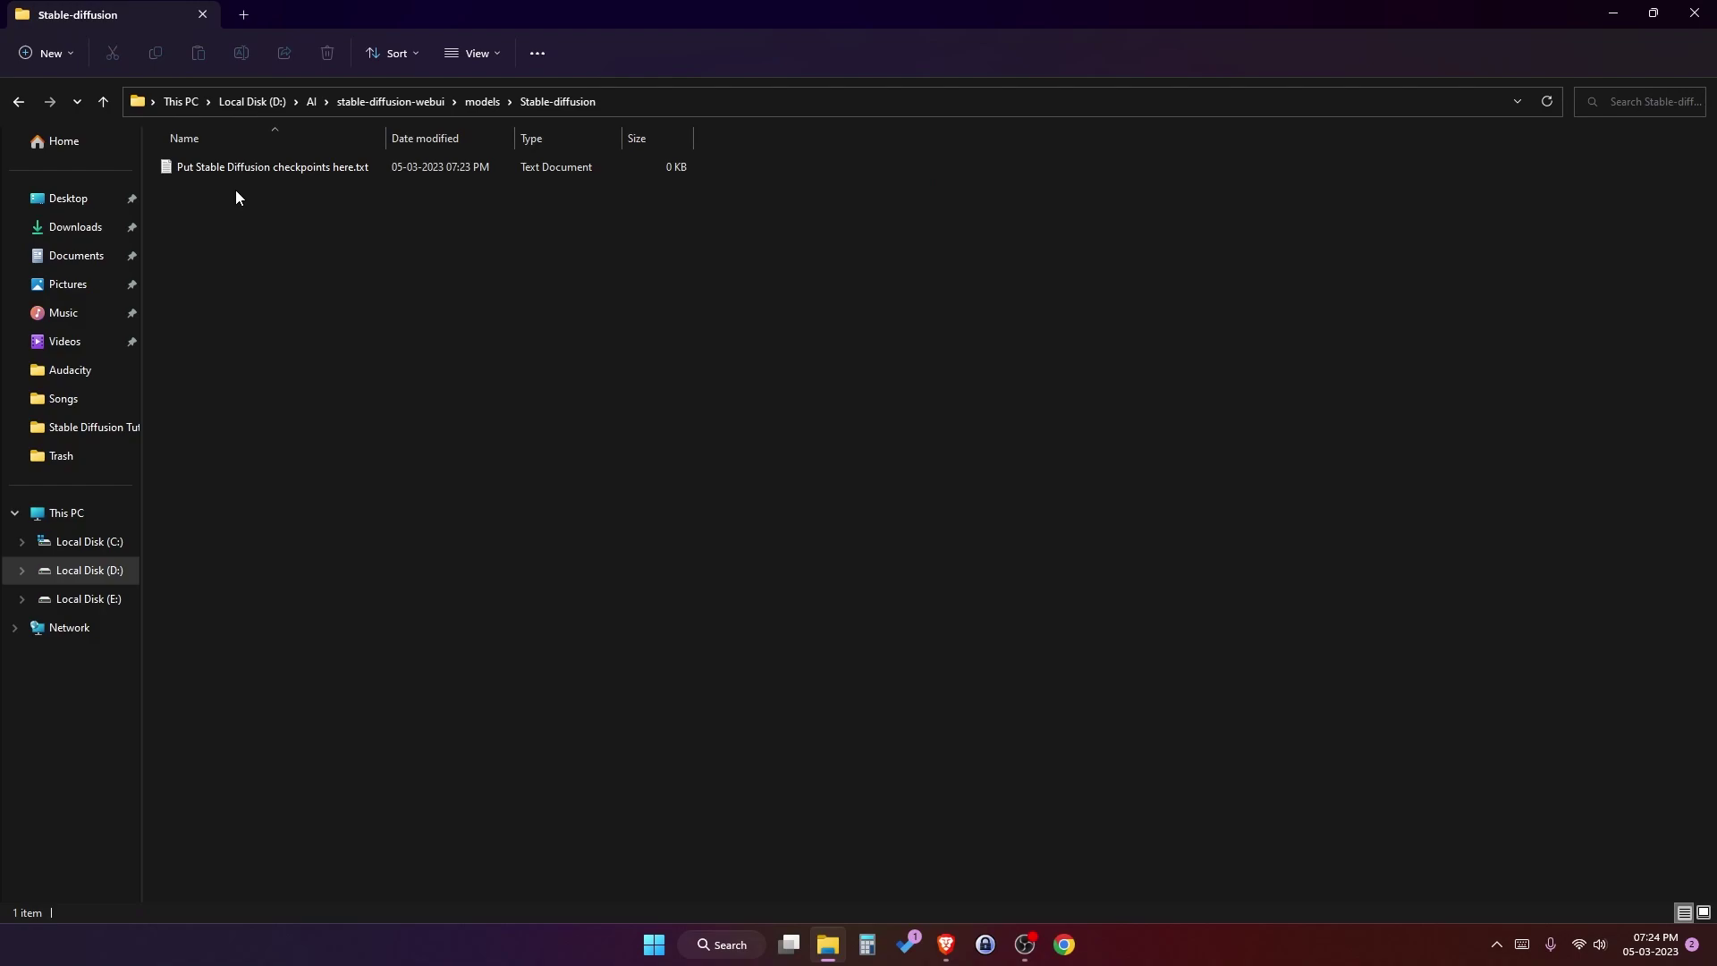
Copy three .ckpt checkpoints from the backup folder into the webui models folder.
left_click(243, 15)
left_click(67, 228)
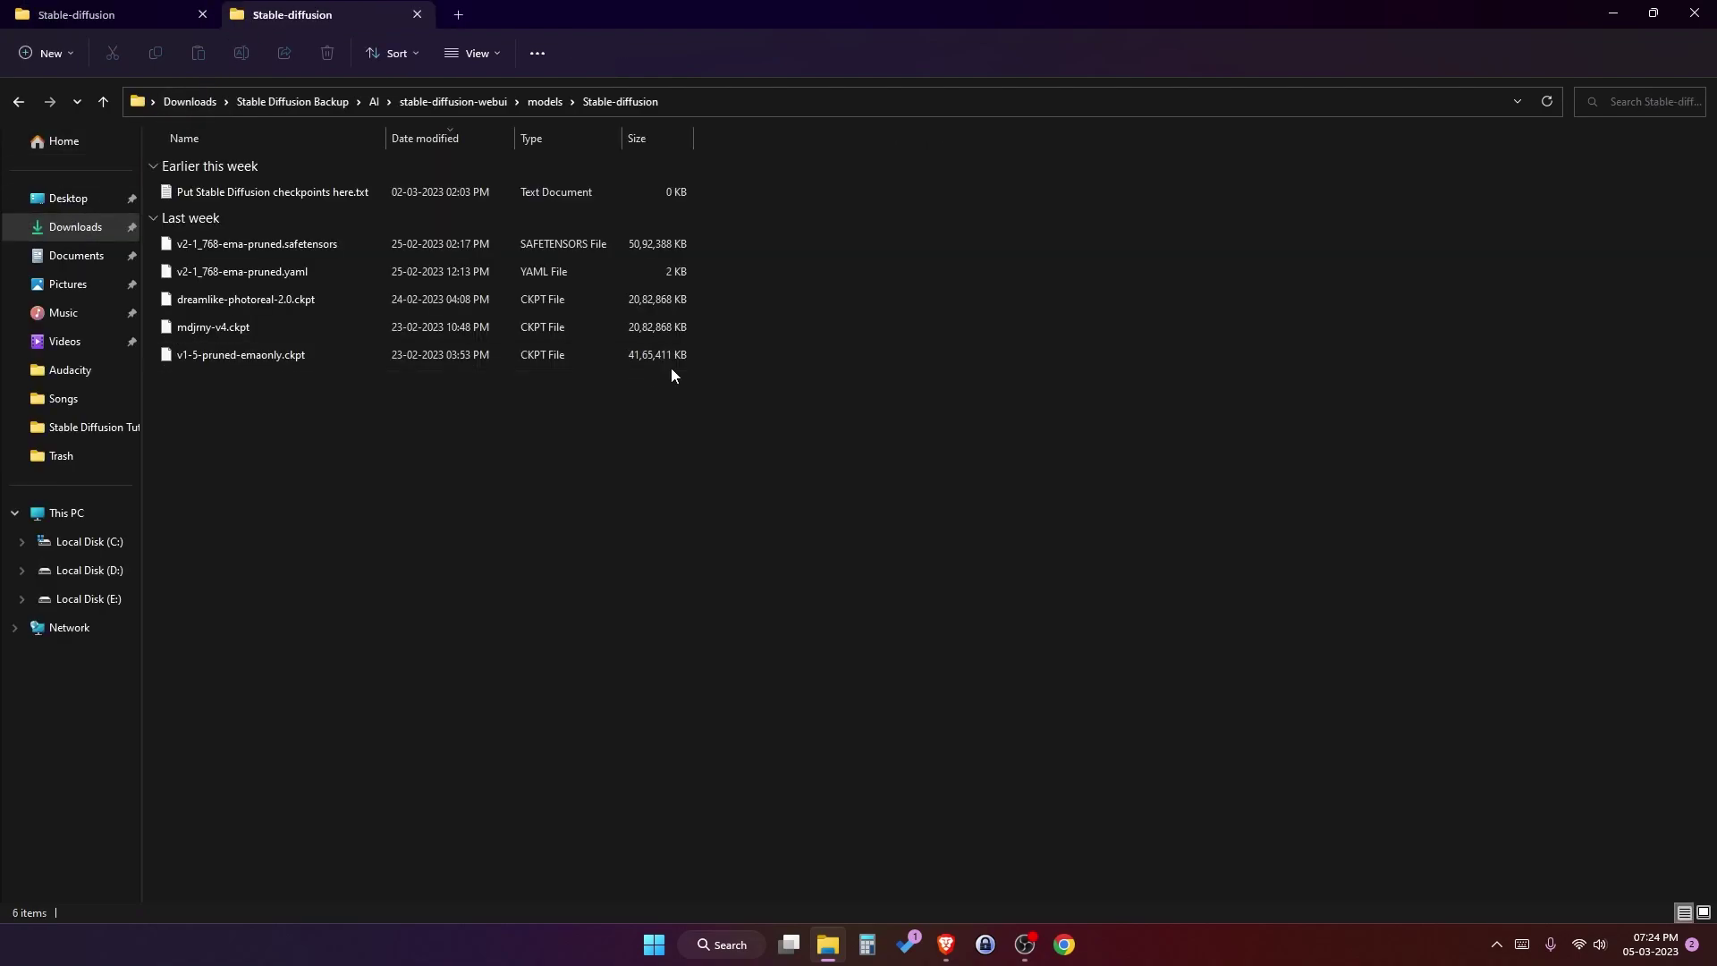
left_click(224, 357)
left_click(231, 329, "ctrl")
left_click(231, 300, "ctrl")
key("ctrl+Tab")
key("ctrl+v")
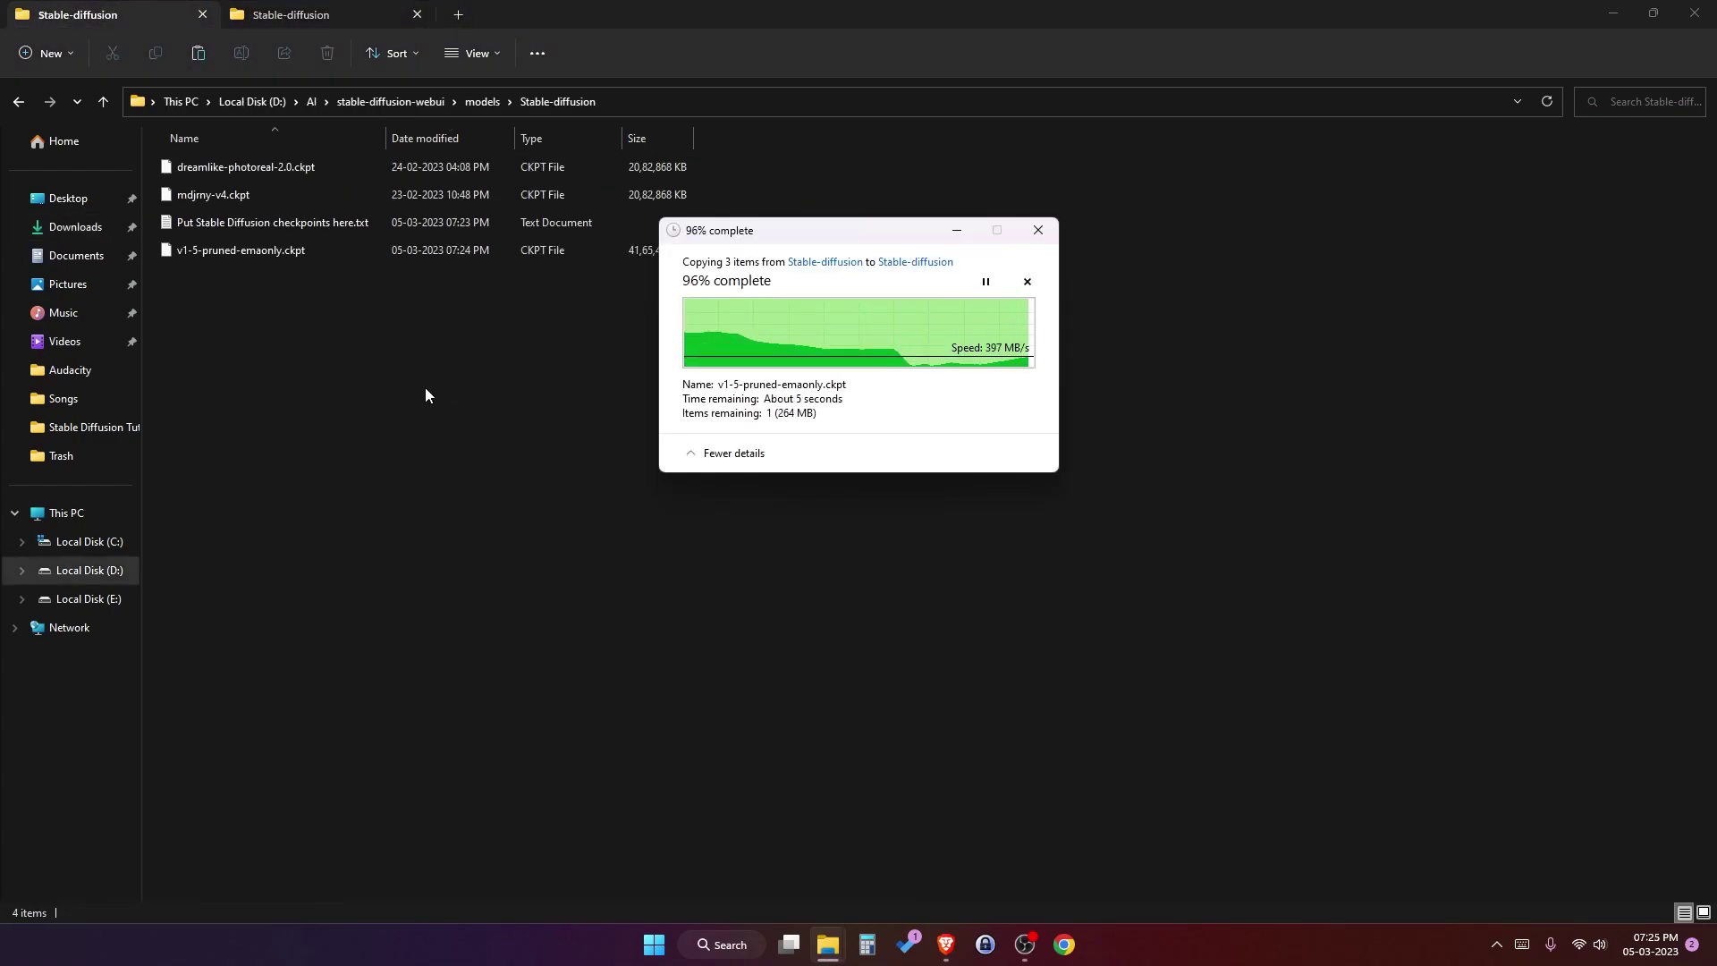
Go back two levels to the stable-diffusion-webui root folder.
left_click(20, 104)
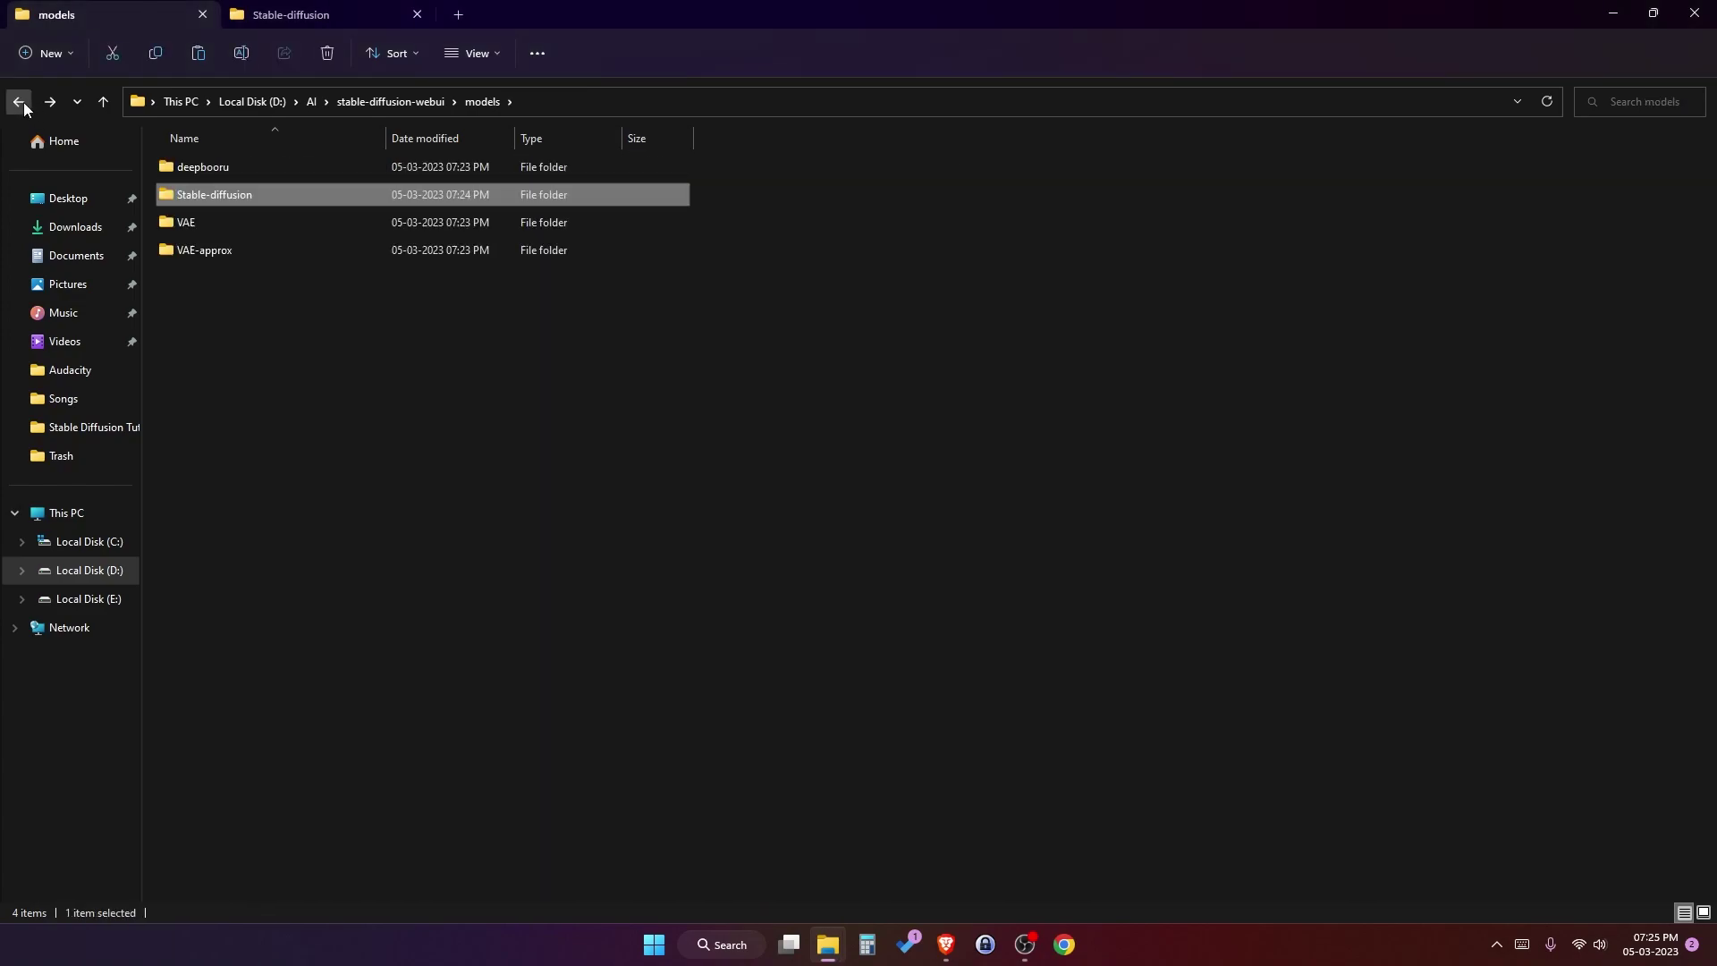
left_click(20, 103)
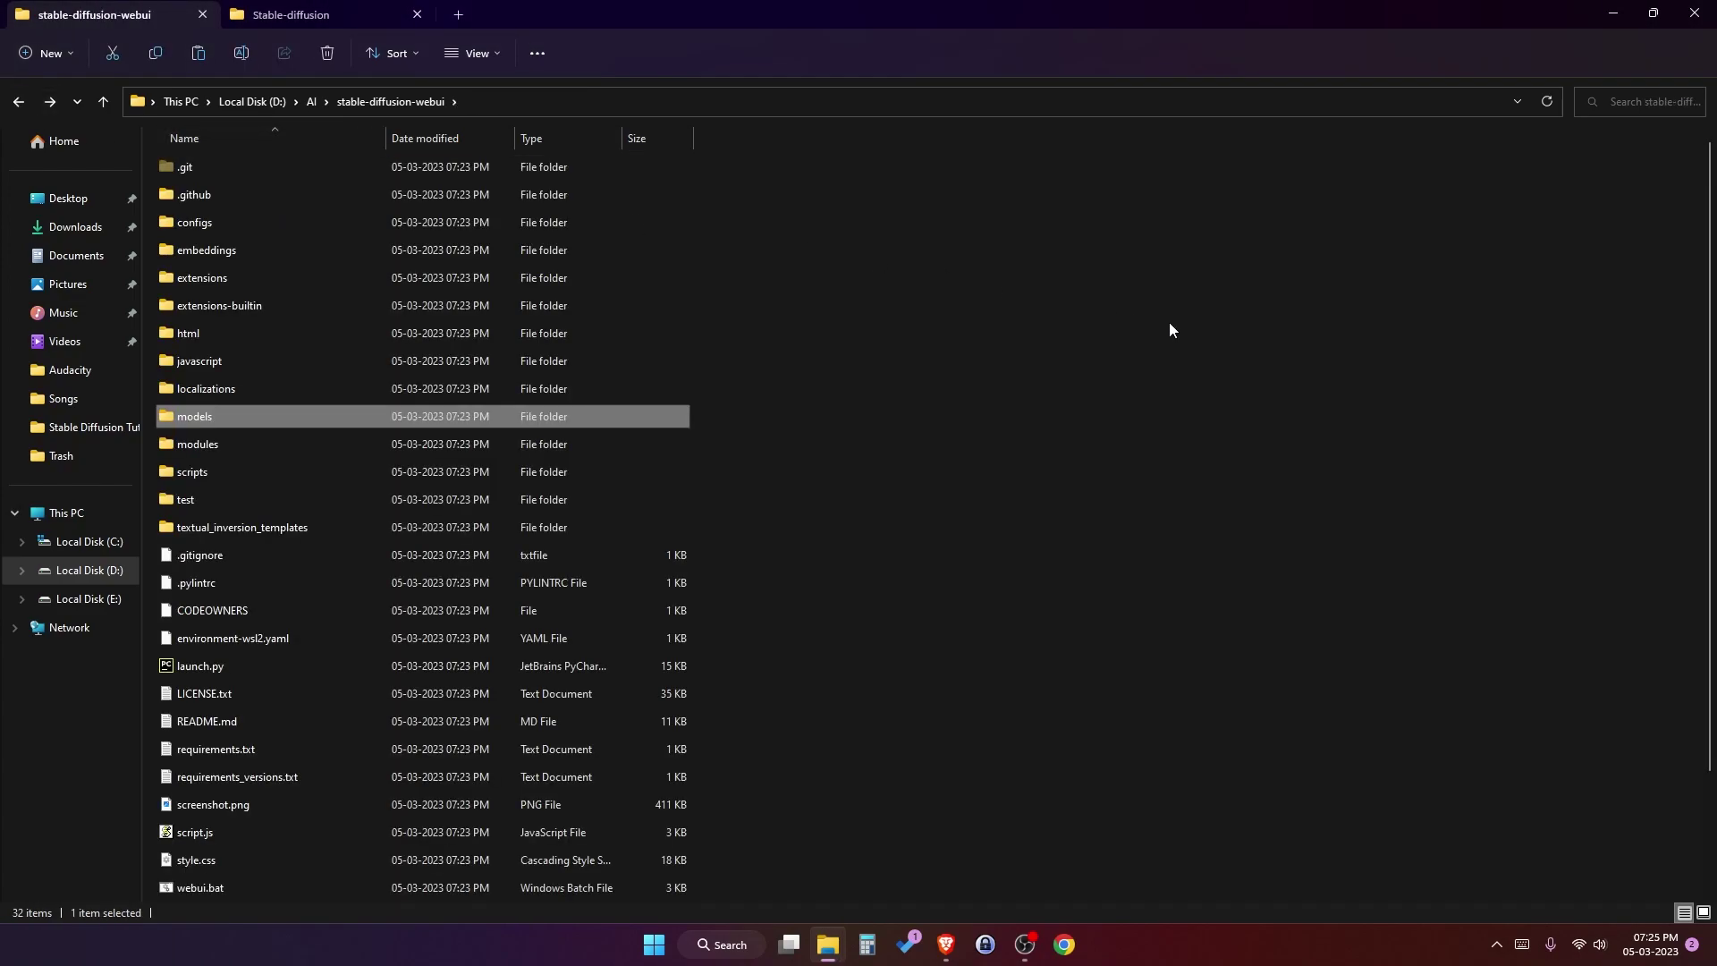
scroll(365, 506, "down", 2)
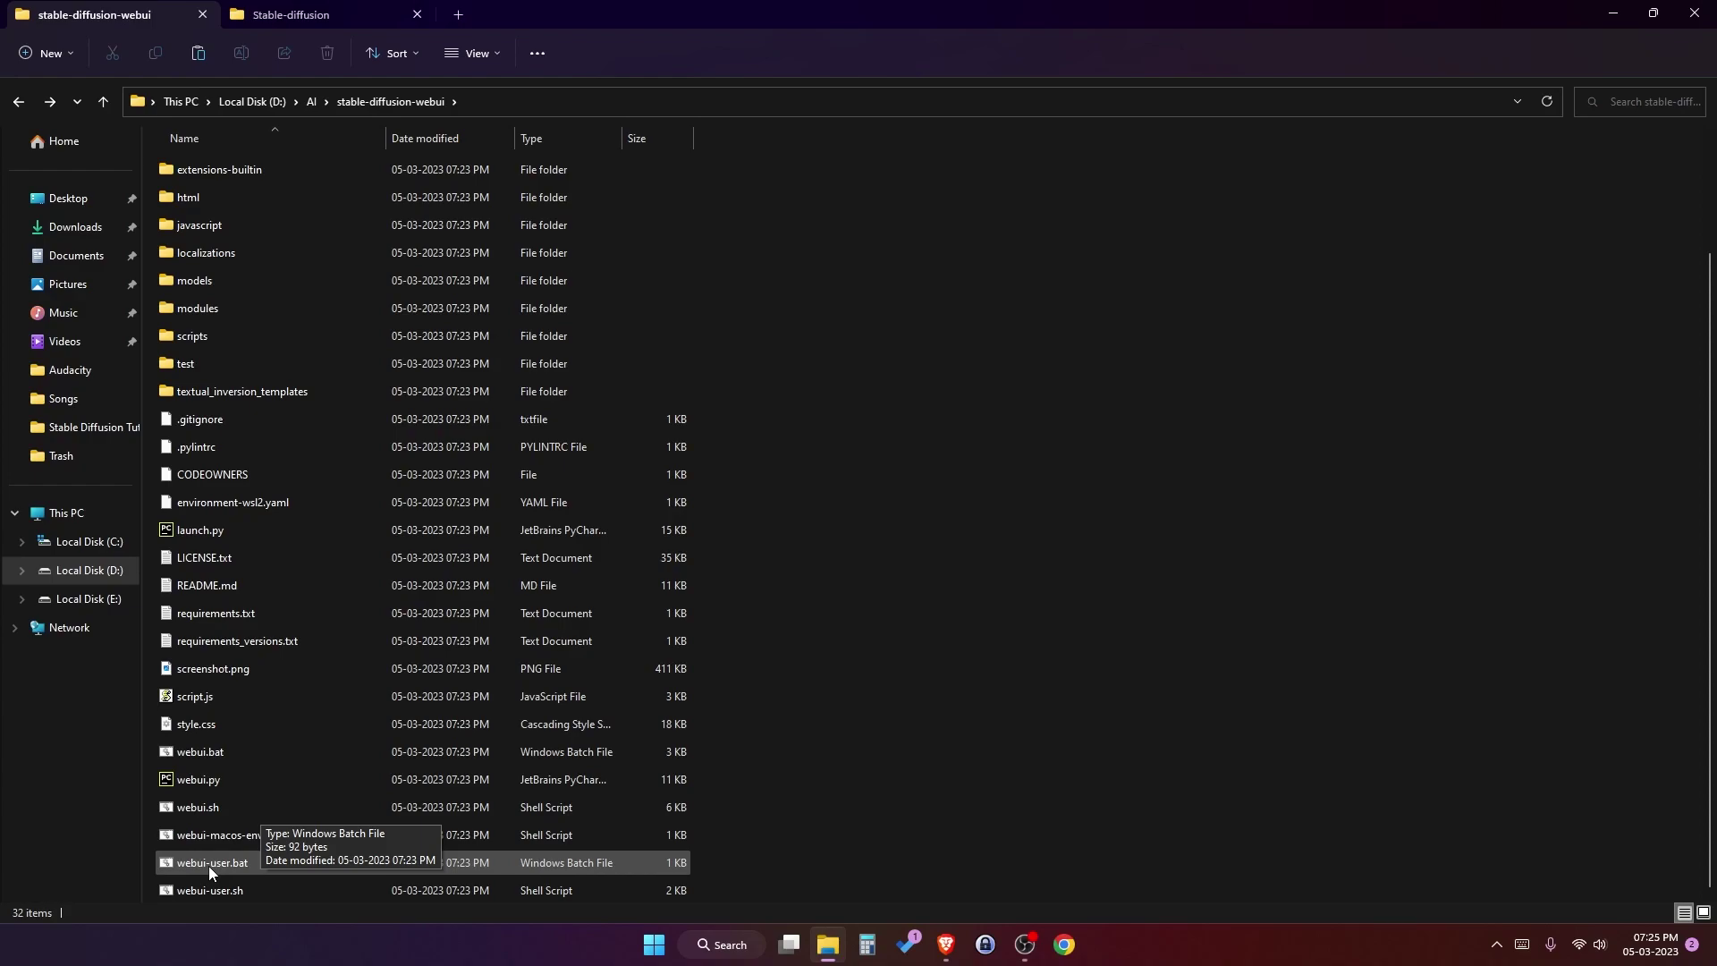
Add a 'git pull' first line to webui-user.bat in Notepad, then save and close it.
right_click(208, 866)
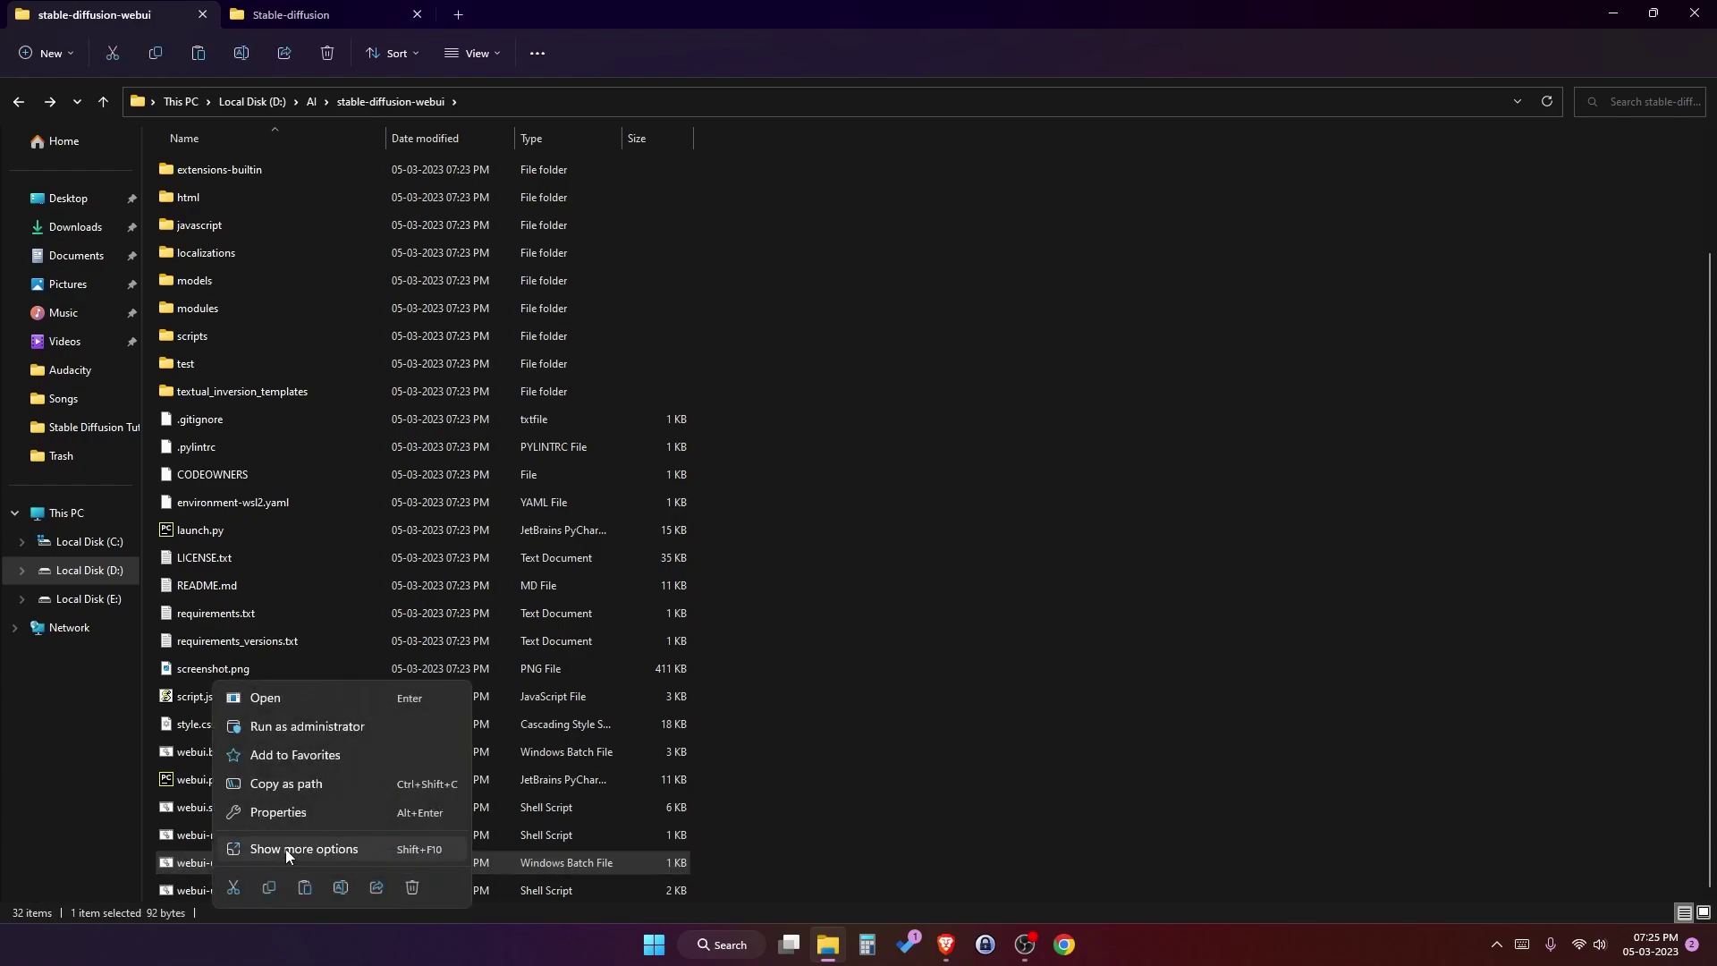
left_click(286, 850)
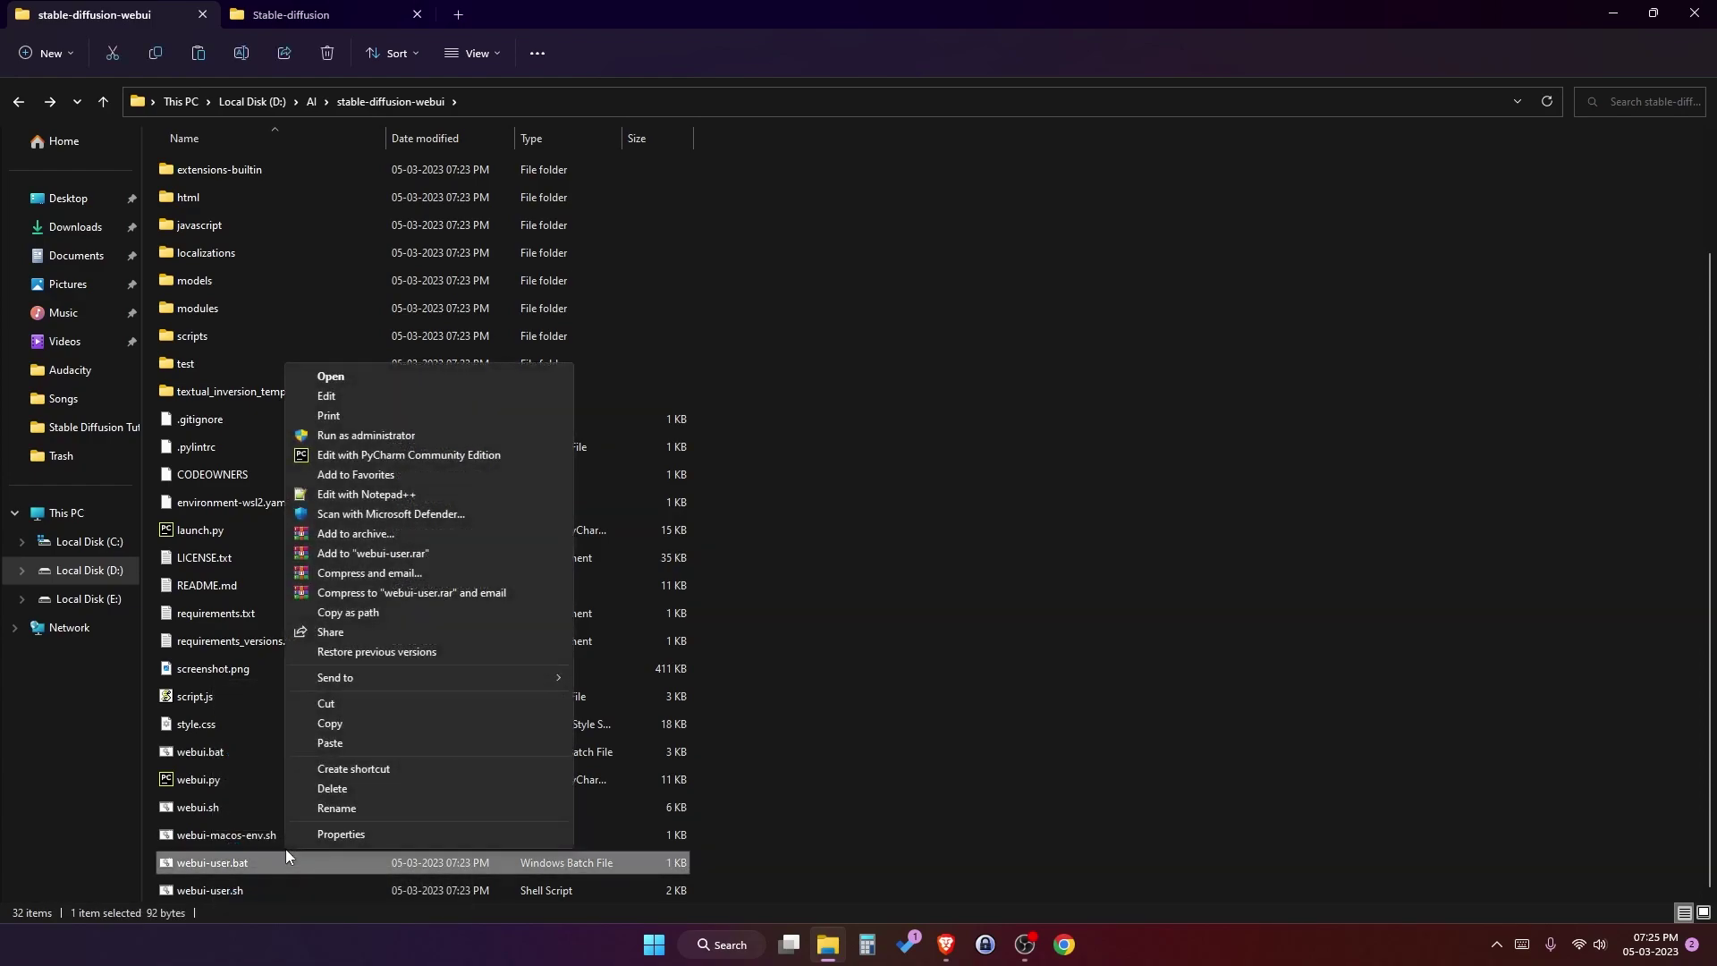
left_click(359, 395)
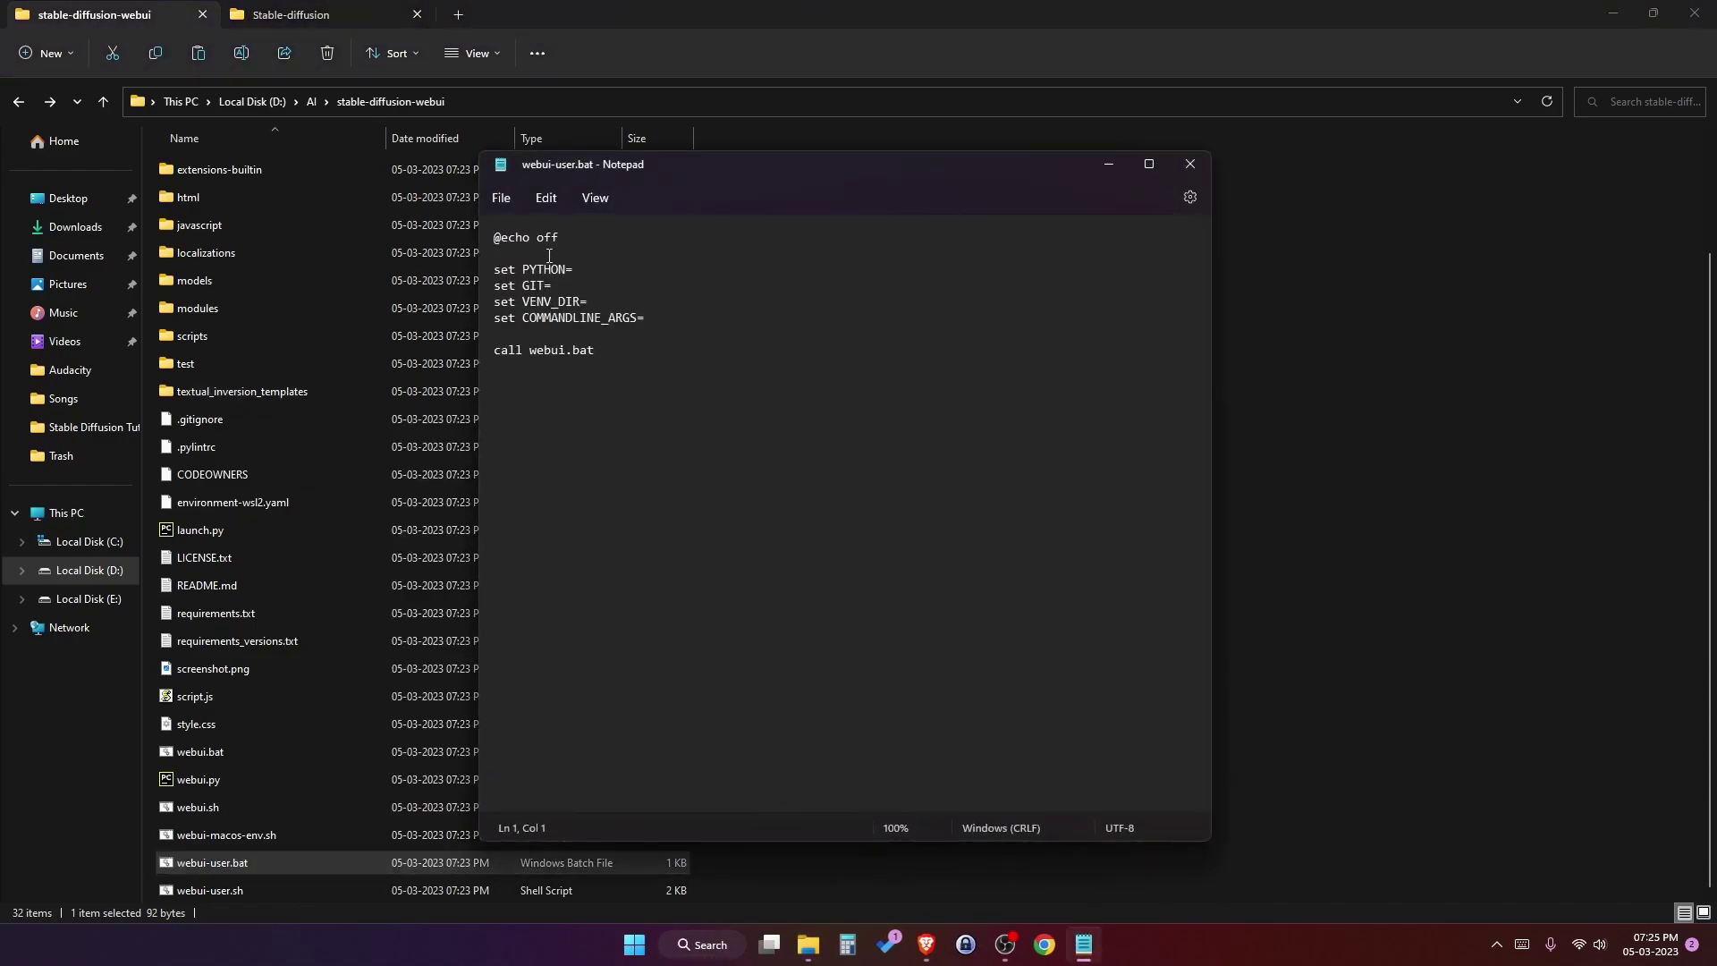
key("Return")
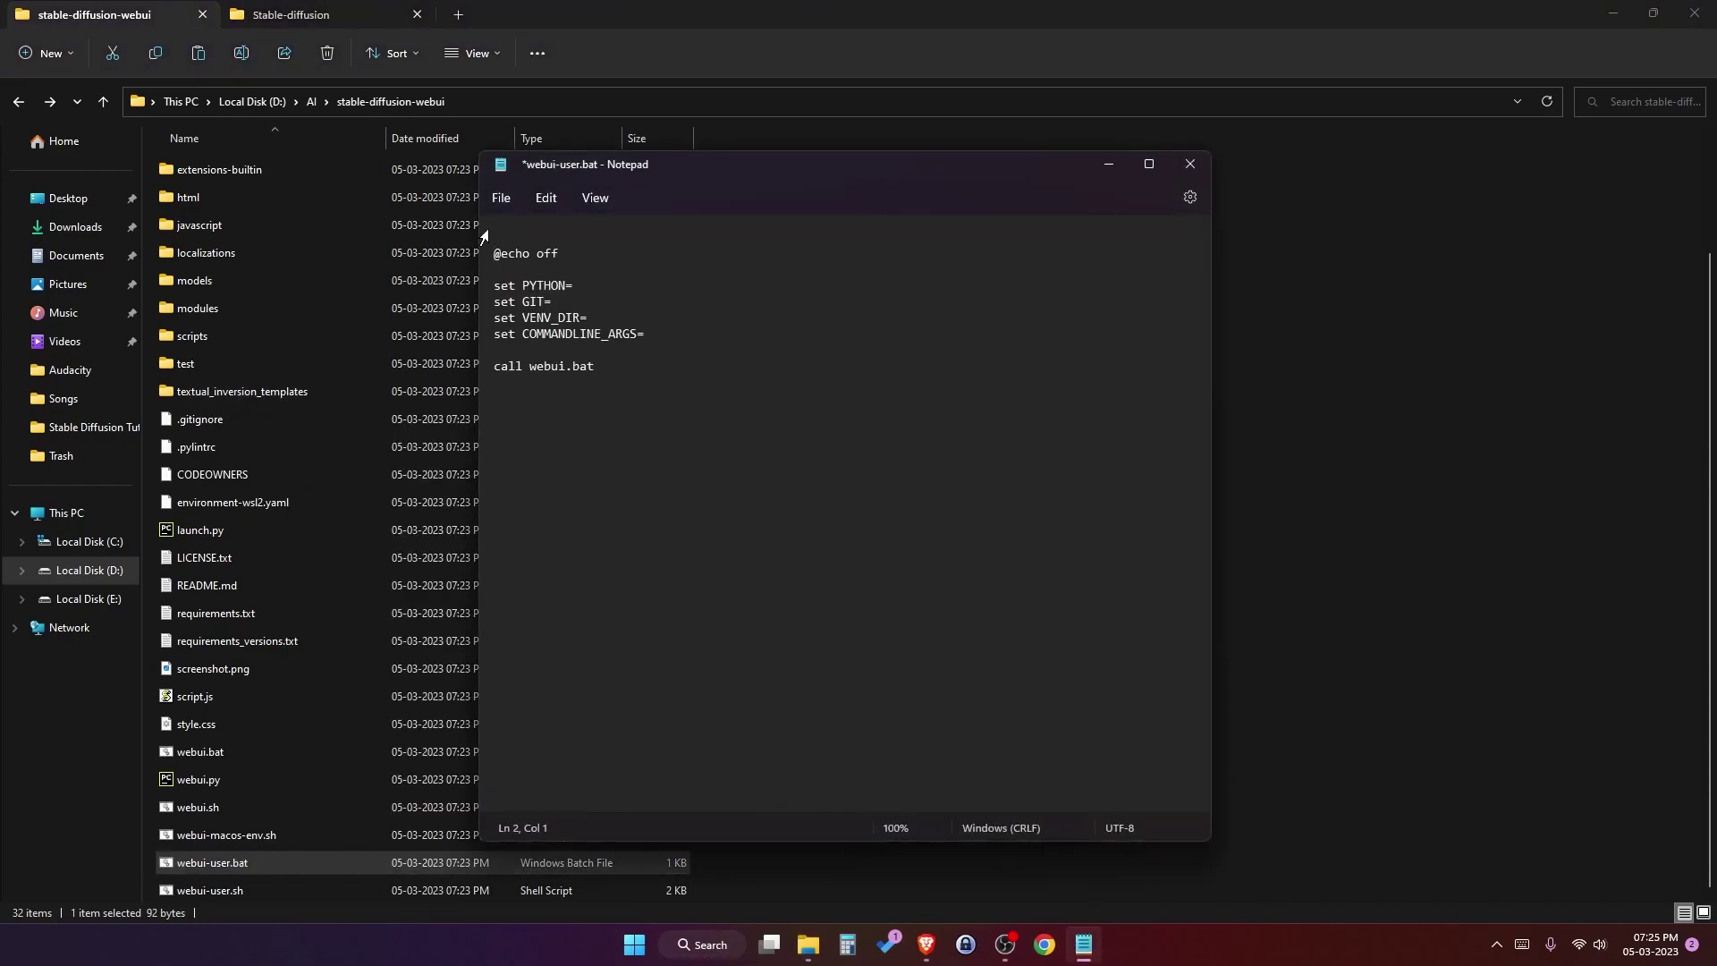
left_click(483, 236)
type("git p")
type("ull")
key("ctrl+s")
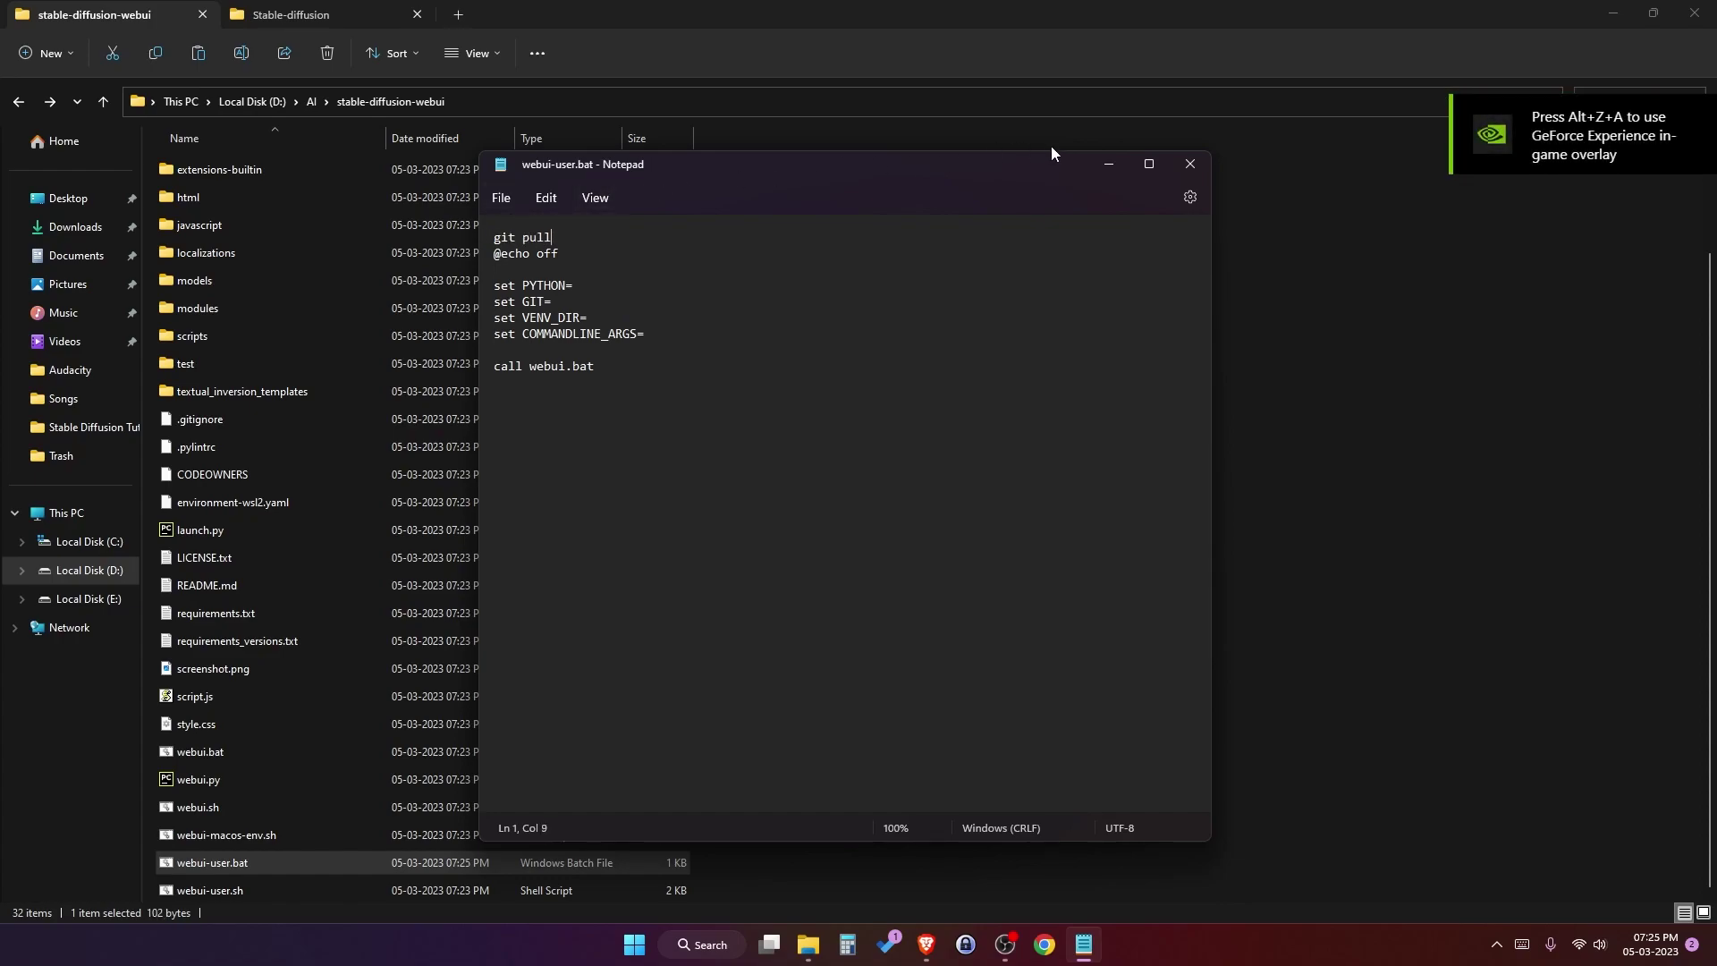
left_click(1186, 165)
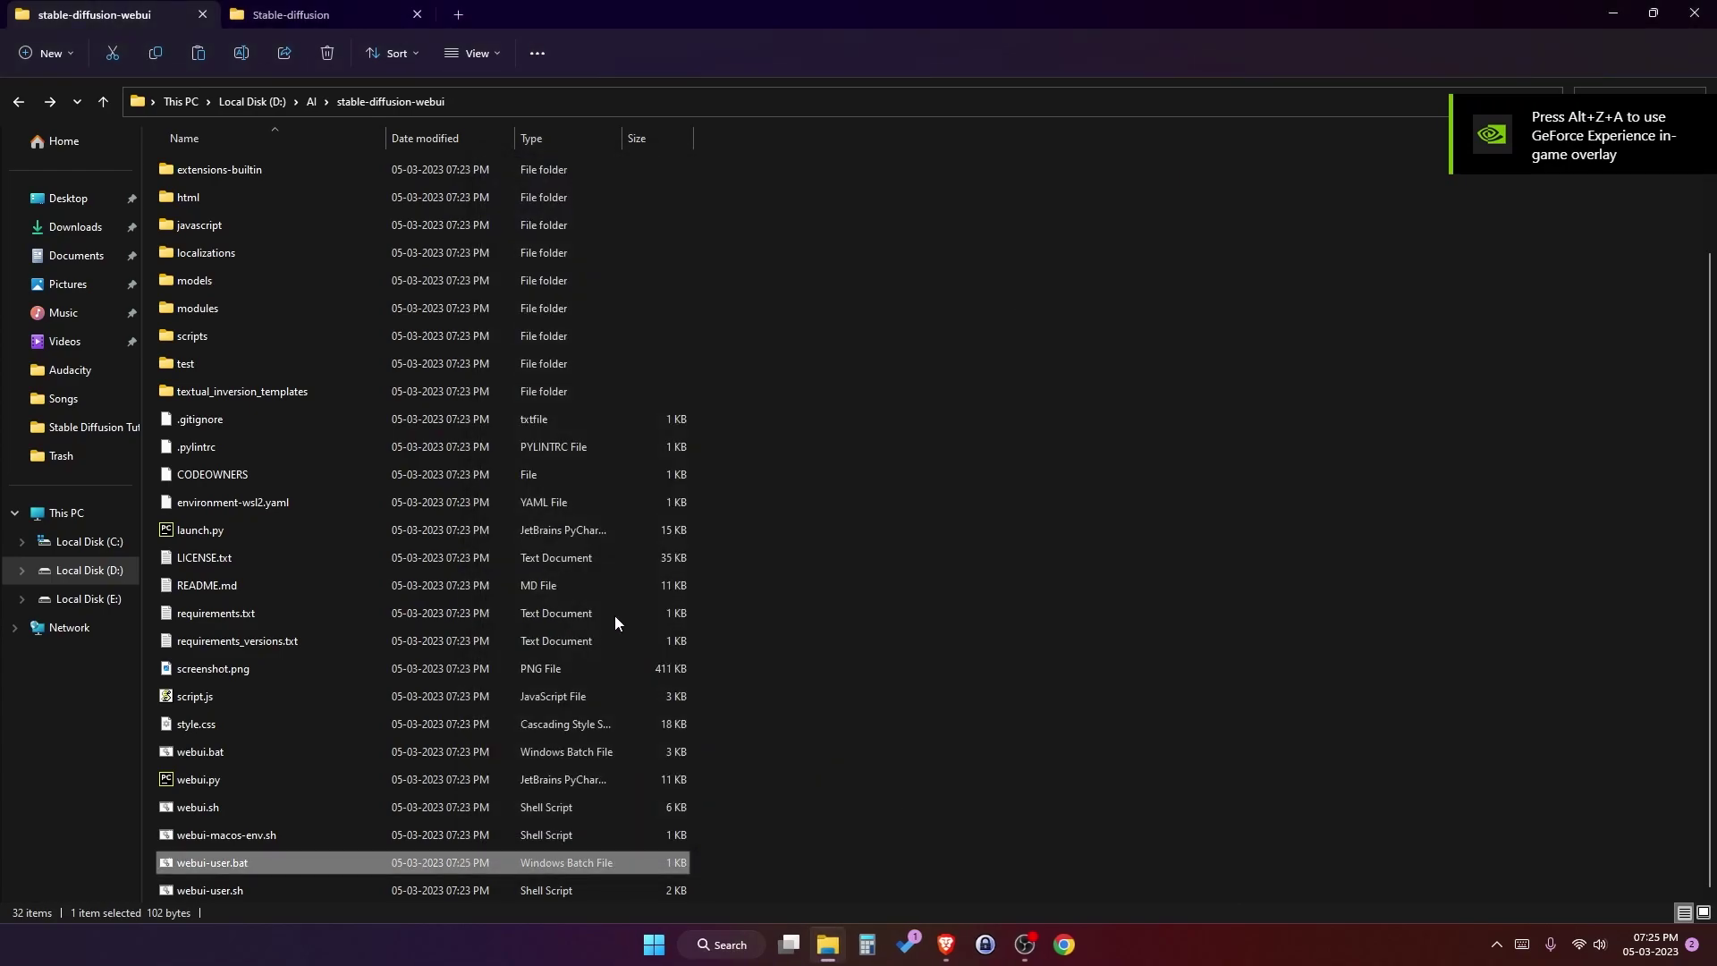
double_click(214, 868)
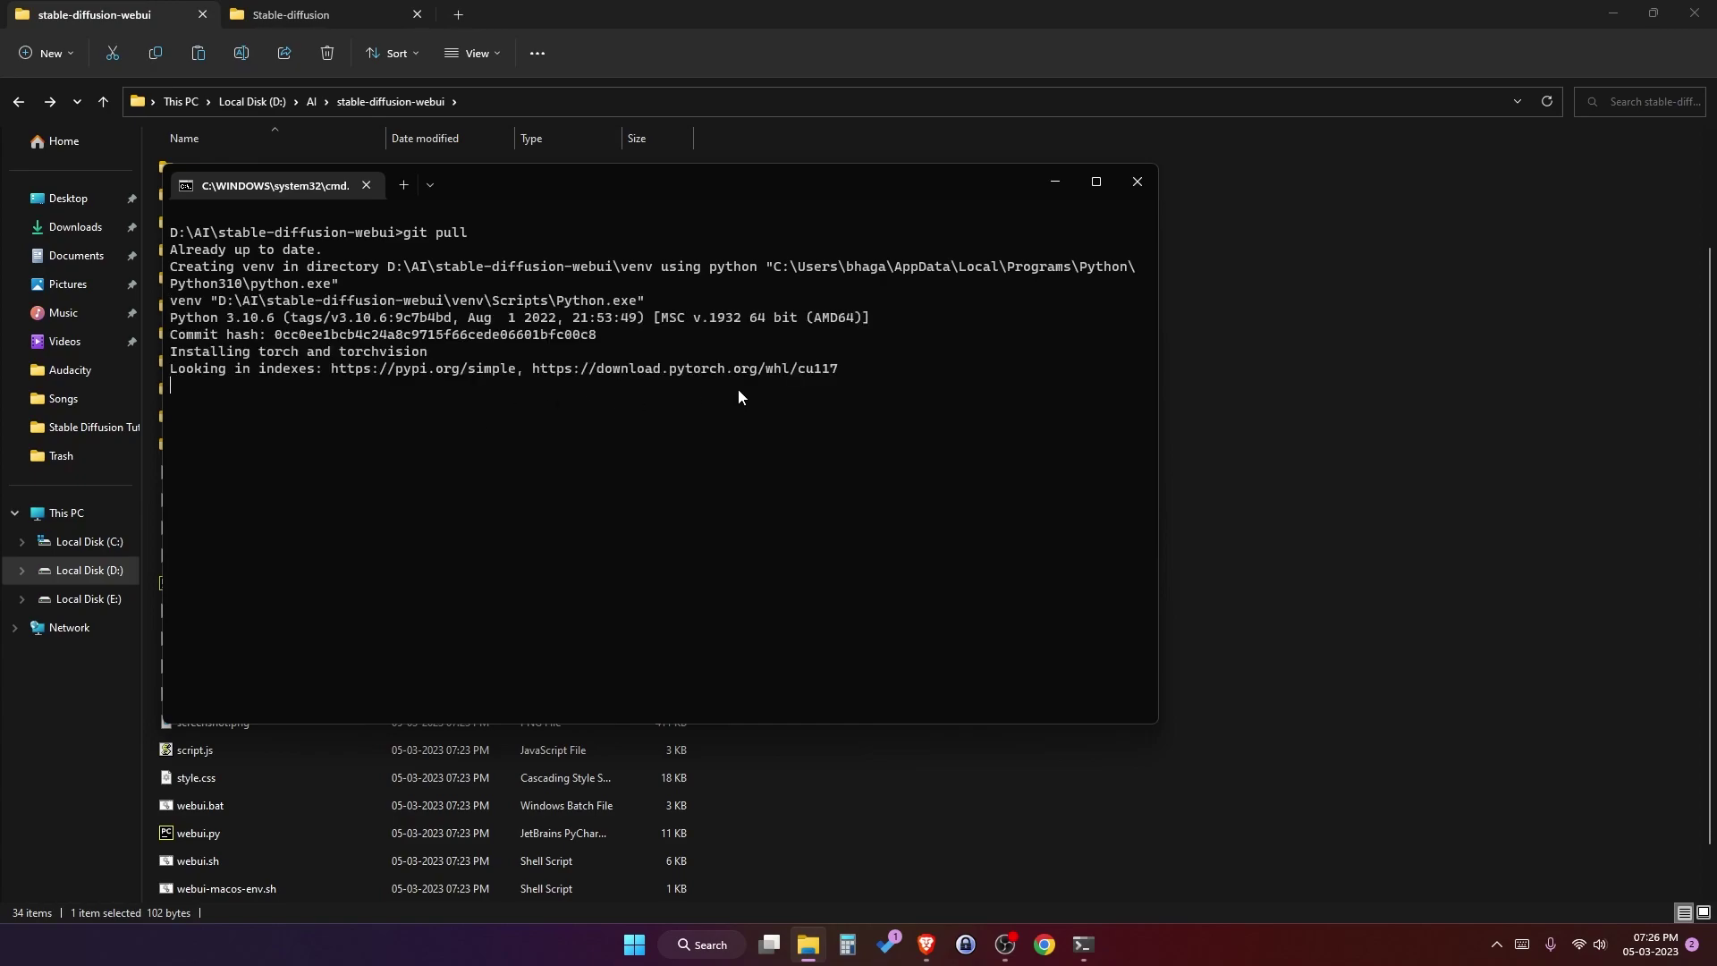
left_click_drag(262, 353, 307, 361)
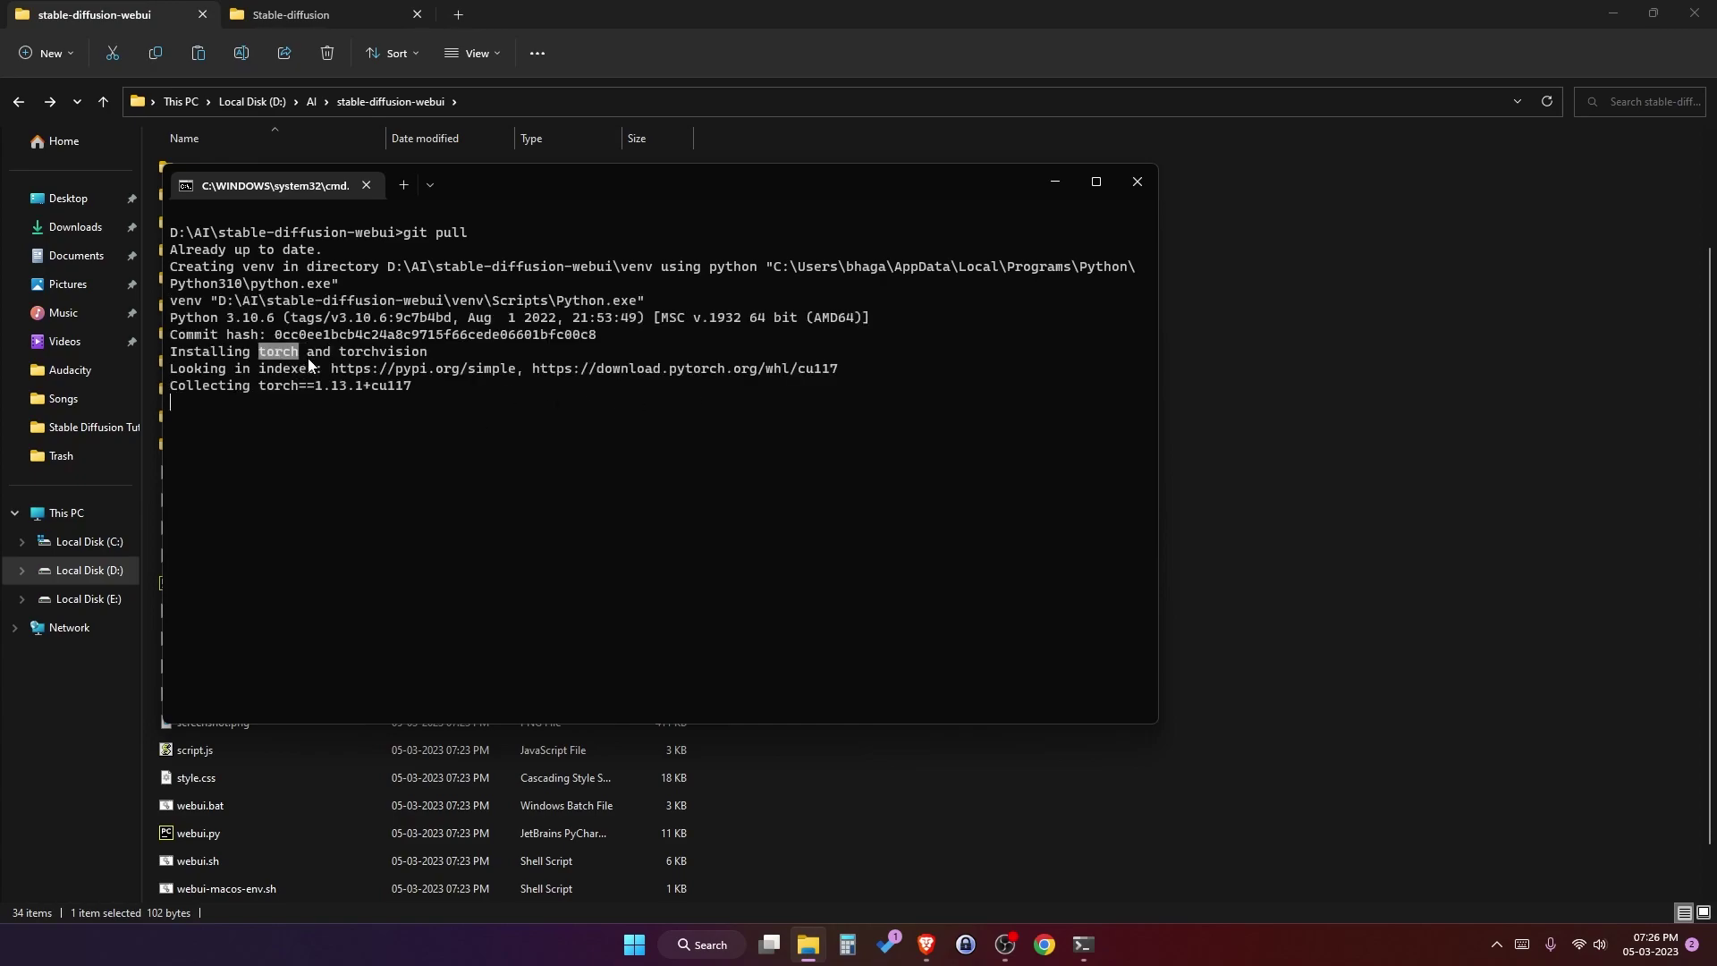
left_click(325, 367)
left_click_drag(189, 403, 277, 410)
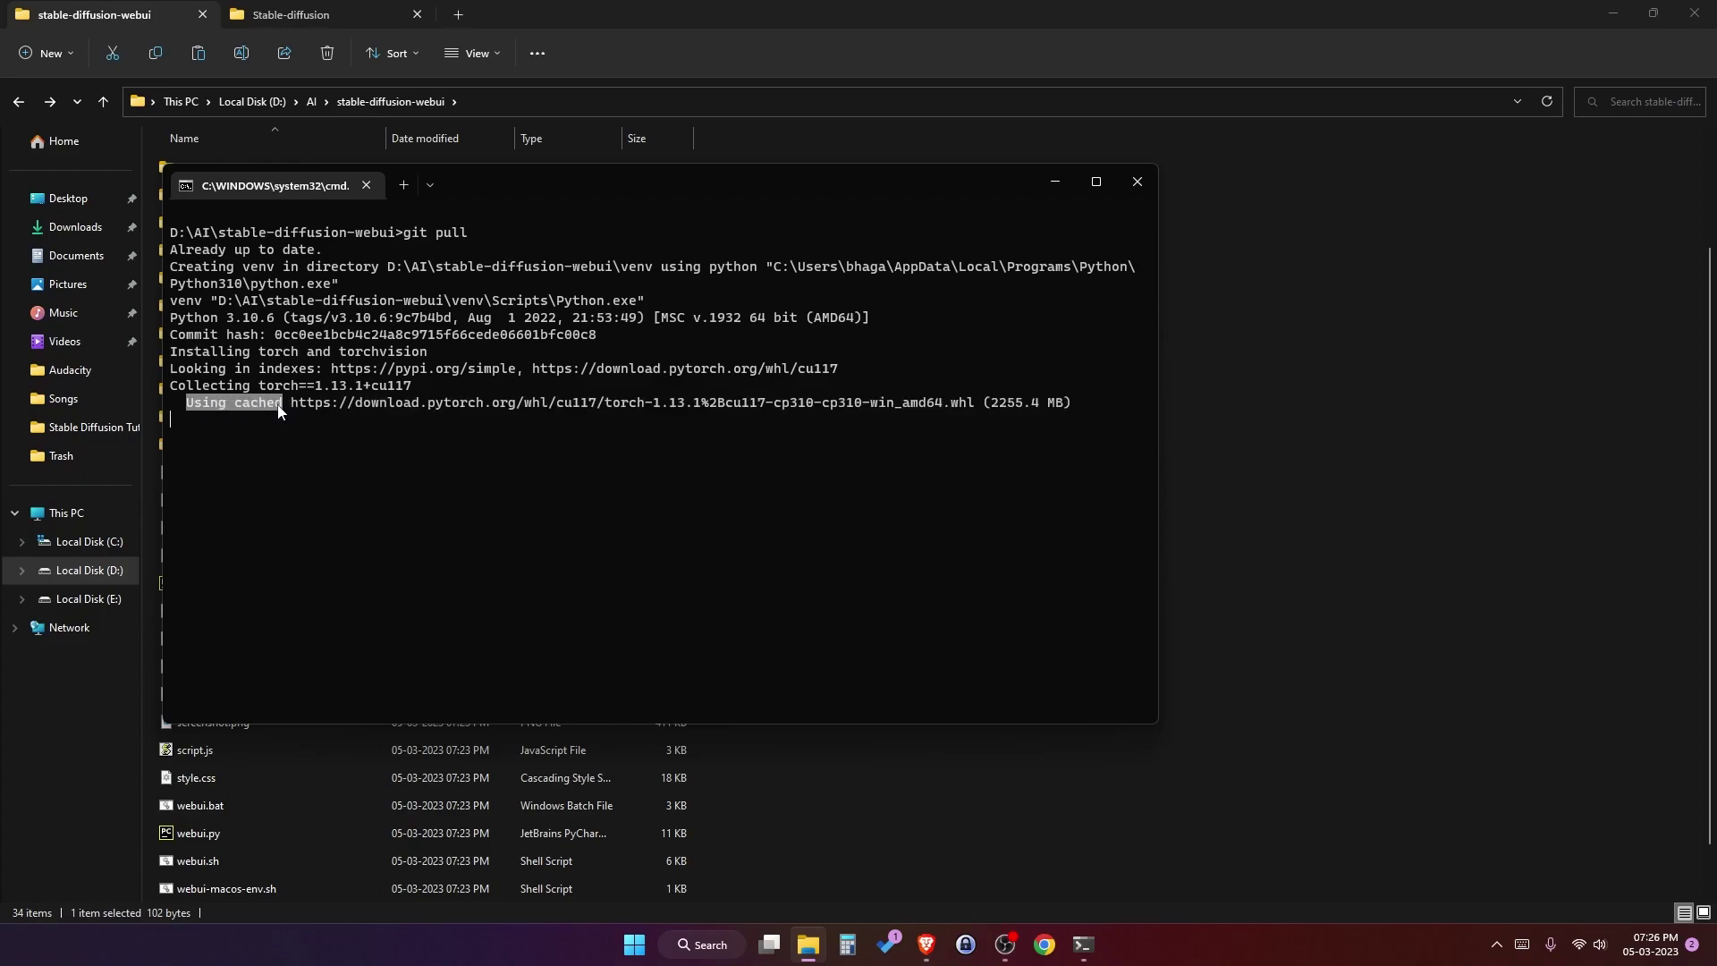
left_click_drag(990, 403, 1110, 418)
right_click(1110, 418)
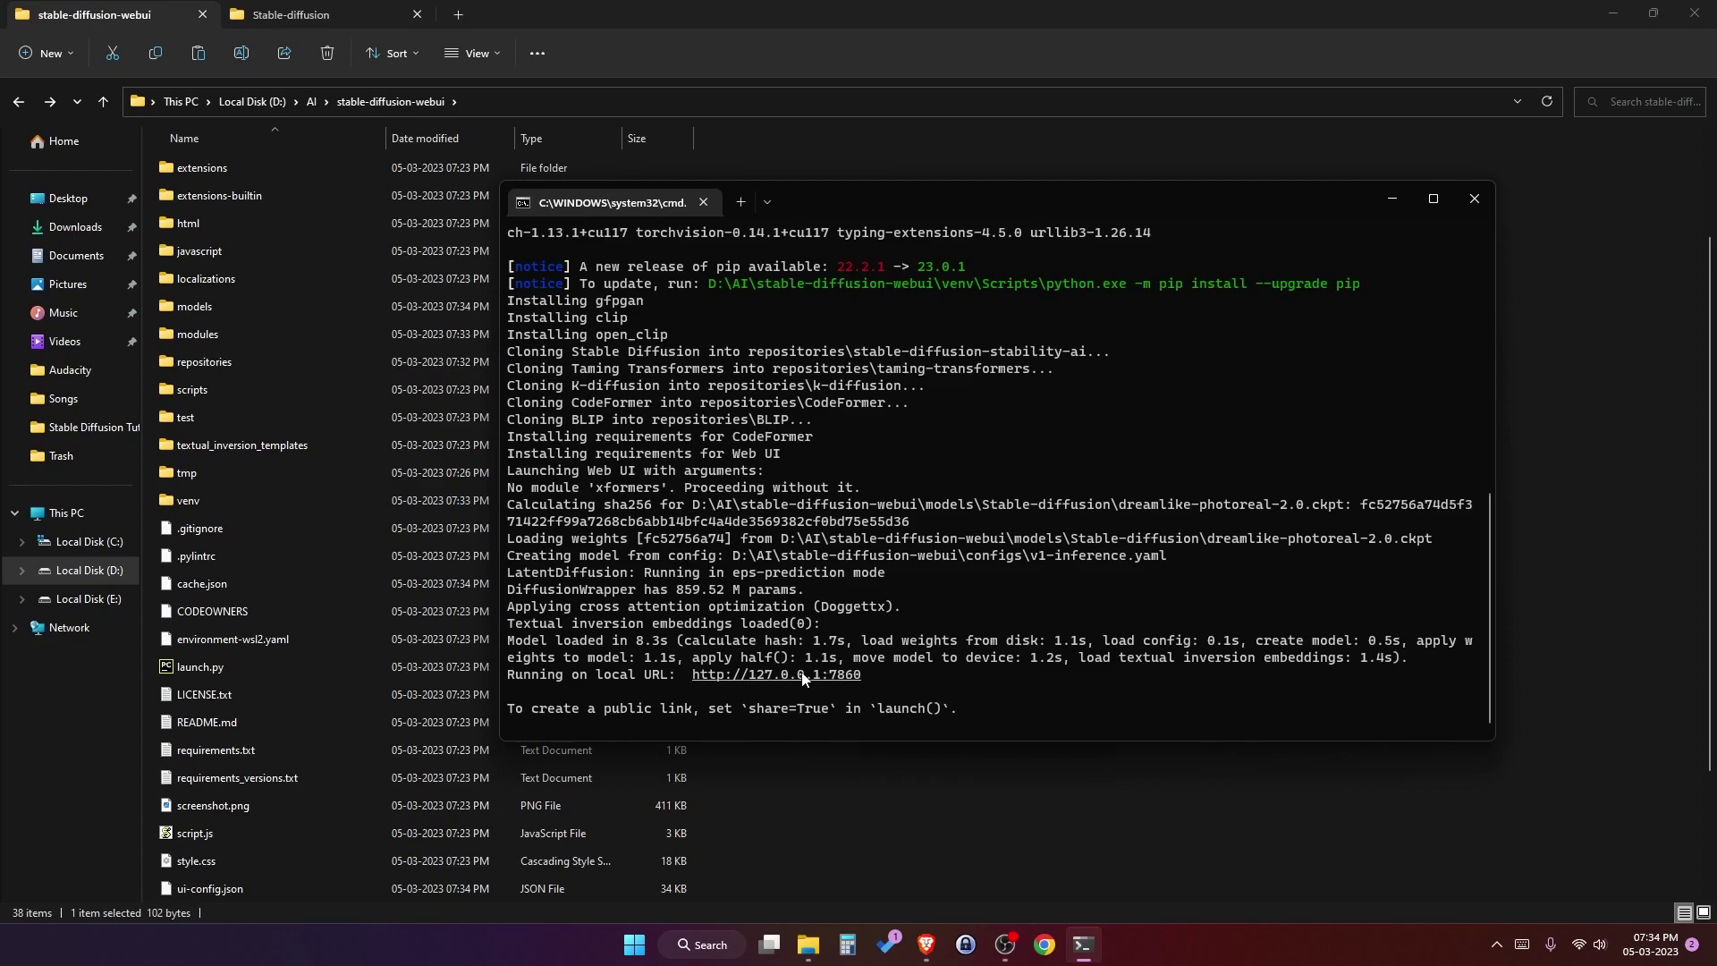
left_click_drag(690, 676, 856, 685)
key("ctrl+c")
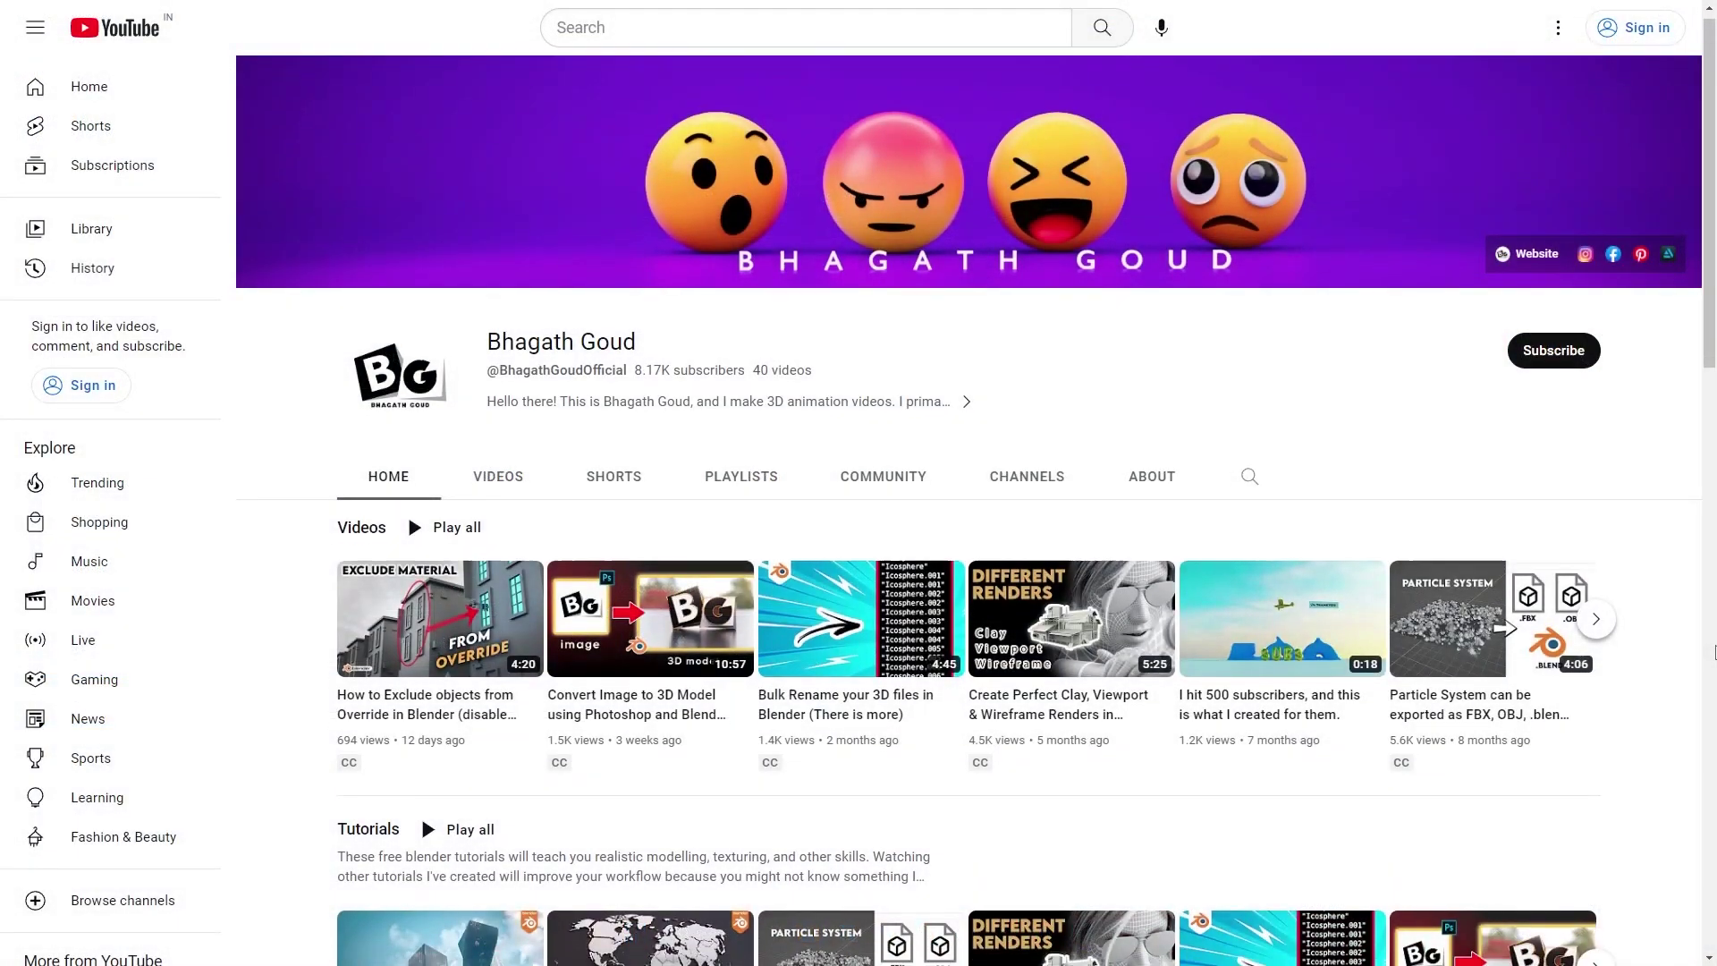
scroll(966, 537, "down", 4)
scroll(967, 537, "down", 2)
scroll(965, 537, "down", 3)
scroll(967, 537, "down", 3)
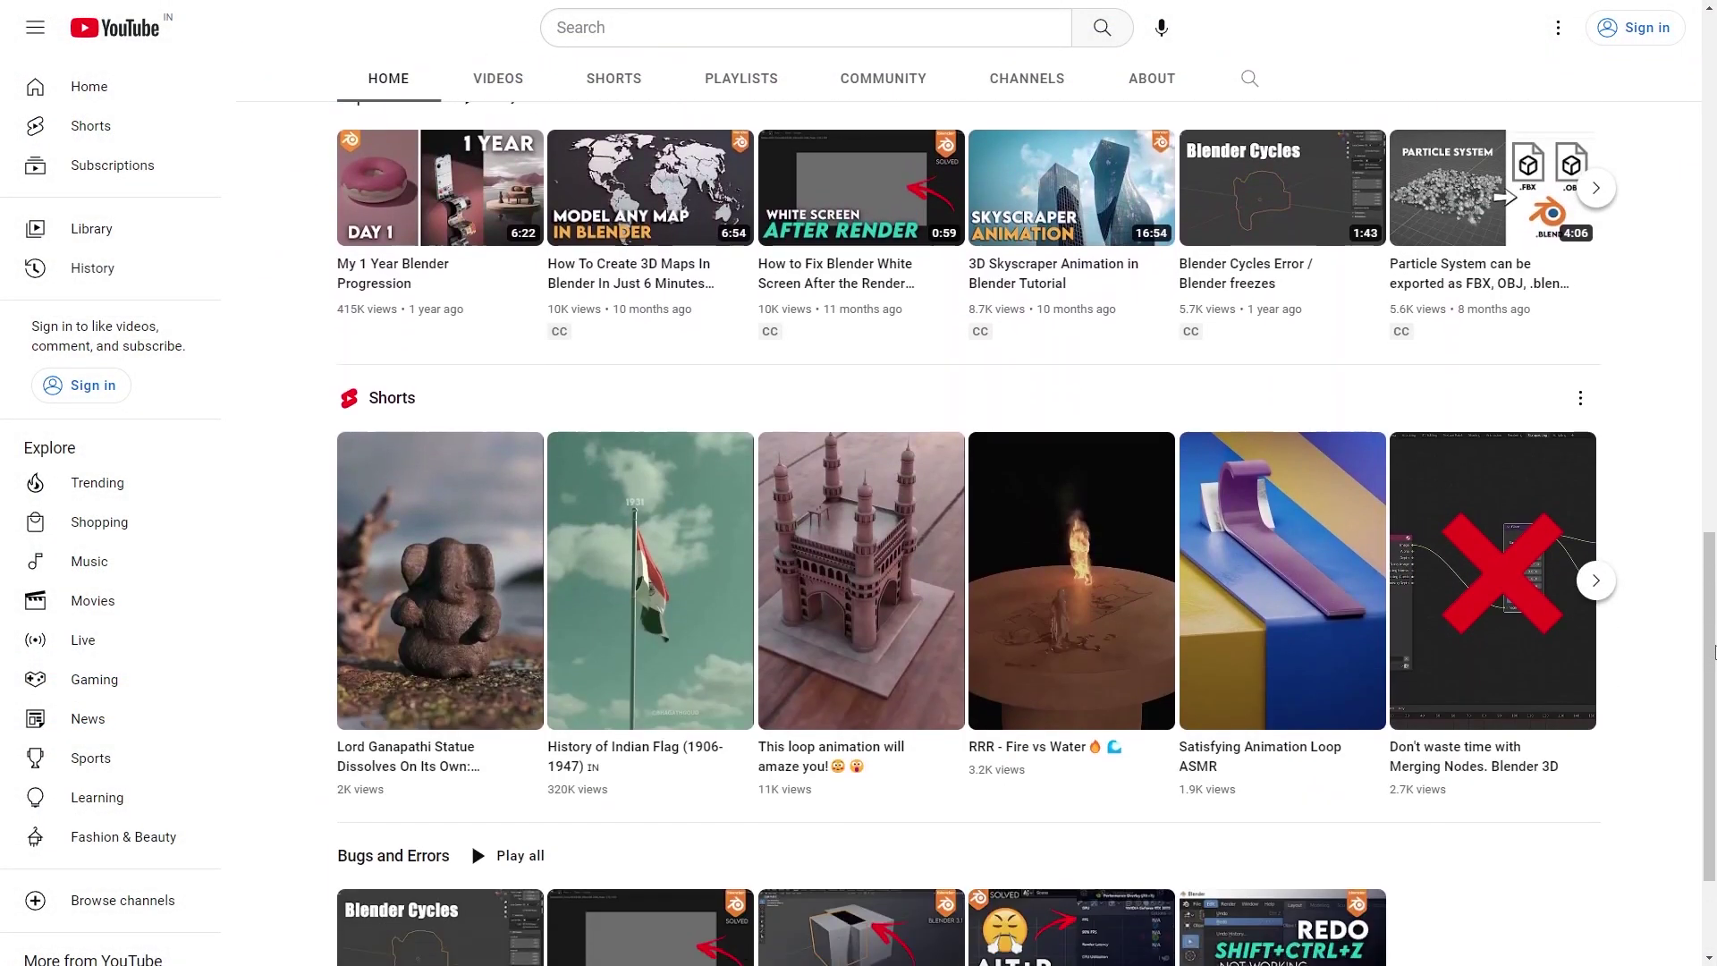
scroll(966, 537, "down", 1)
scroll(966, 536, "down", 1)
scroll(966, 536, "up", 1)
scroll(967, 537, "up", 3)
scroll(966, 537, "up", 2)
scroll(967, 538, "up", 3)
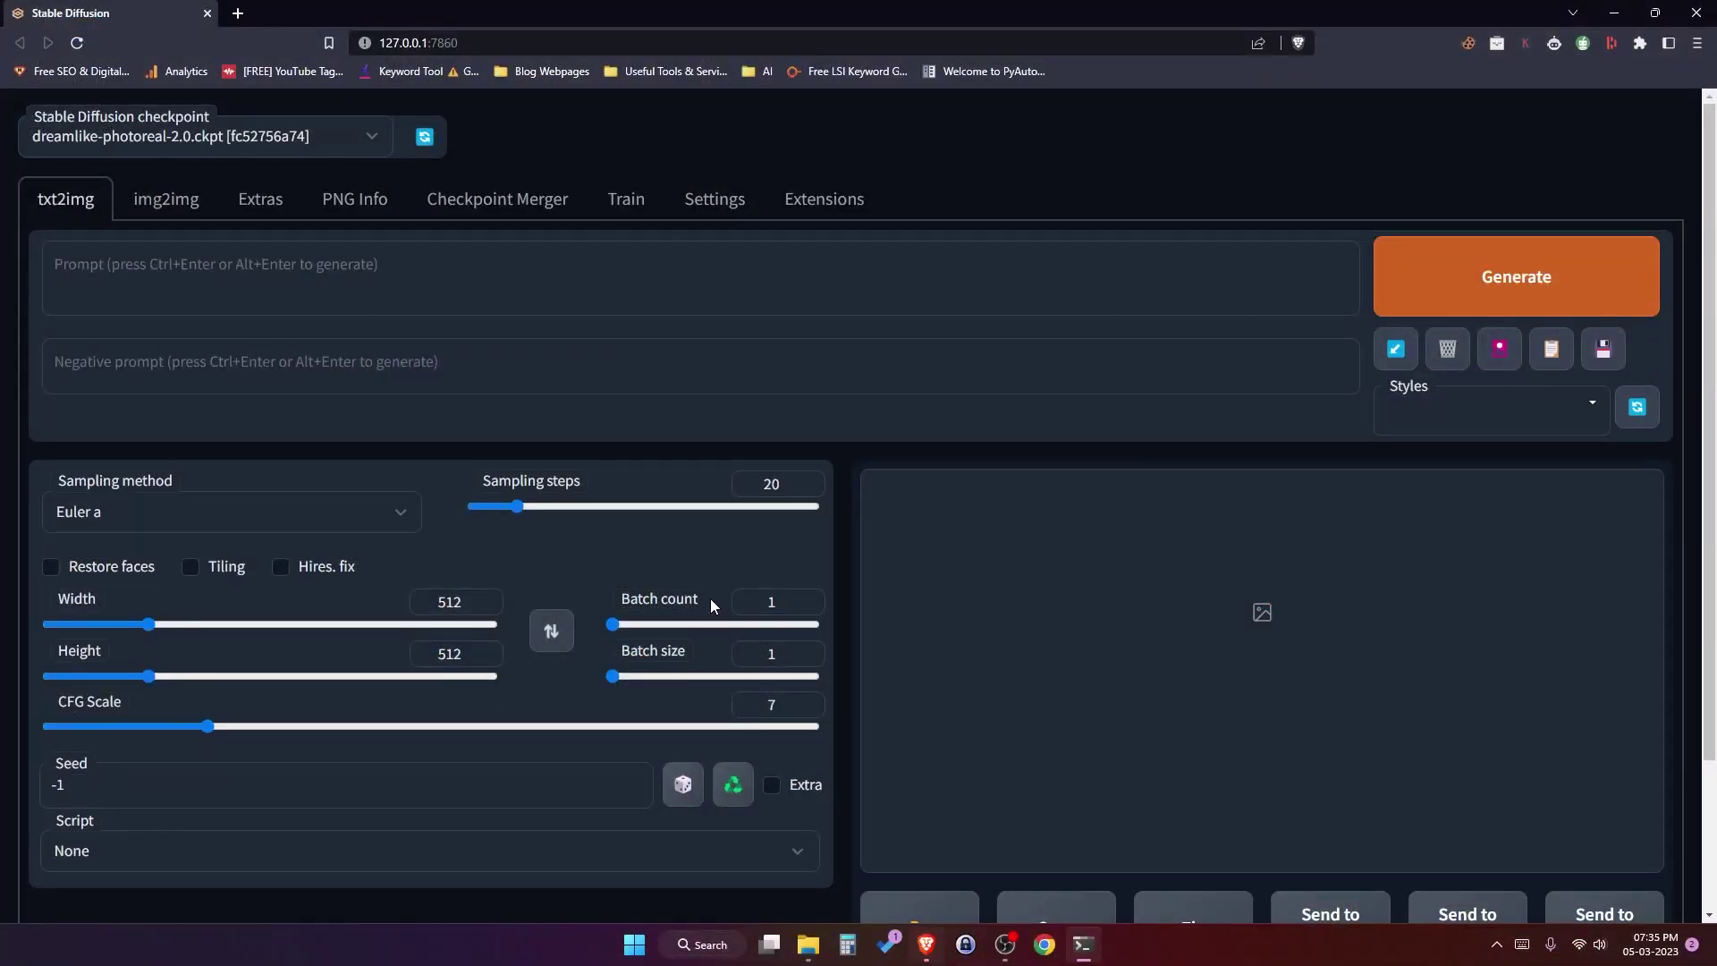
Open stablediffusionweb.com in a new tab, snapped beside the local UI.
left_click(238, 11)
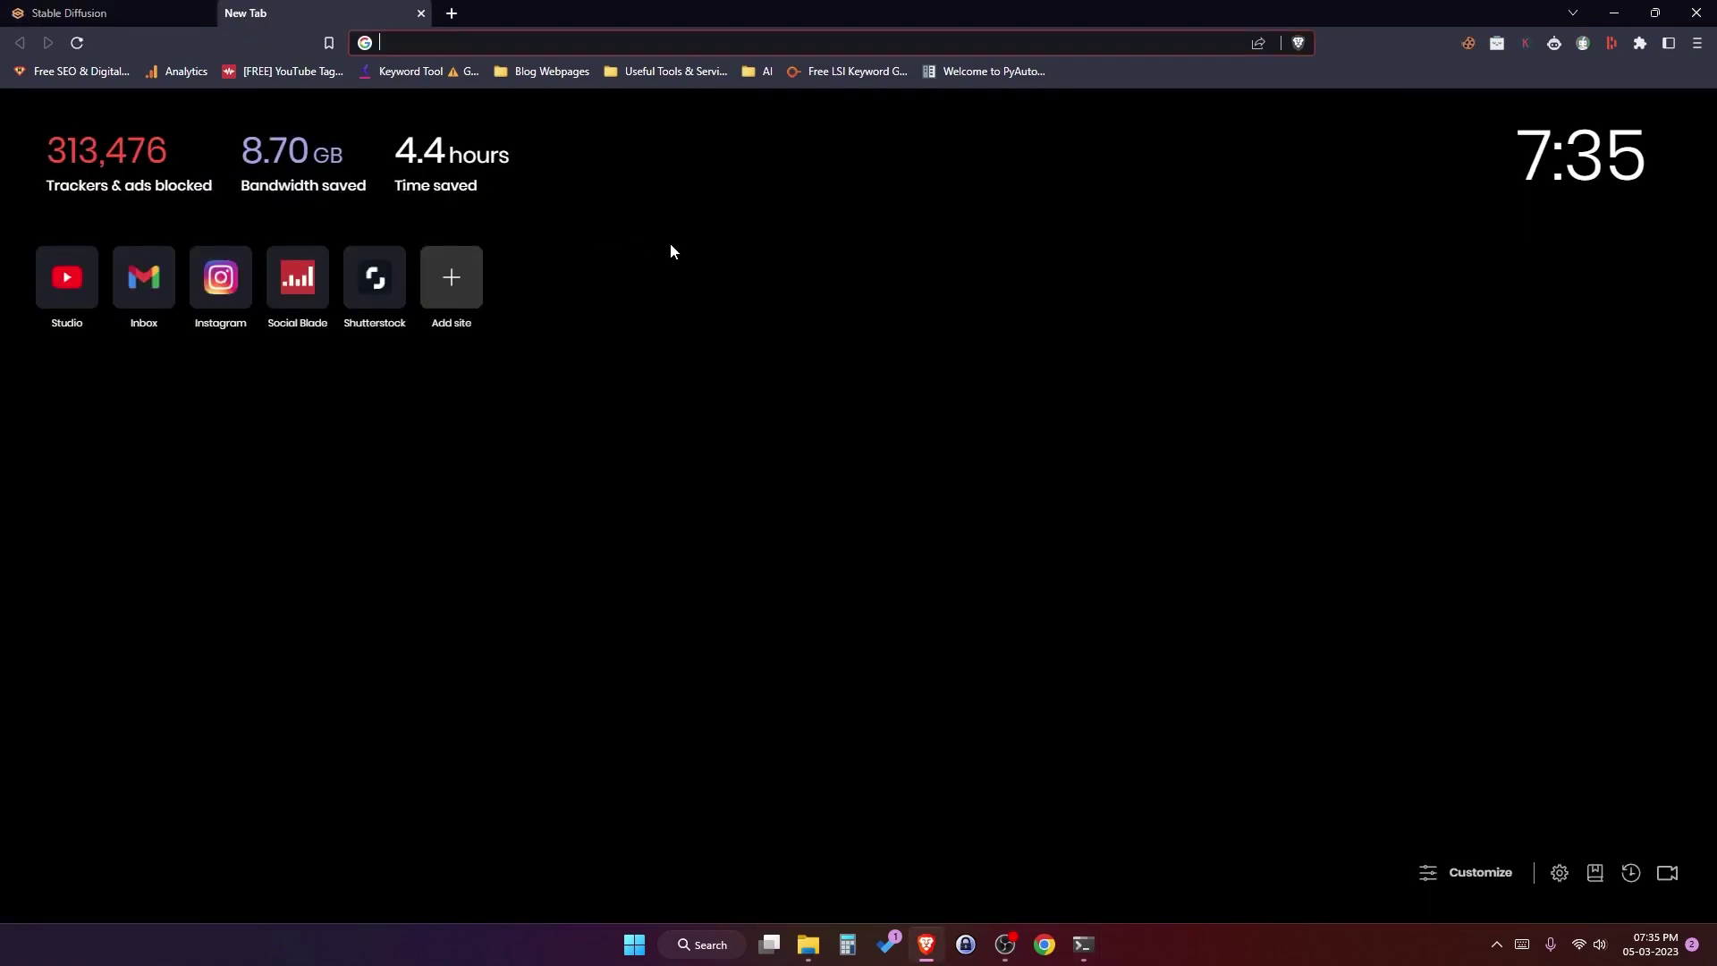
type("stablediffusionweb.com/#demo")
key("Return")
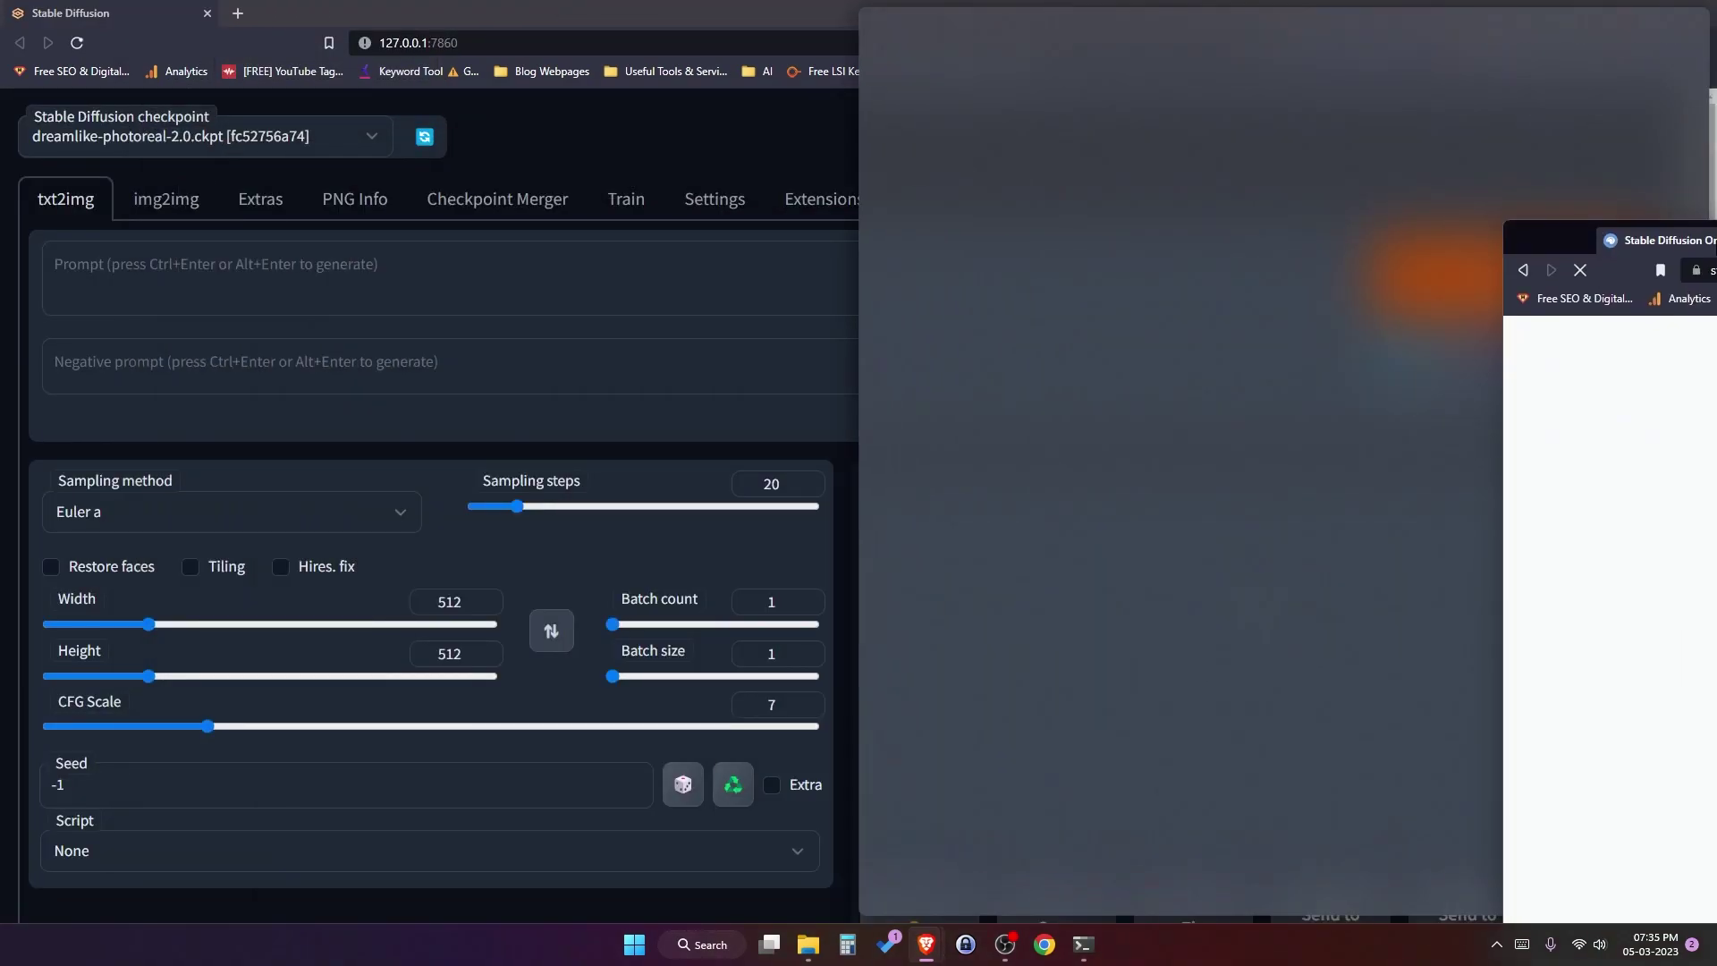
left_click_drag(348, 13, 1711, 54)
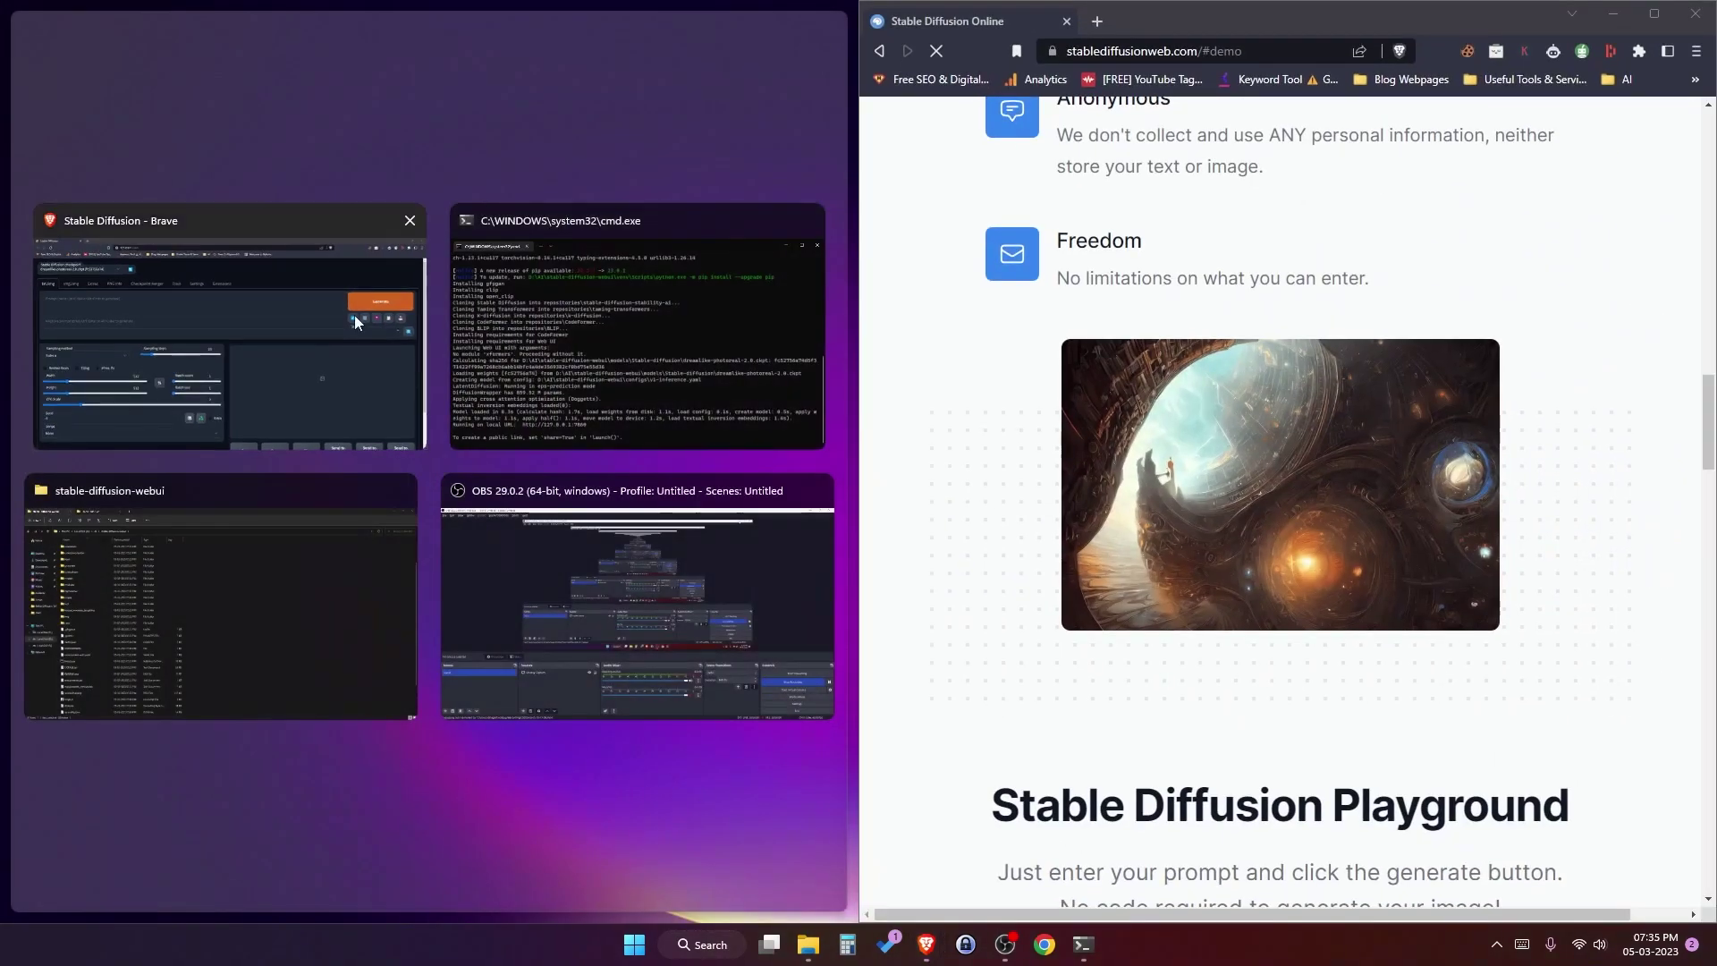
left_click(322, 334)
scroll(1351, 487, "down", 5)
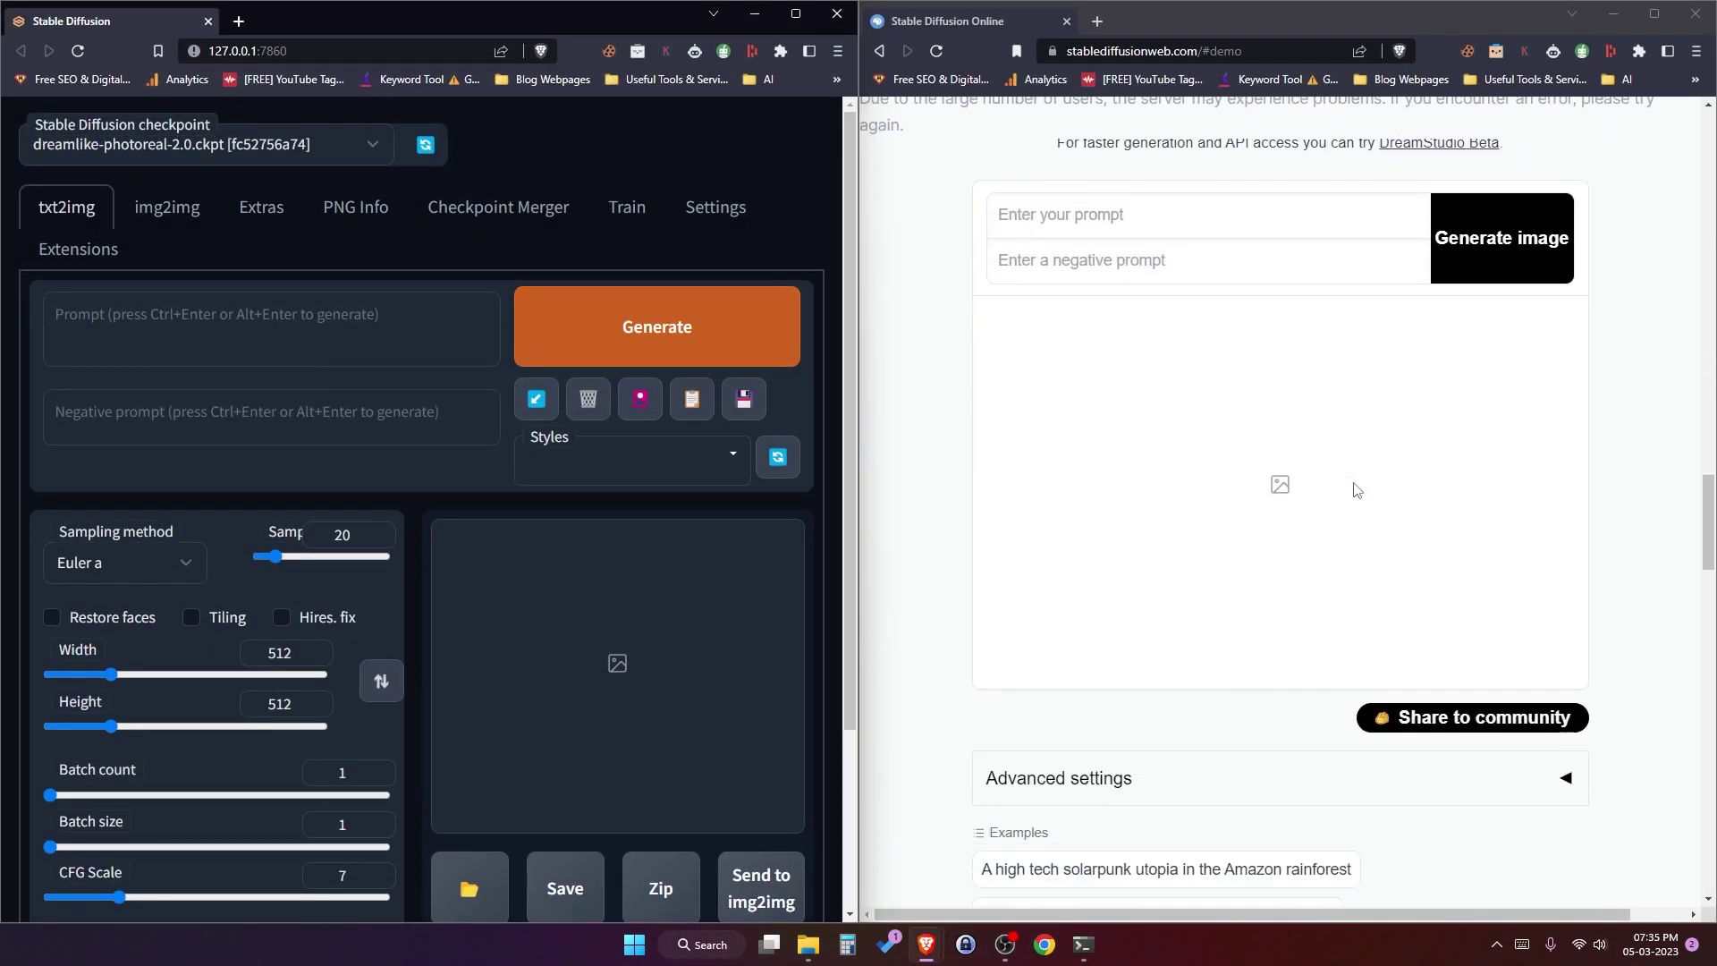
scroll(1236, 395, "up", 1)
Enter the colourful landscape prompt and 'blur, low quality' negative prompt in both, and generate.
left_click(1162, 355)
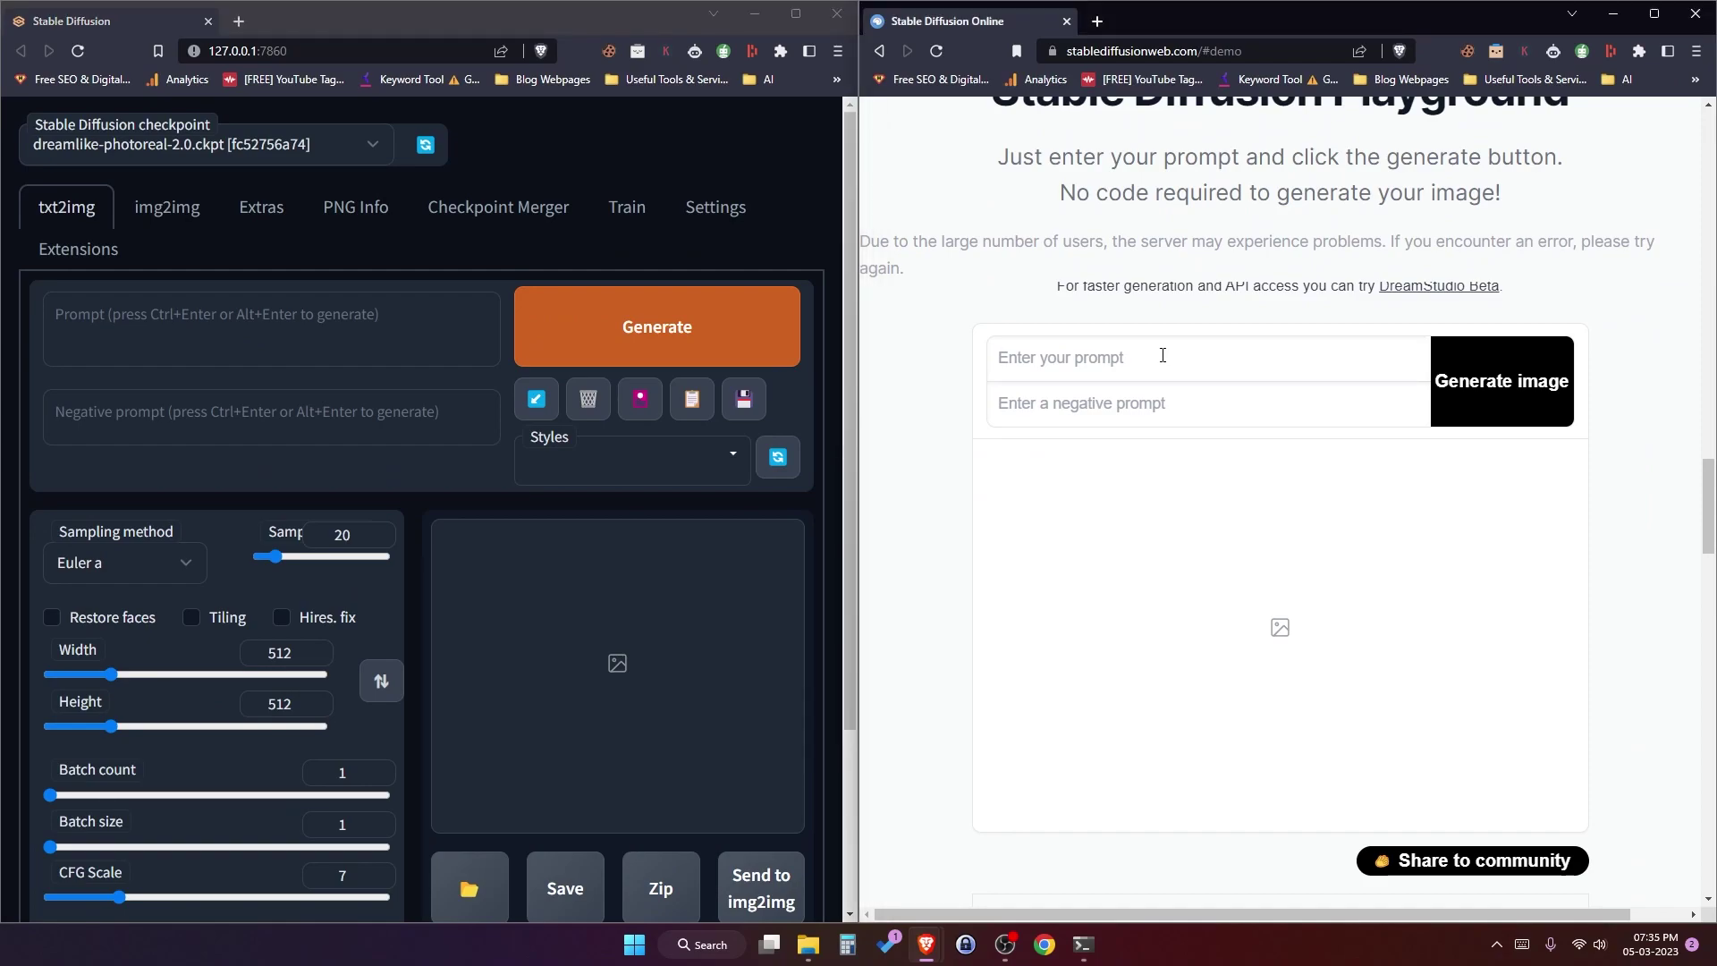
type("A landscape, colorful,")
type(" 8k, high detail, RTX, render")
left_click(1141, 402)
type("blur, low quality,")
key("ctrl+a")
left_click(268, 413)
type("blur, low quality,")
left_click(1502, 381)
left_click(658, 326)
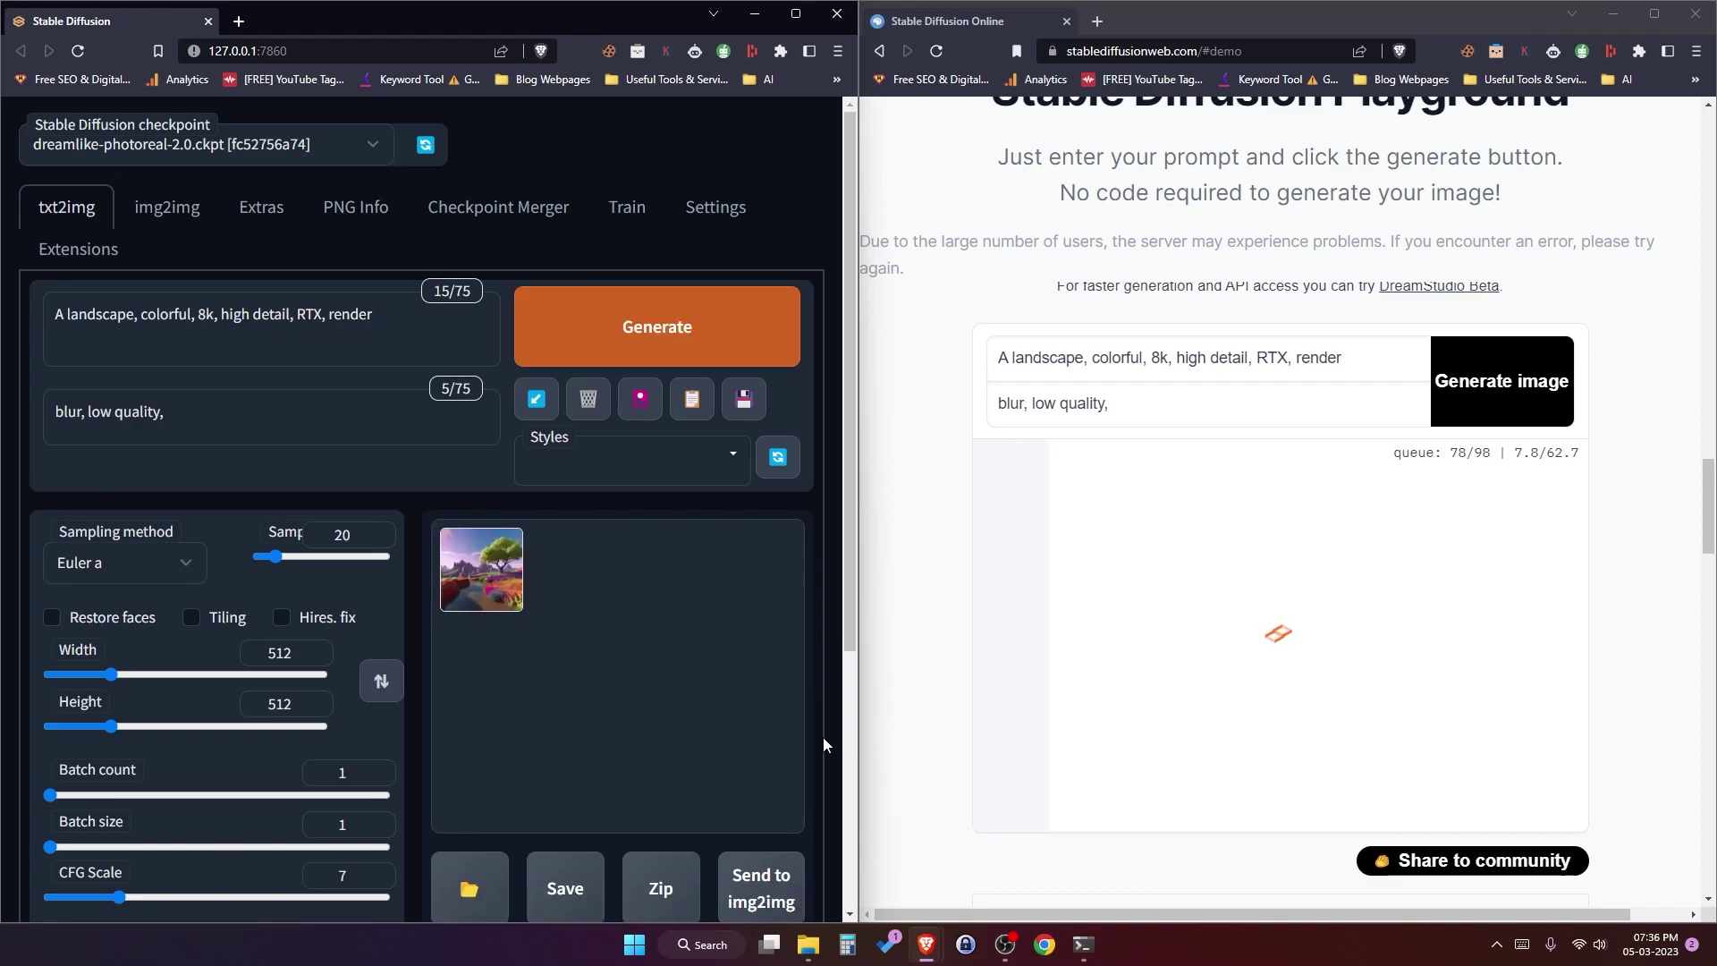
Enlarge the landscape preview and generate five more landscapes locally.
left_click(483, 590)
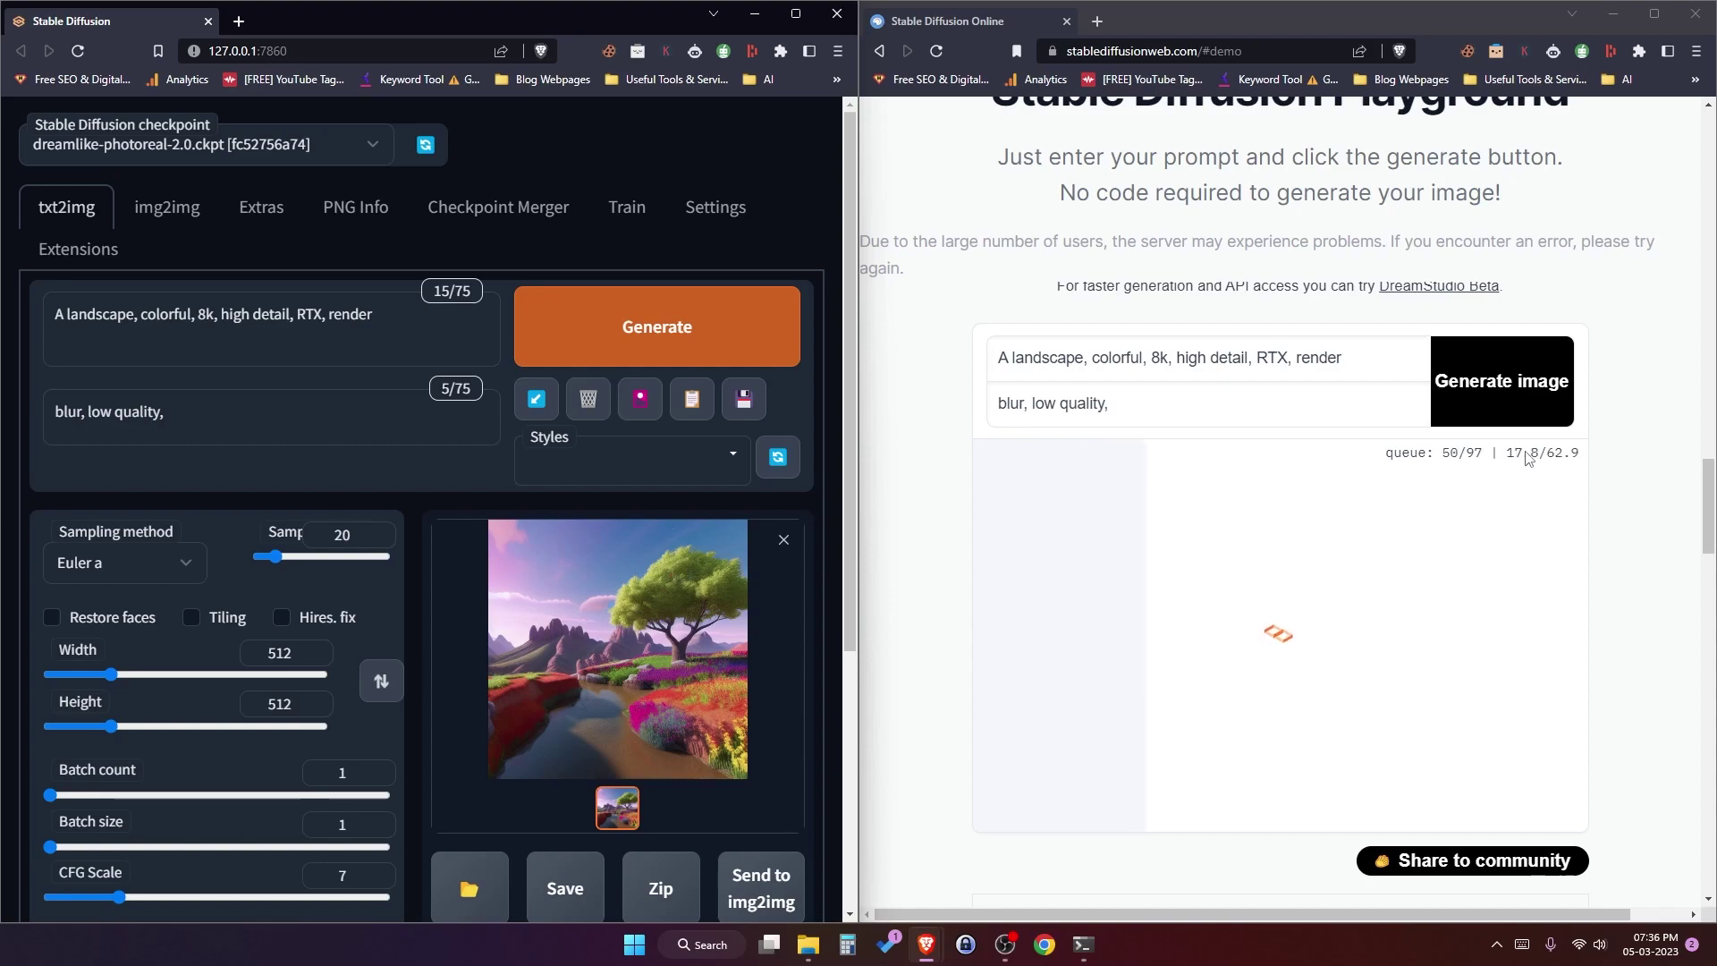
left_click(657, 325)
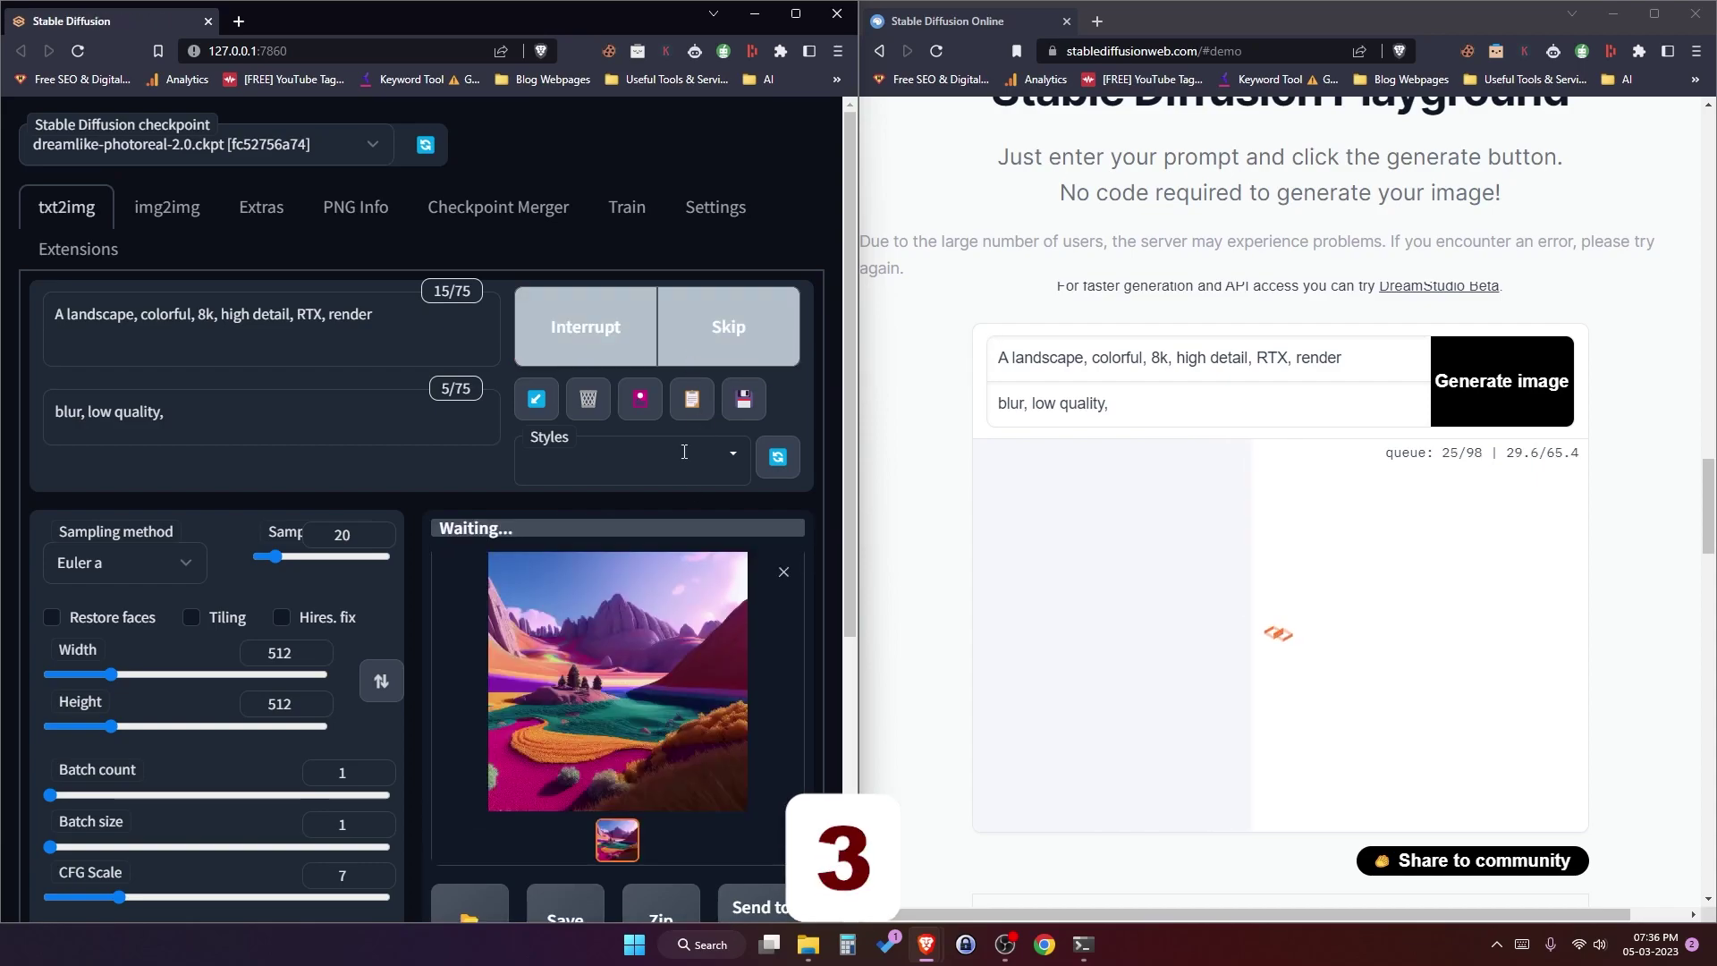
left_click(694, 346)
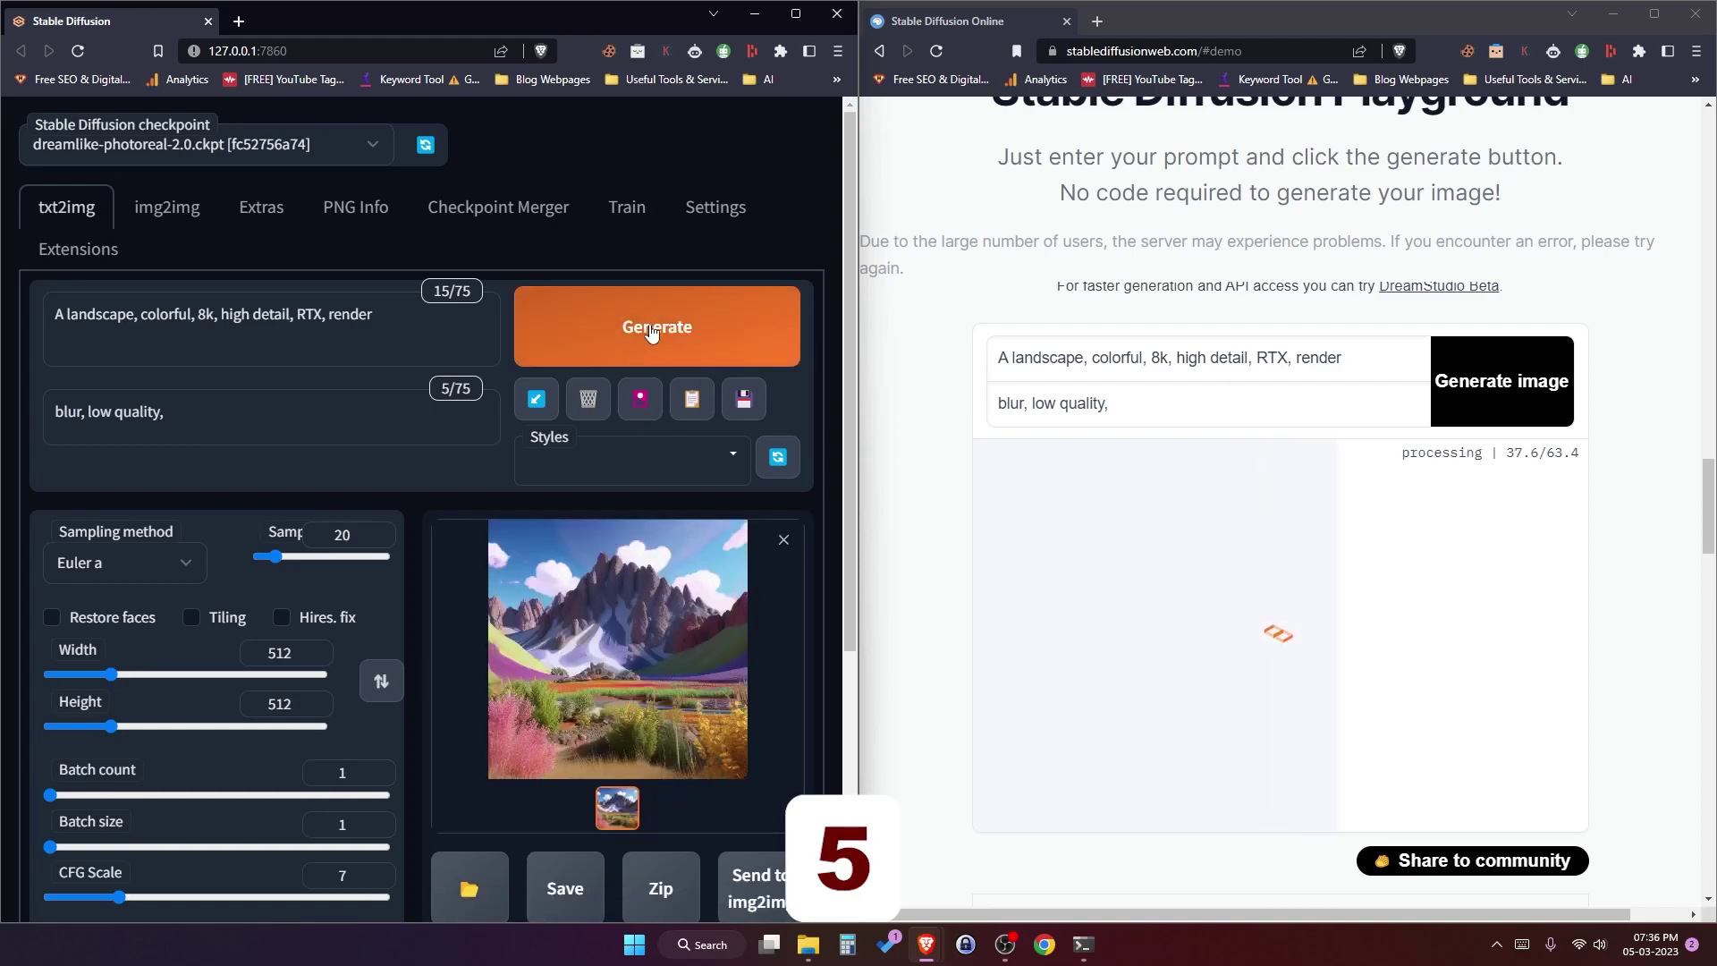
left_click(650, 332)
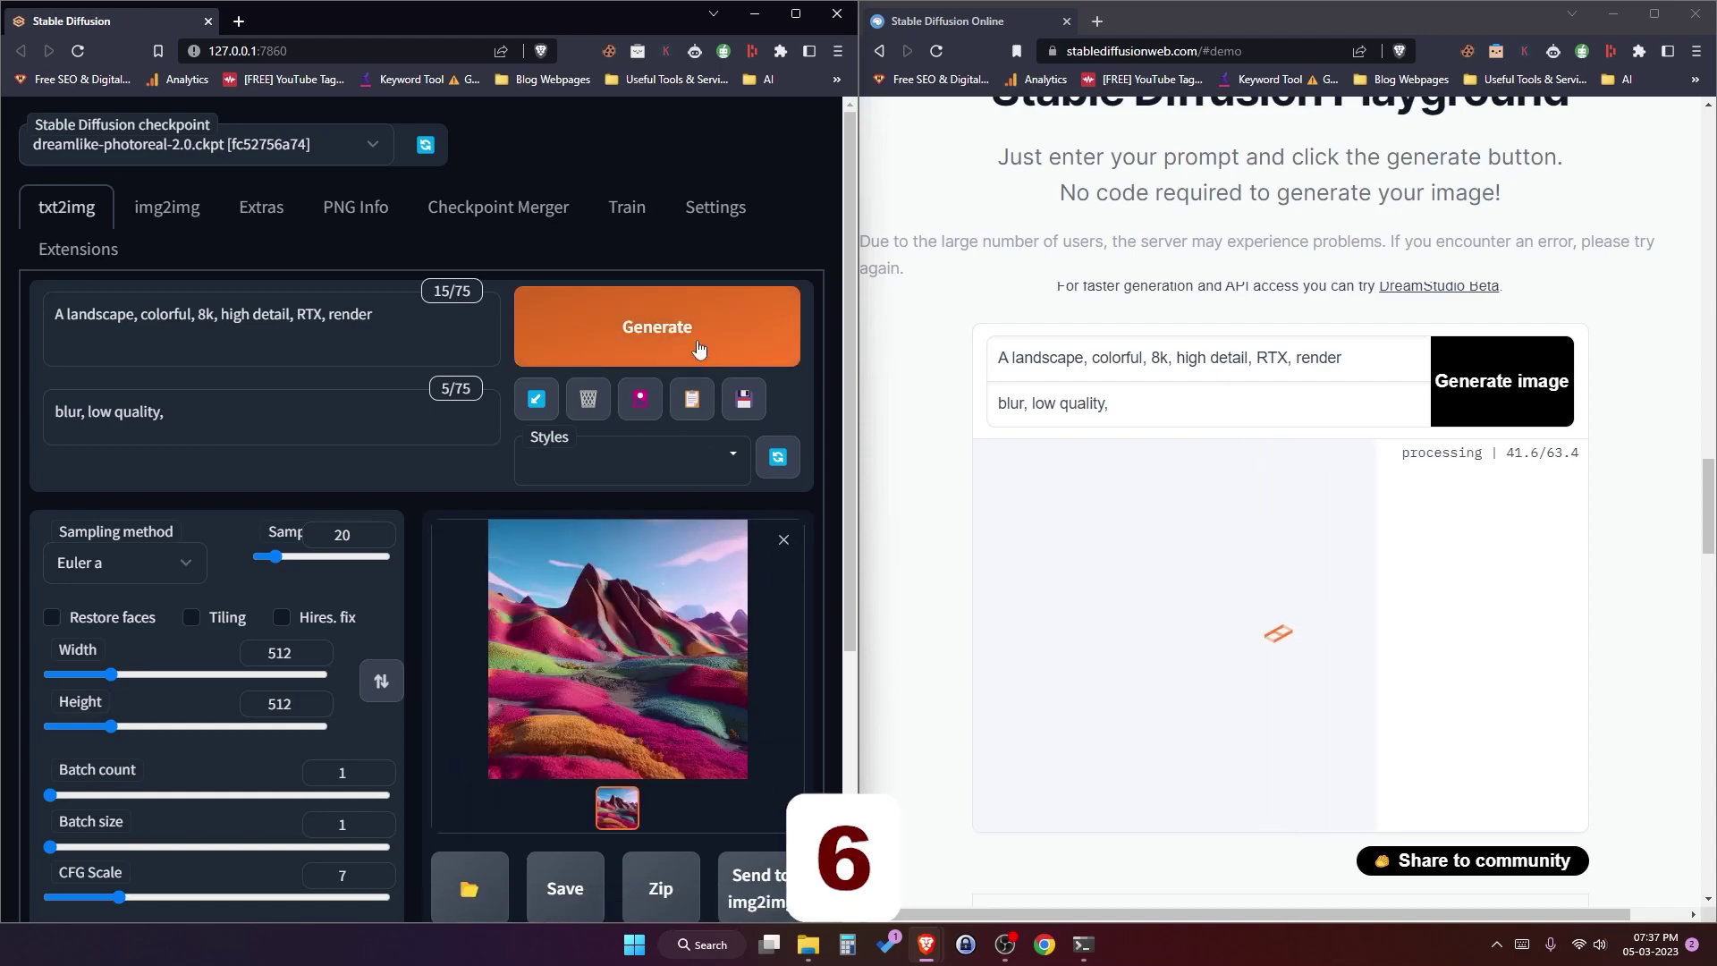
left_click(697, 346)
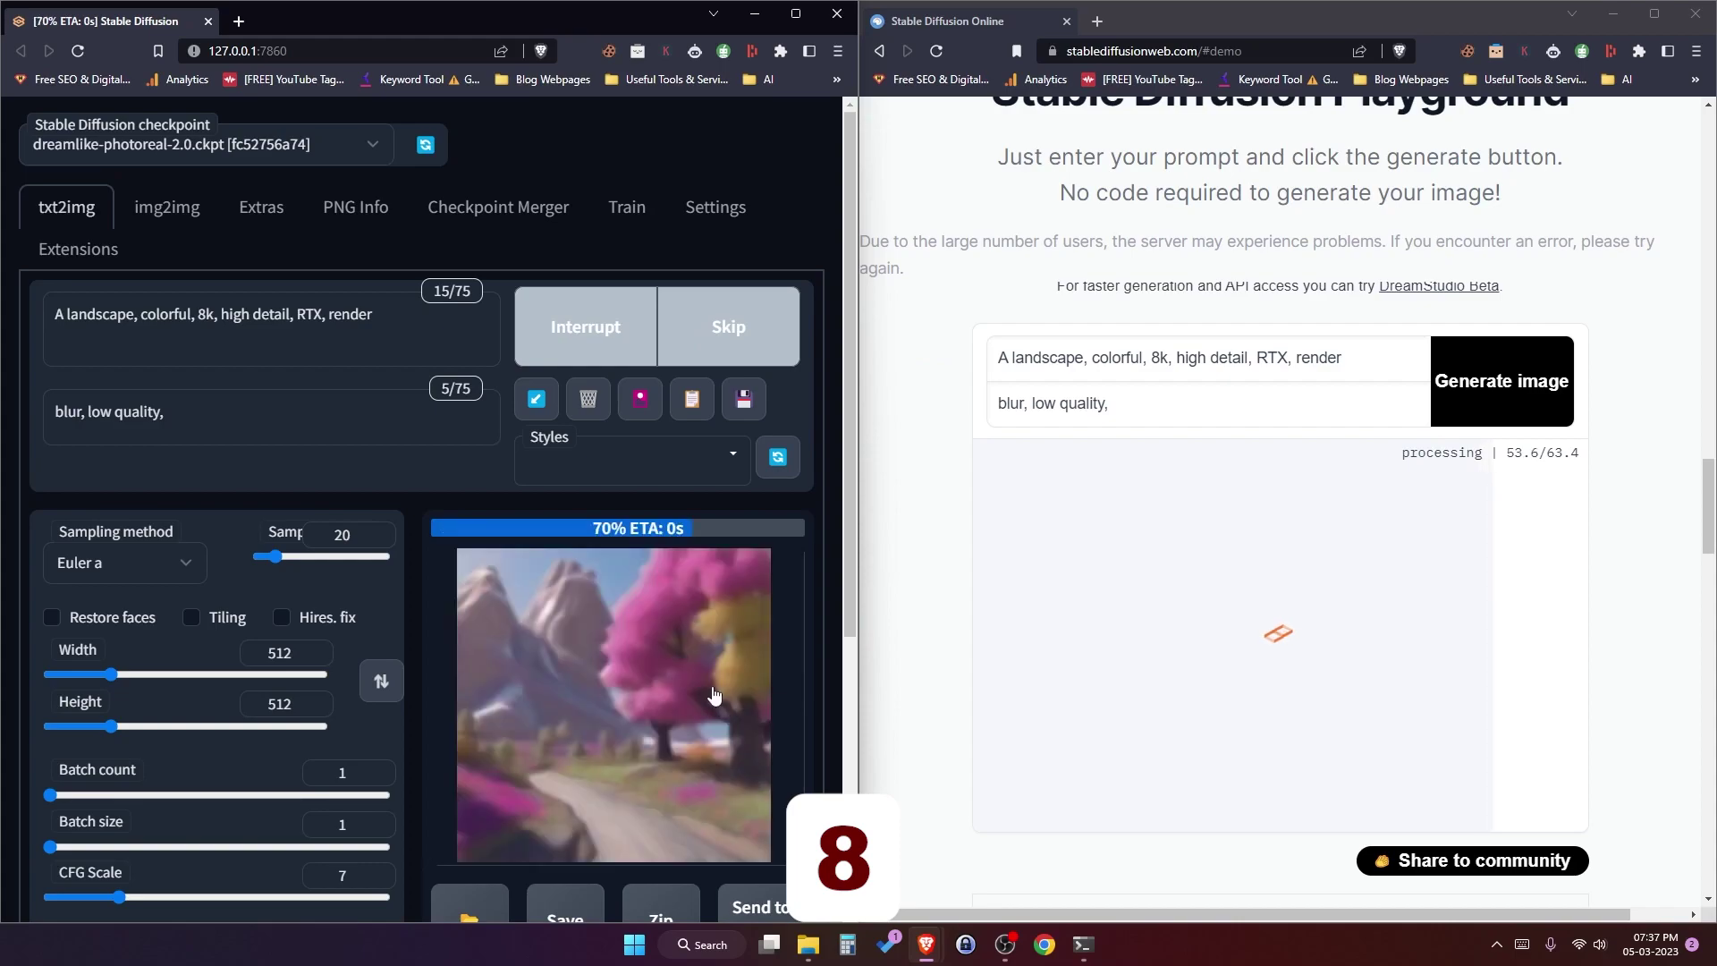
left_click(708, 337)
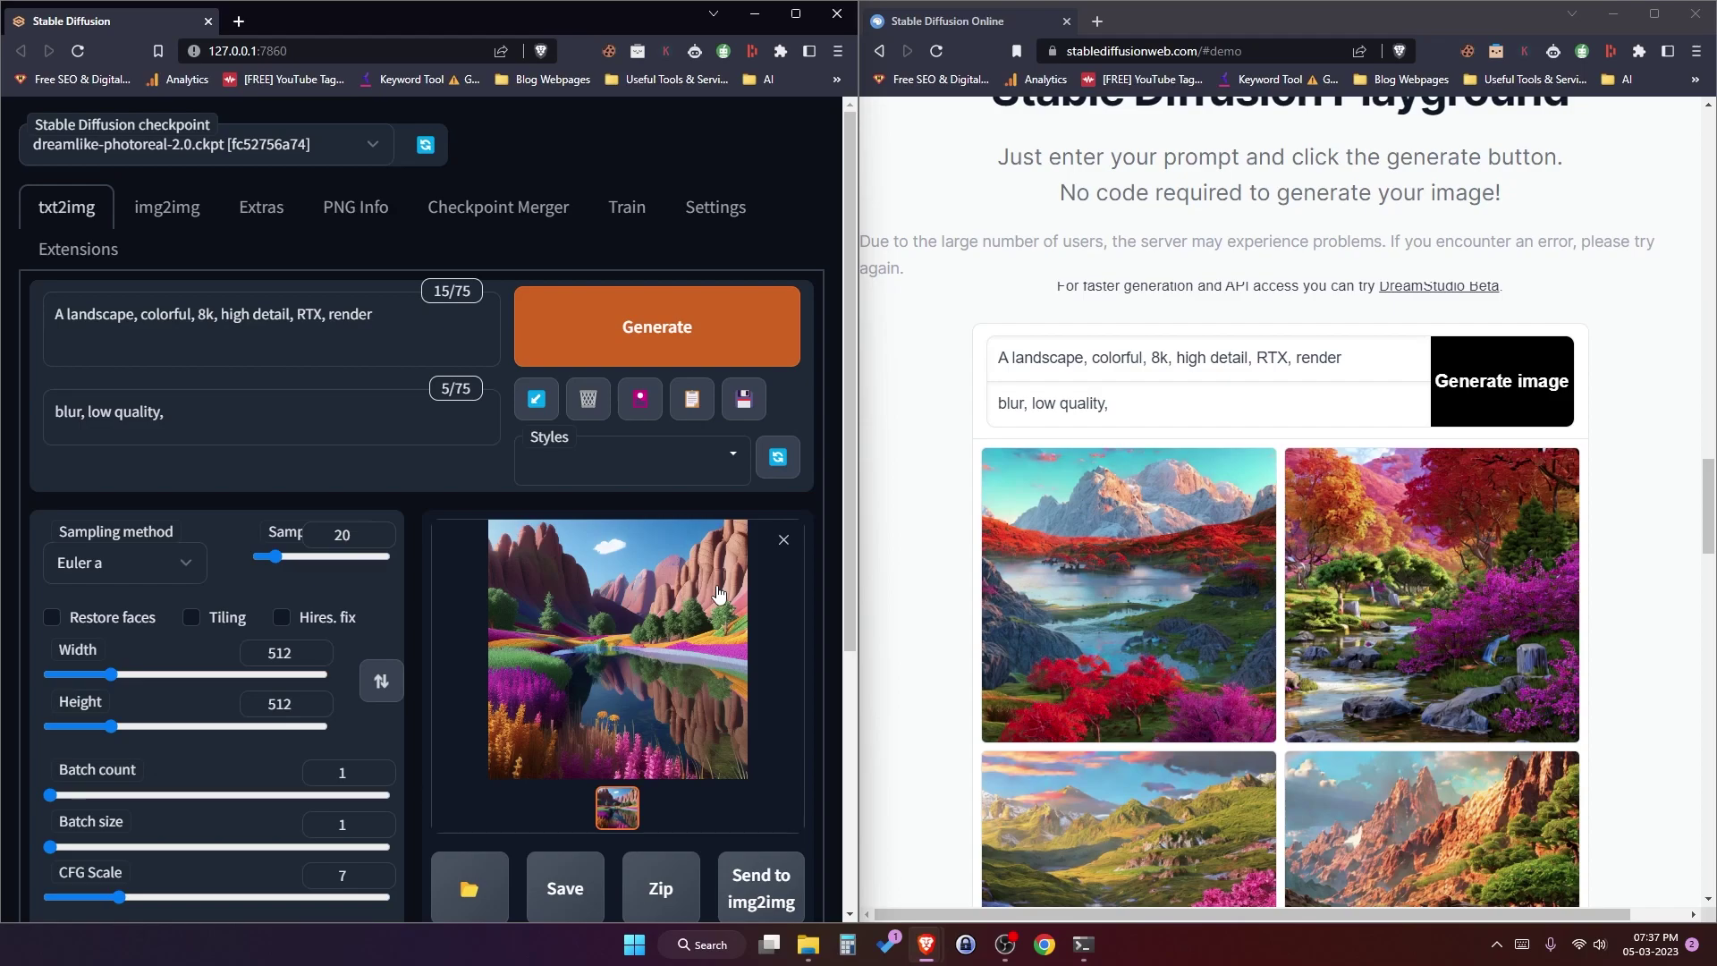
Reload the online demo, generate 'a cute kid, holding a knife, cutting bread', and maximize the window.
left_click(931, 434)
key("F5")
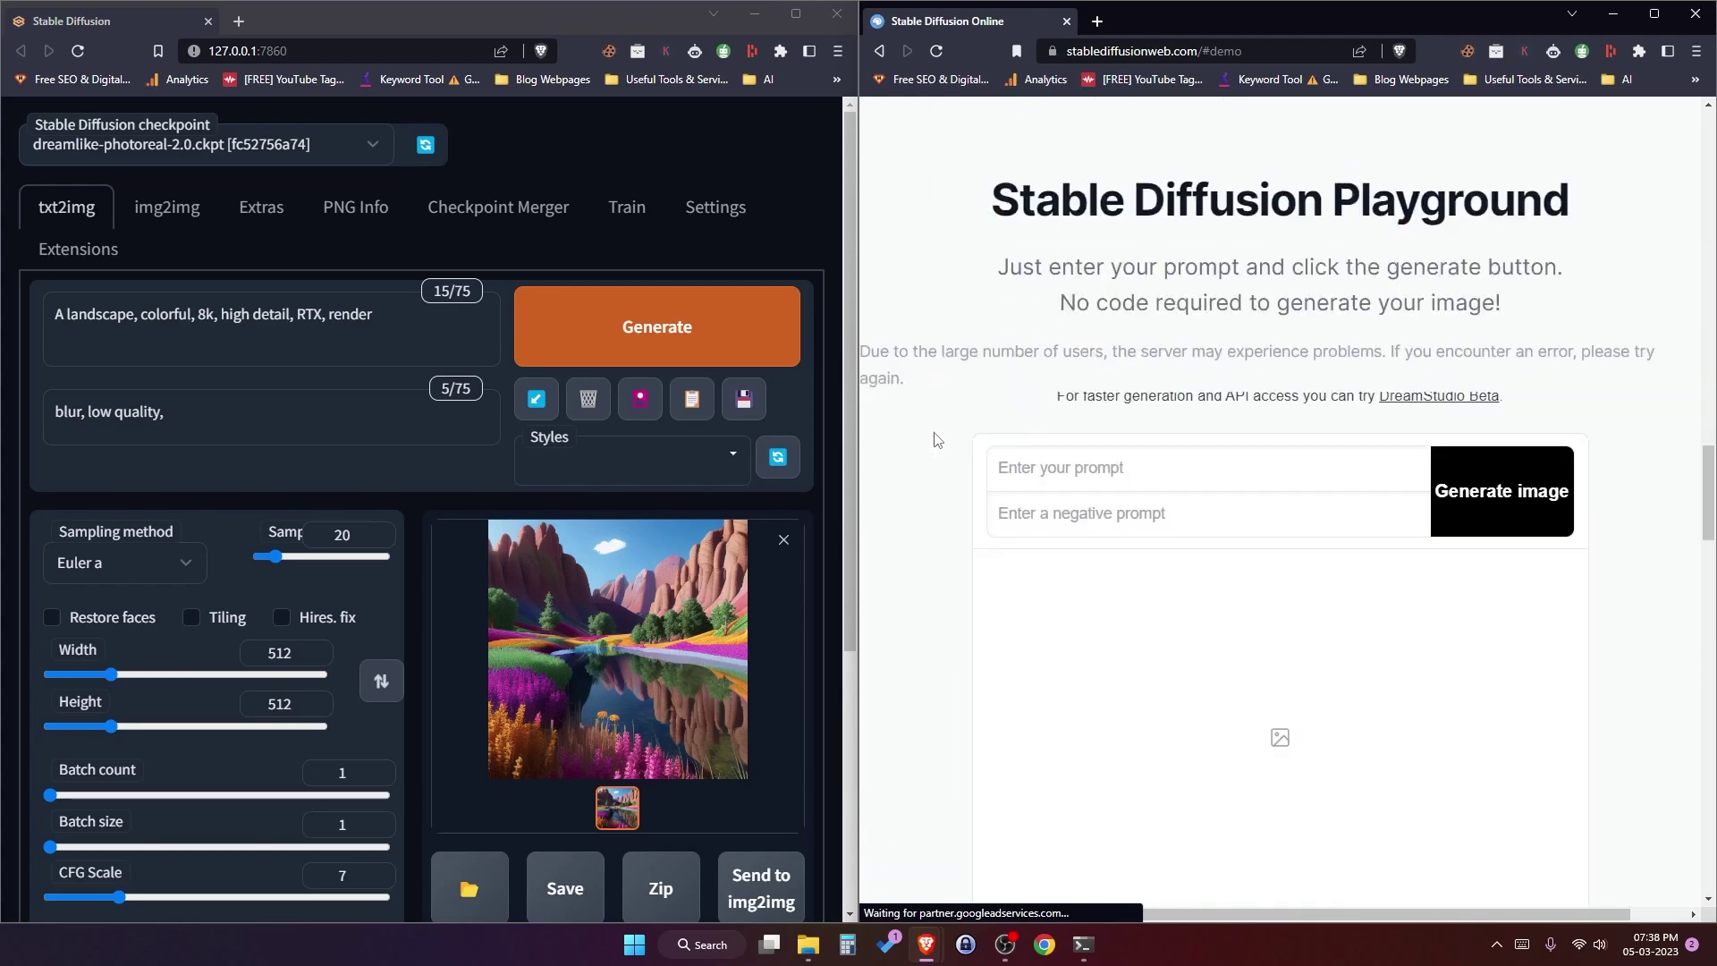
left_click(1067, 469)
type("a cute kid holding a knife, cutting bread")
key("ctrl+a")
left_click(1469, 490)
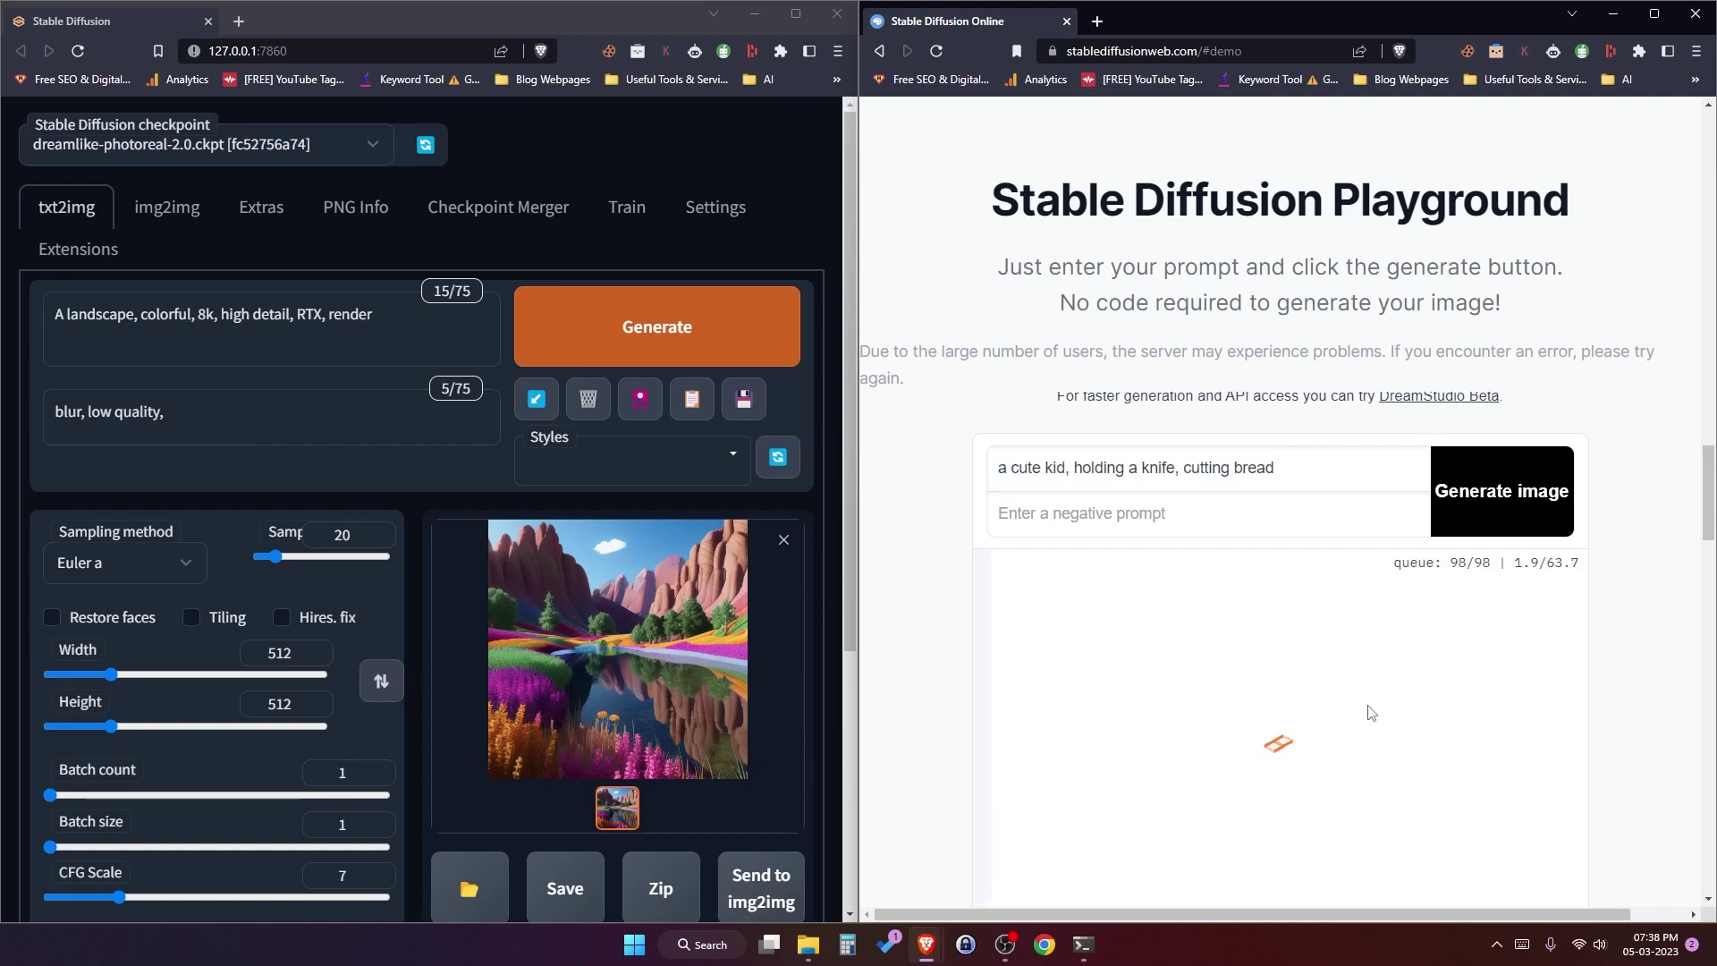
key("super+Up")
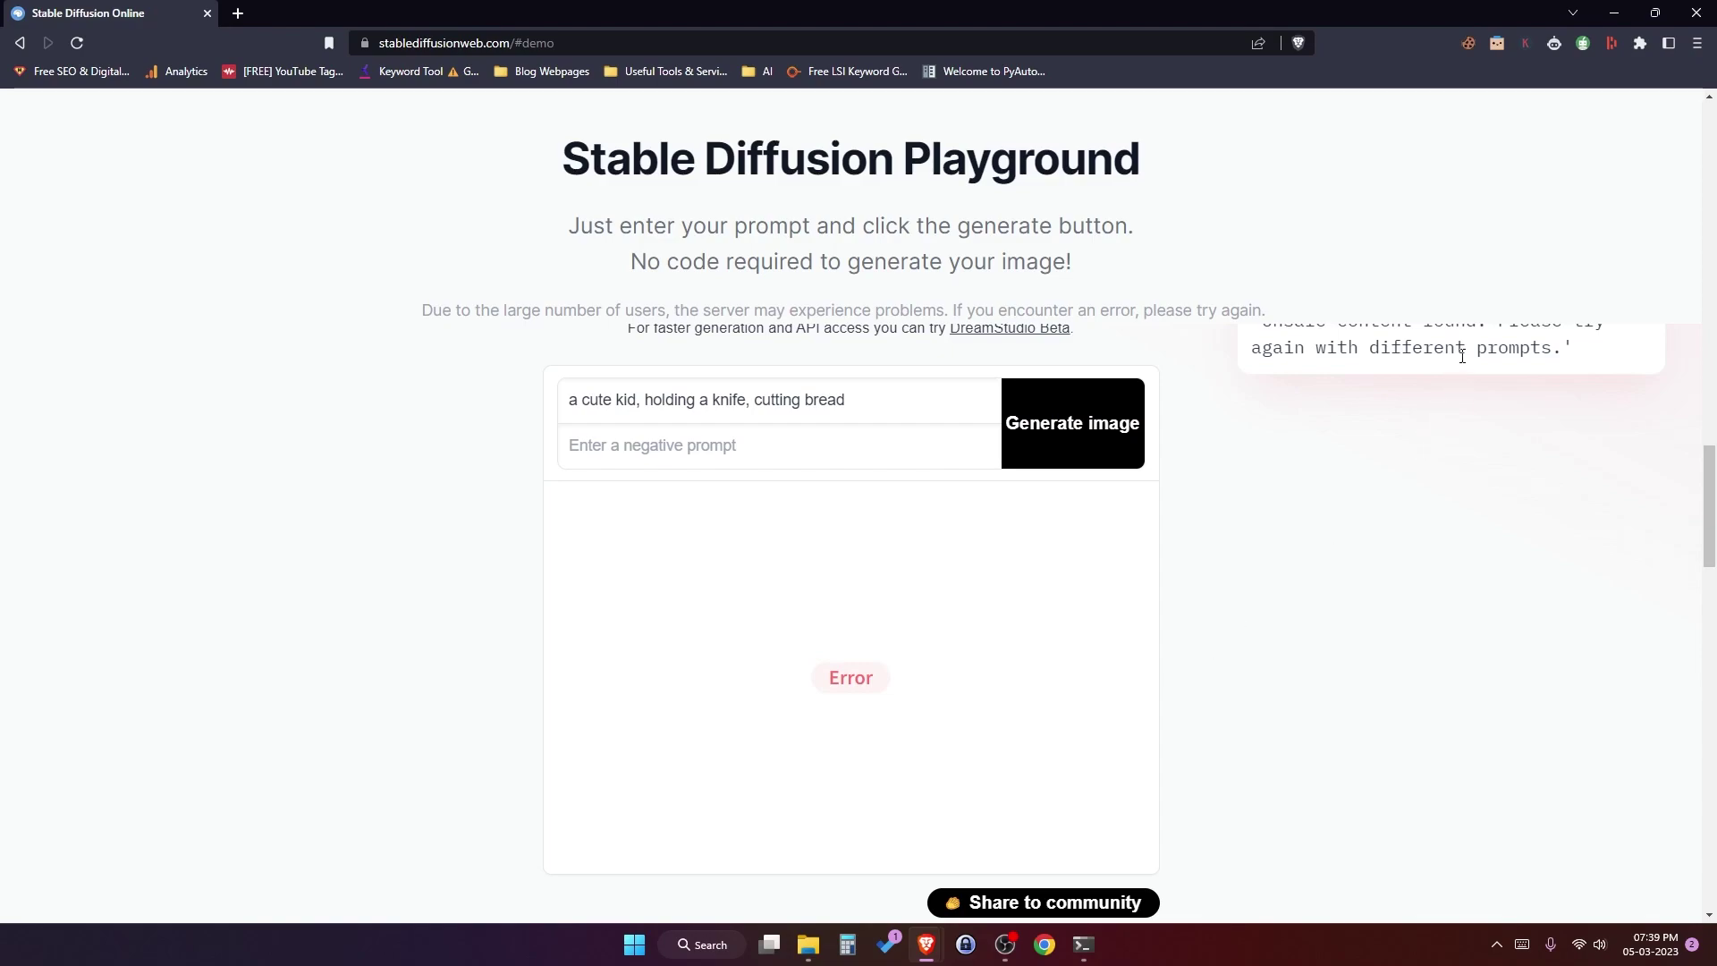
Highlight the error toast asking for different prompts.
left_click_drag(1583, 360, 1258, 318)
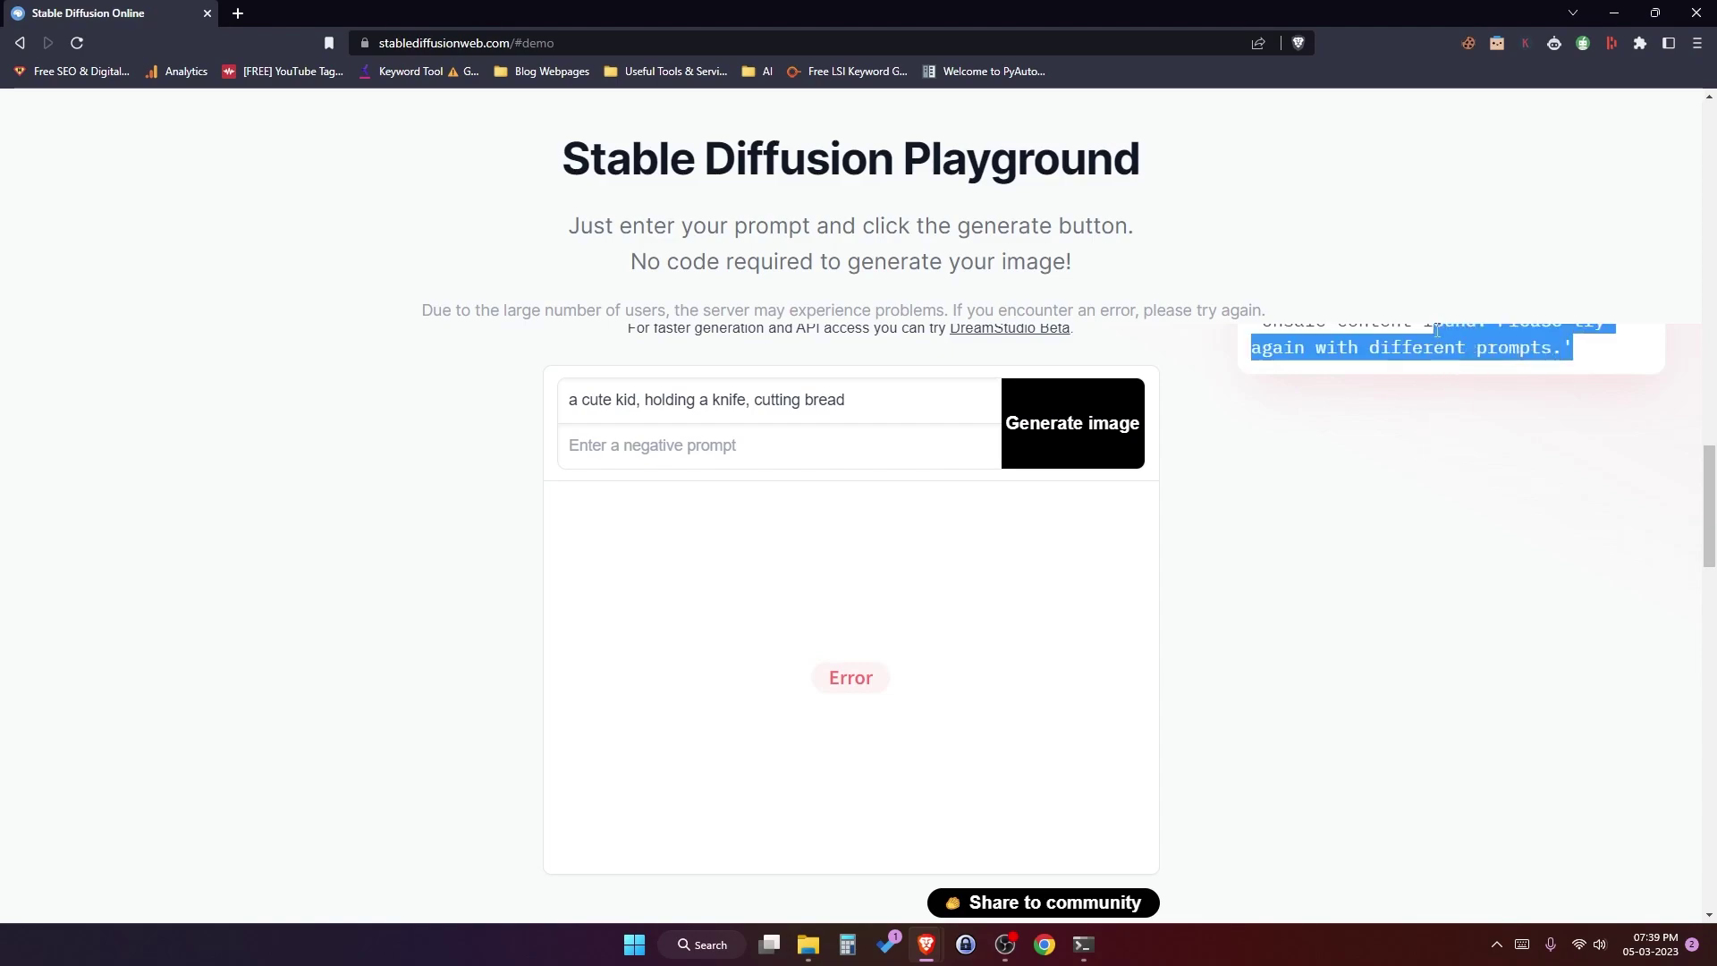
right_click(1295, 346)
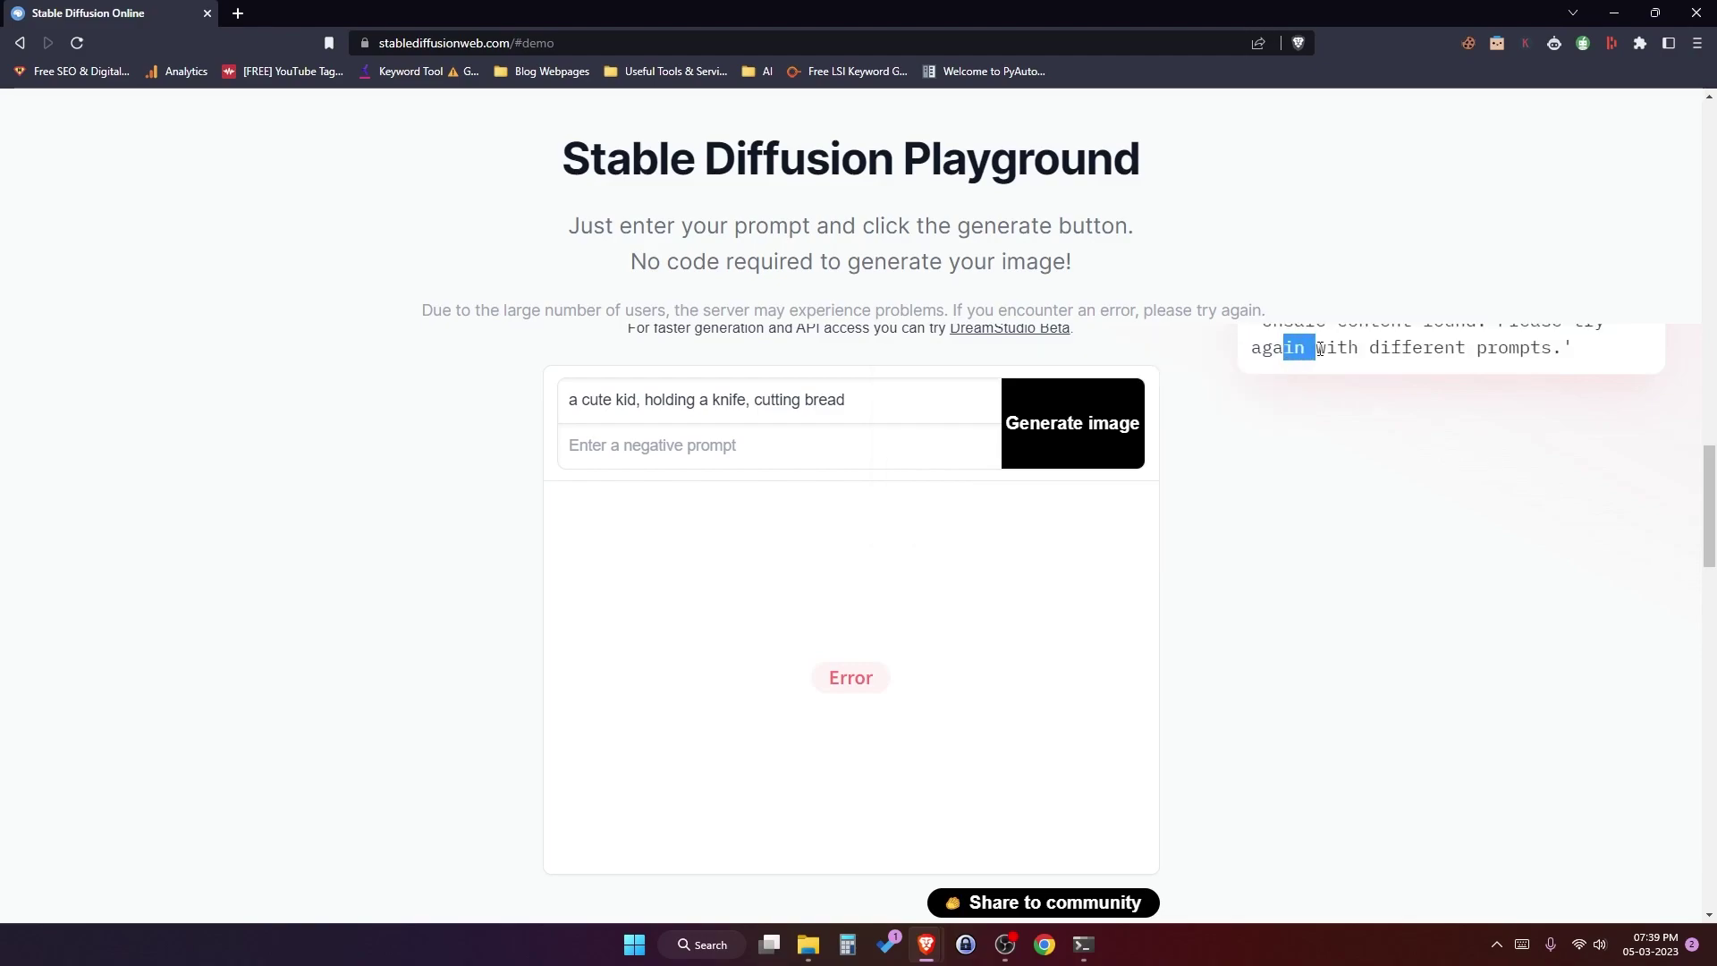
left_click_drag(1332, 351, 1573, 354)
left_click(1582, 424)
Highlight 'kid', 'knife' and 'cute kid, holding a knife' in the prompt.
double_click(715, 400)
double_click(623, 398)
left_click_drag(591, 400, 755, 400)
left_click(1458, 469)
left_click_drag(581, 400, 638, 403)
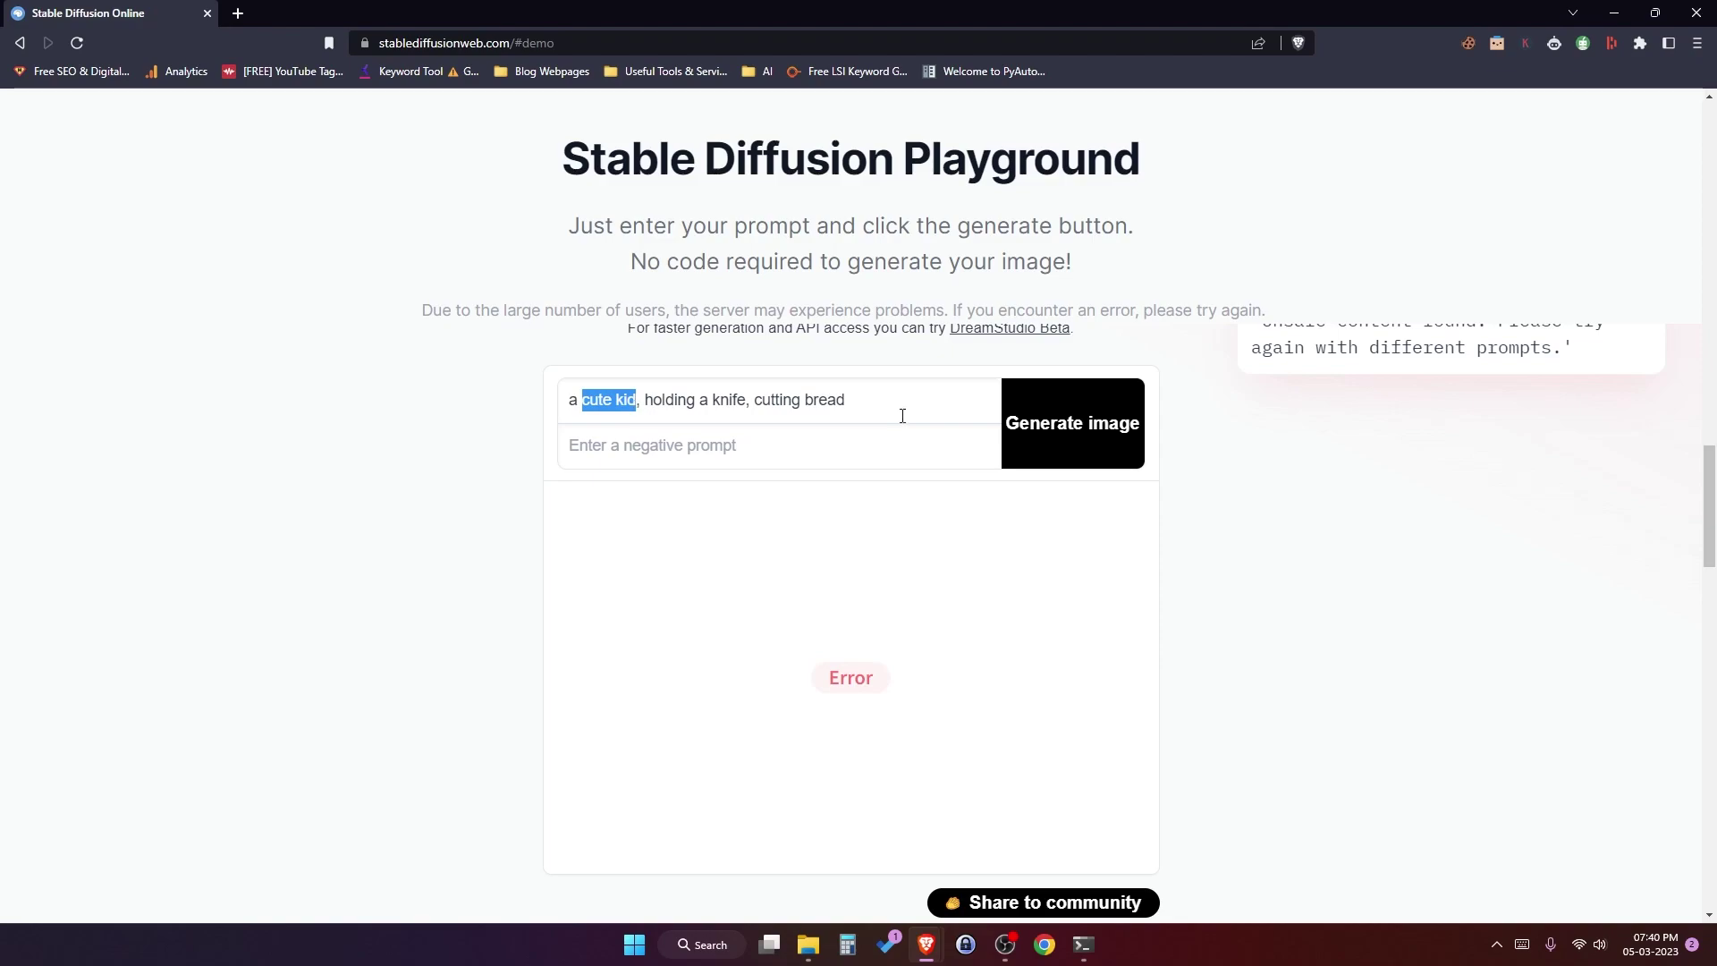
left_click(1378, 559)
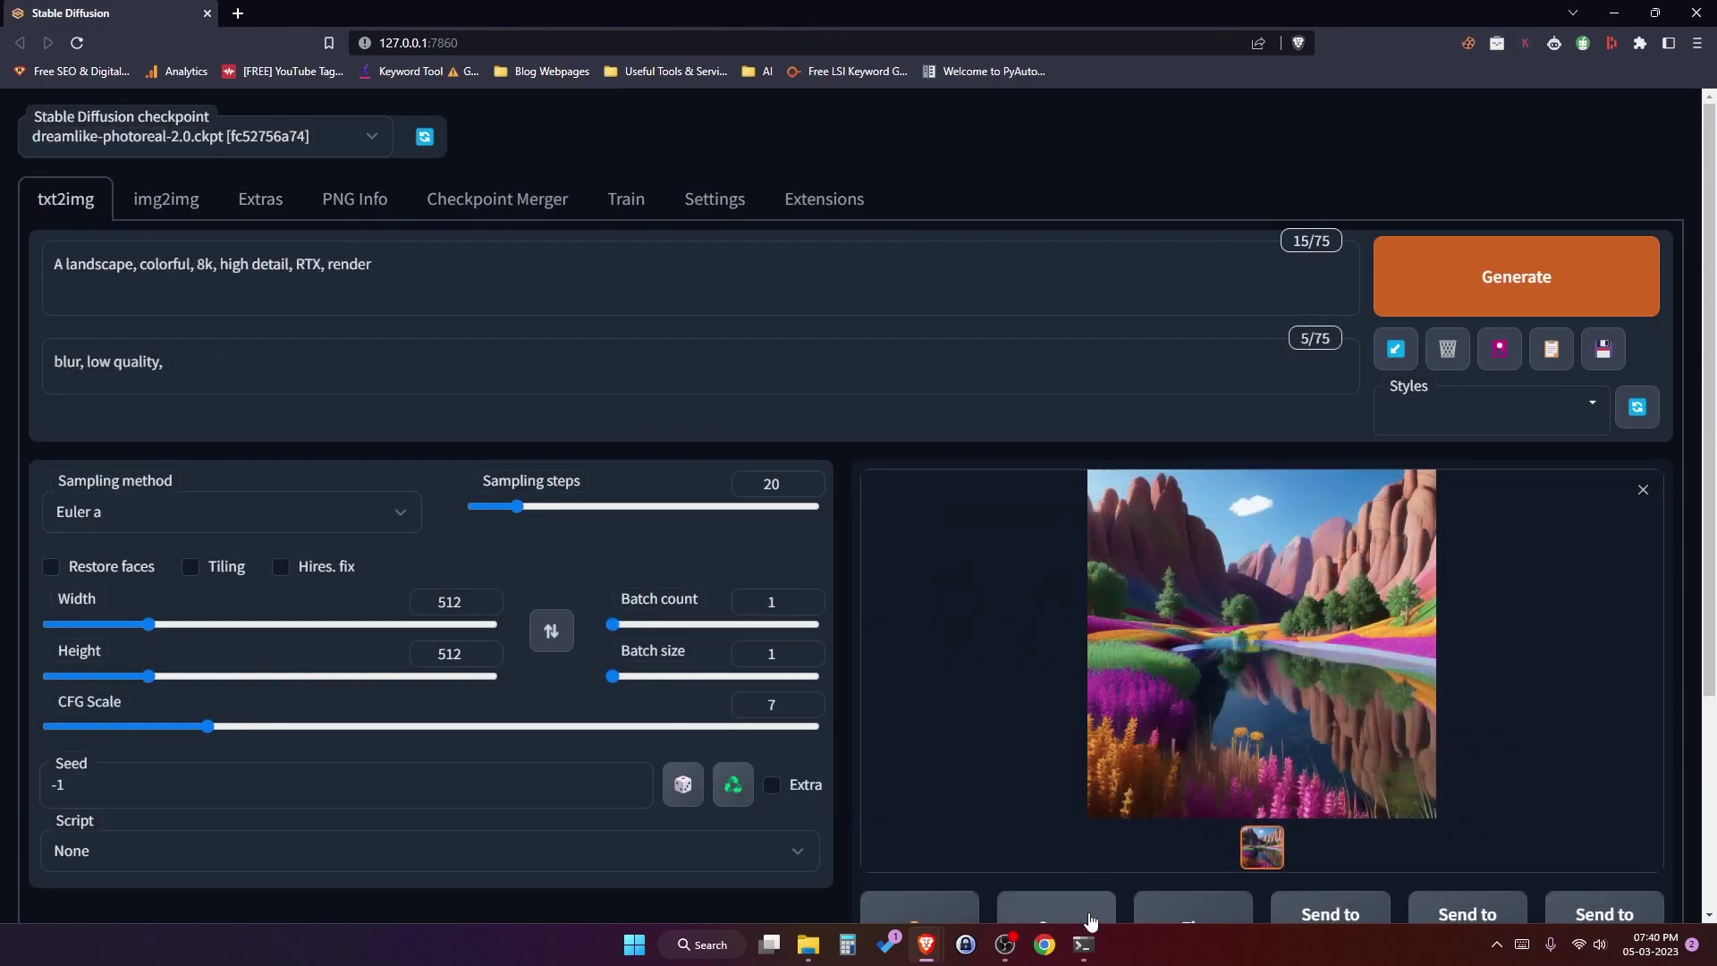
mouse_move(1081, 846)
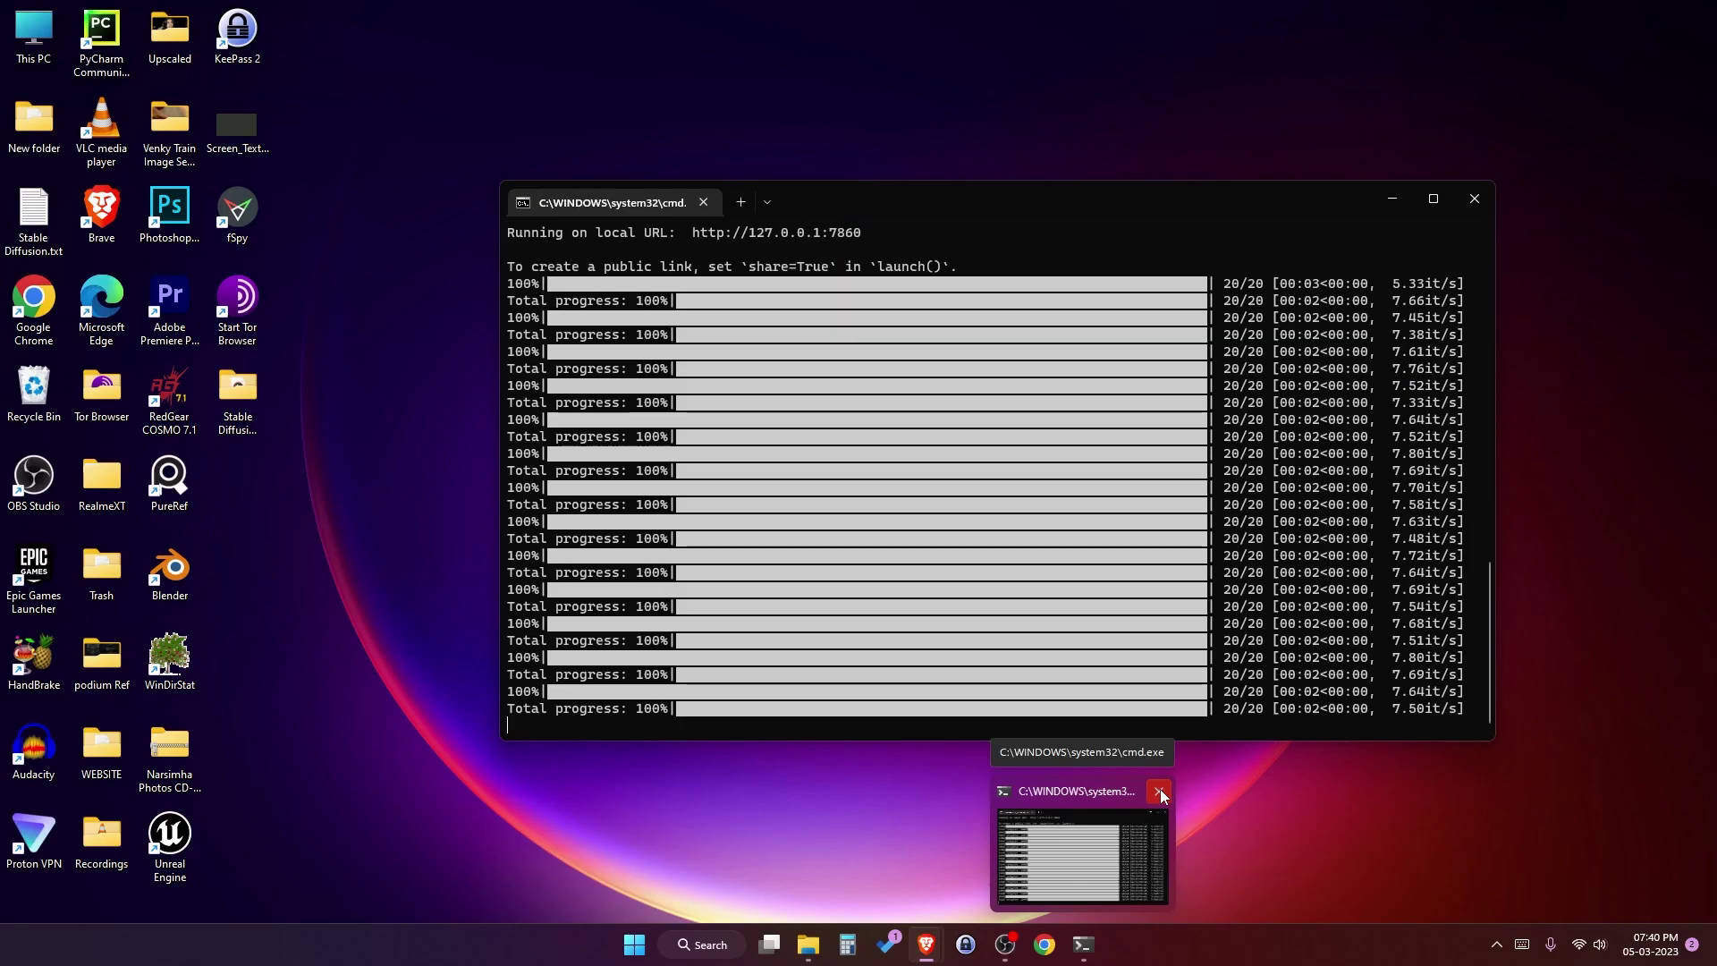
Close cmd and the browser, and create a shortcut to webui-user.bat.
left_click(1161, 789)
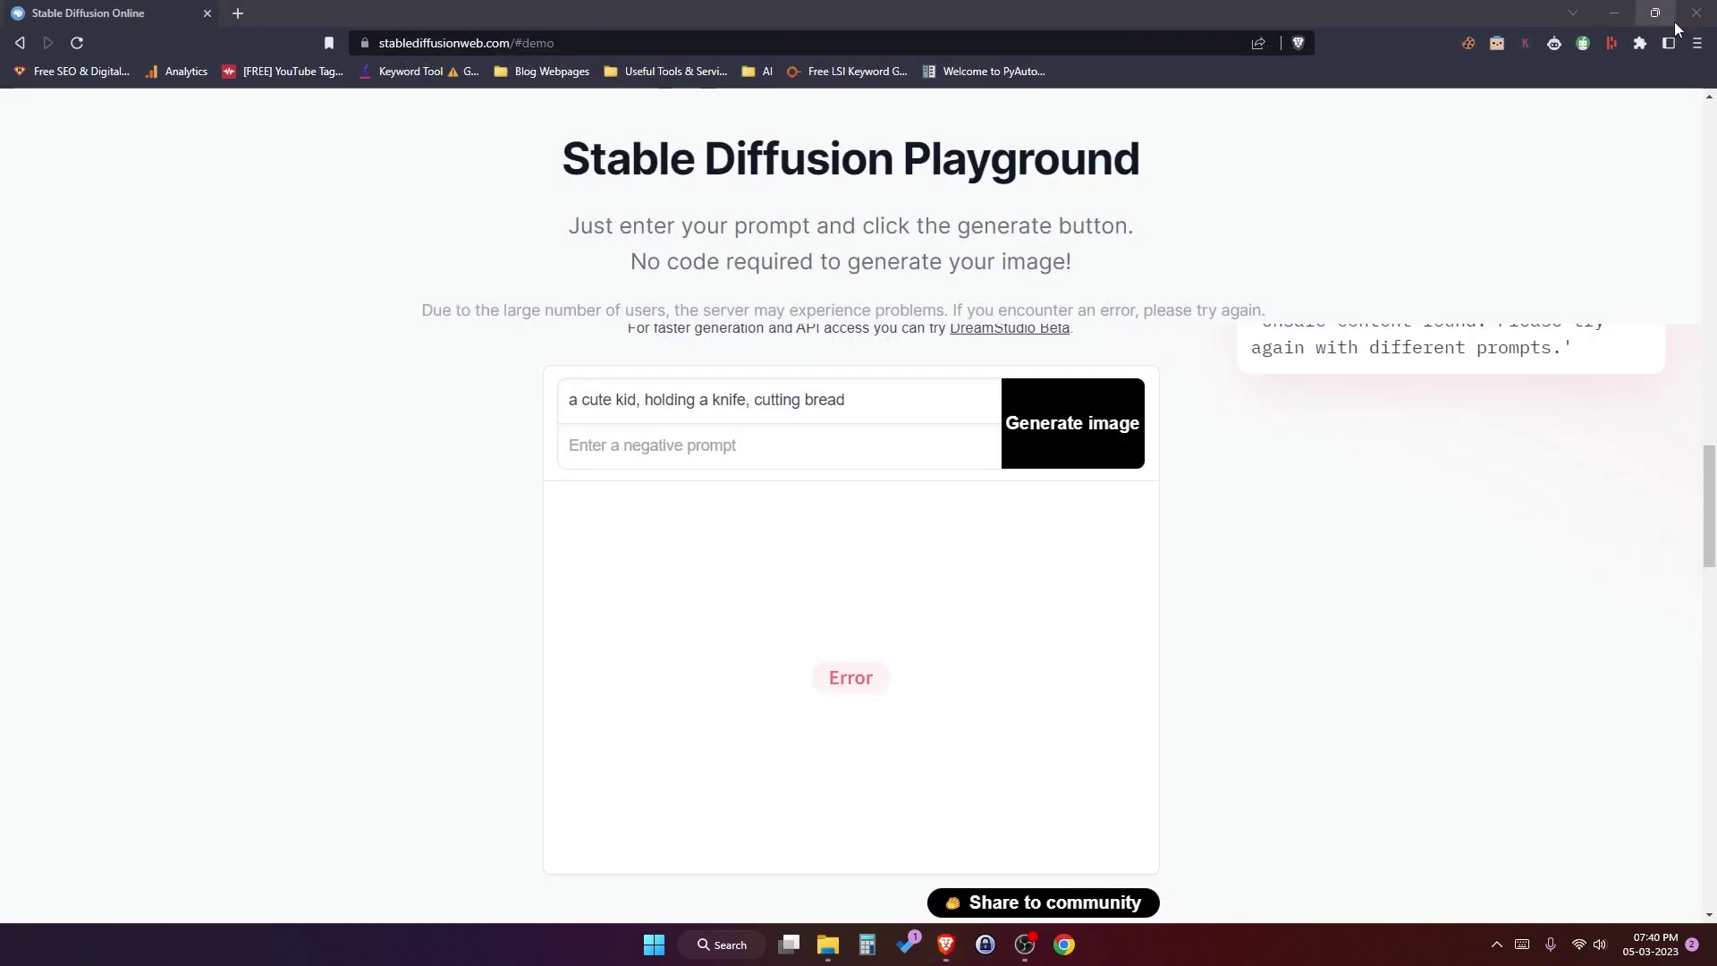
left_click(1677, 24)
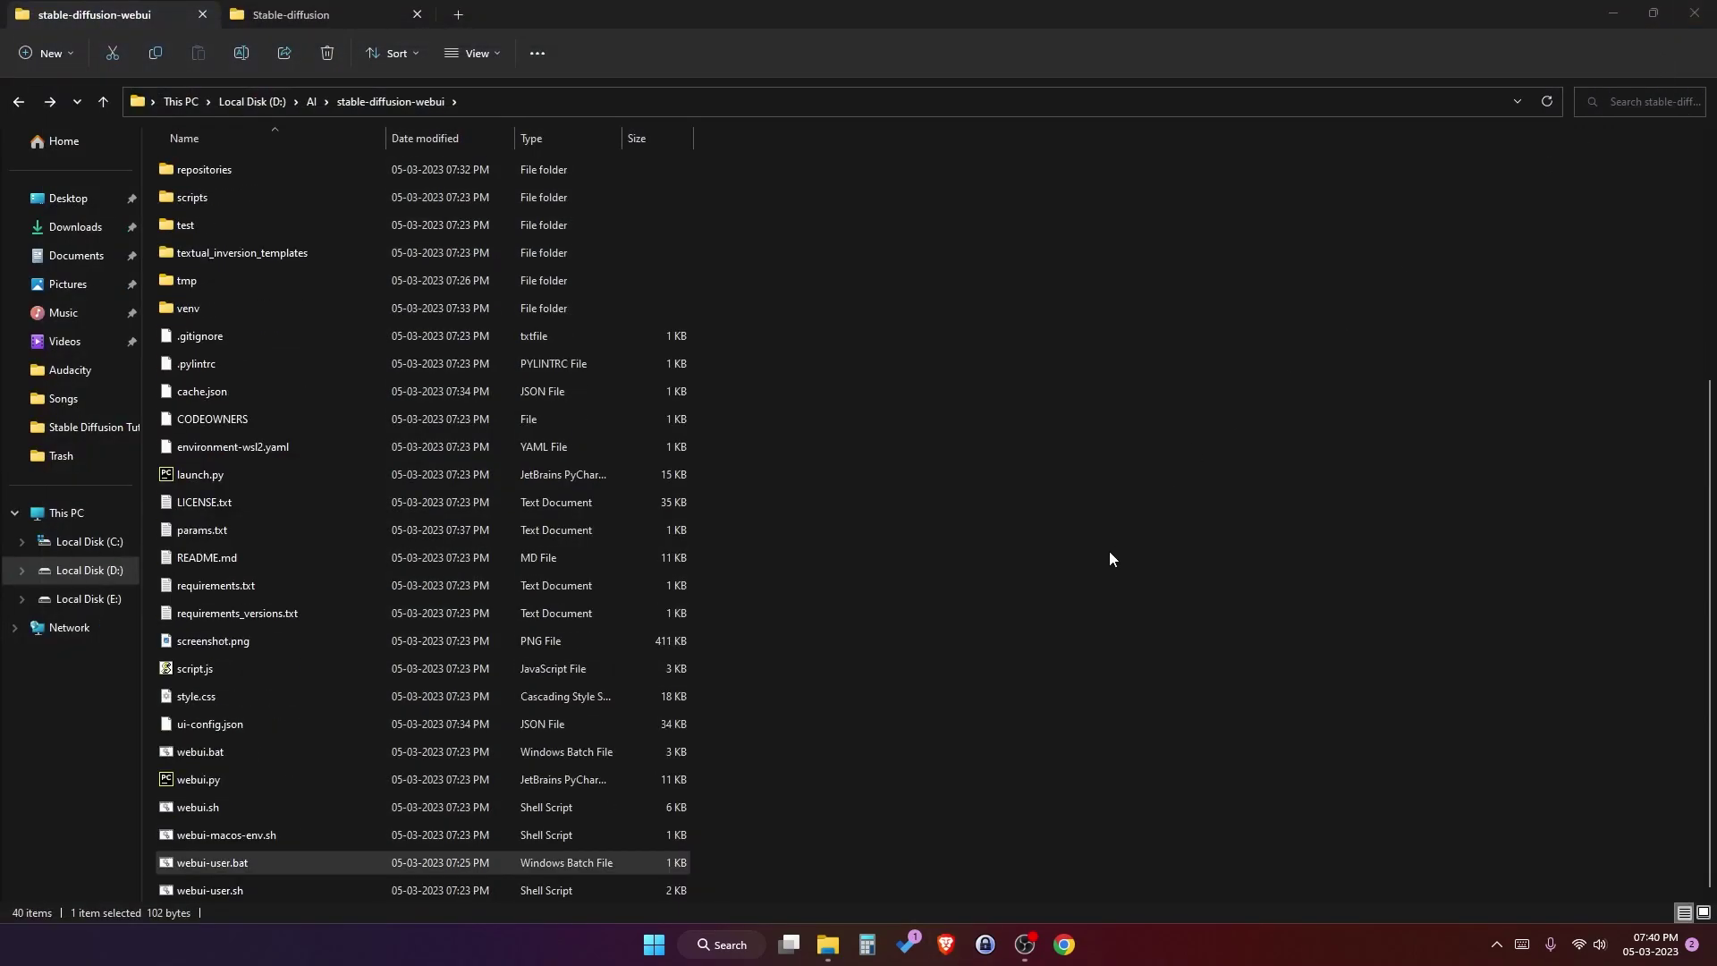
right_click(221, 861)
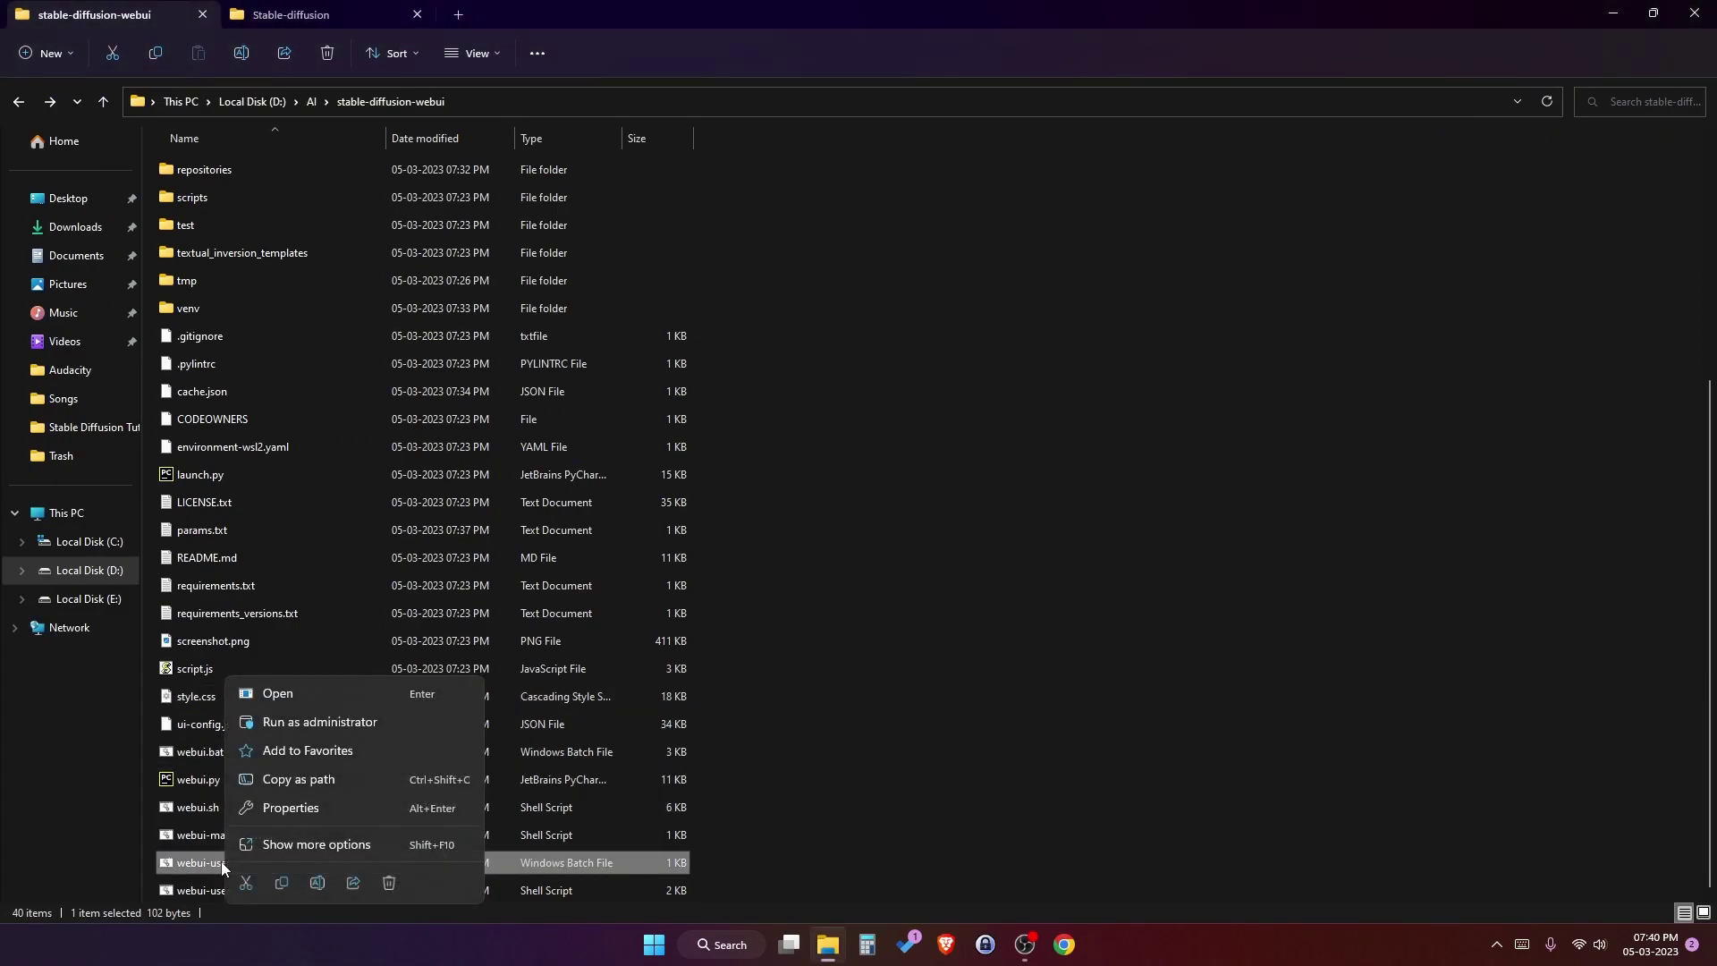
left_click(276, 848)
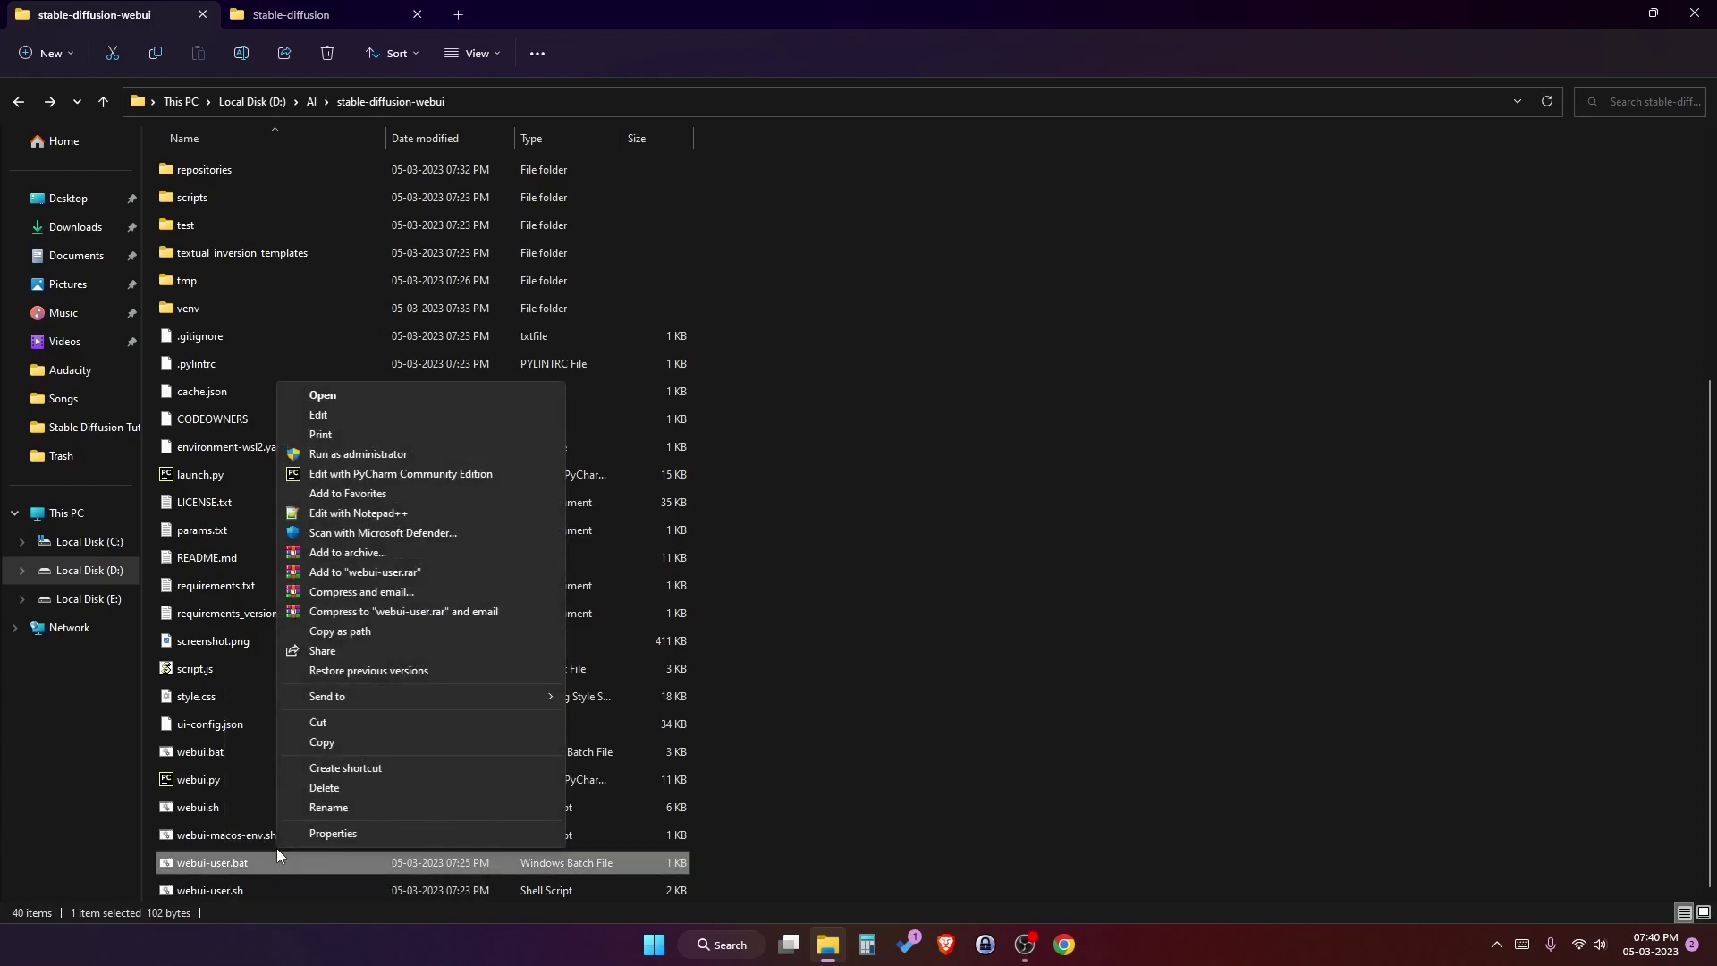
left_click(342, 766)
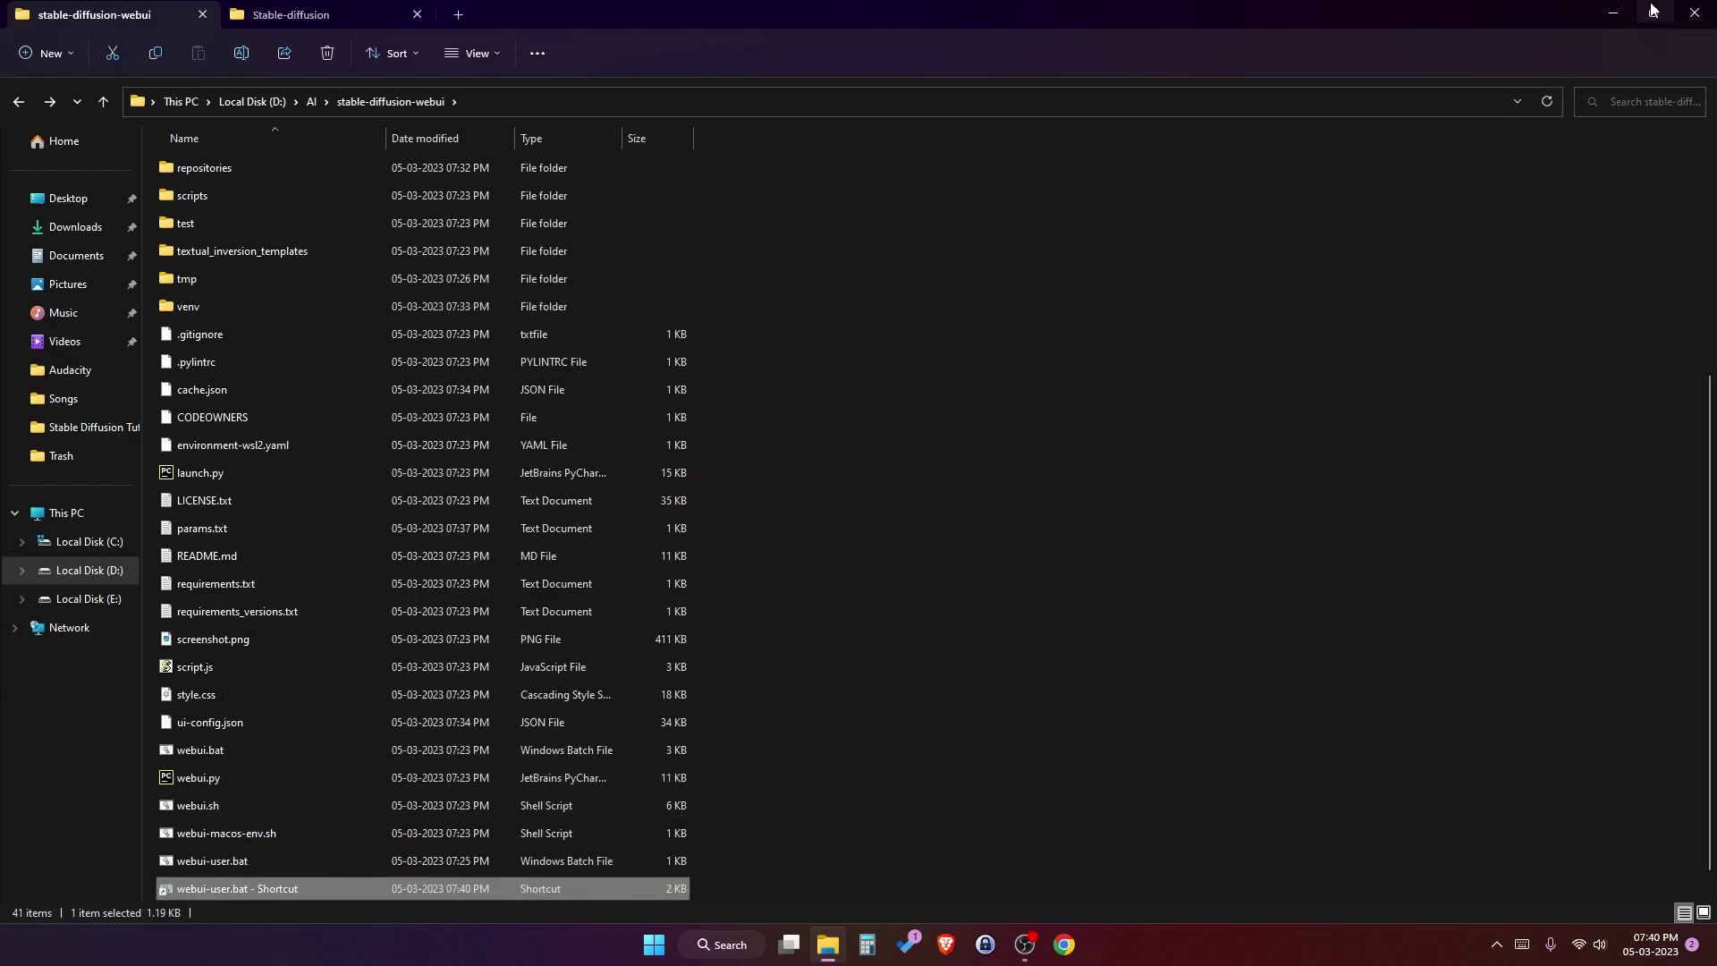
Move the webui-user shortcut to the desktop and launch the Web UI from it.
left_click(1613, 12)
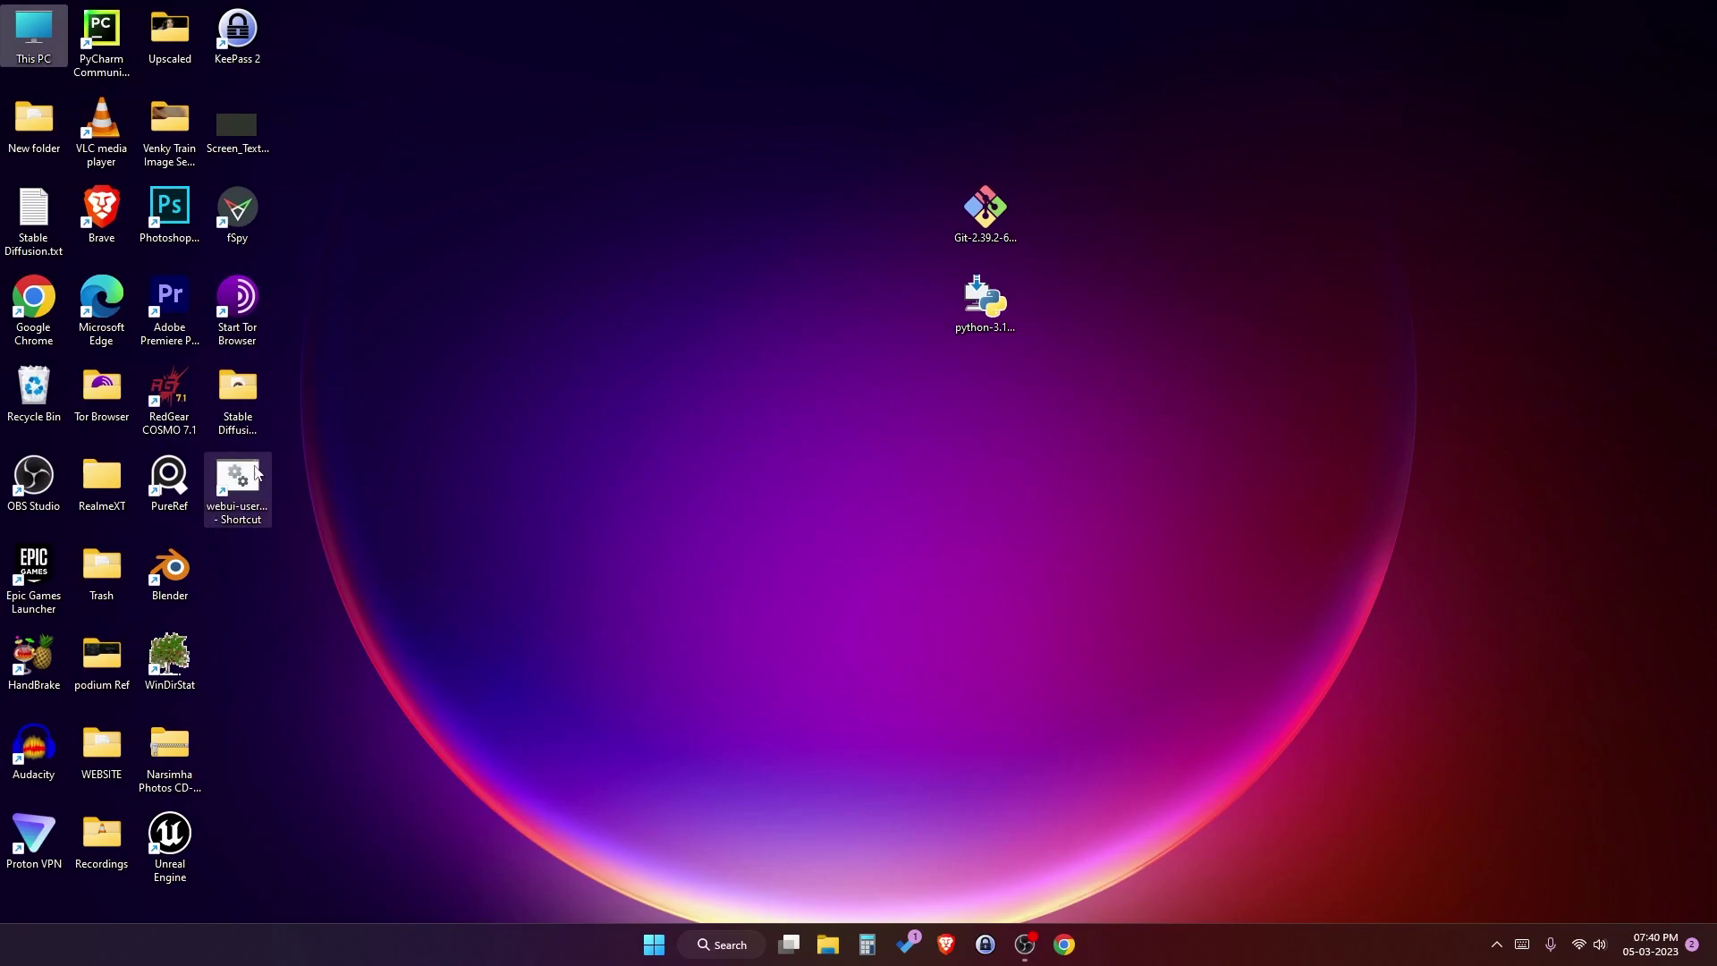
left_click_drag(256, 476, 1000, 472)
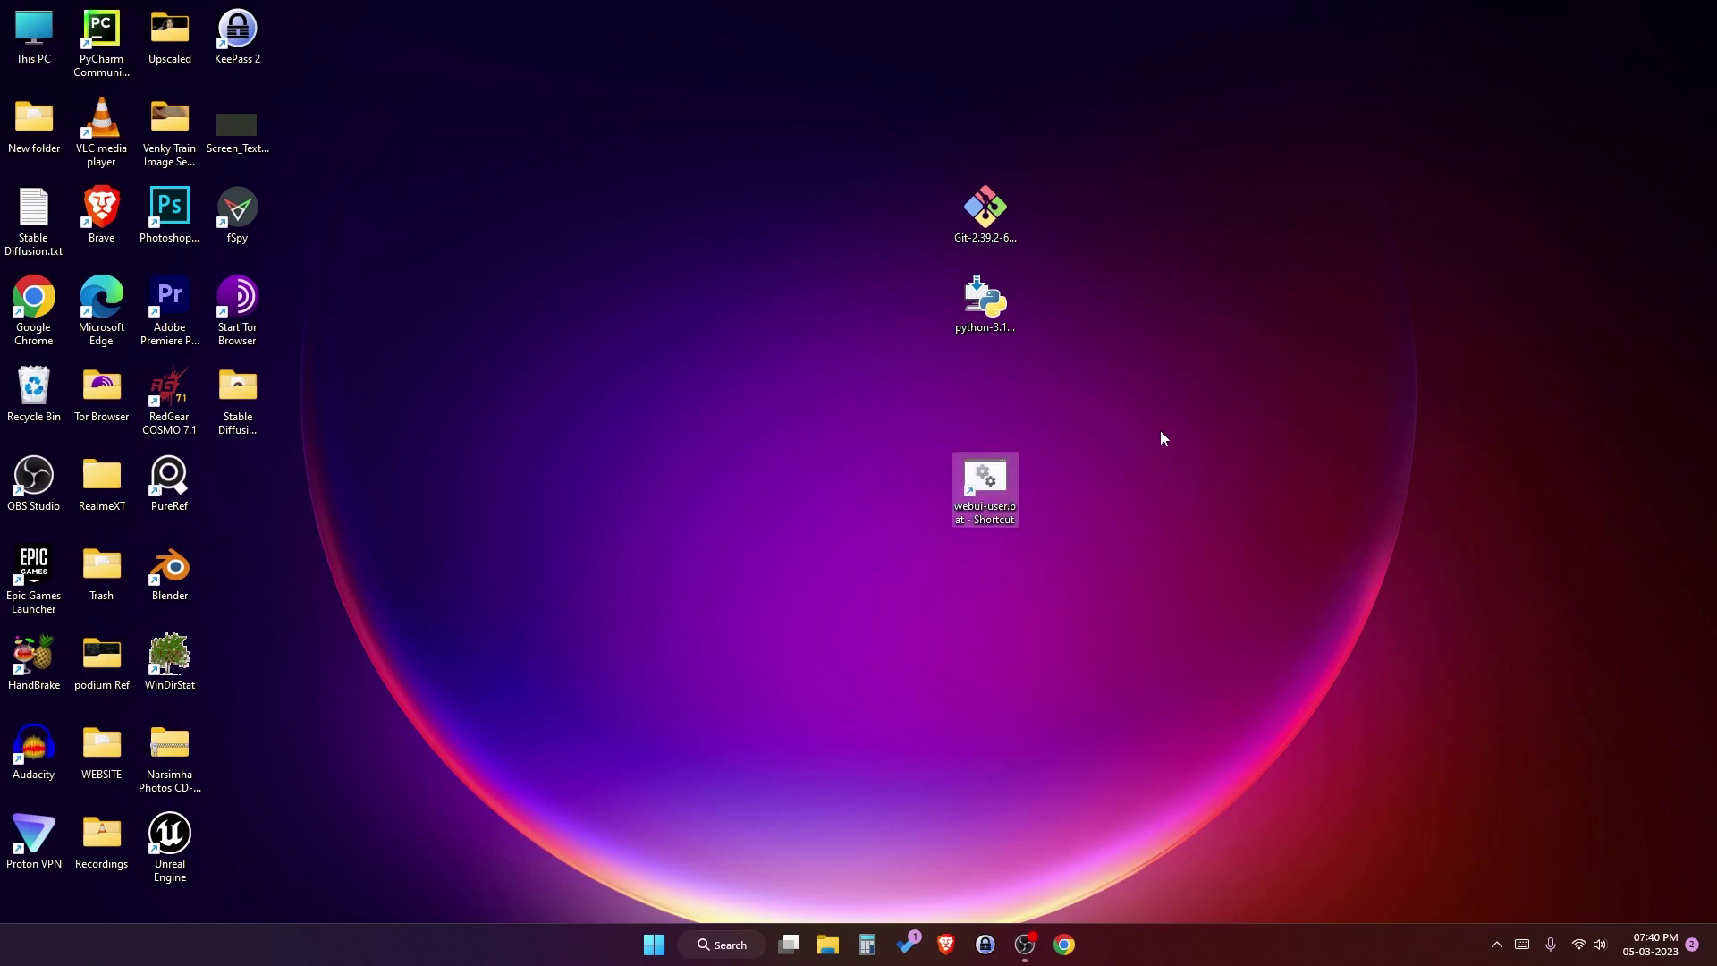
double_click(1000, 509)
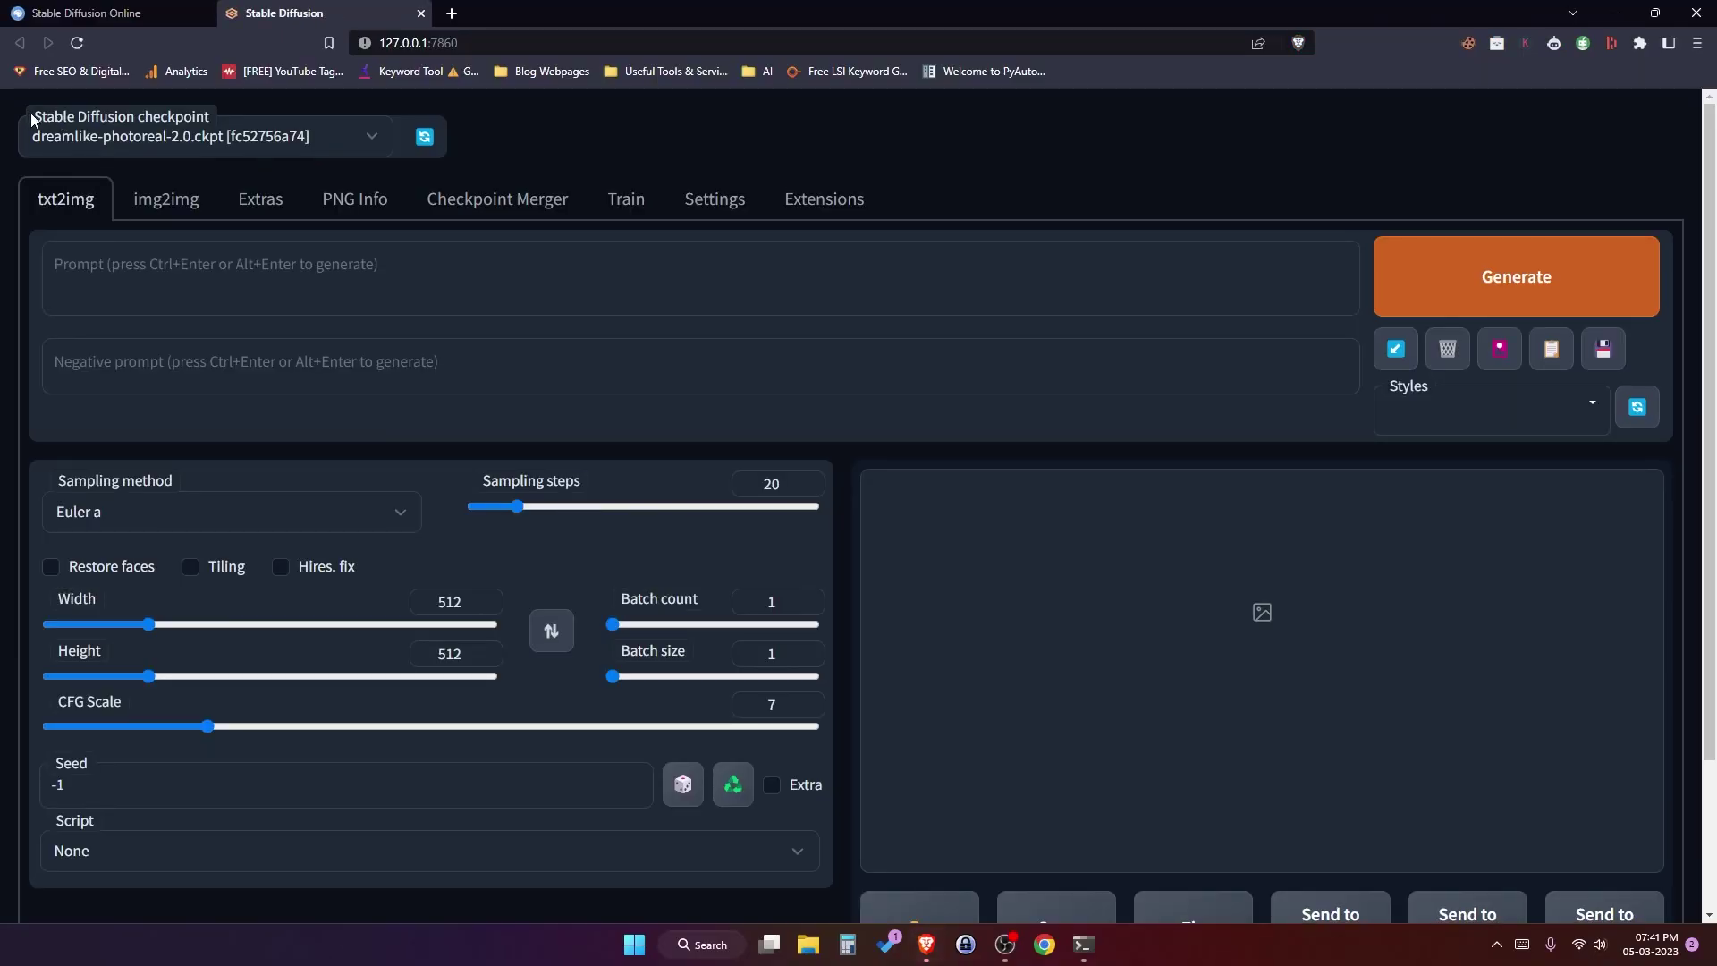
Switch the Stable Diffusion checkpoint dropdown to v1-5-pruned-emaonly.ckpt.
left_click(107, 136)
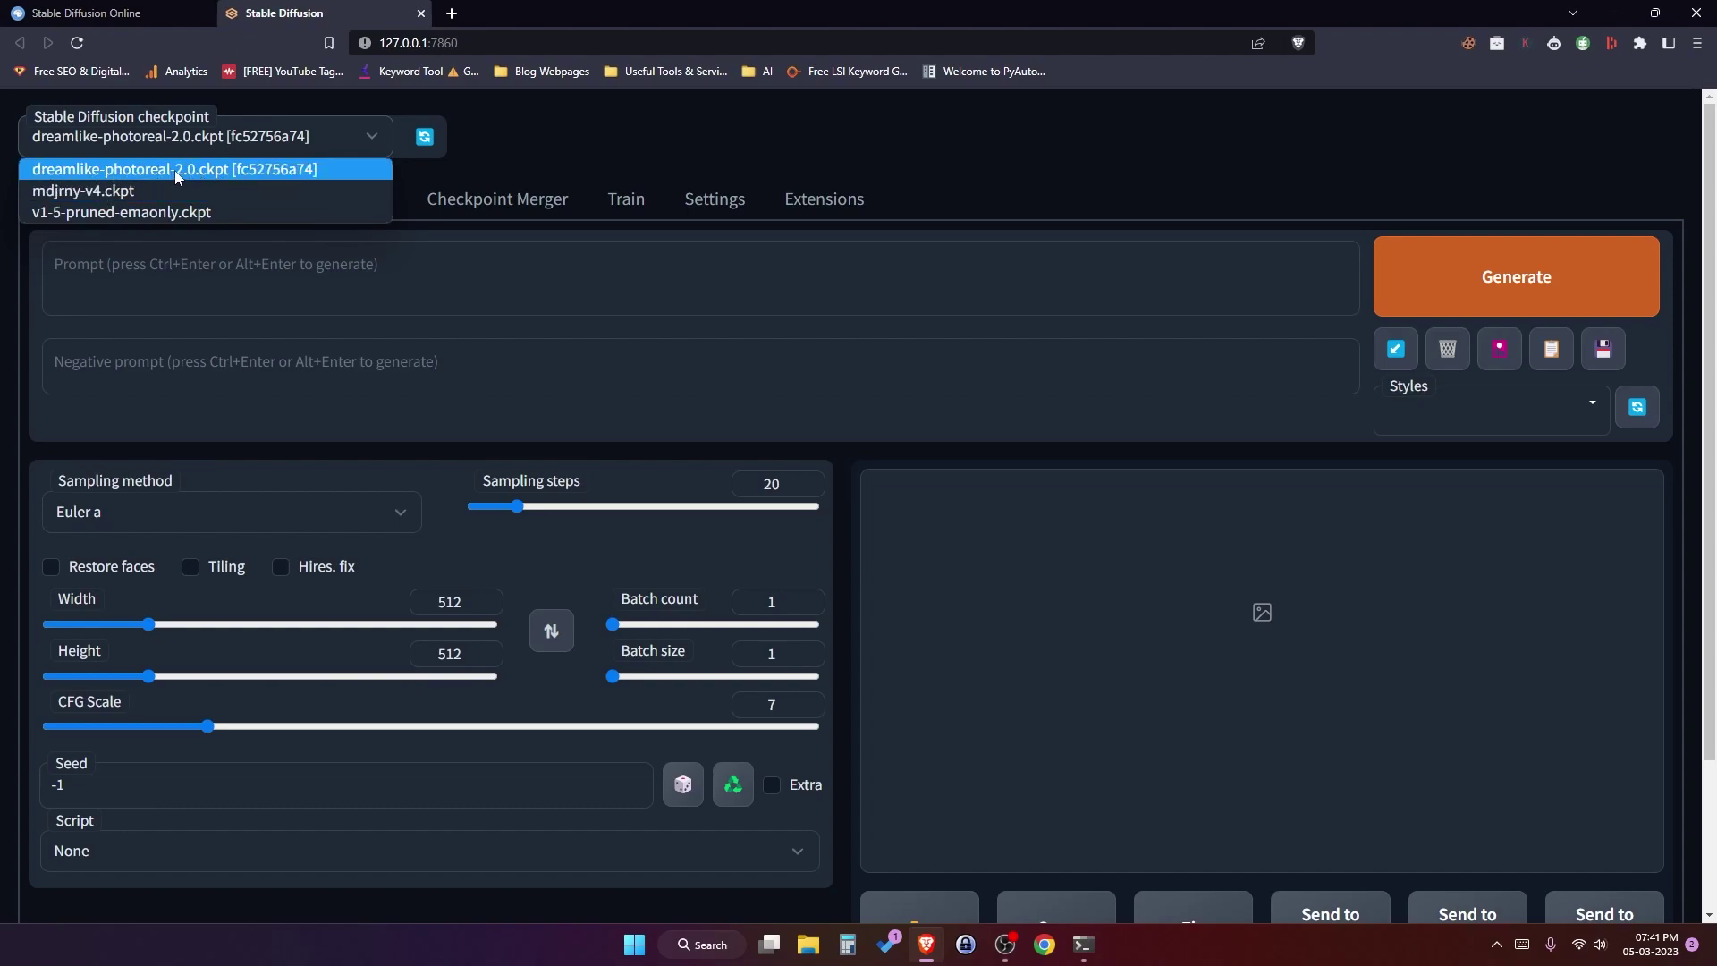
left_click(47, 214)
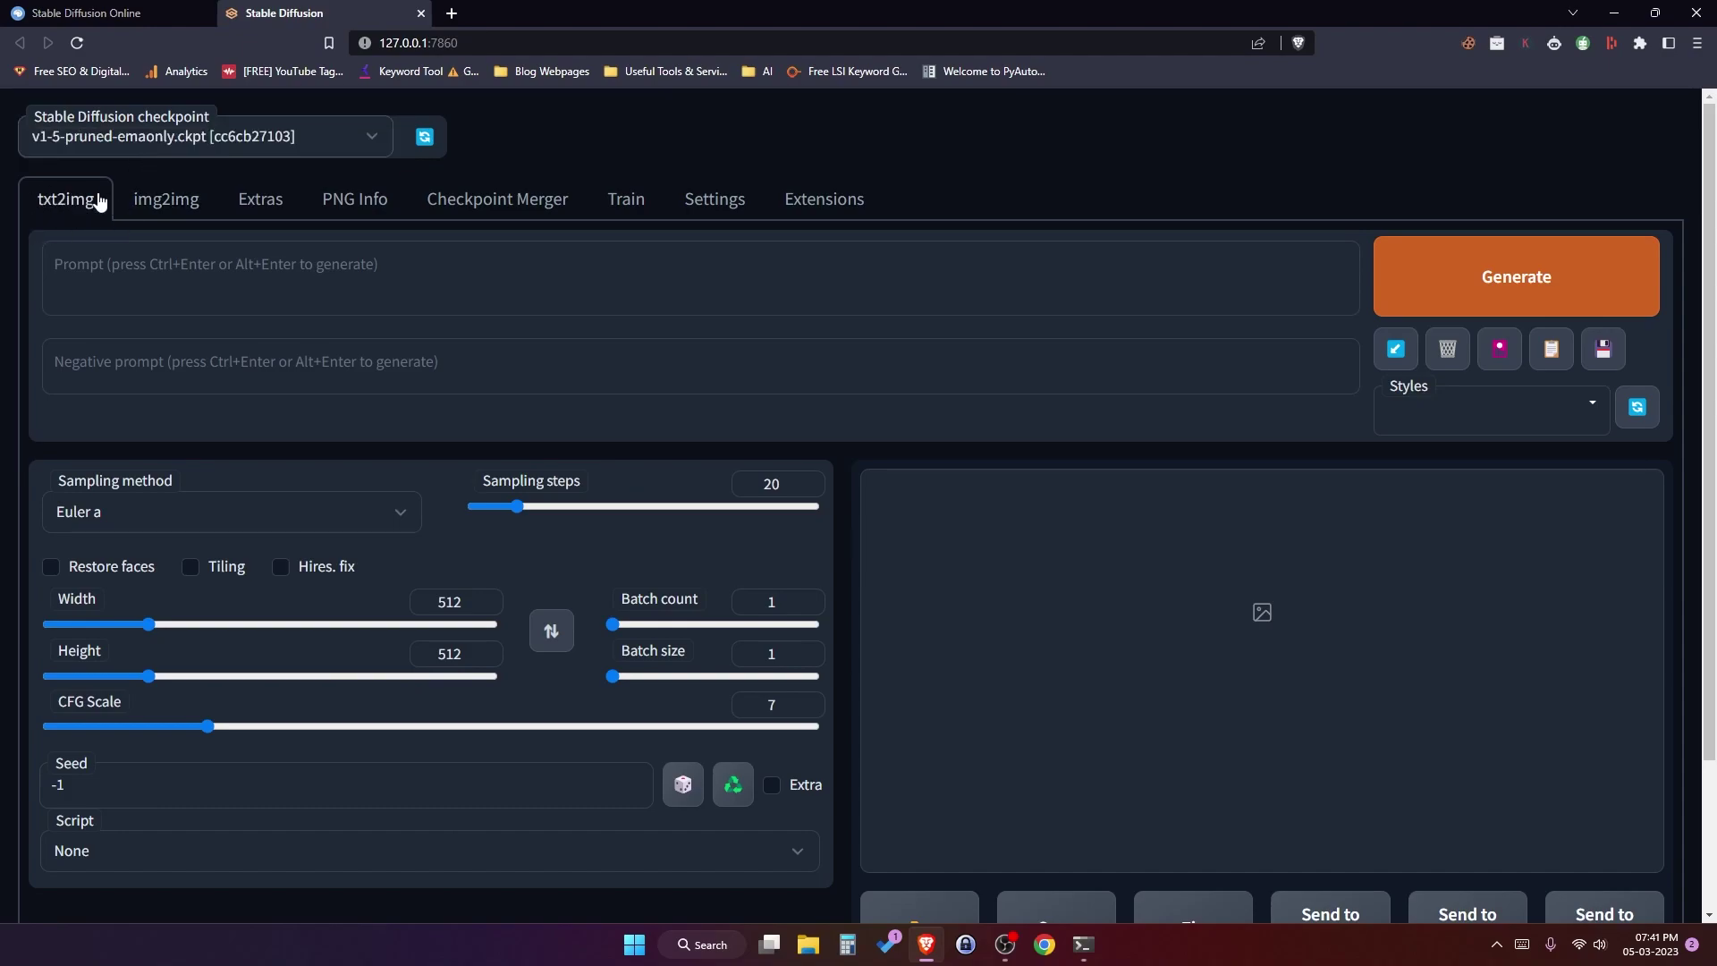
Enter the anime guy with a cat prompt and a blur, pixelated, bad-quality negative prompt.
left_click(116, 285)
type("anime guy, holding a cat, in a garden, clouds, blue sky")
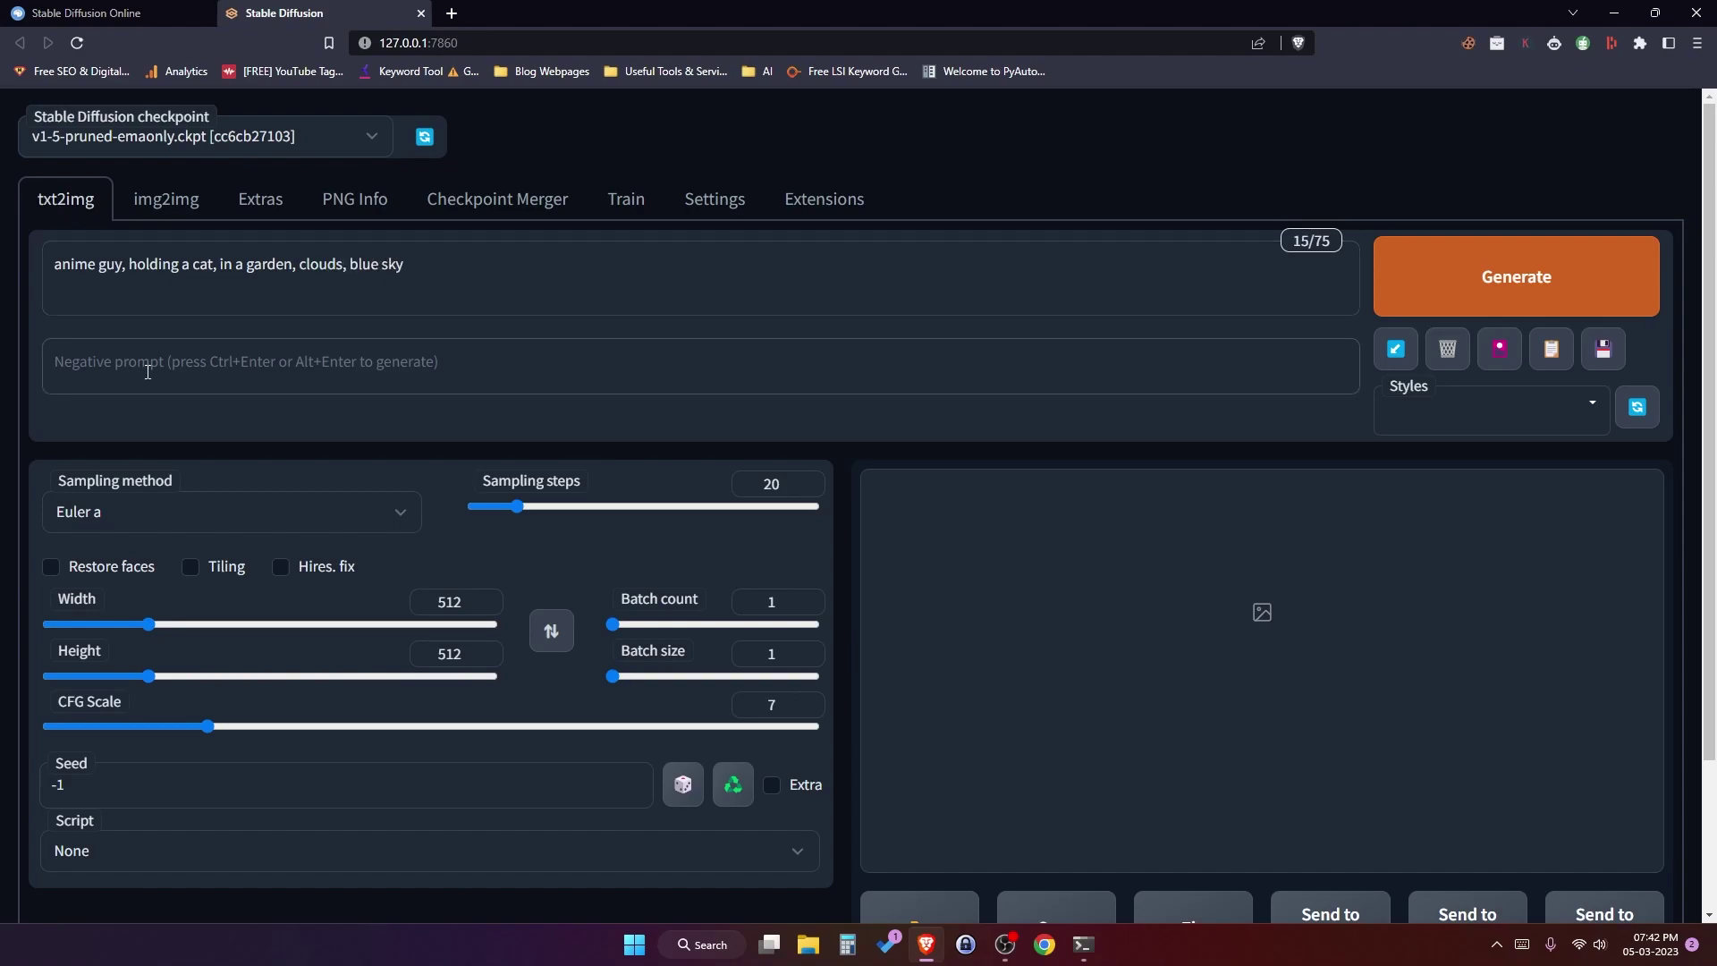
type("b")
key("BackSpace")
type("blur, pixalated image,")
right_click(148, 373)
left_click(162, 397)
type("bad quality, ugly face, bad proportions, extra fingers")
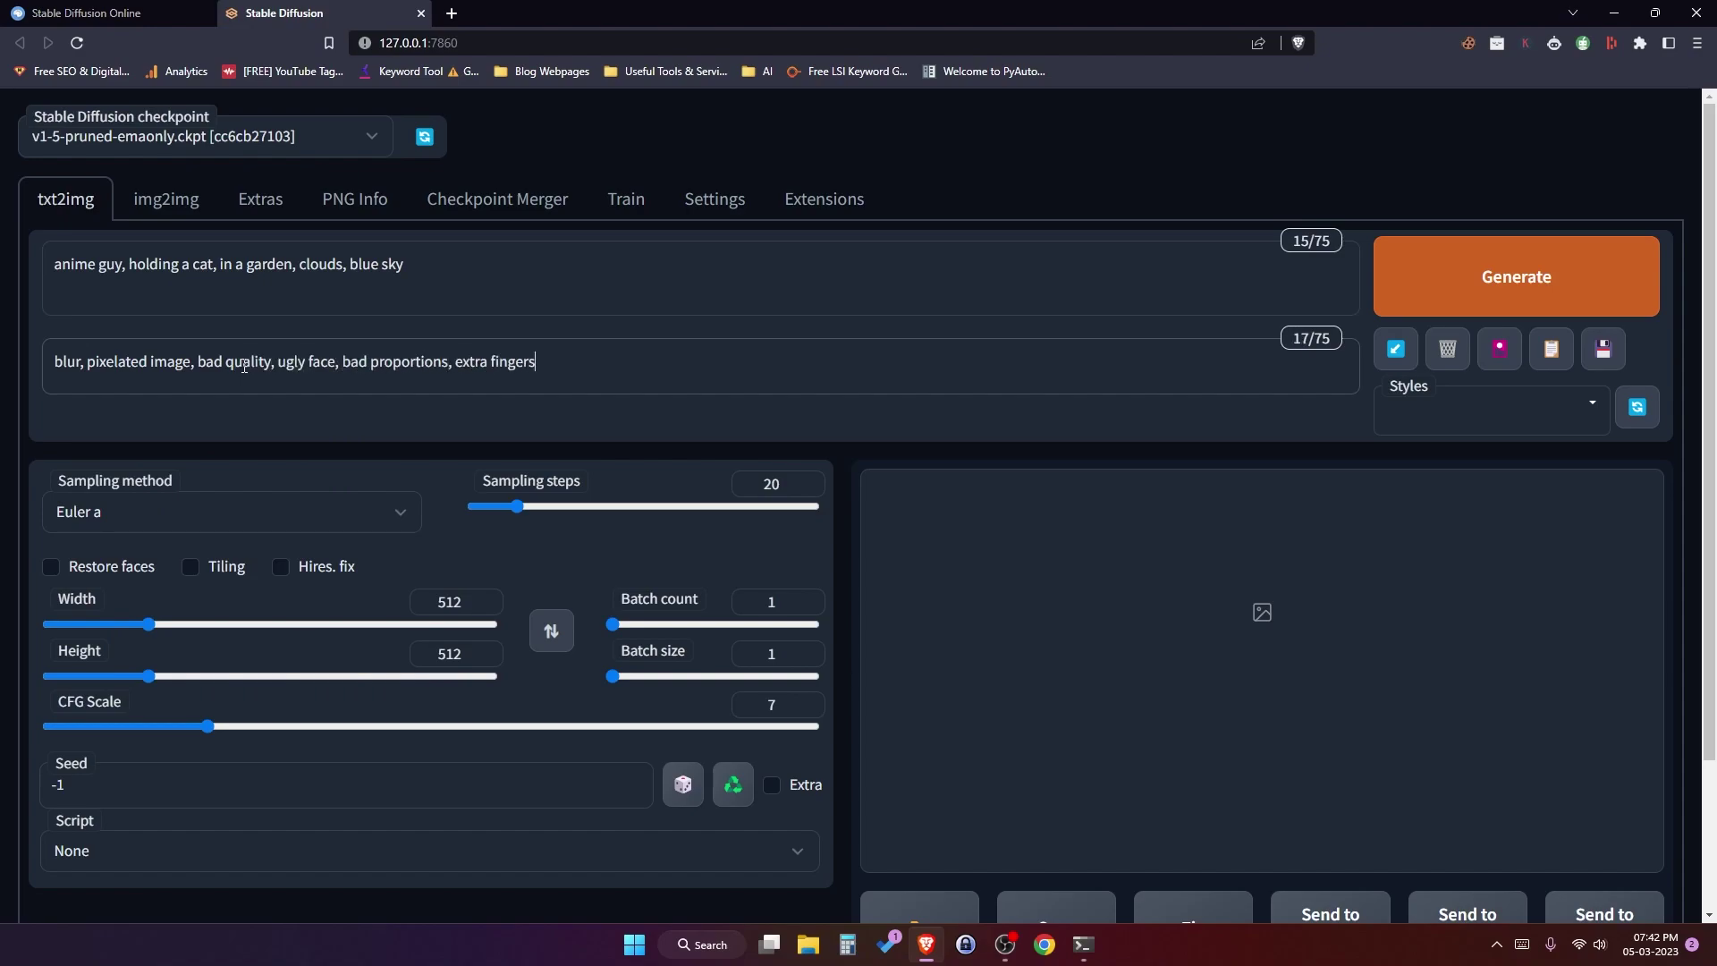
double_click(448, 372)
left_click(339, 361)
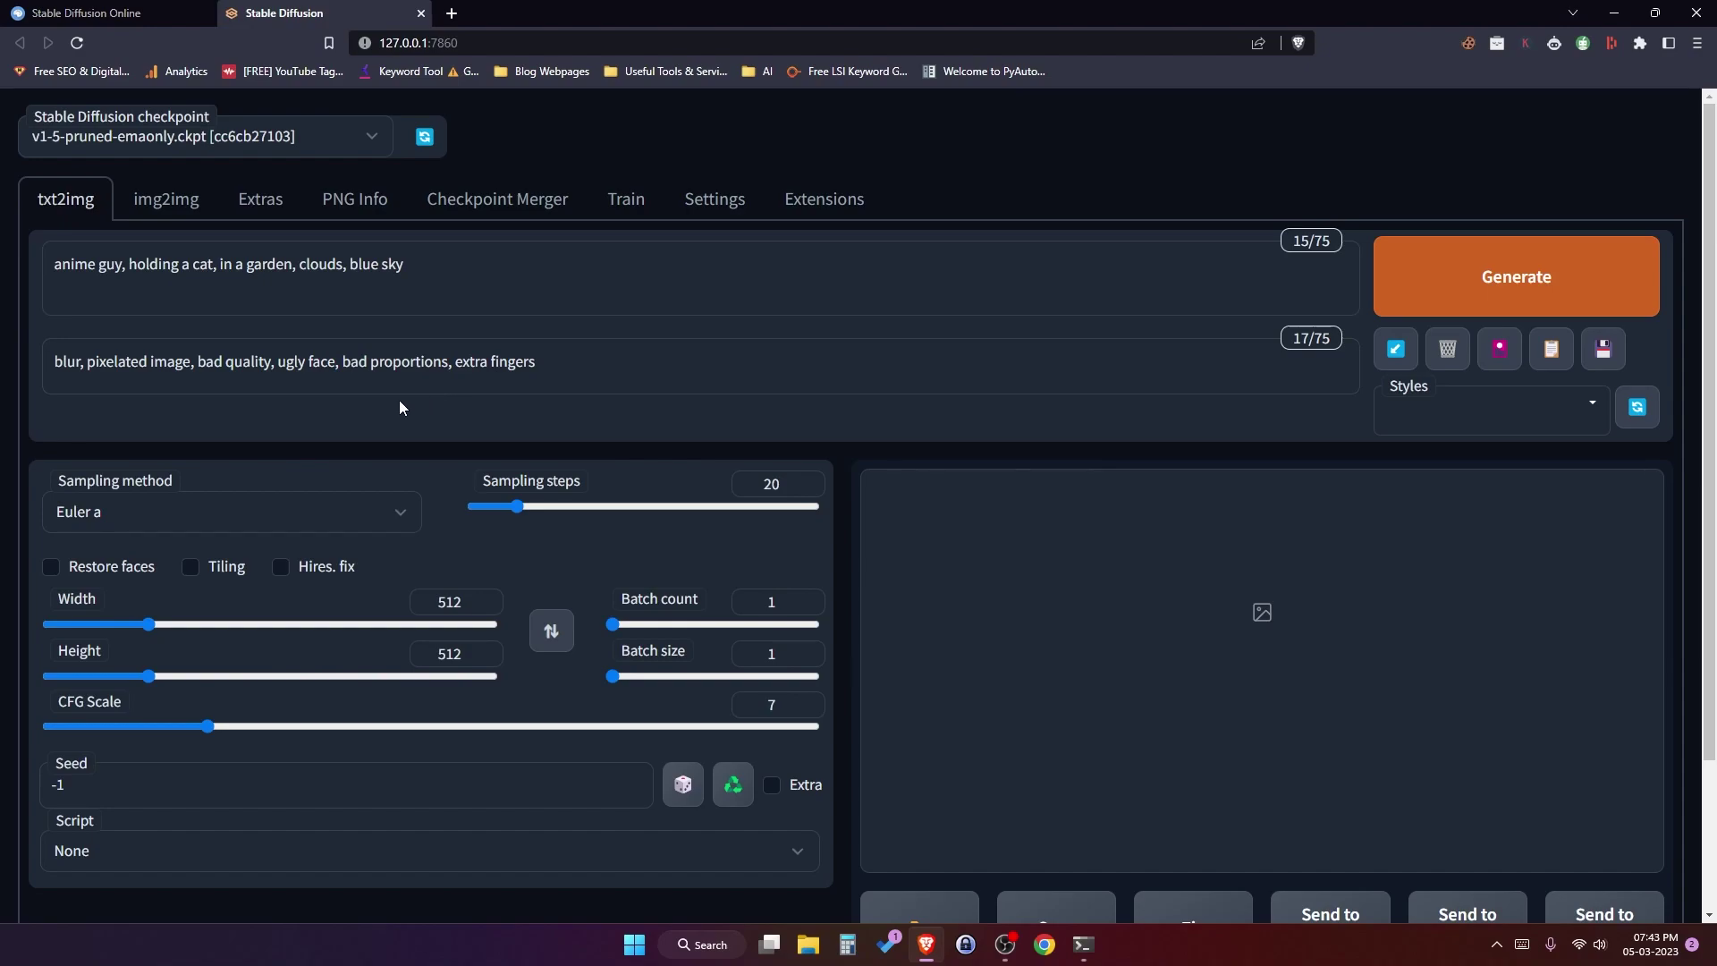
left_click_drag(175, 481, 88, 485)
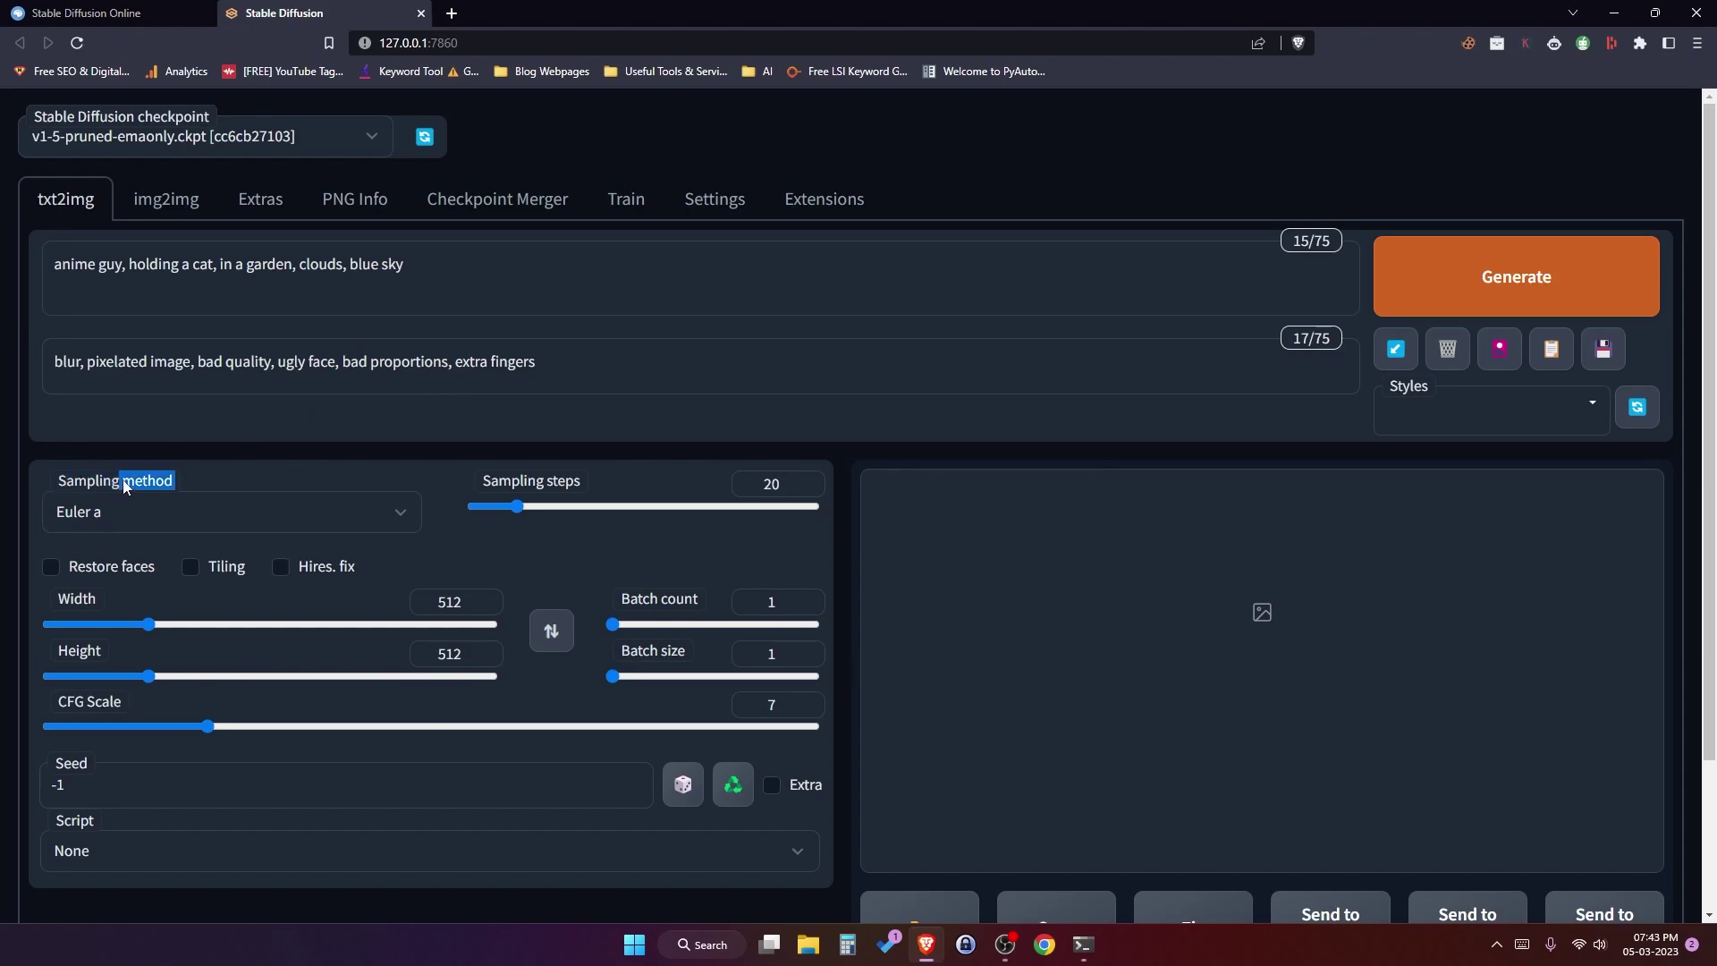
left_click(62, 511)
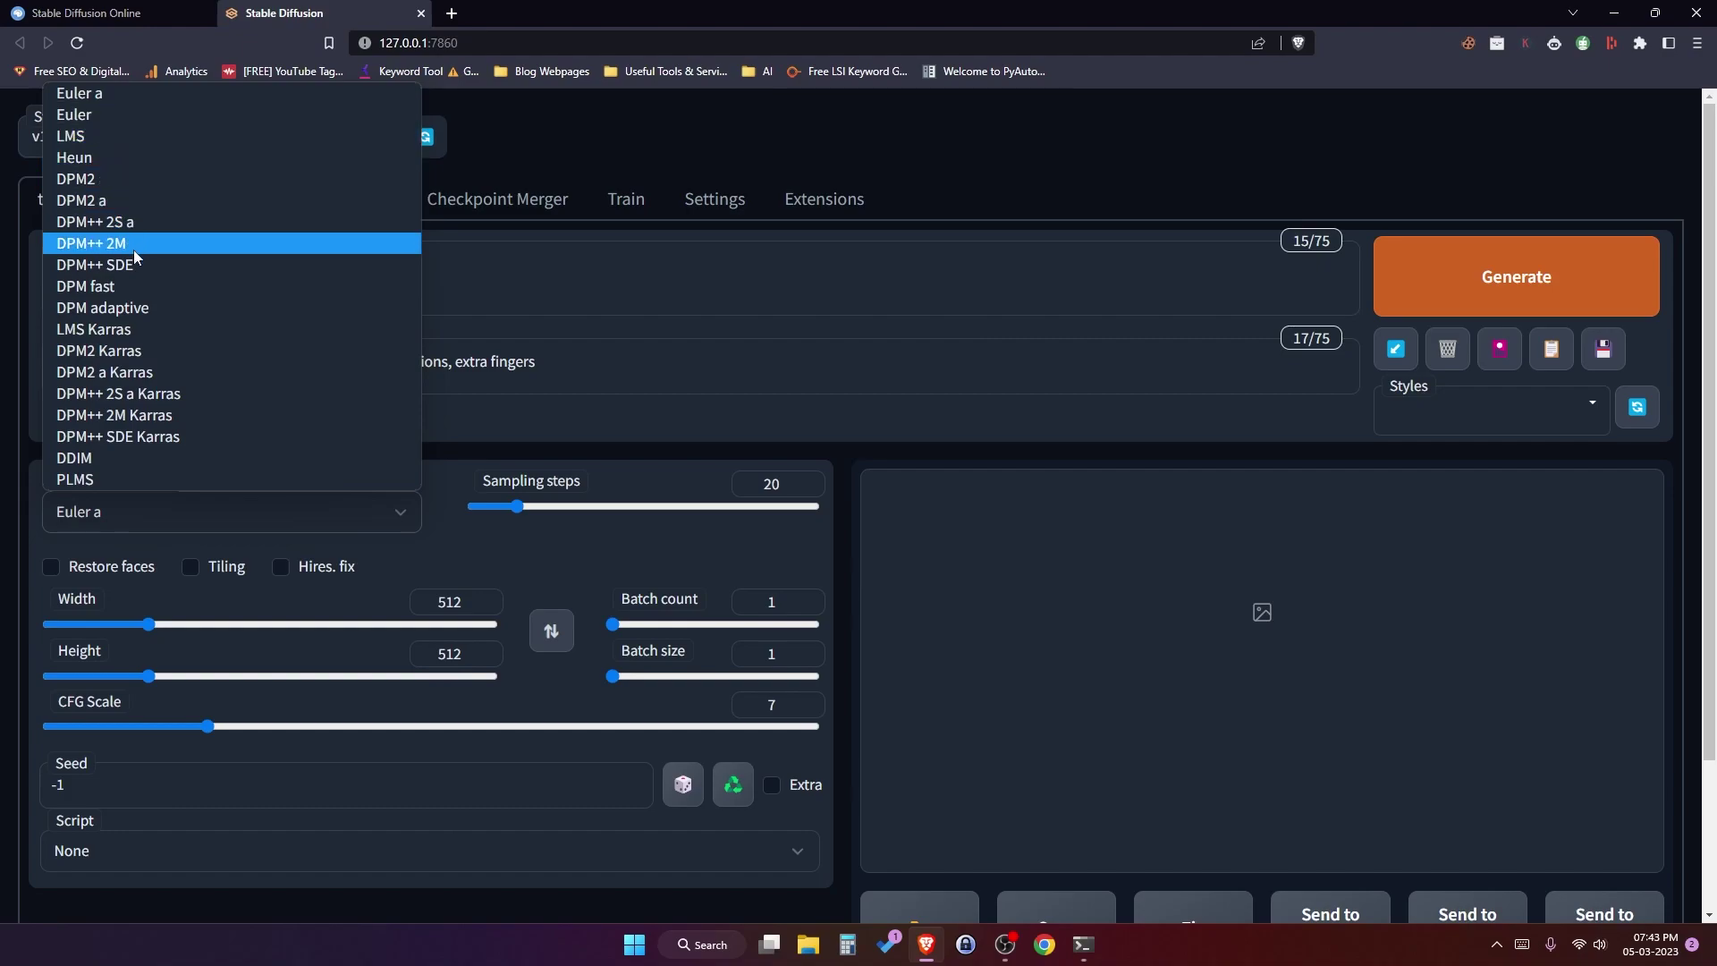
left_click(118, 477)
left_click(111, 513)
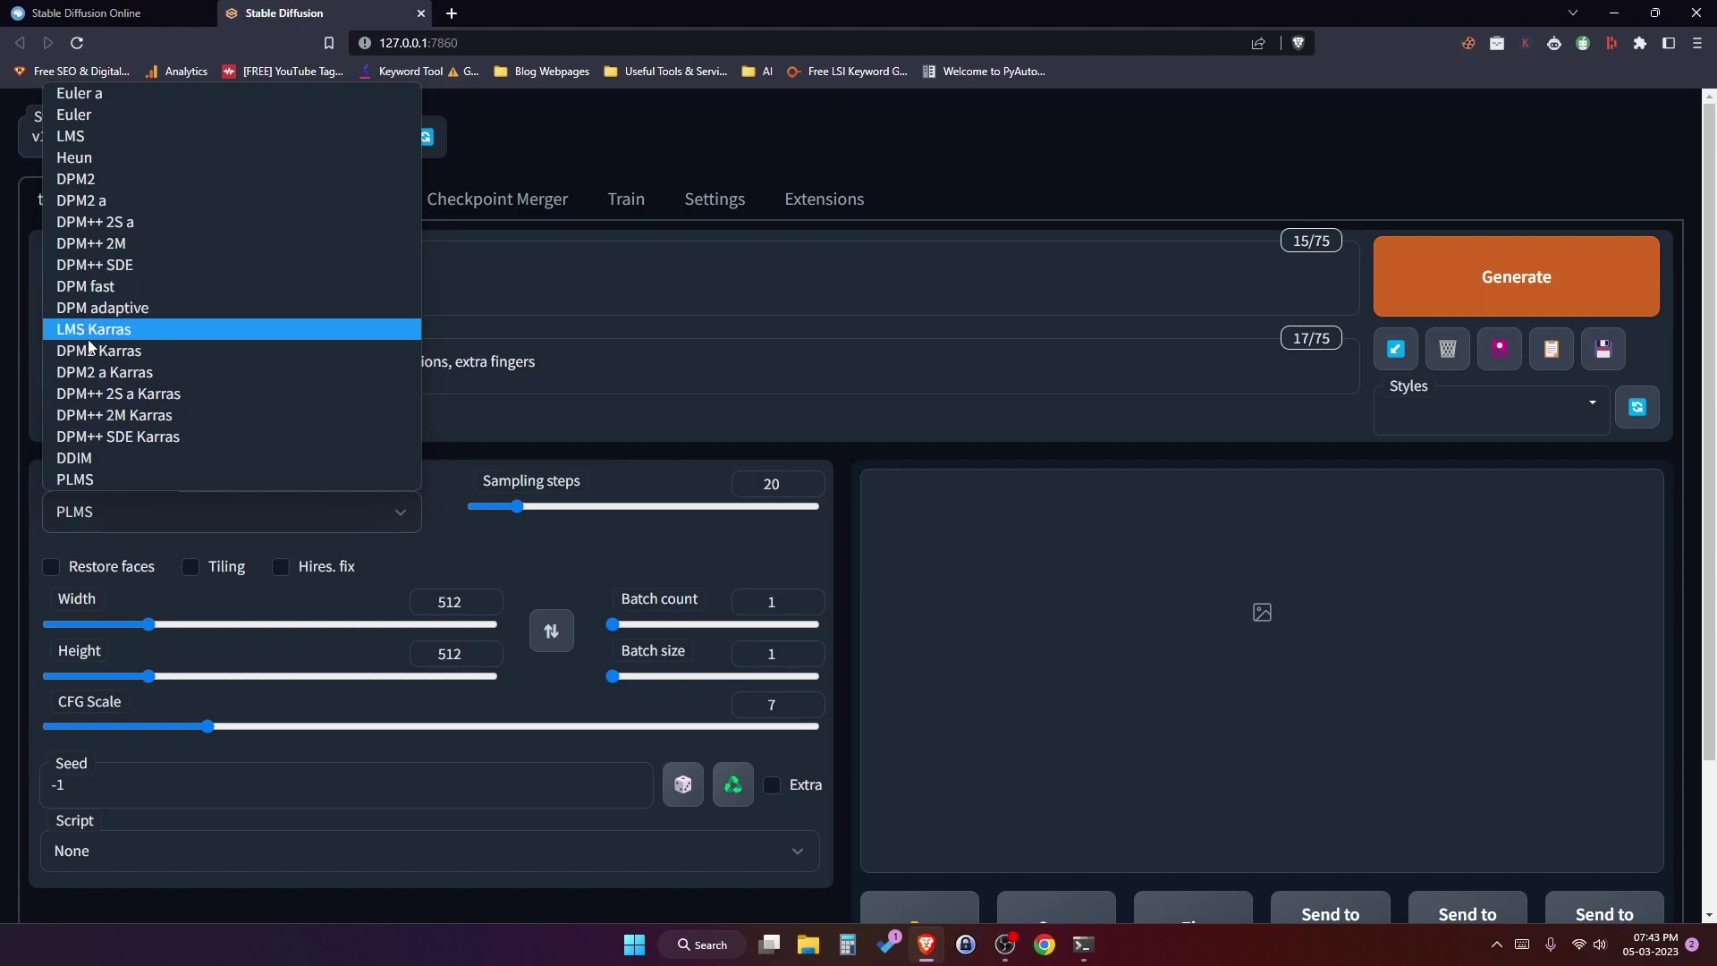
left_click(141, 371)
left_click(137, 514)
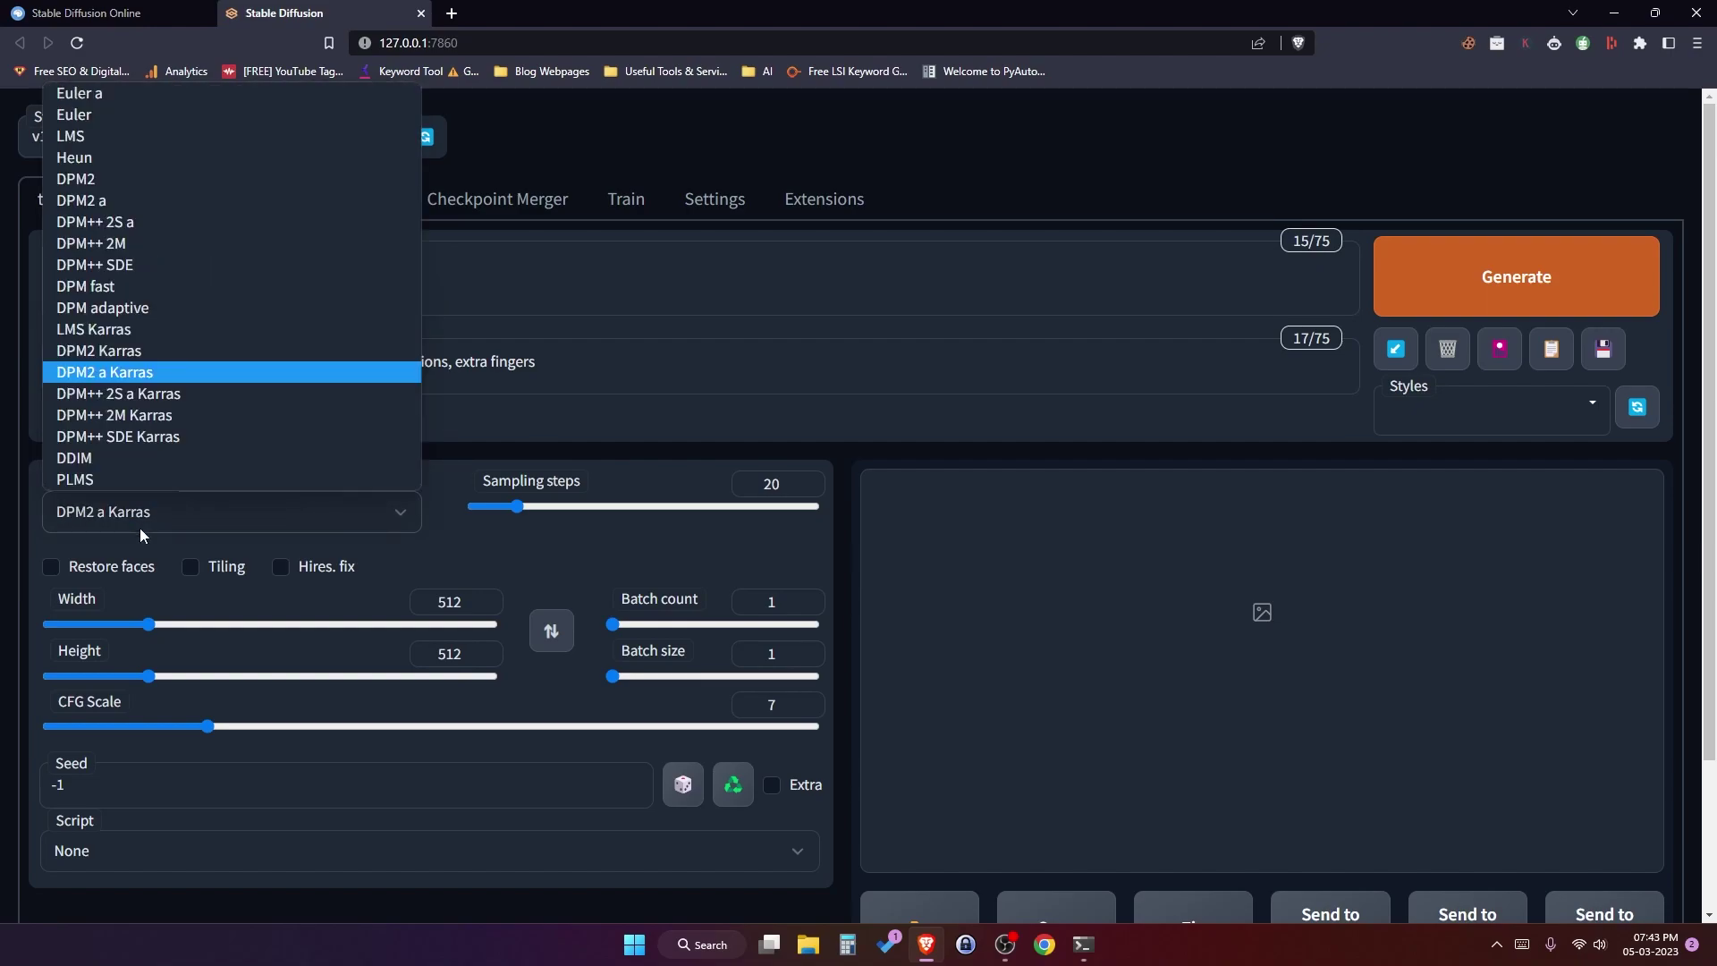
left_click(89, 95)
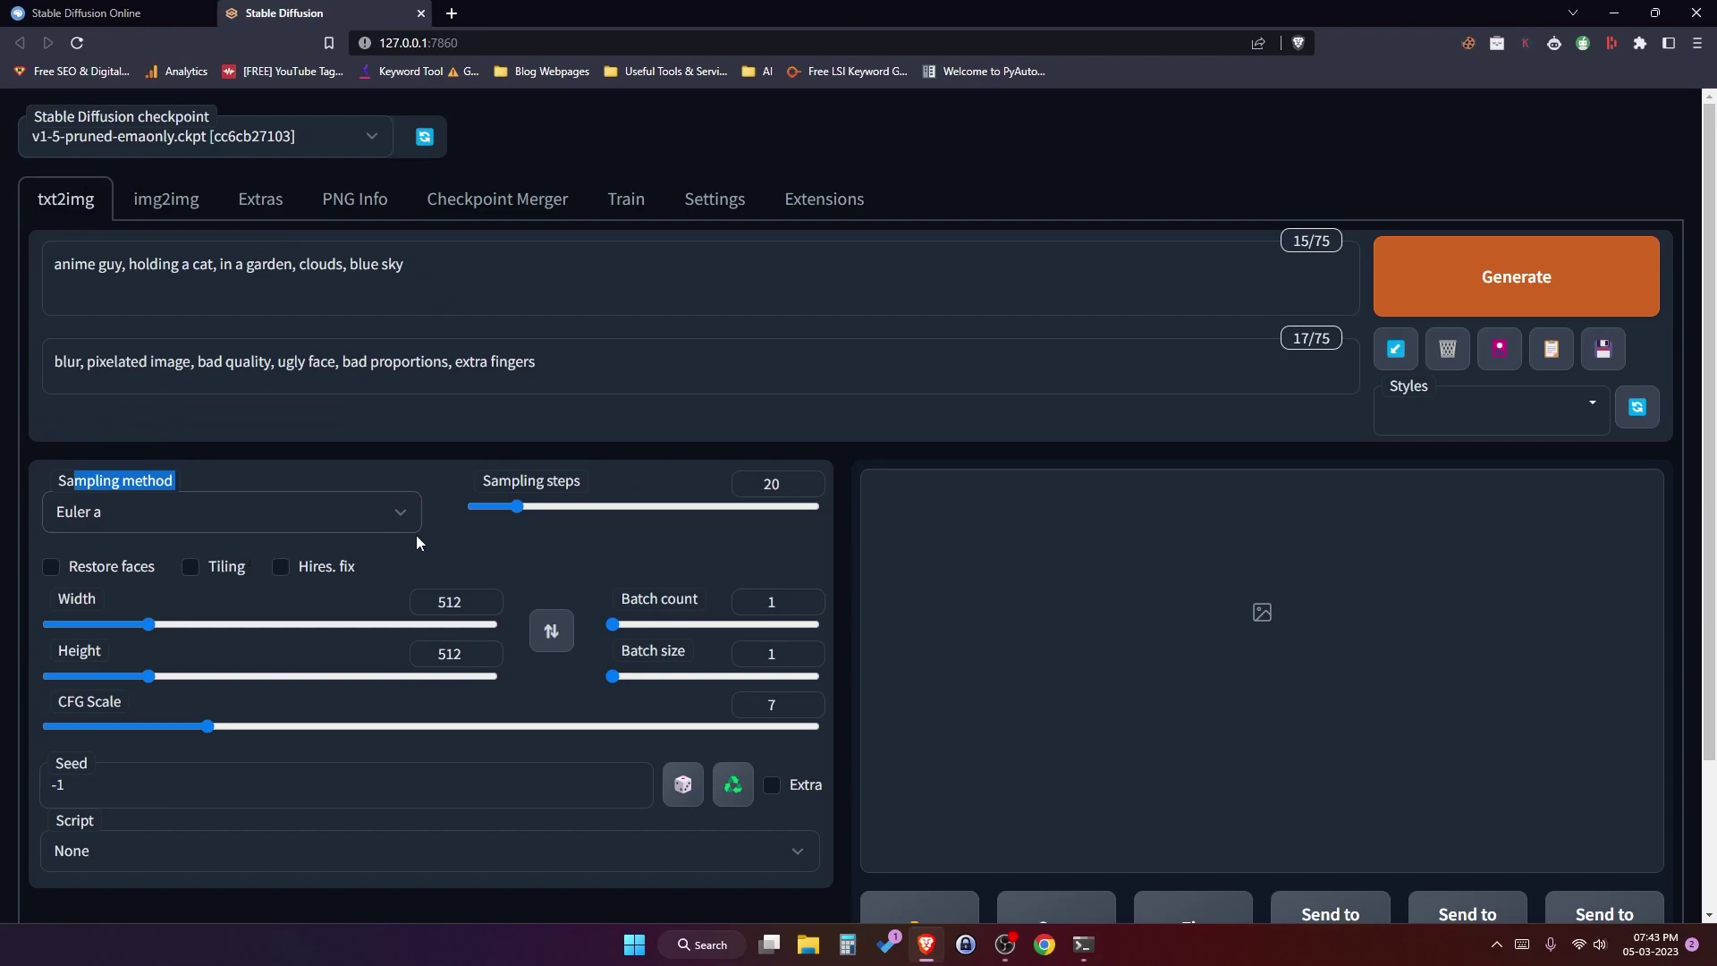
left_click(348, 550)
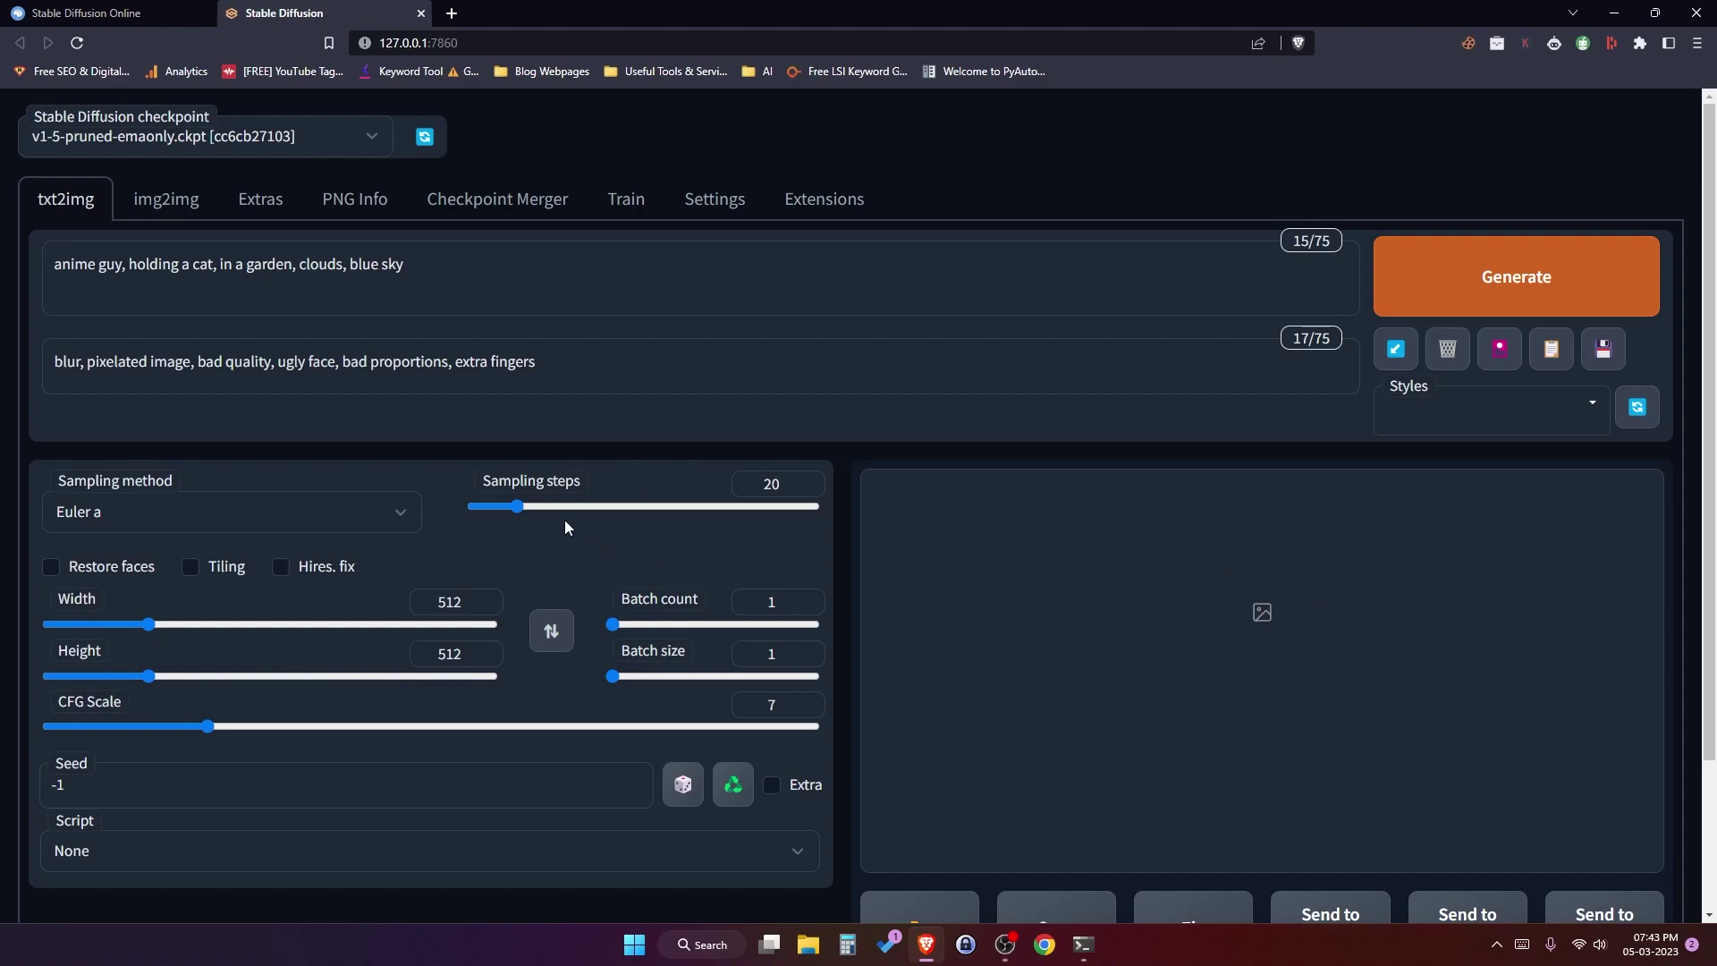
Try 30 sampling steps, then select the steps value to return it to 20.
mouse_move(516, 506)
left_mouse_down()
mouse_move(684, 524)
mouse_move(538, 521)
left_mouse_up()
double_click(762, 484)
type("20")
Set the width to 1024 and the batch count to 4.
left_click_drag(467, 601, 440, 600)
type("1024")
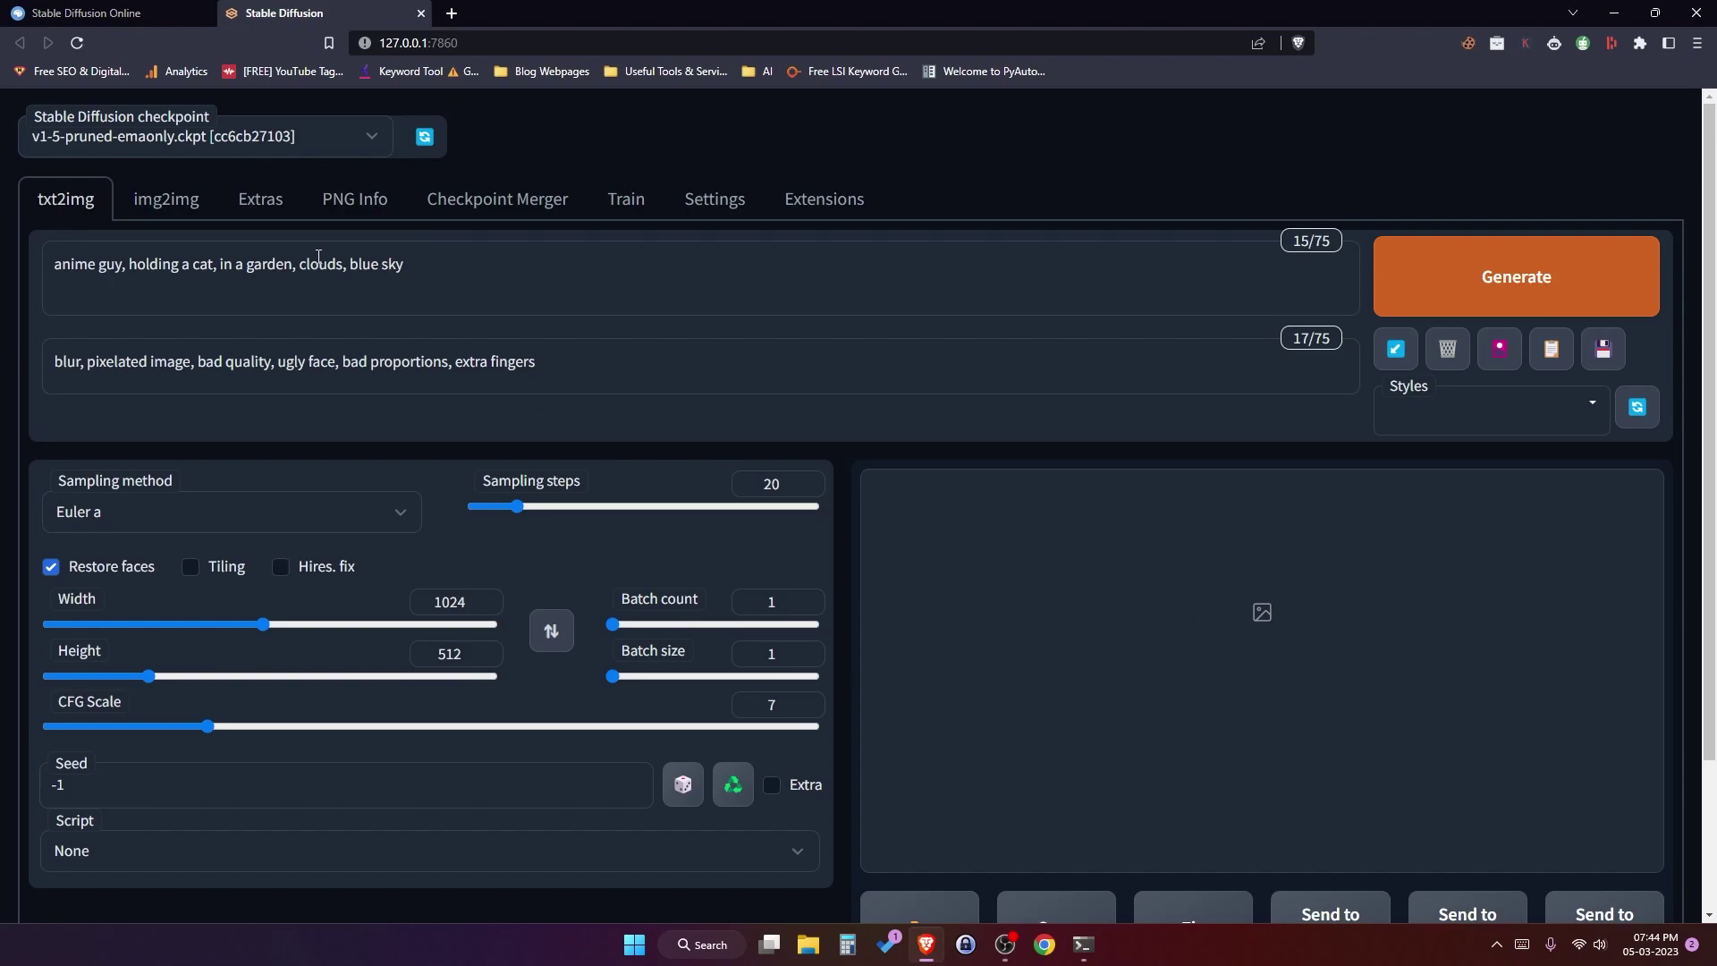
double_click(269, 264)
left_click(471, 286)
double_click(771, 601)
type("4")
left_click(671, 536)
Change the batch size to 2, then select it to return it to 1.
double_click(760, 654)
type("2")
left_click(763, 686)
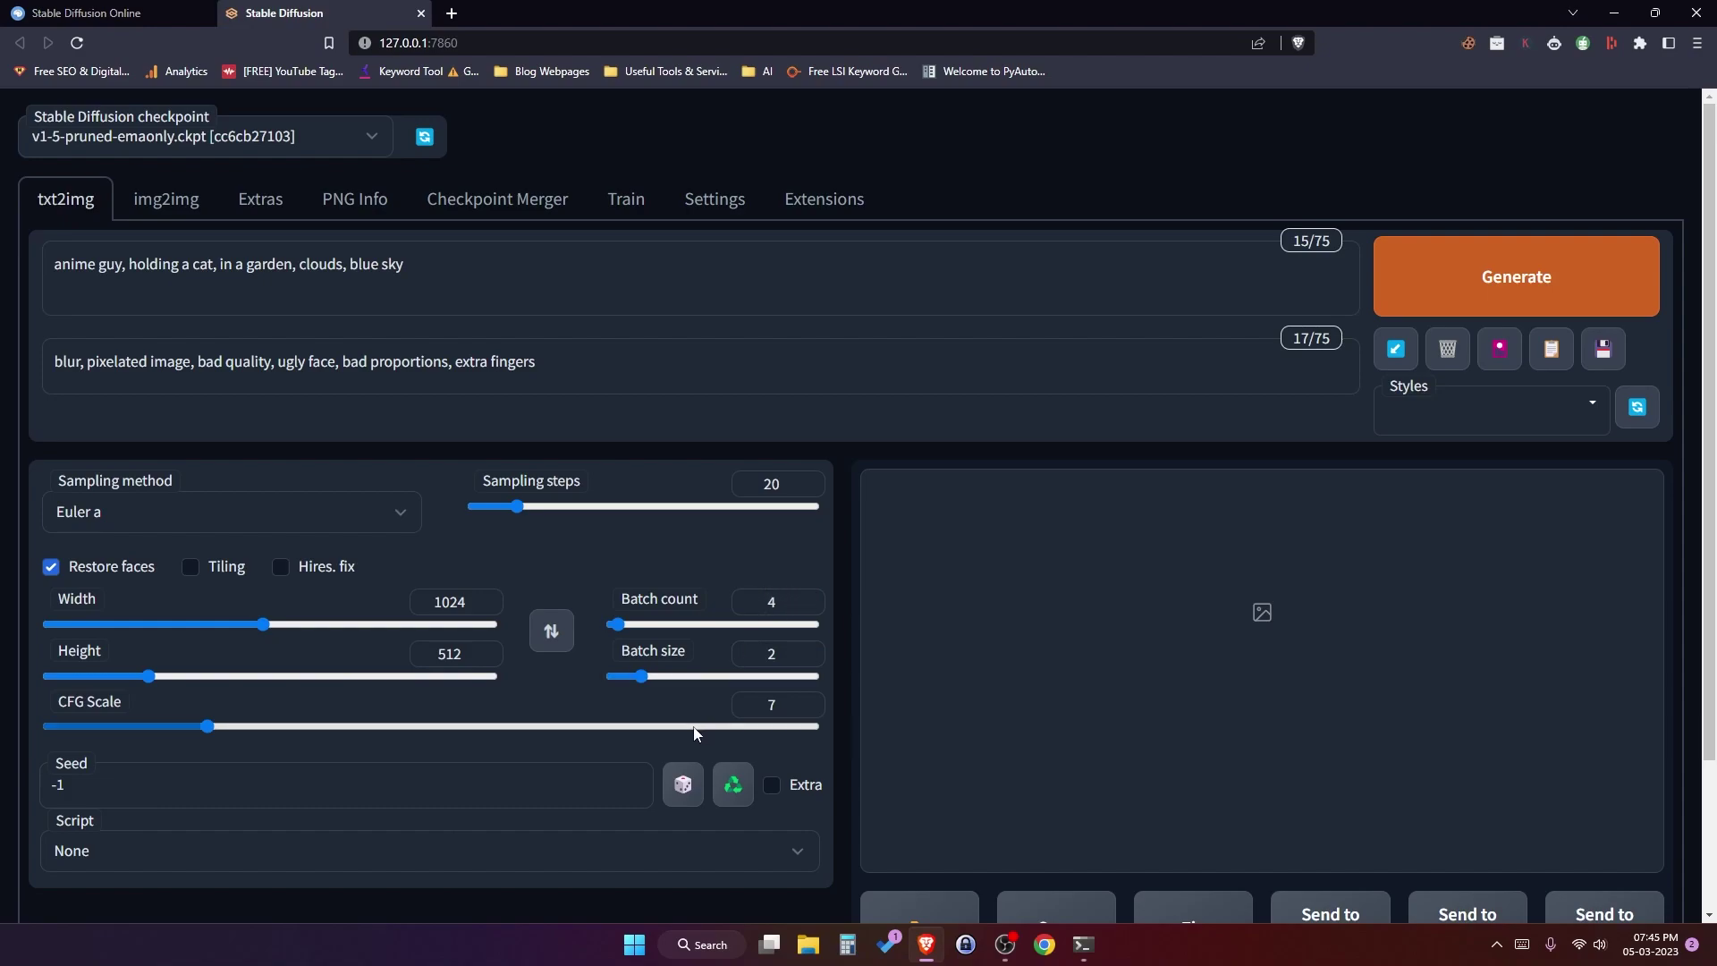
double_click(760, 652)
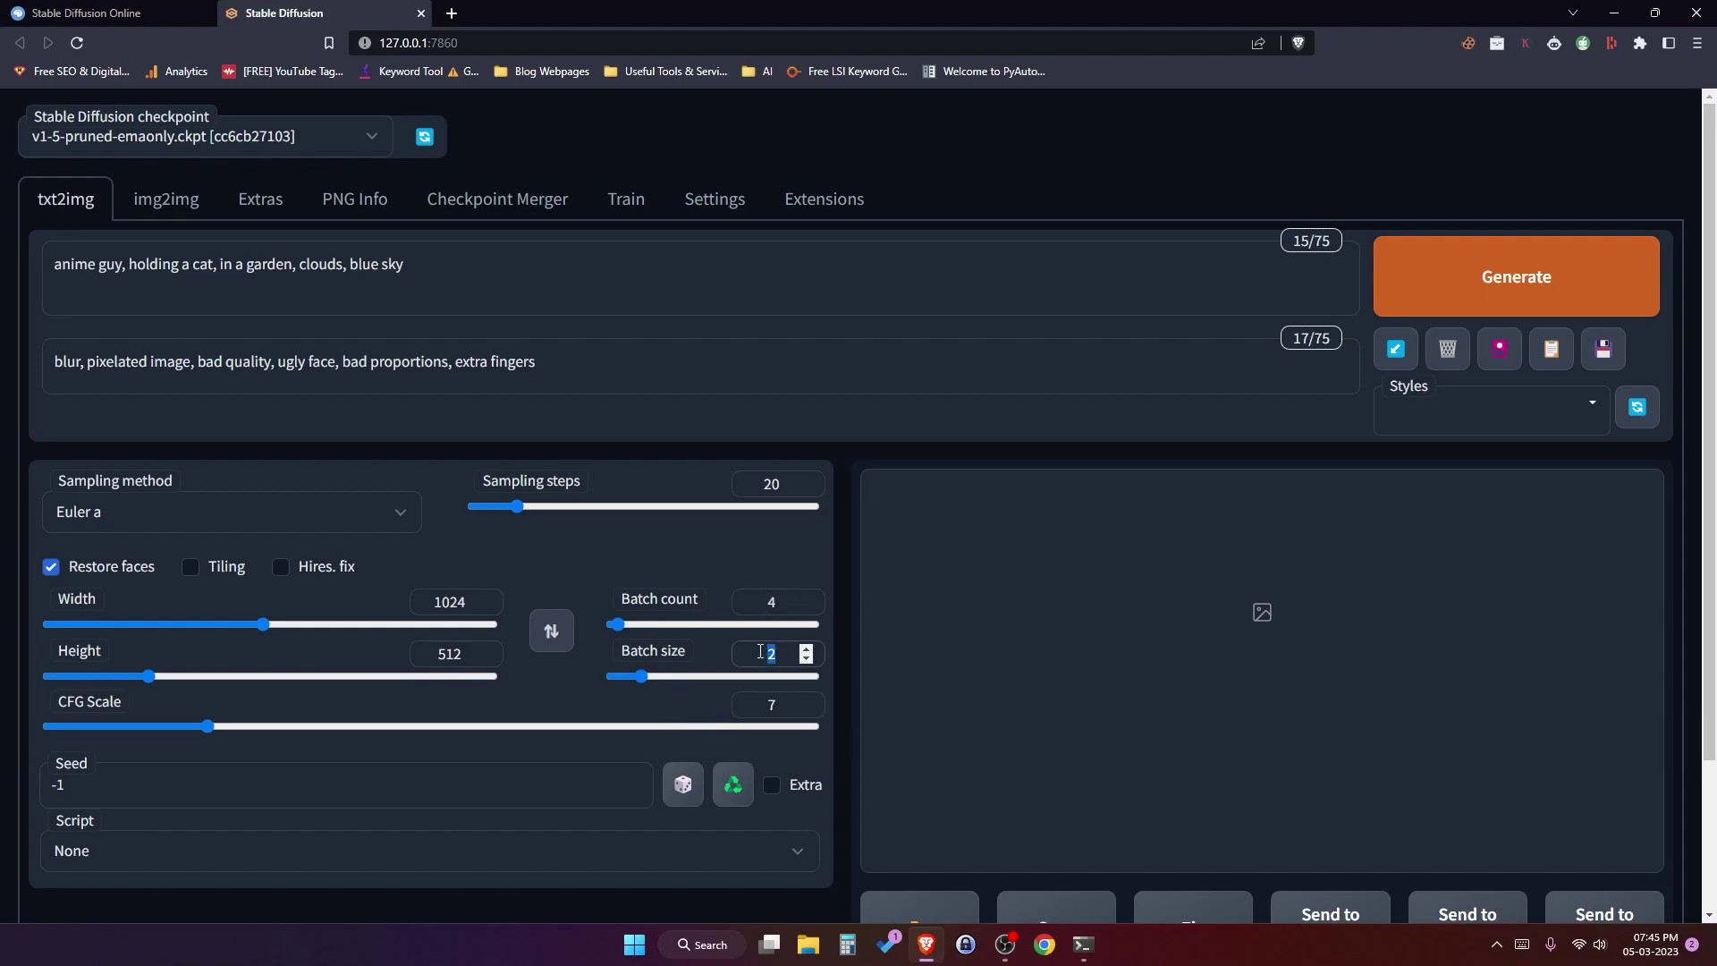
type("1")
Select the prompt text and try a CFG Scale of 11.5.
left_click_drag(57, 266, 430, 261)
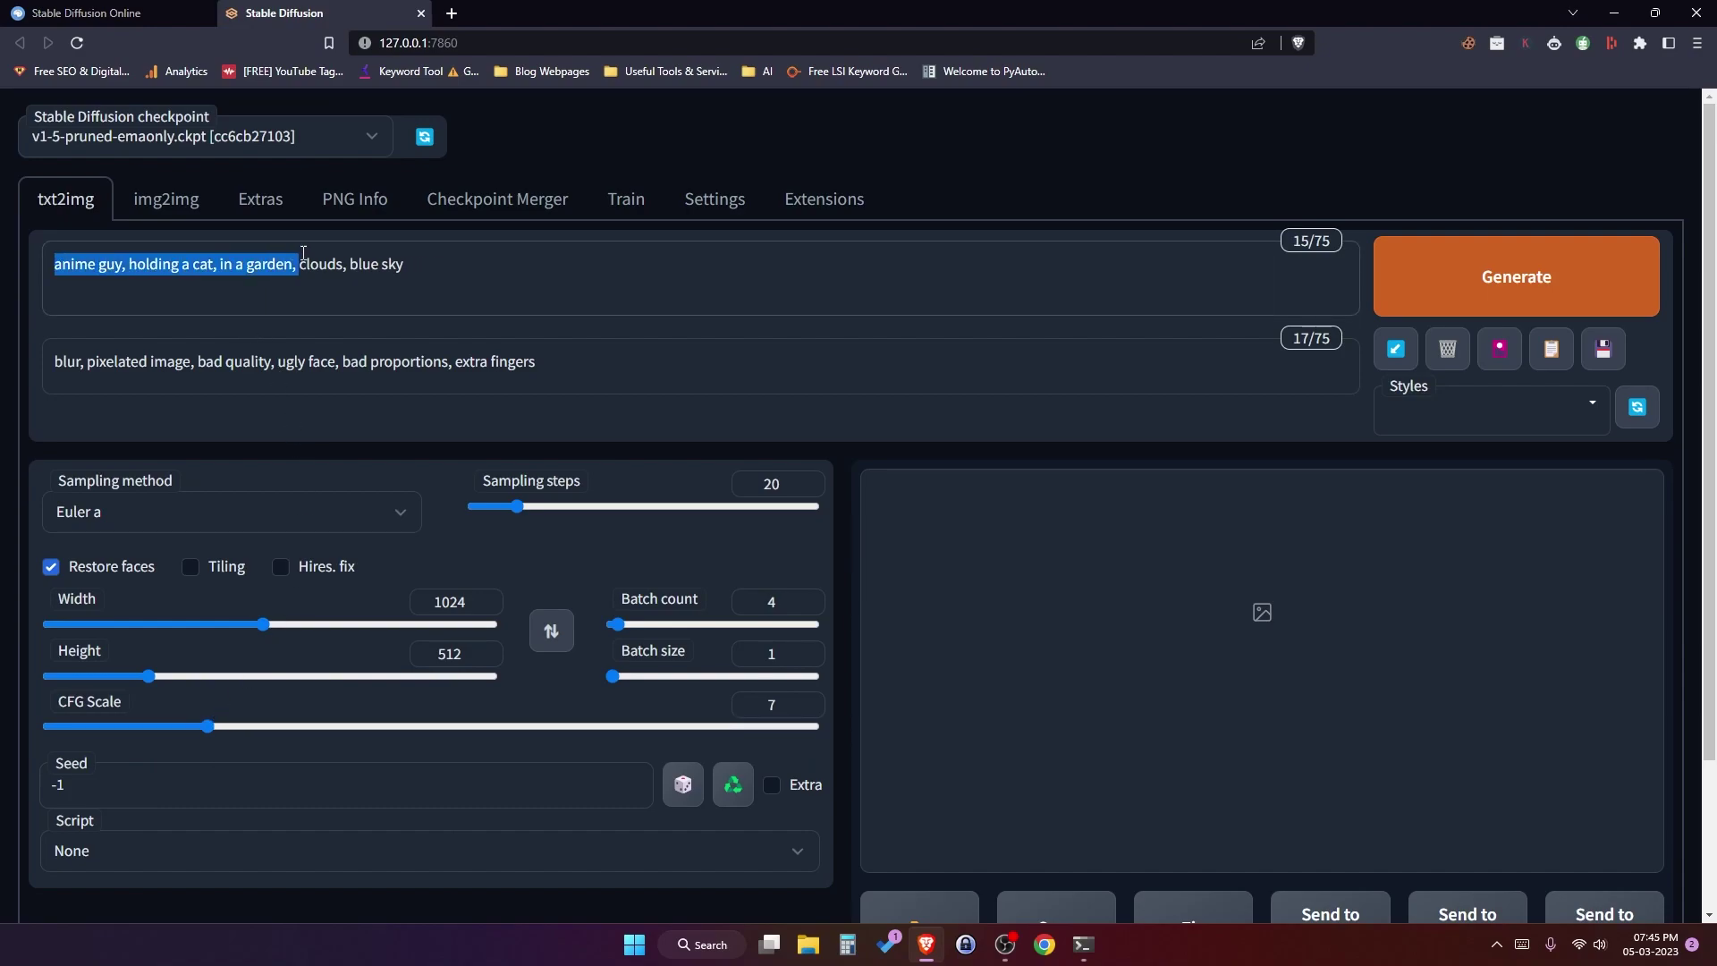
left_click(430, 283)
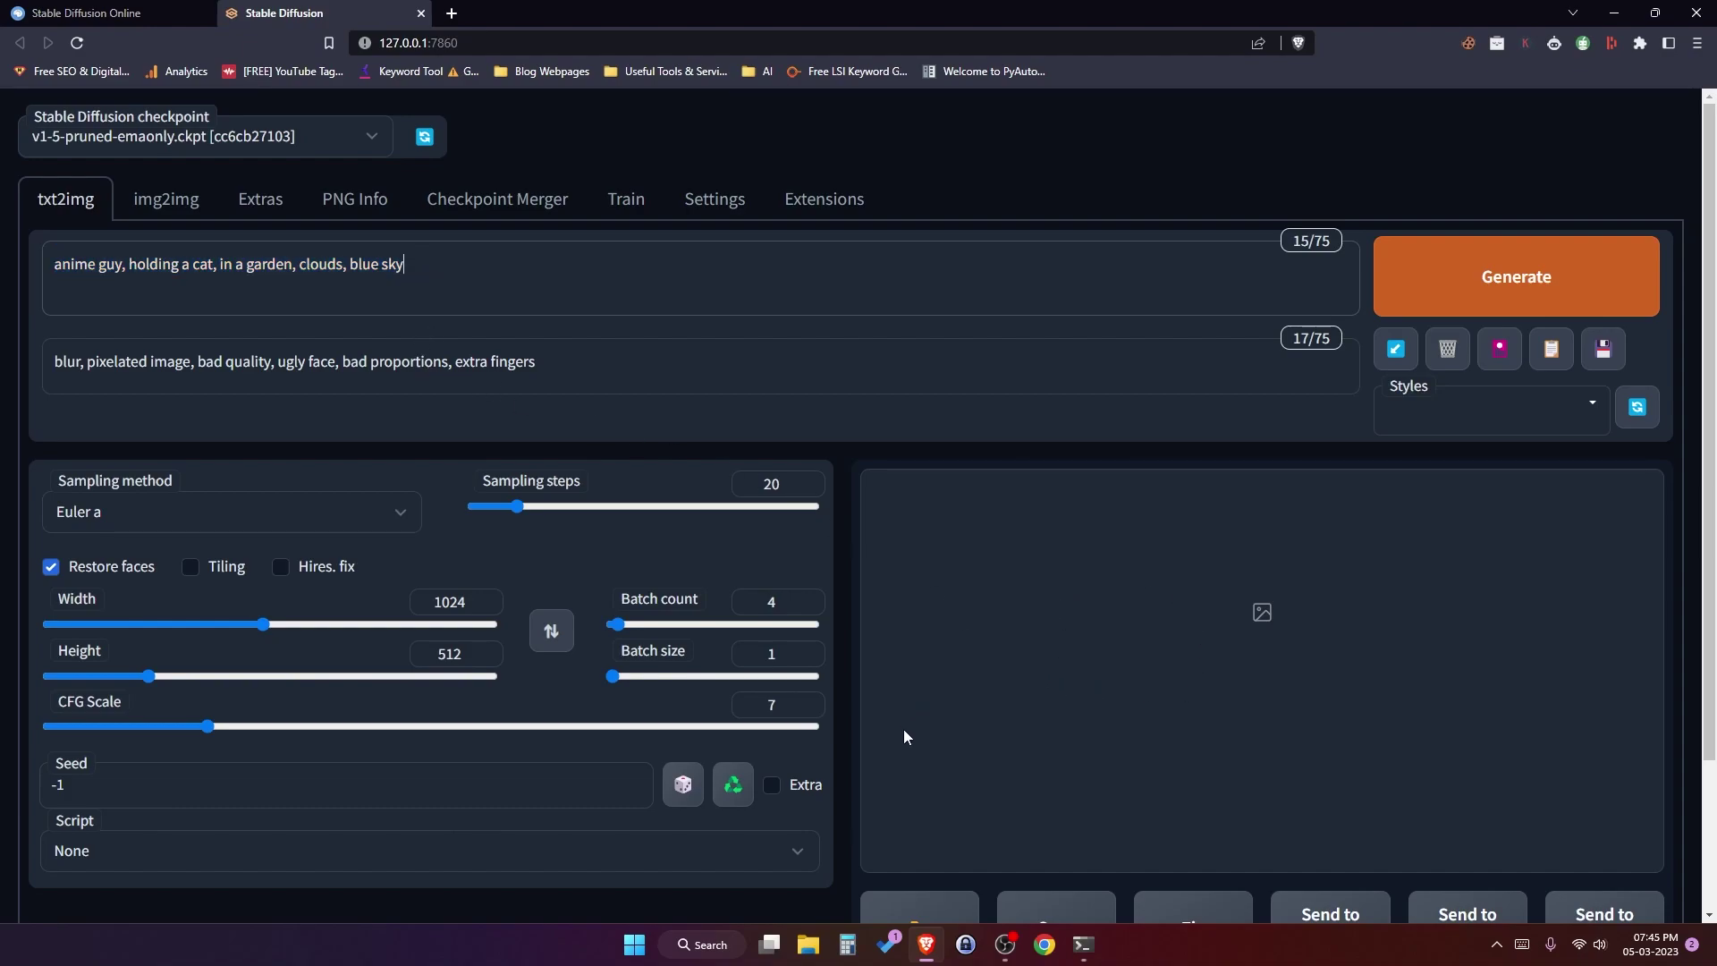
mouse_move(209, 725)
left_mouse_down()
mouse_move(423, 725)
mouse_move(208, 727)
left_mouse_up()
type("(")
Wrap 'blue sky' in the prompt in parentheses for emphasis.
left_click(419, 256)
type(")")
left_click_drag(415, 265, 353, 264)
left_click_drag(90, 760, 63, 764)
left_click(168, 782)
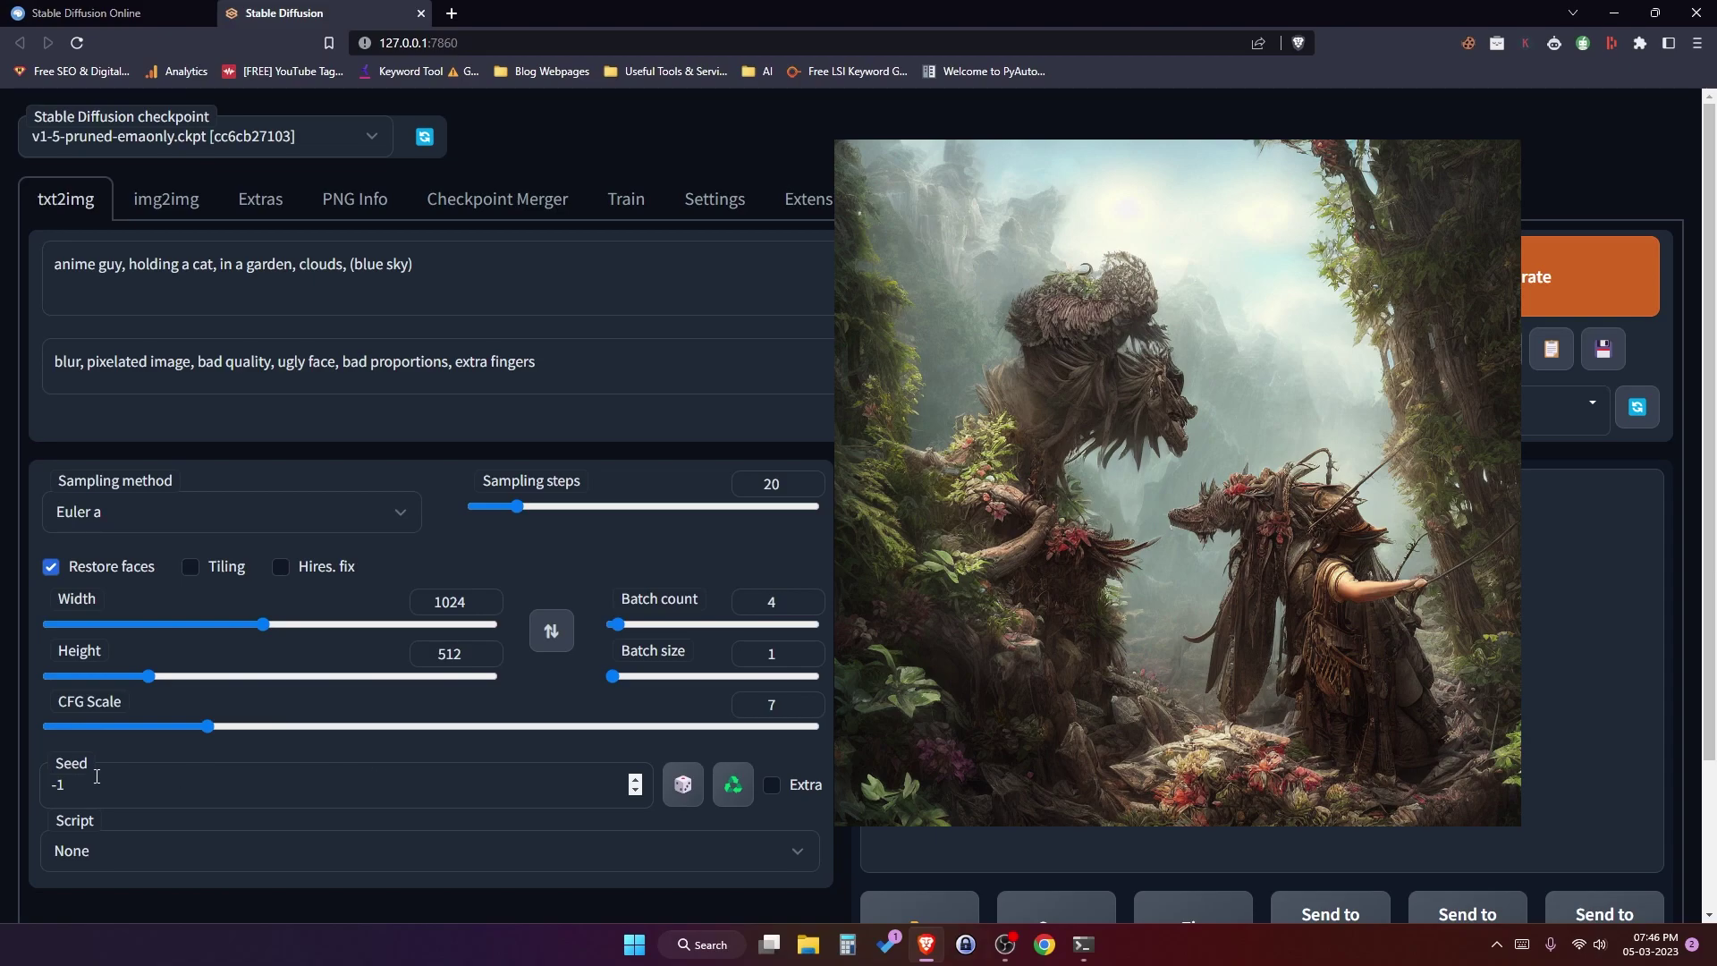
left_click_drag(96, 776, 54, 786)
type("15961516521")
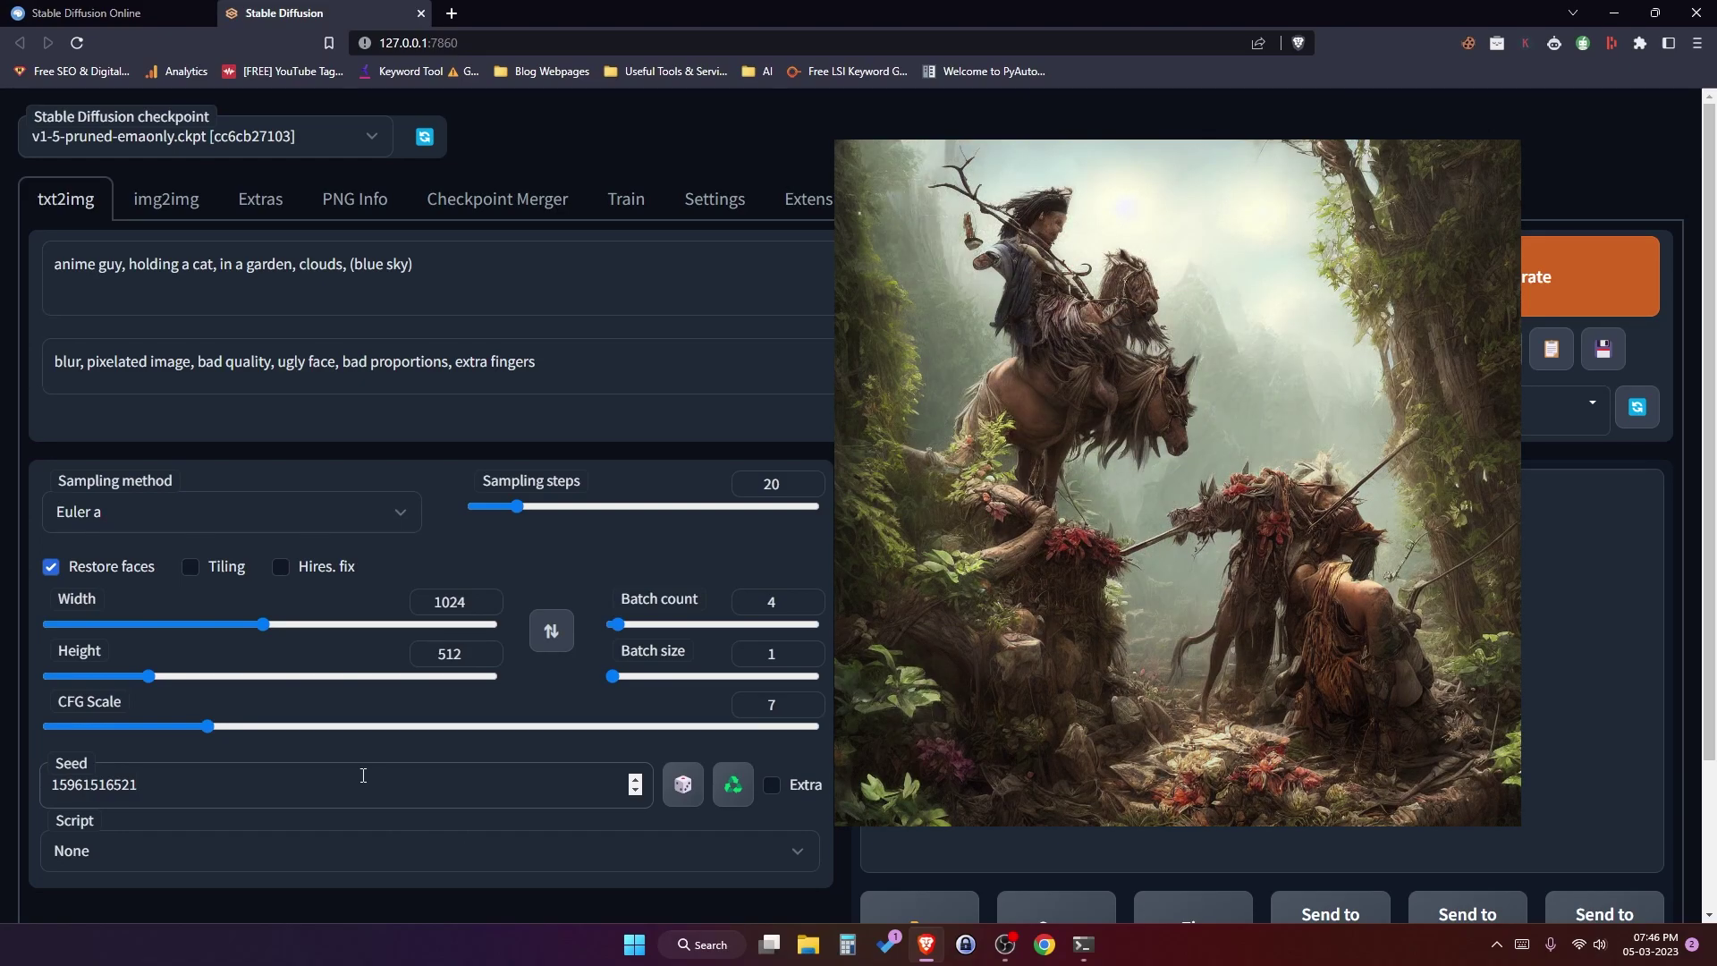
left_click(683, 785)
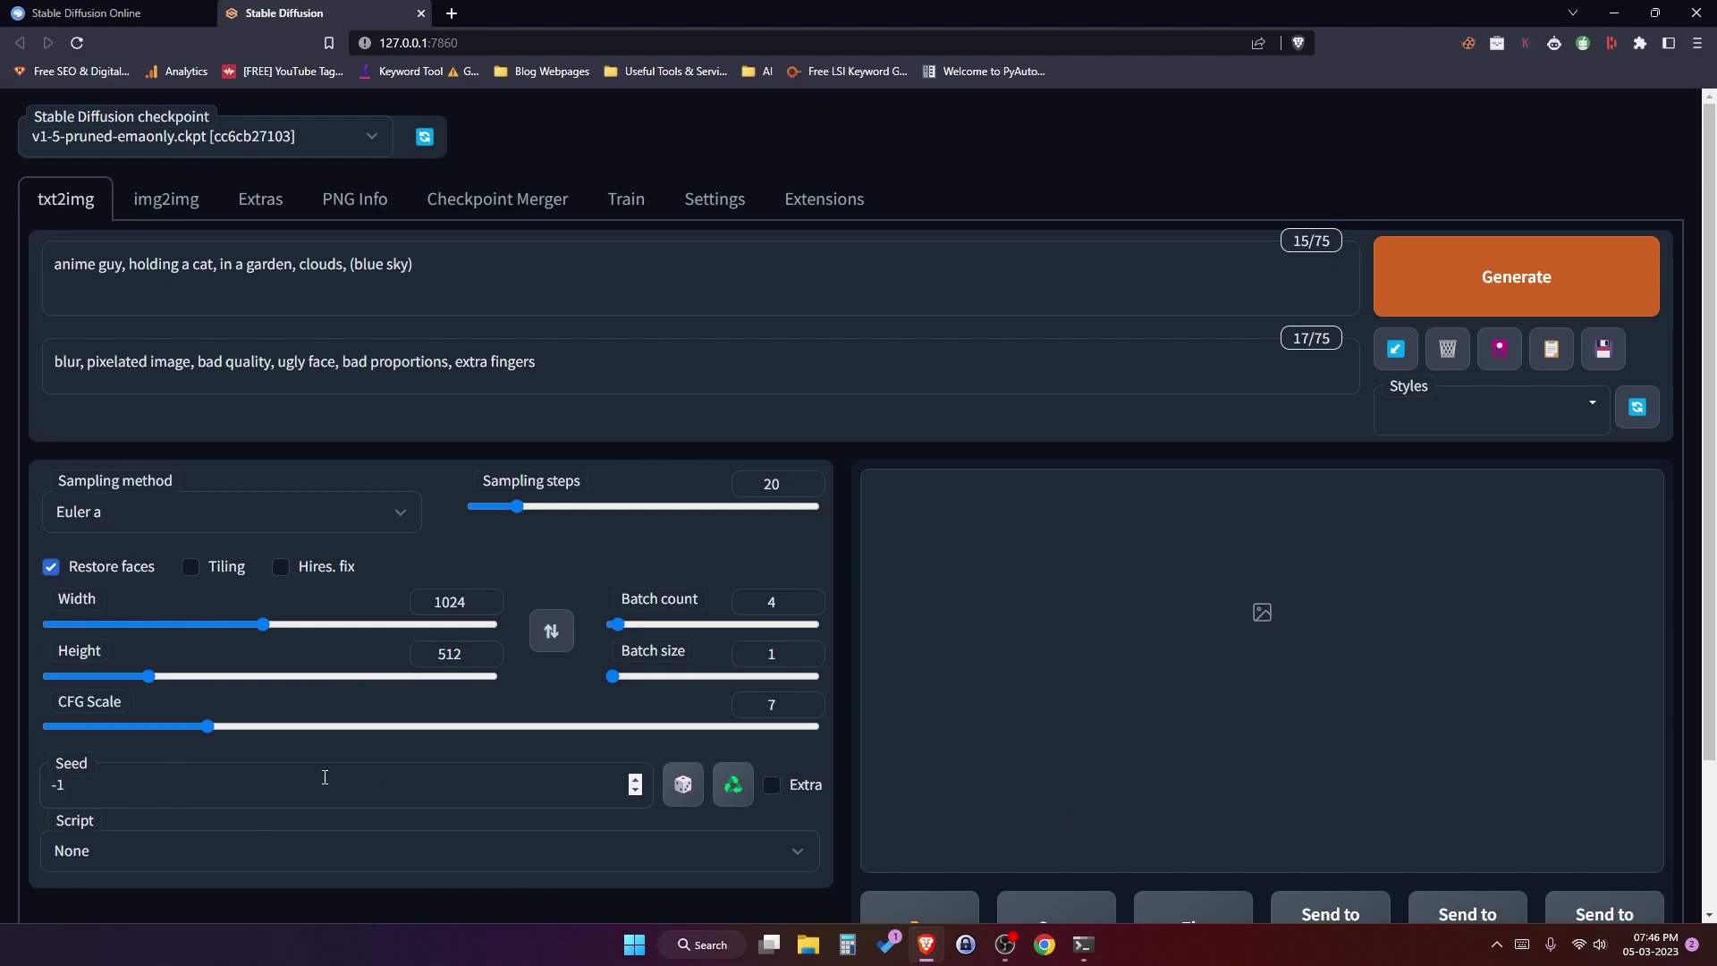
Start generation, then close the webui-user.bat console to stop the face-restore download.
left_click(1481, 289)
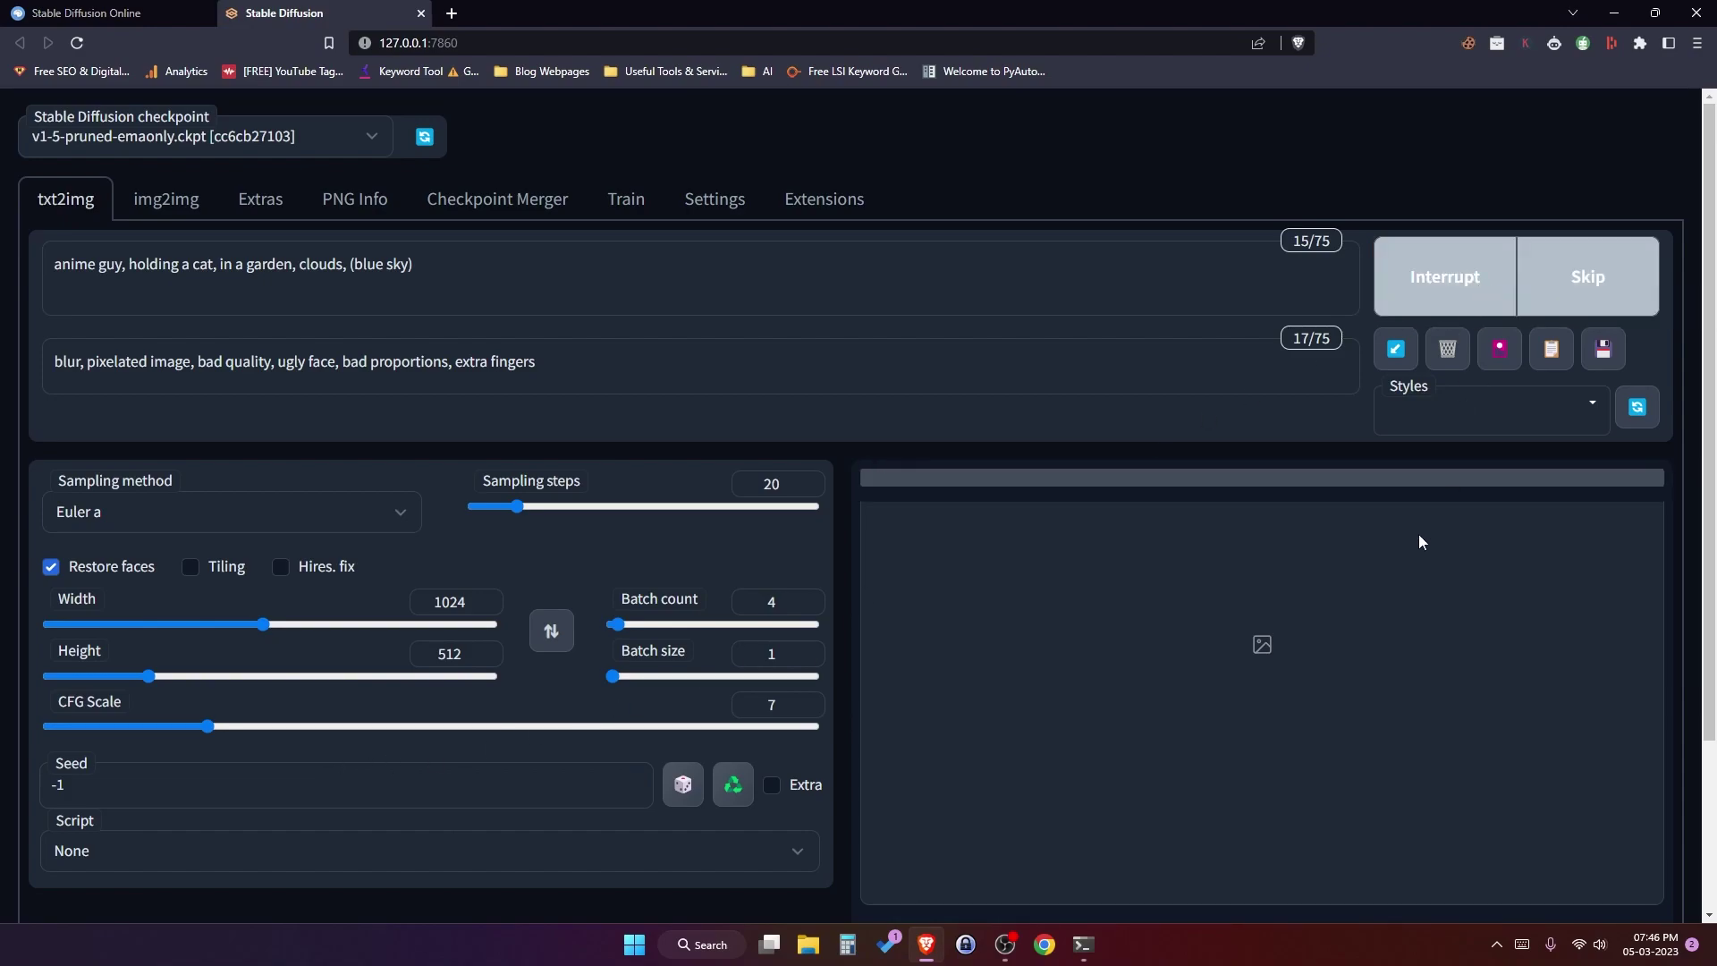
left_click(1084, 945)
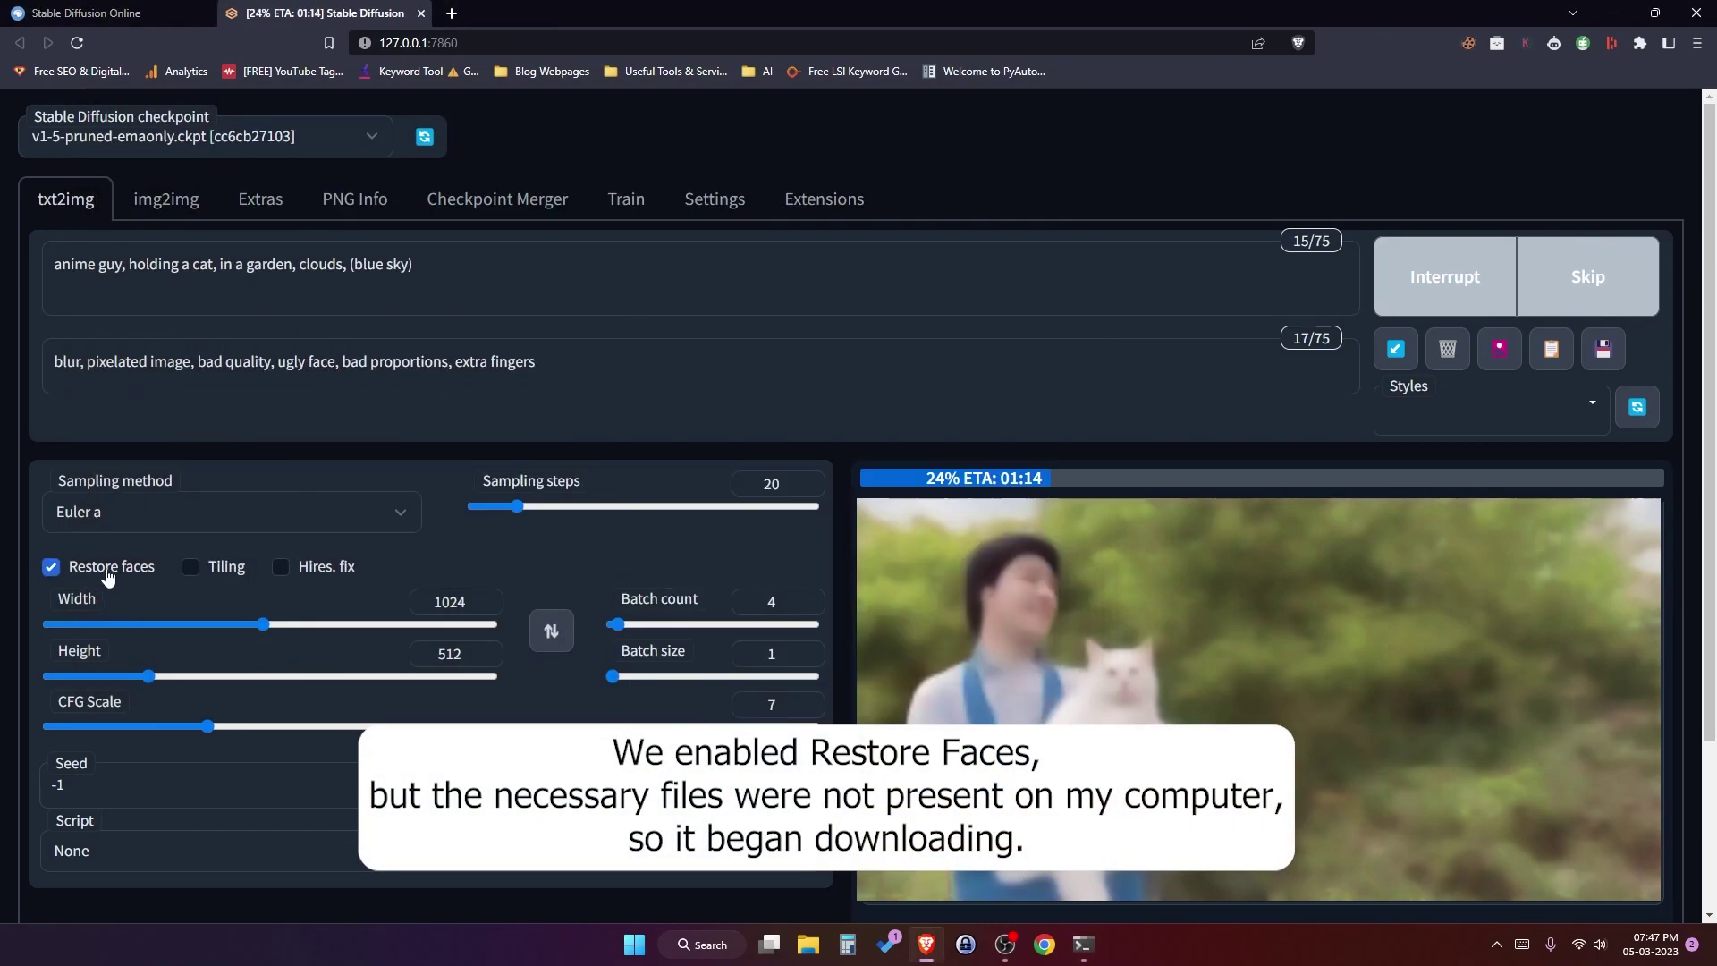
left_click(1082, 945)
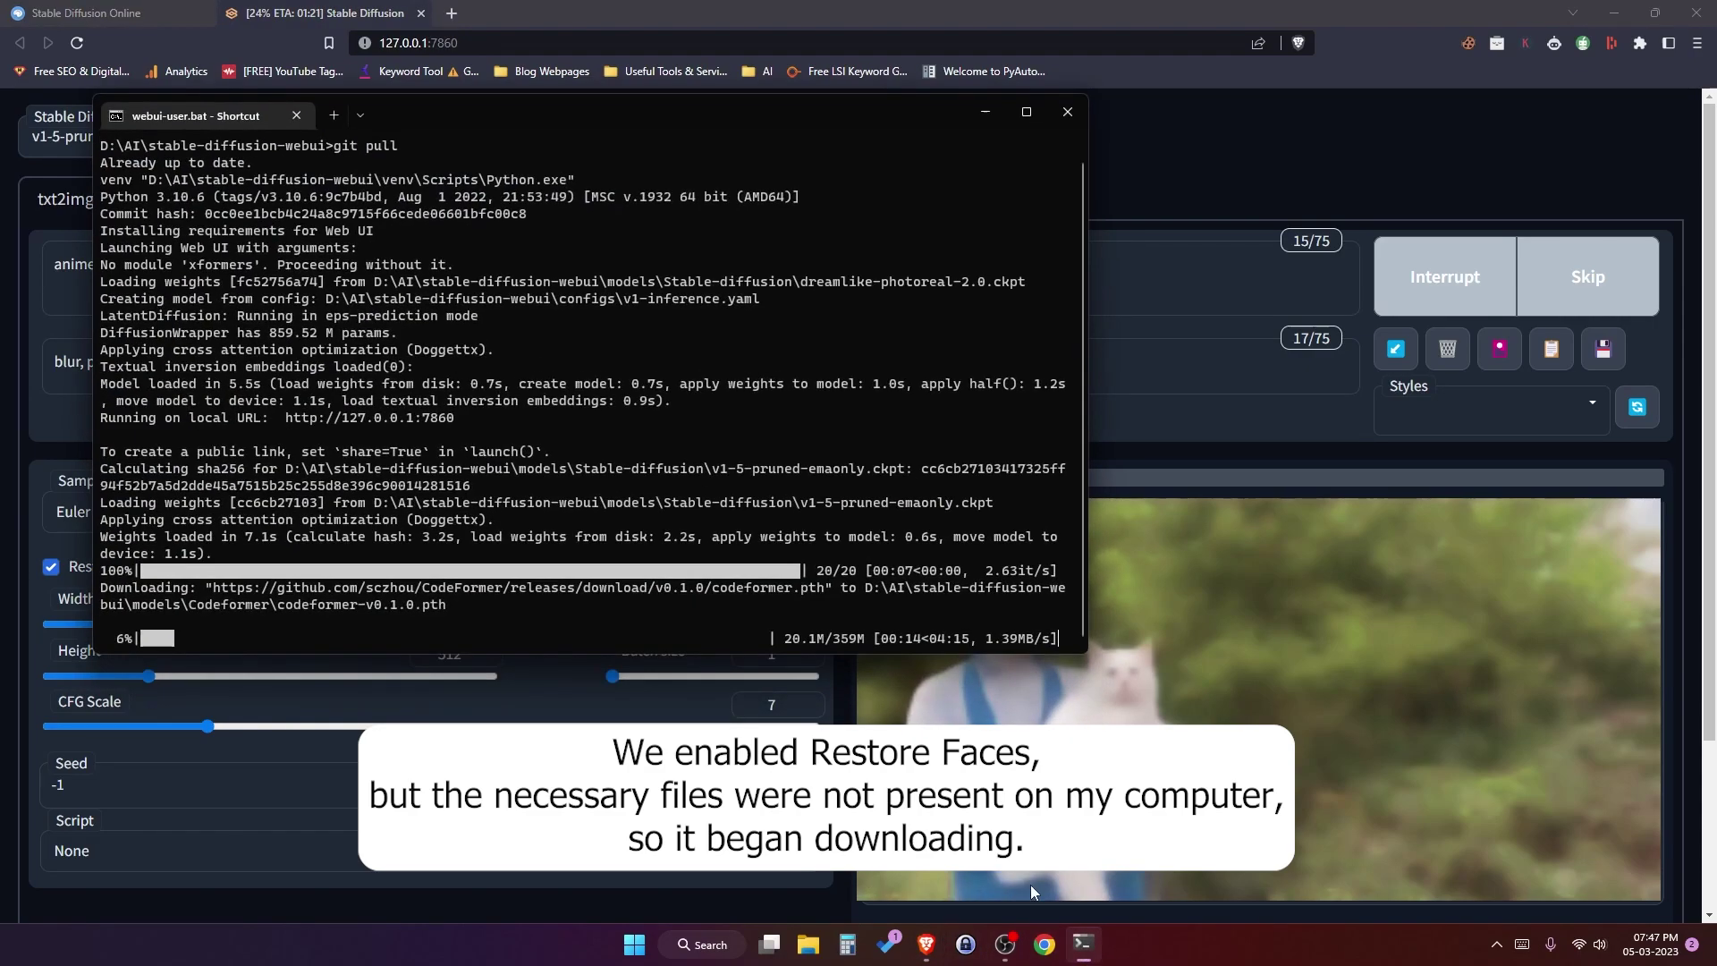
left_click(1077, 112)
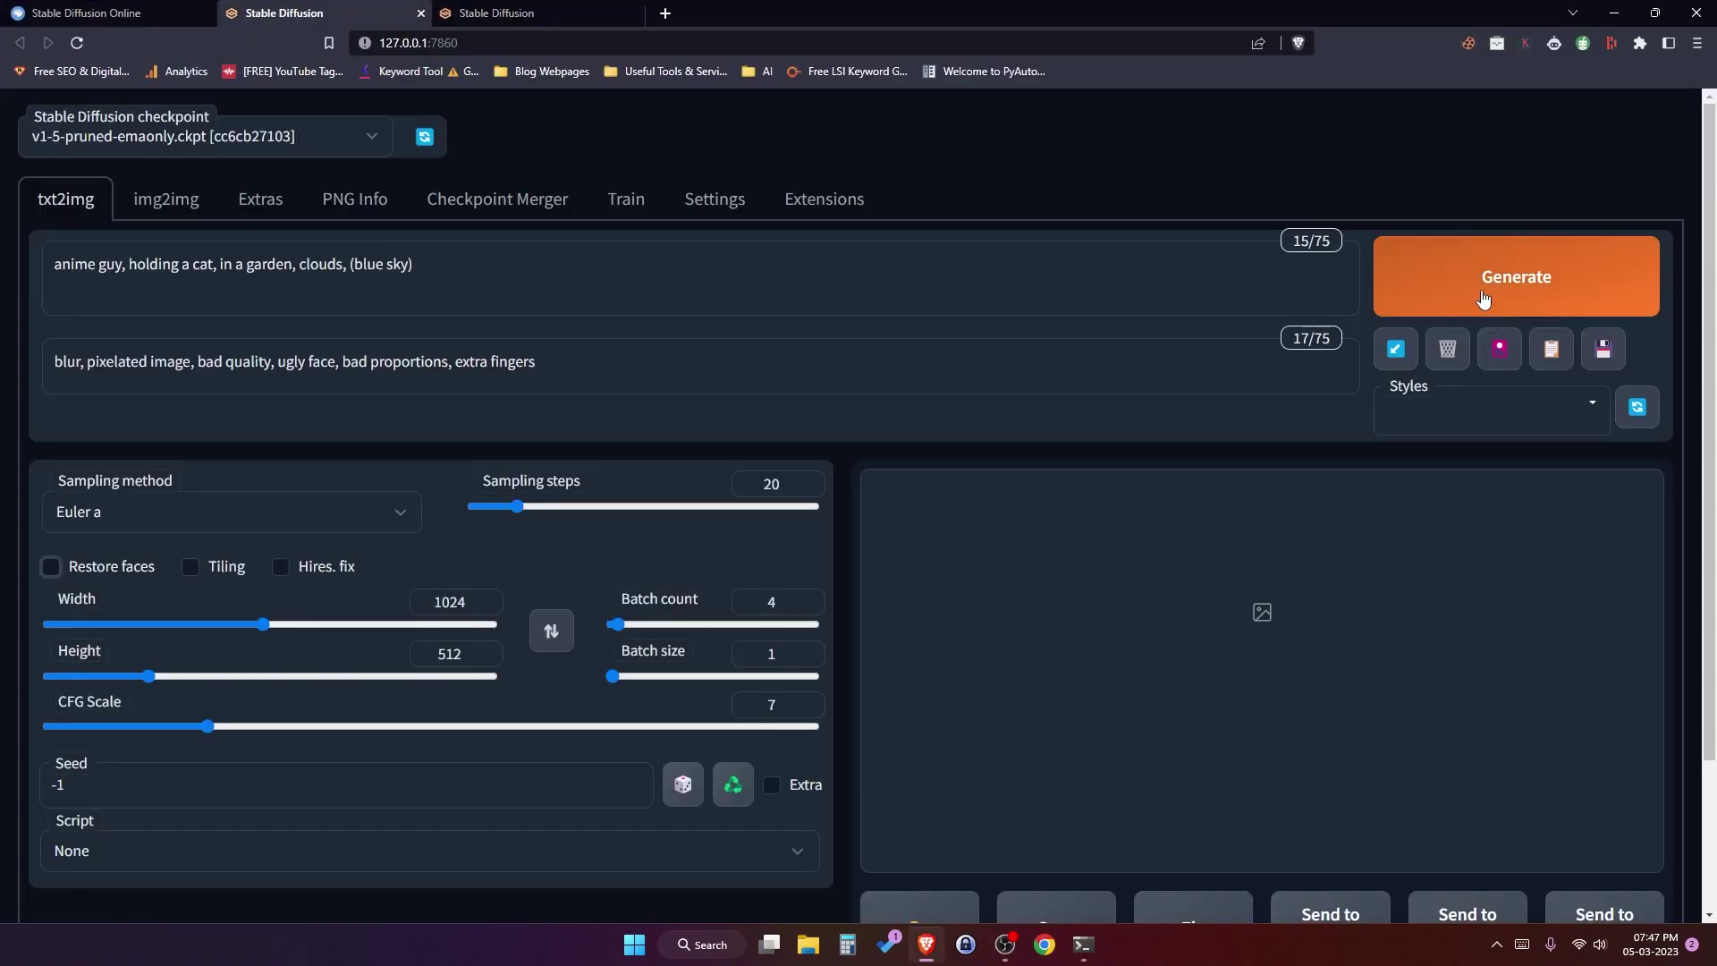
Regenerate the anime guy with cats images and browse the results in the preview.
left_click(1484, 298)
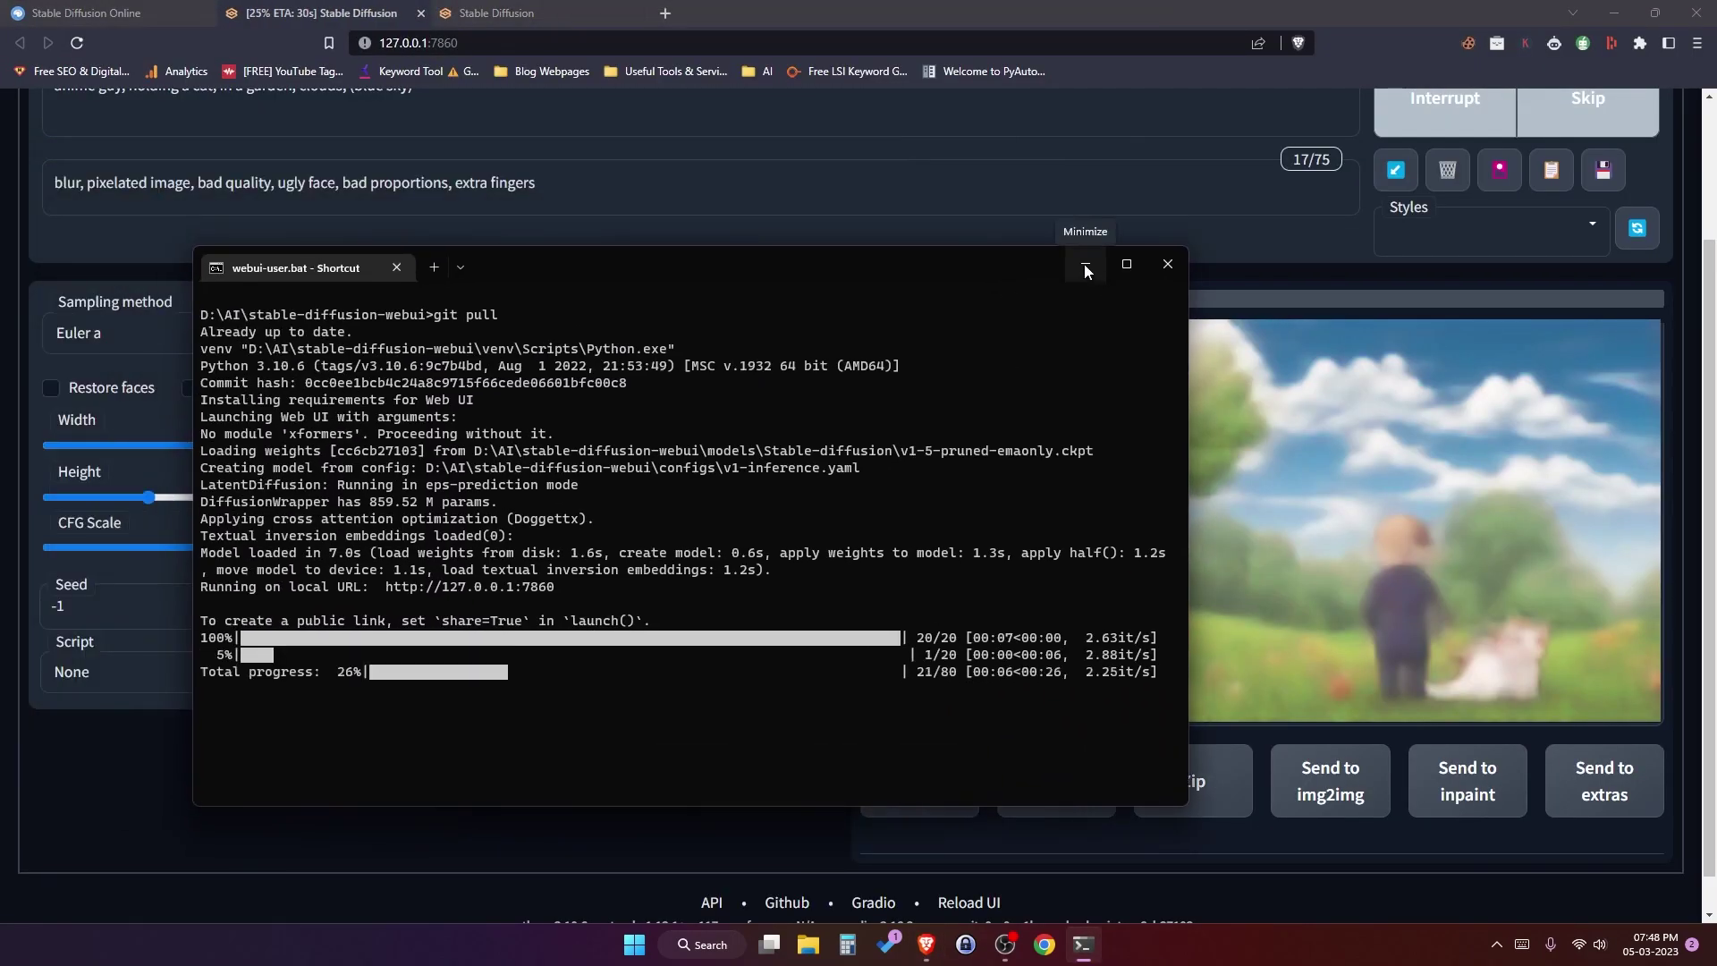
left_click(1086, 266)
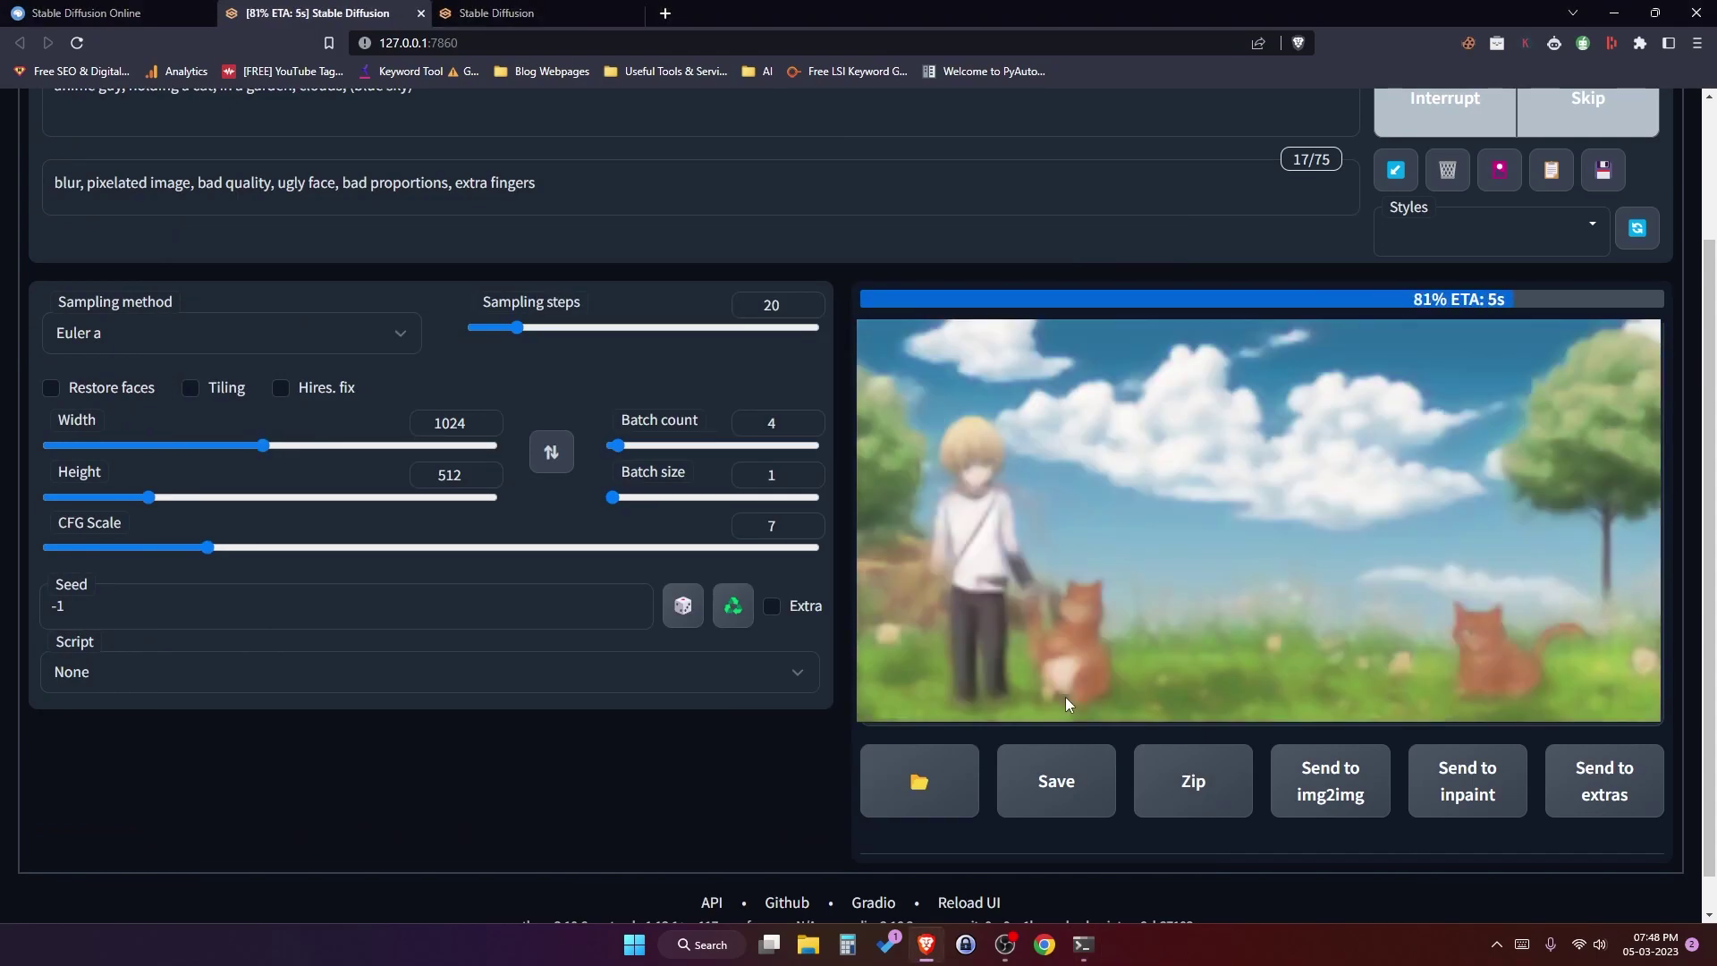
left_click(1218, 678)
key("Right")
key("Right")
key("Right")
scroll(788, 777, "down", 1)
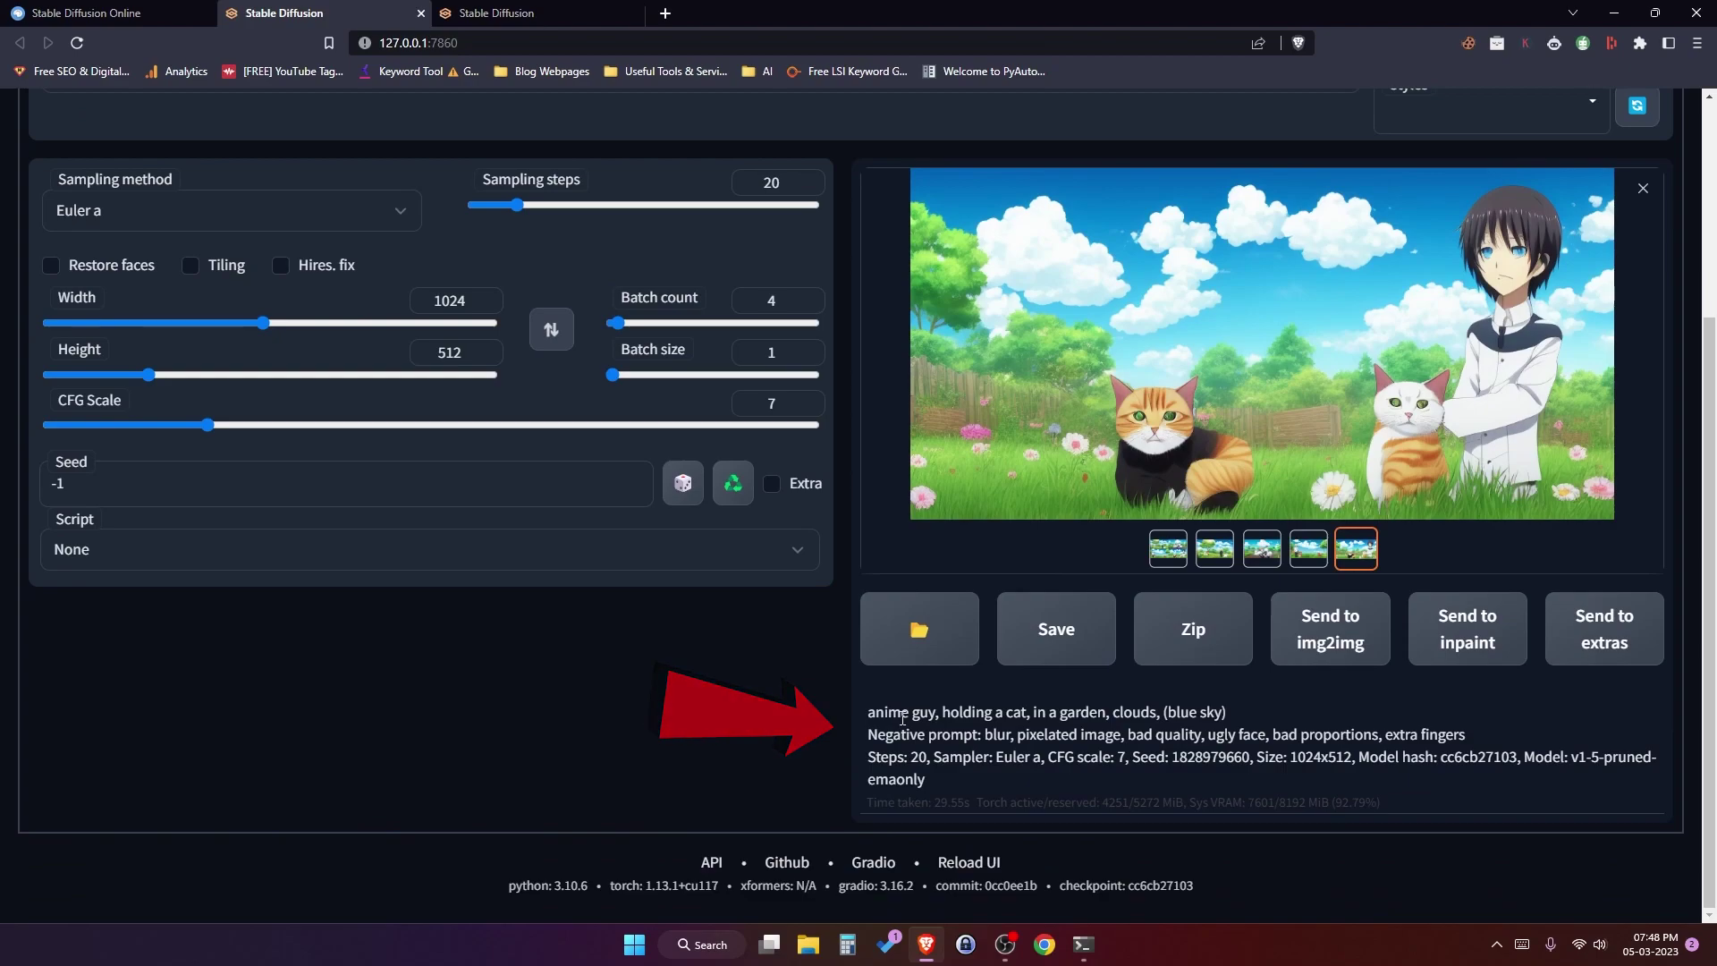
Highlight the prompt, negative prompt and parameter lines in the image info.
left_click_drag(869, 713, 1262, 708)
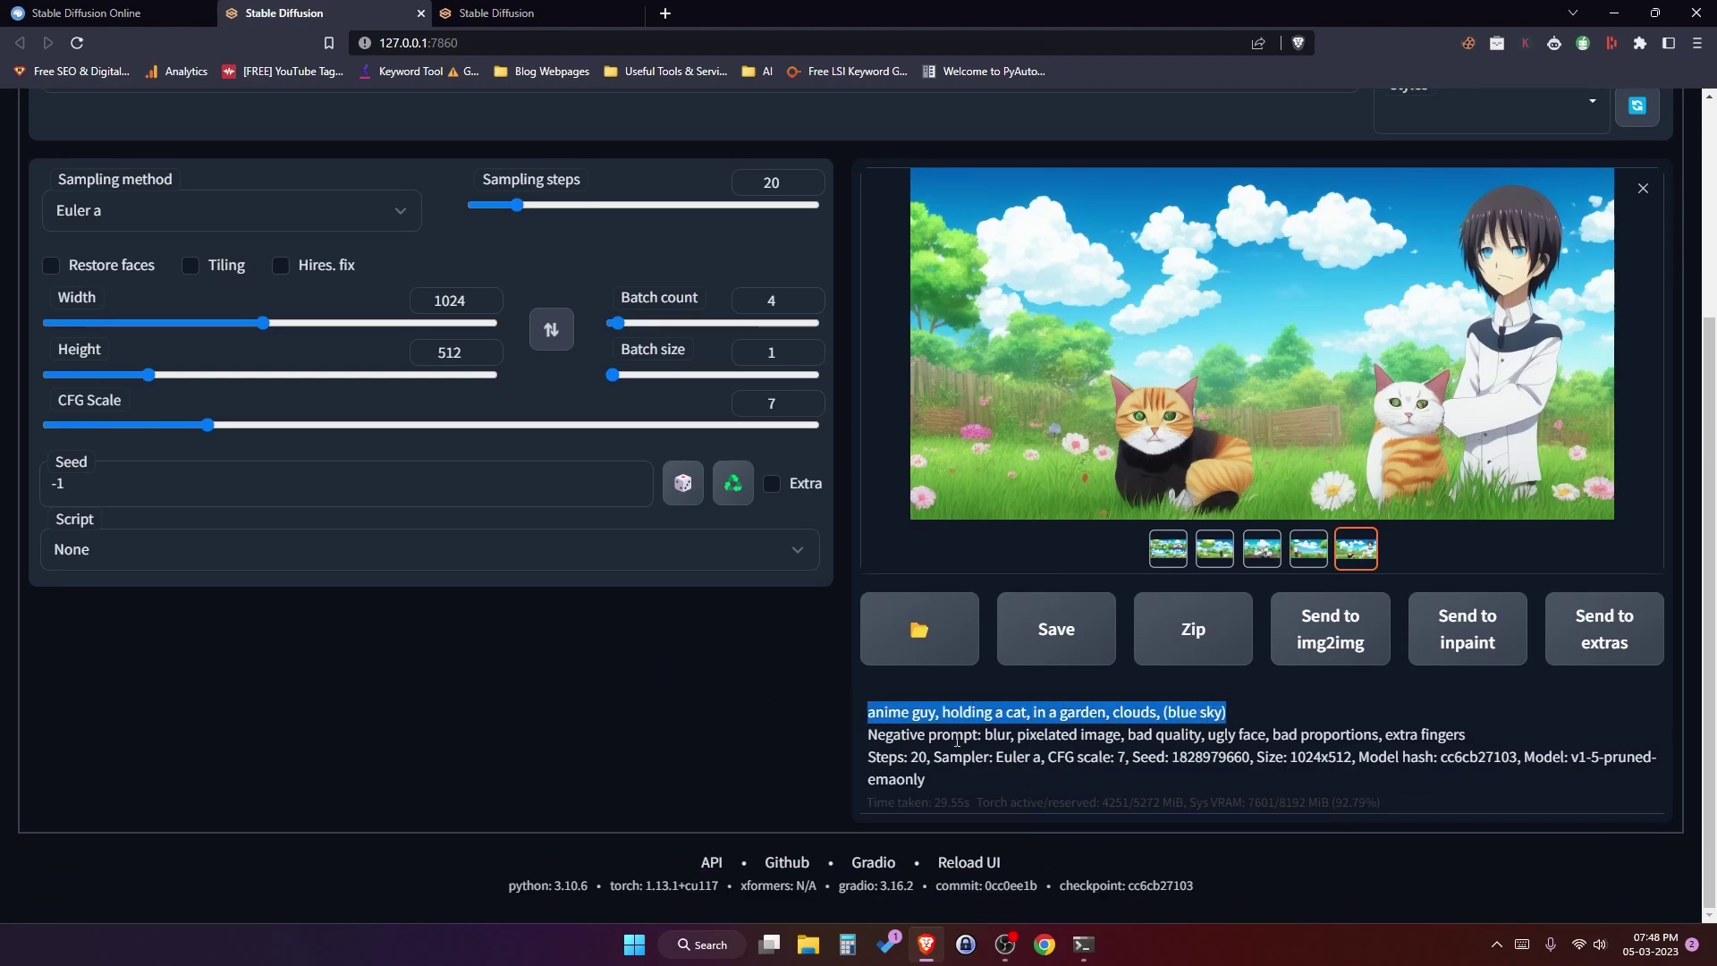
mouse_move(868, 736)
left_mouse_down()
mouse_move(982, 736)
mouse_move(942, 757)
left_mouse_up()
left_click_drag(1134, 756, 1168, 757)
mouse_move(1524, 757)
left_mouse_down()
mouse_move(1597, 764)
mouse_move(1291, 802)
mouse_move(940, 787)
left_mouse_up()
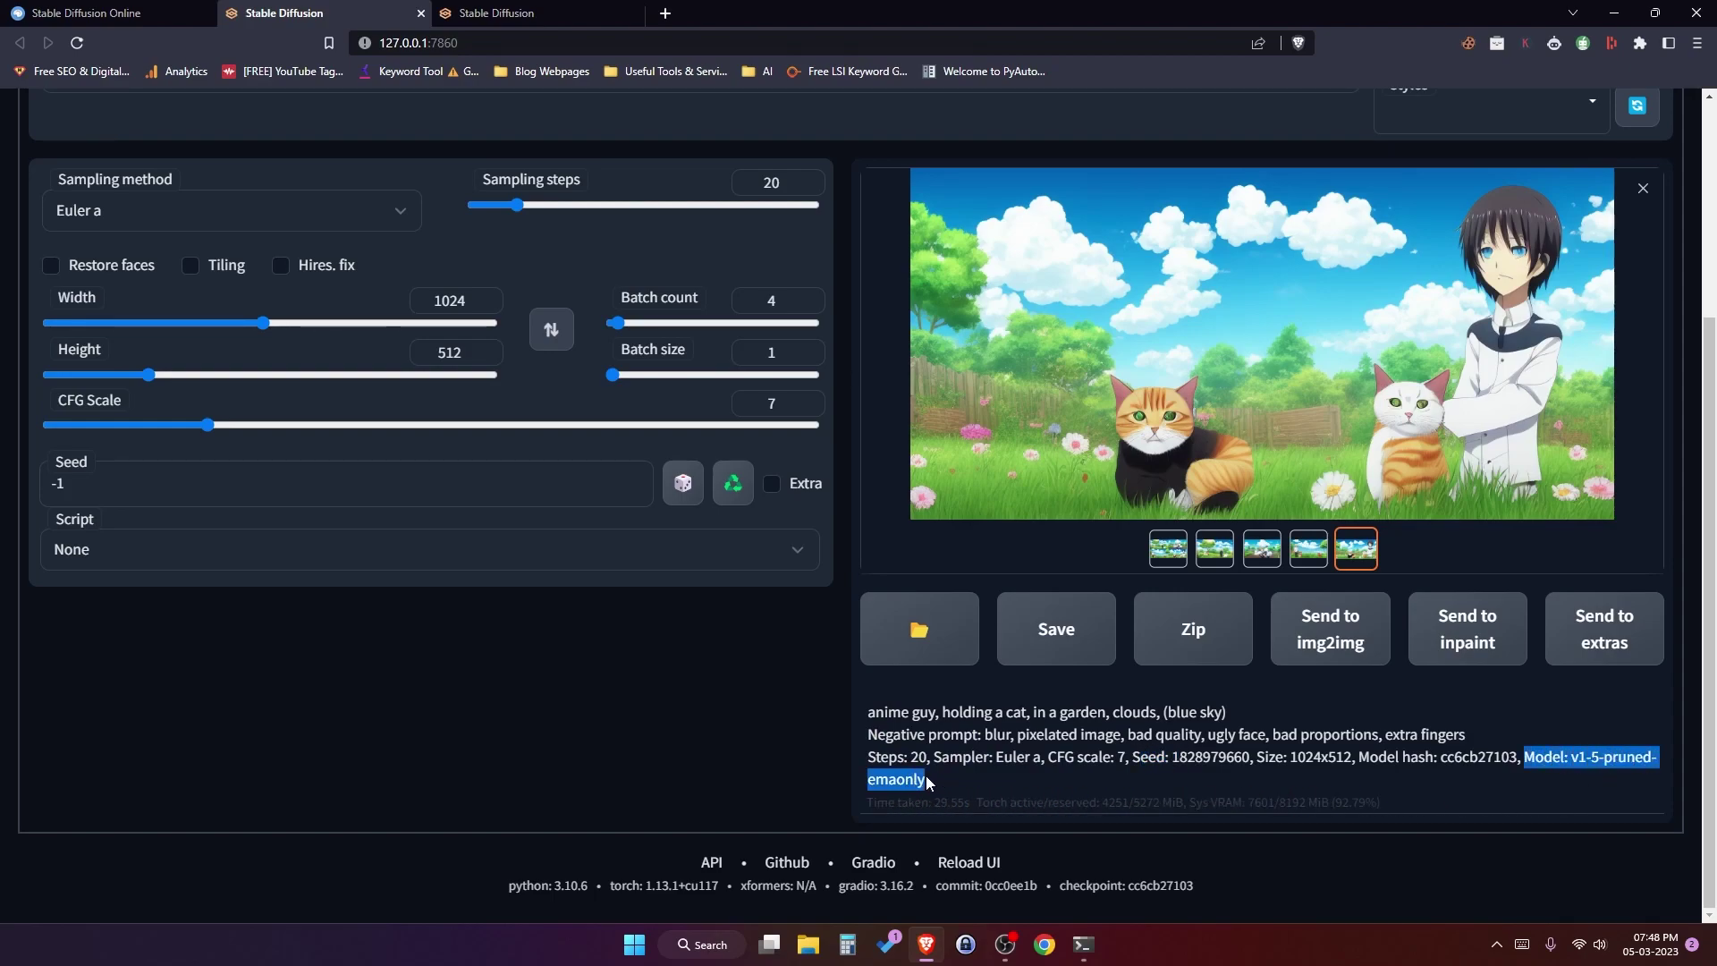
left_click(993, 775)
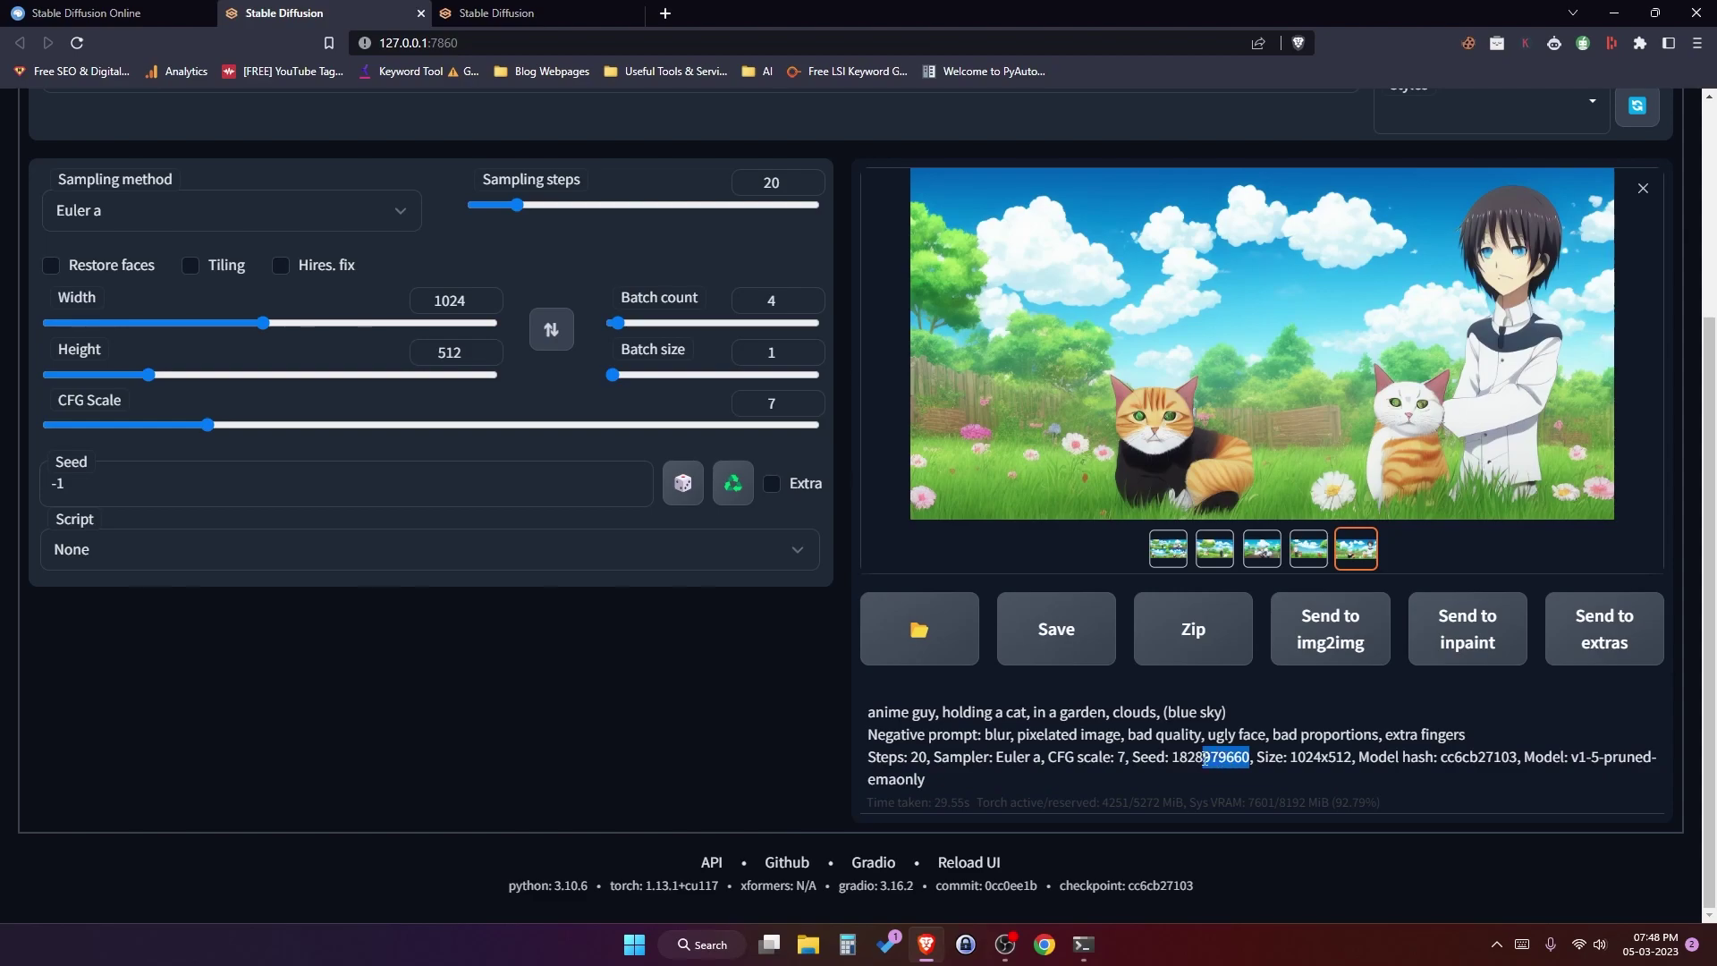
left_click_drag(1250, 757, 1172, 757)
key("ctrl+c")
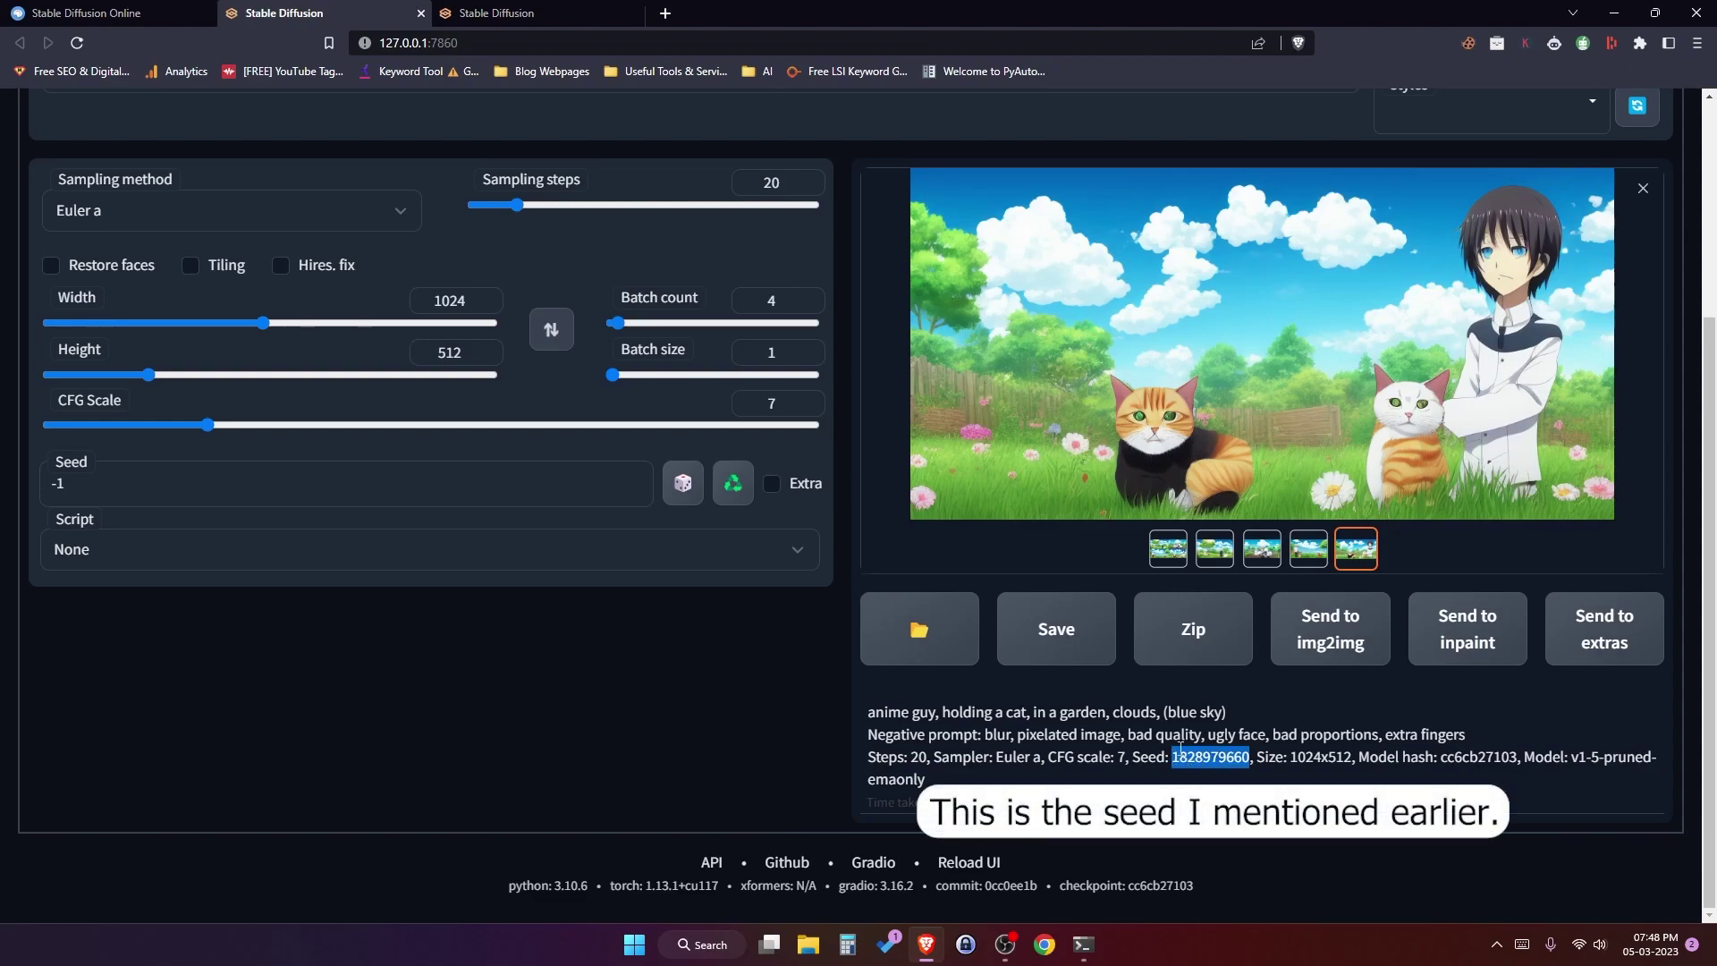
mouse_move(336, 484)
left_click(114, 501)
key("ctrl+a")
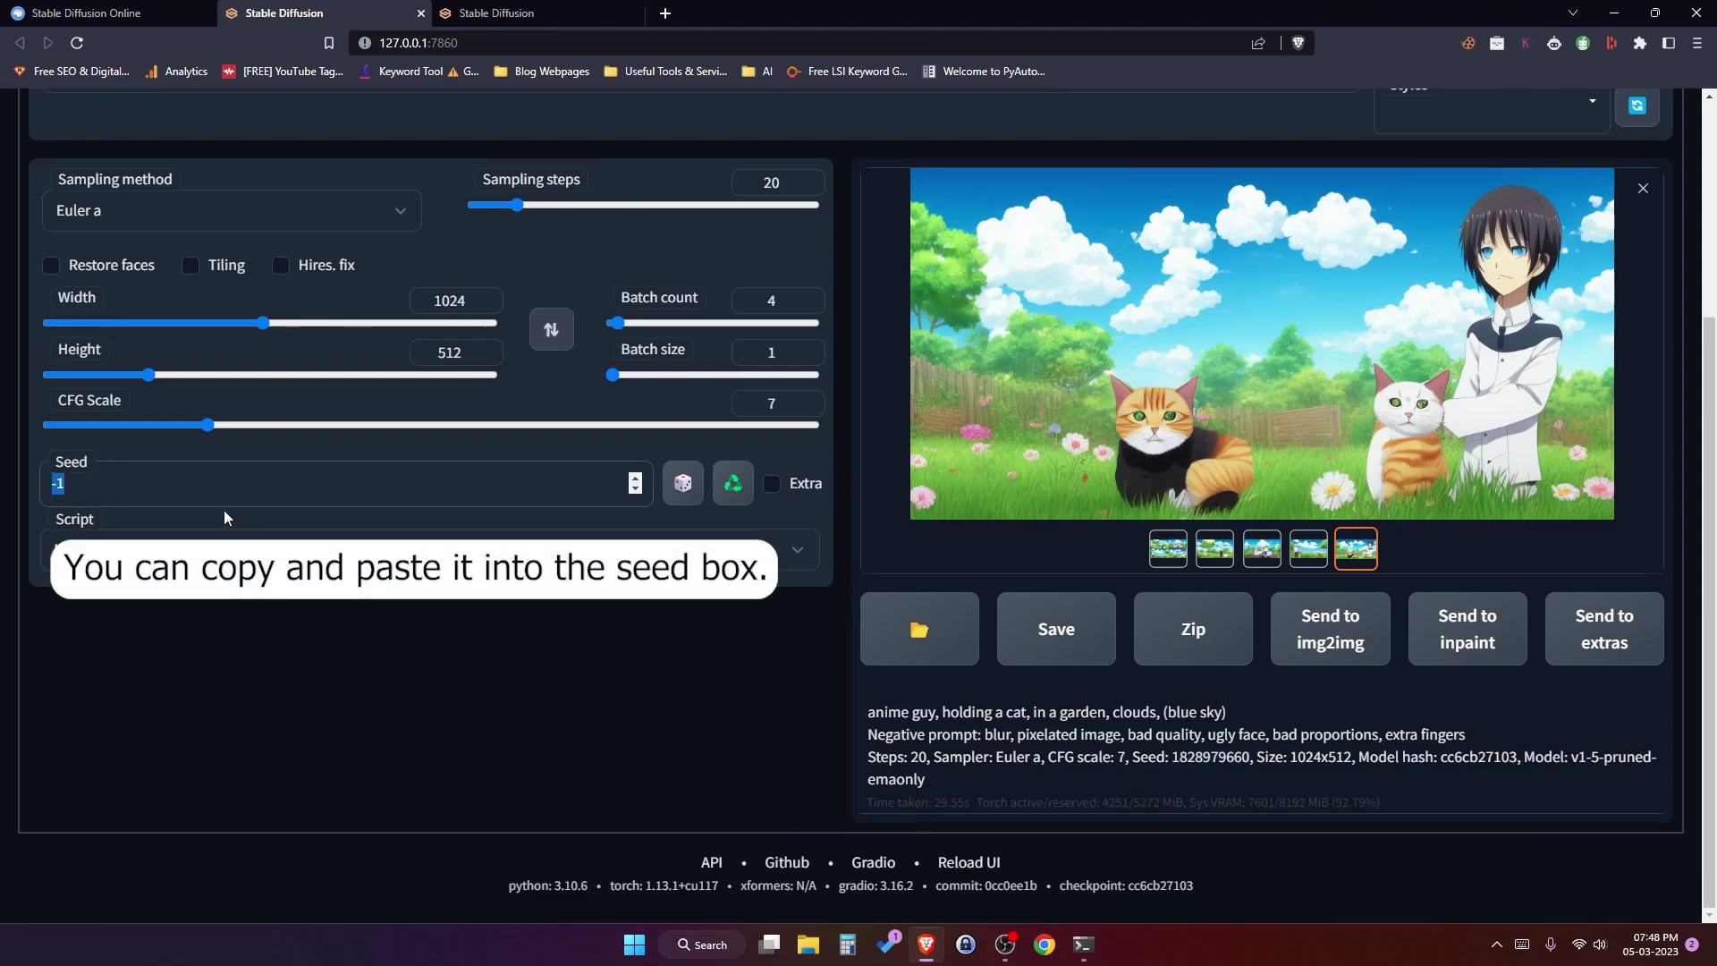
key("ctrl+v")
left_click(683, 483)
left_click(737, 486)
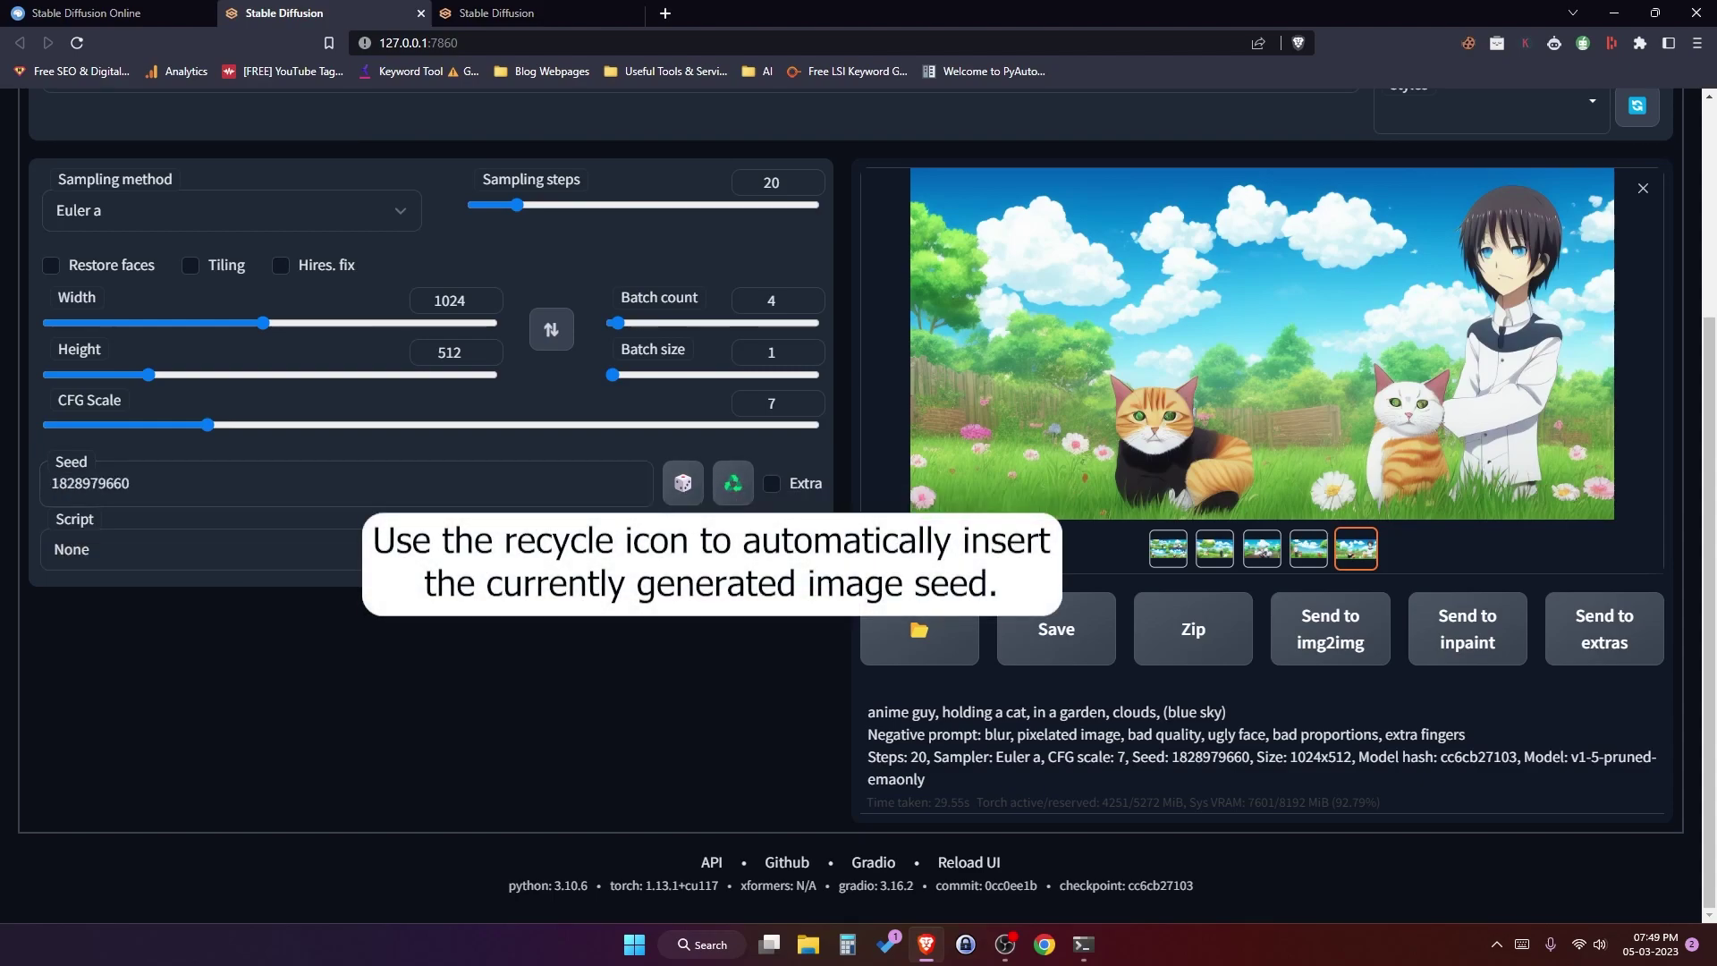
left_click_drag(131, 485, 51, 491)
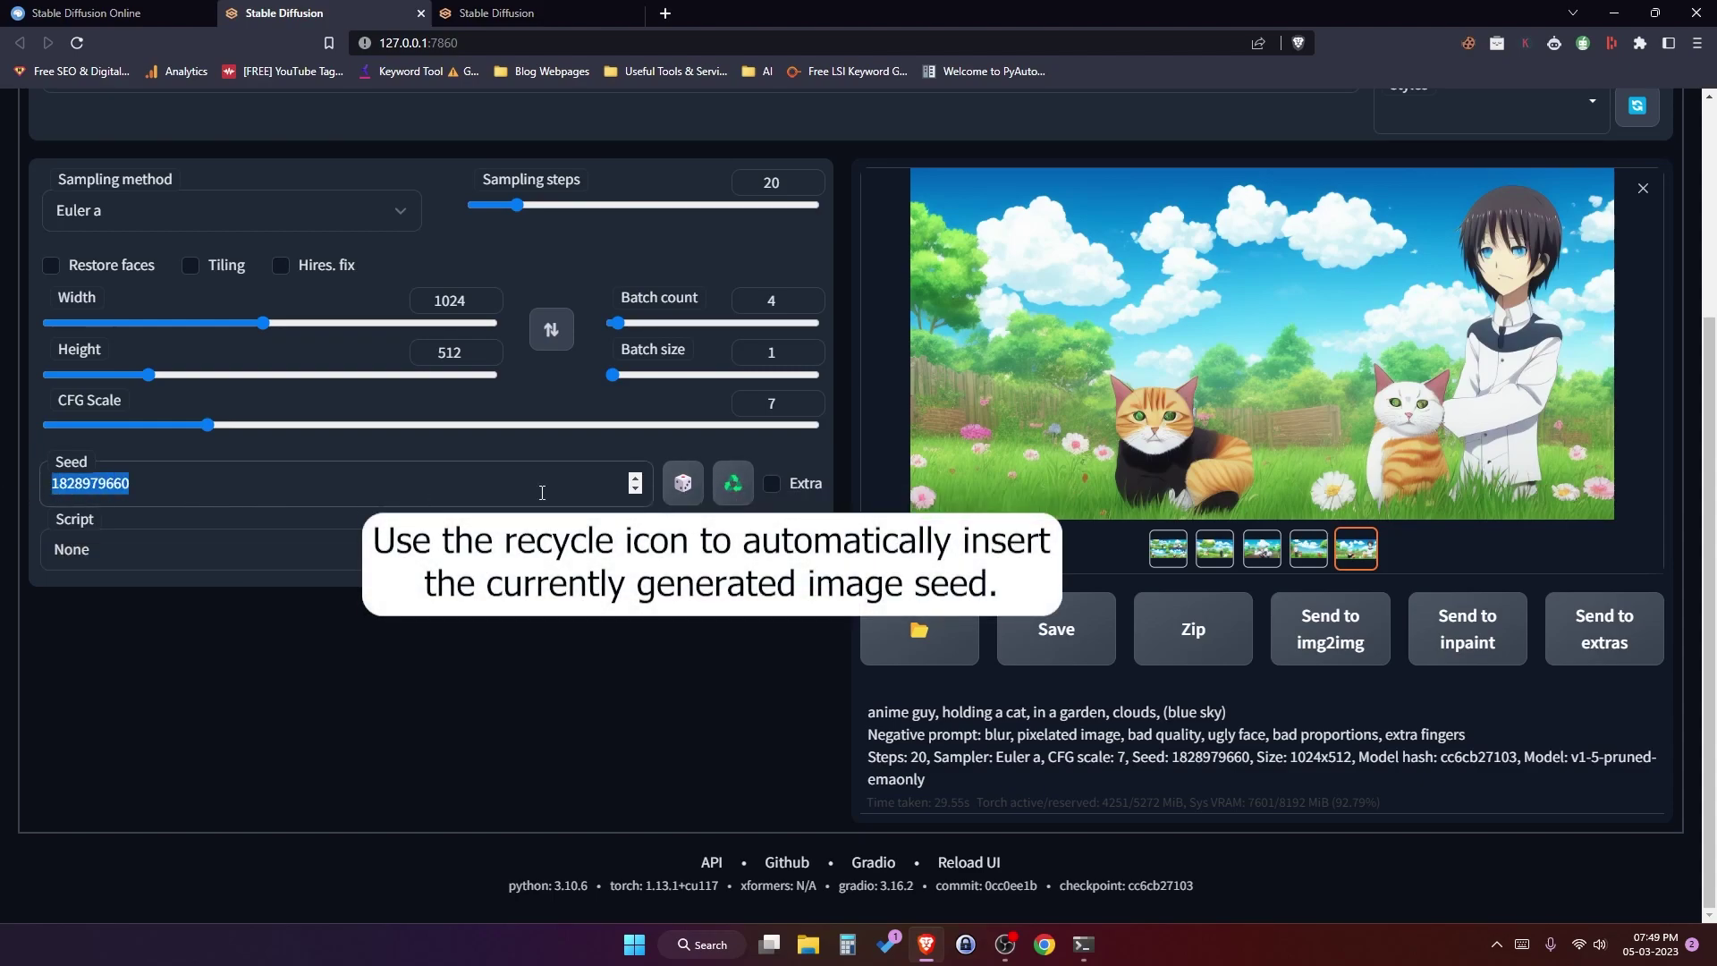
left_click(682, 483)
scroll(658, 723, "up", 1)
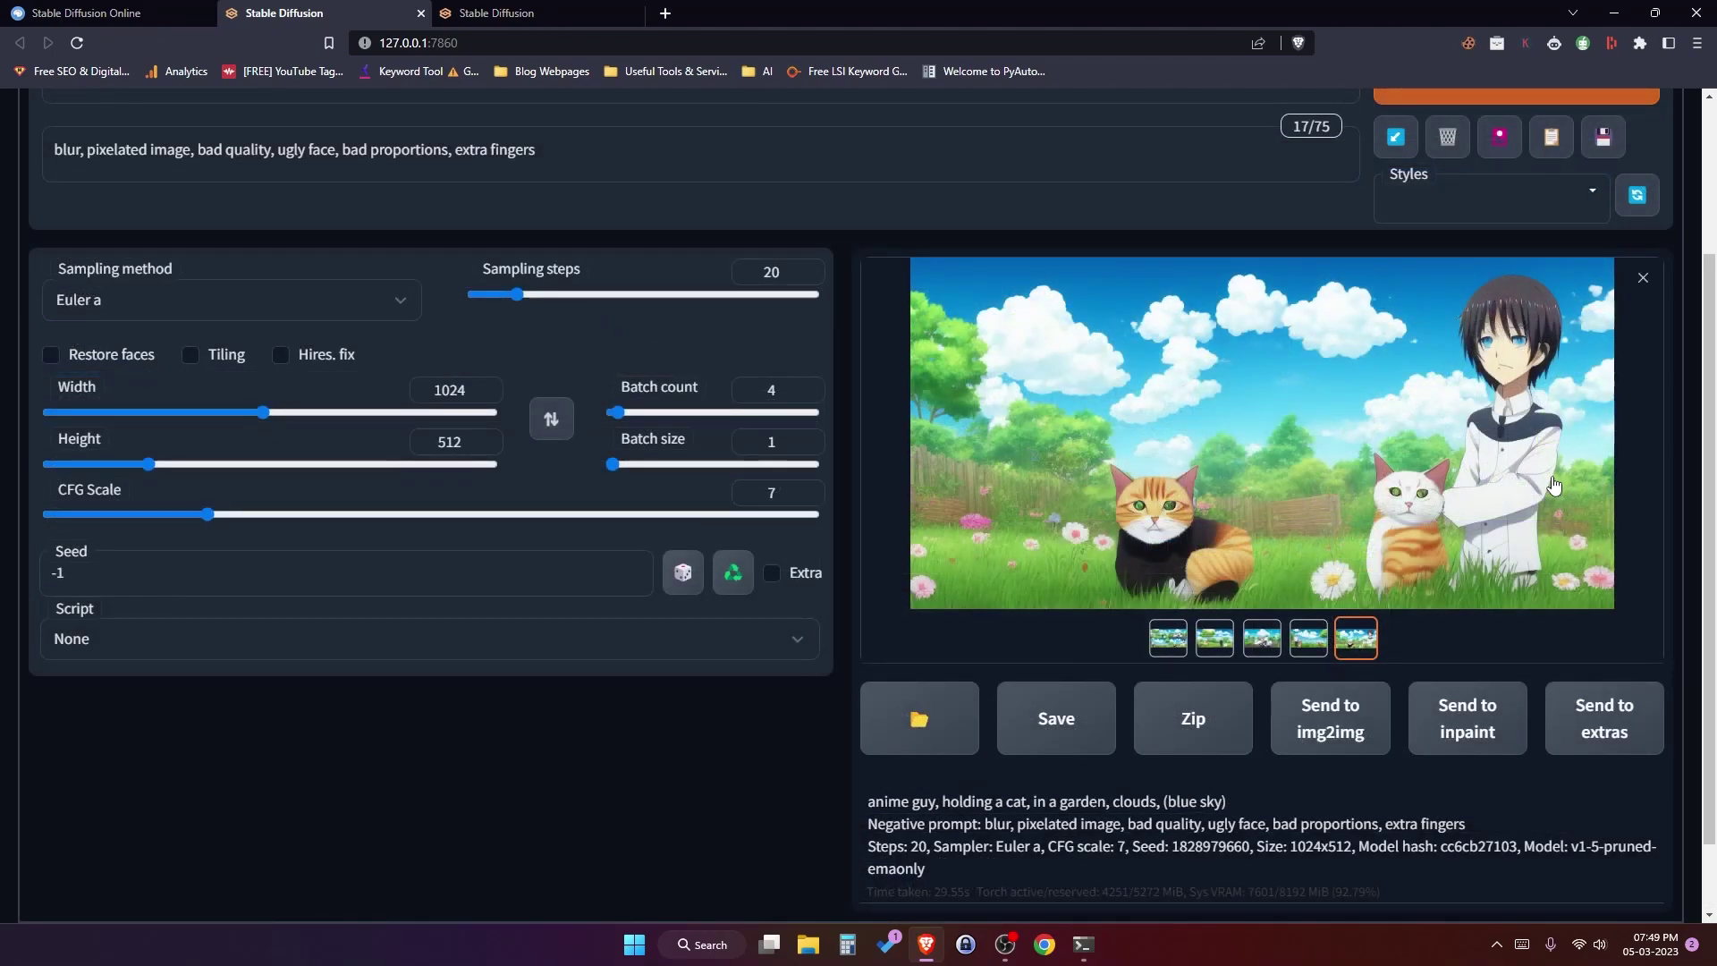
scroll(1550, 508, "up", 2)
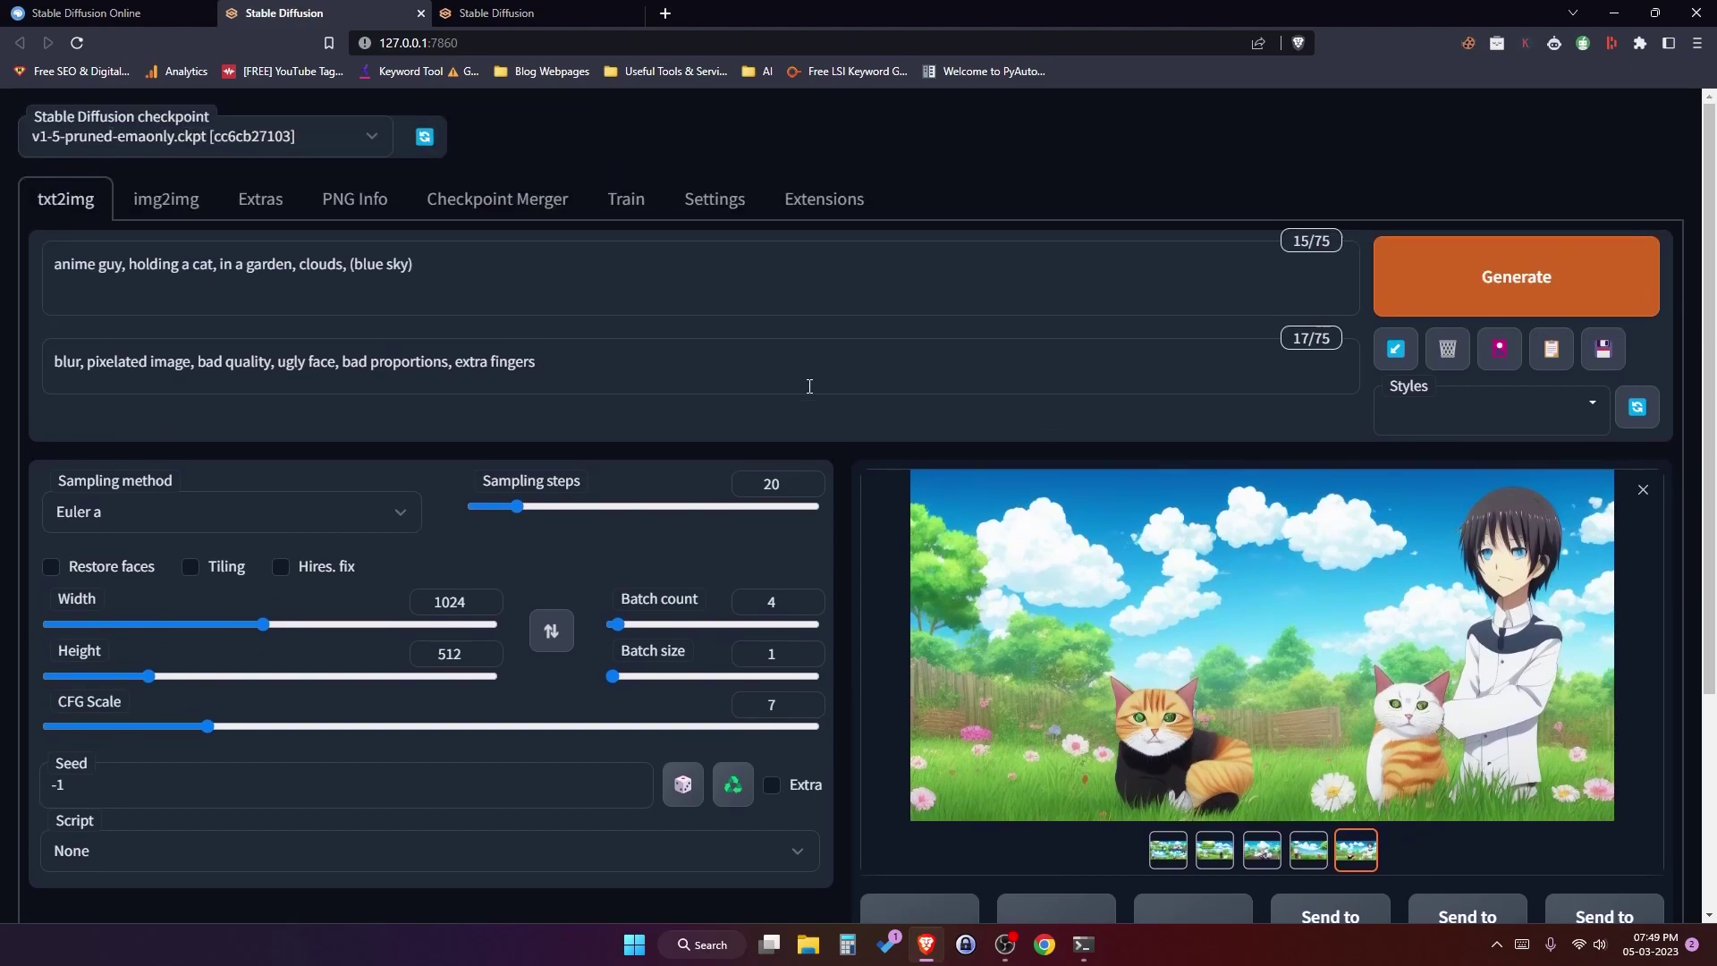
left_click(352, 207)
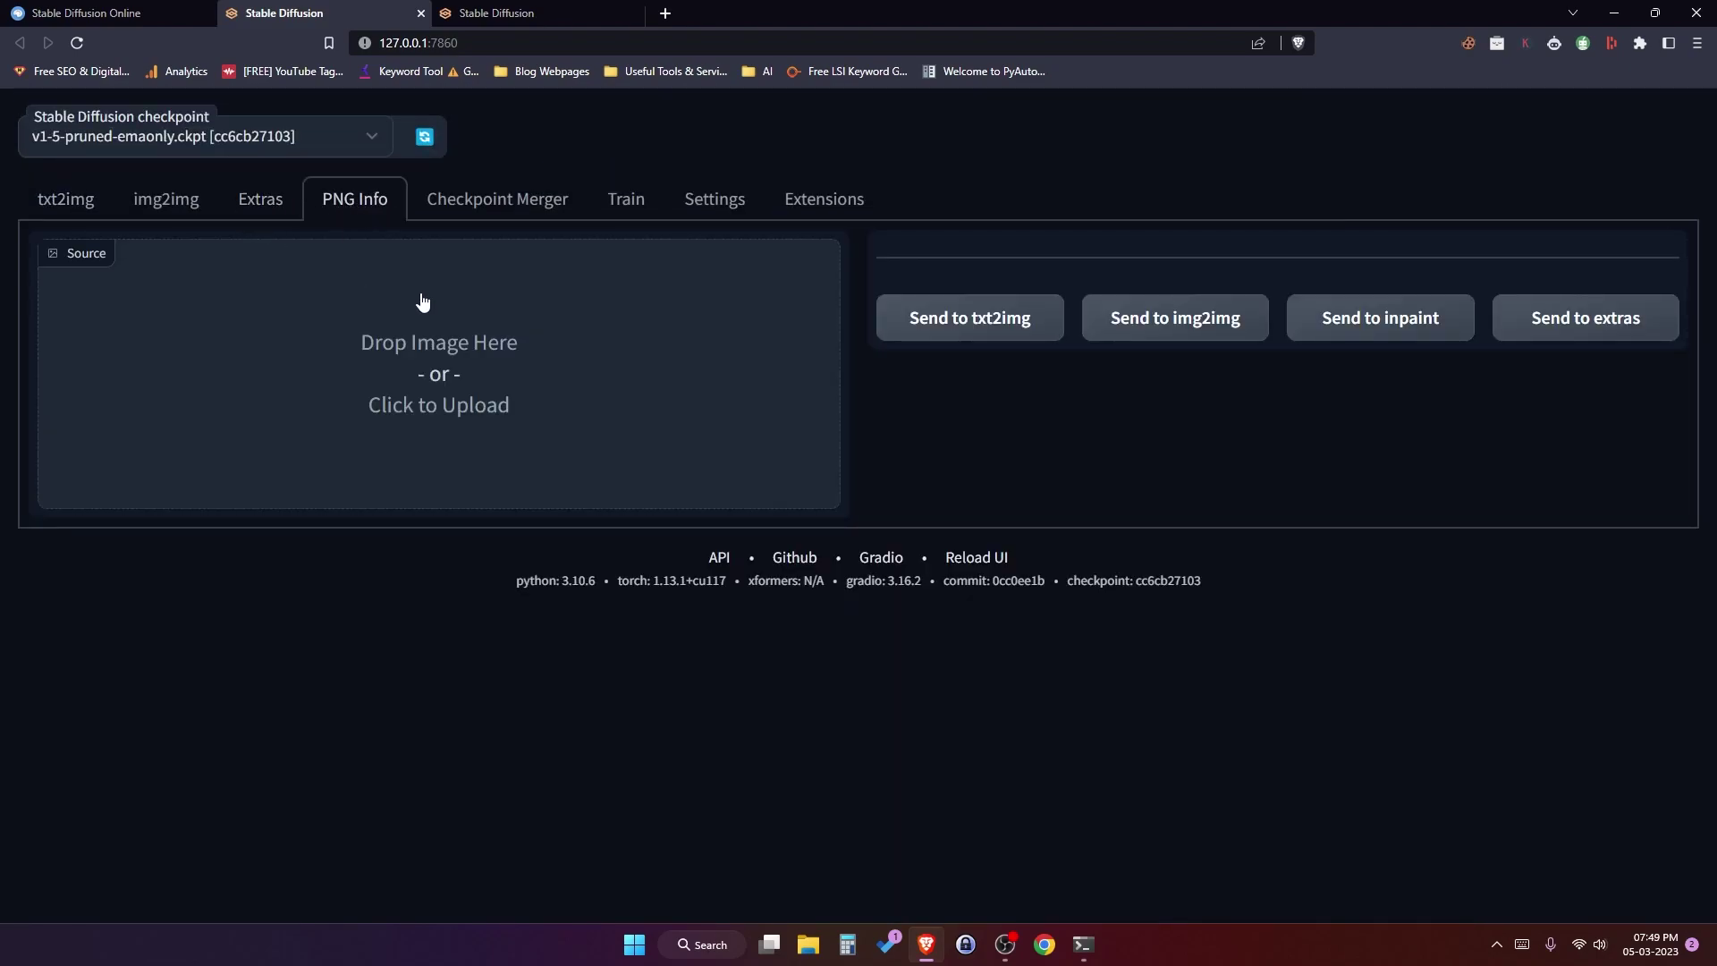
Browse to outputs > txt2img-images > 2023-03-05 and drag image 00016 to the browser.
left_click(817, 951)
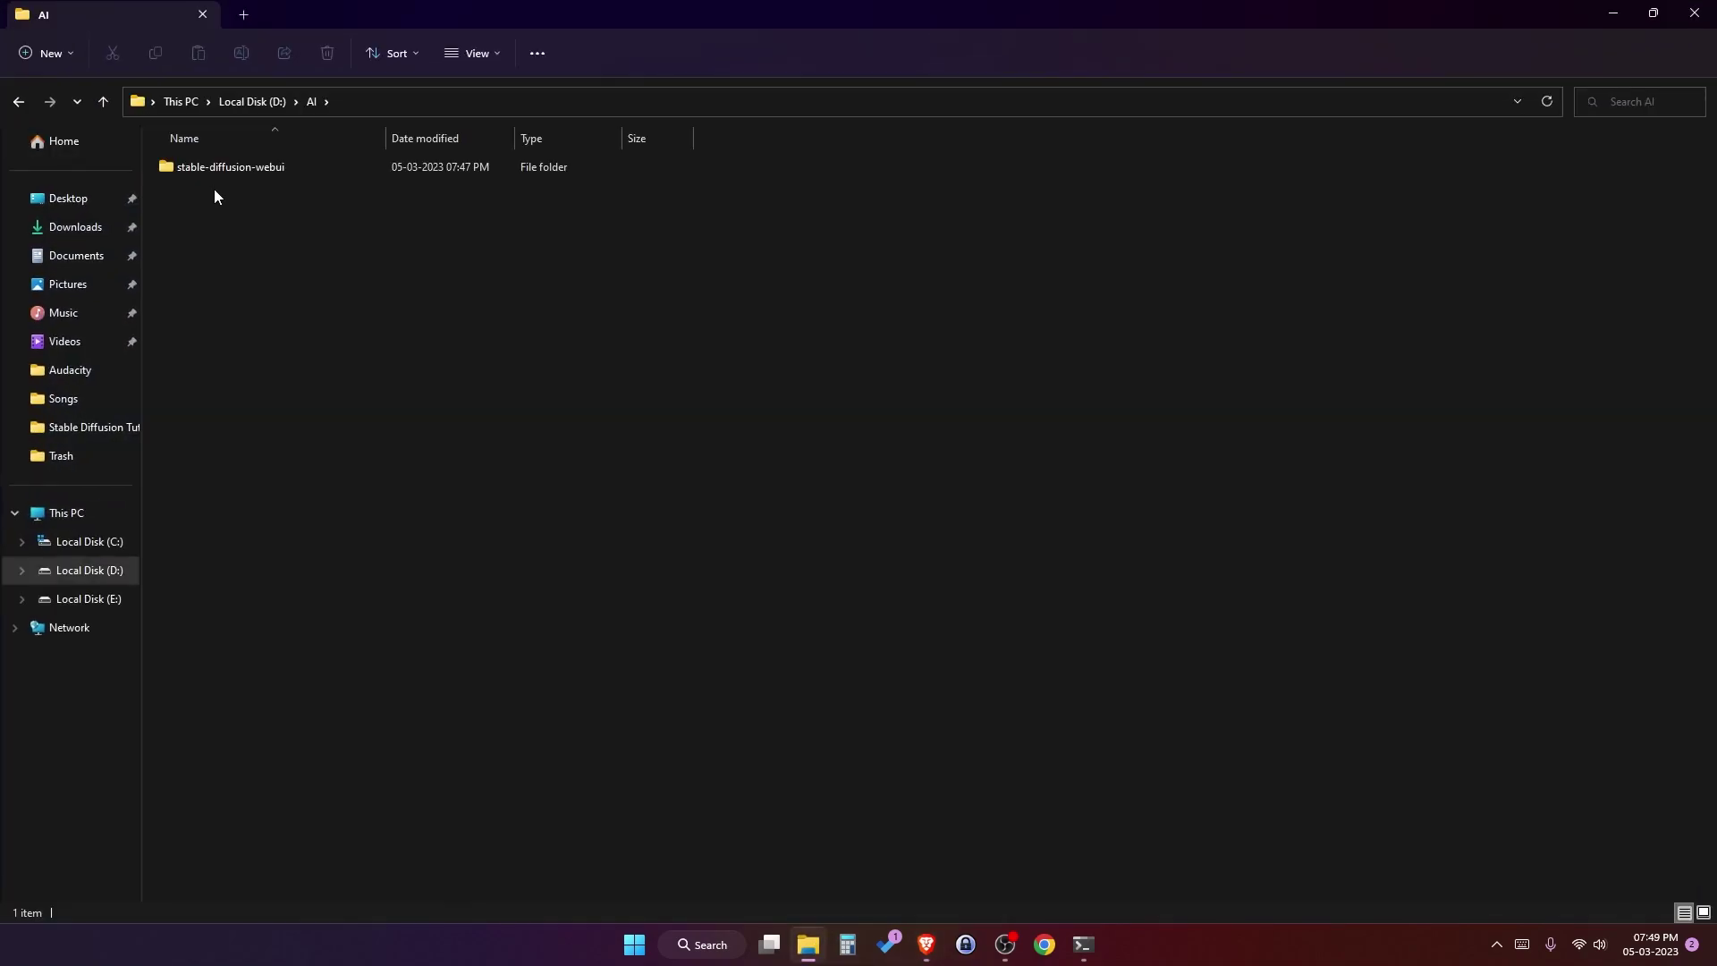
double_click(216, 176)
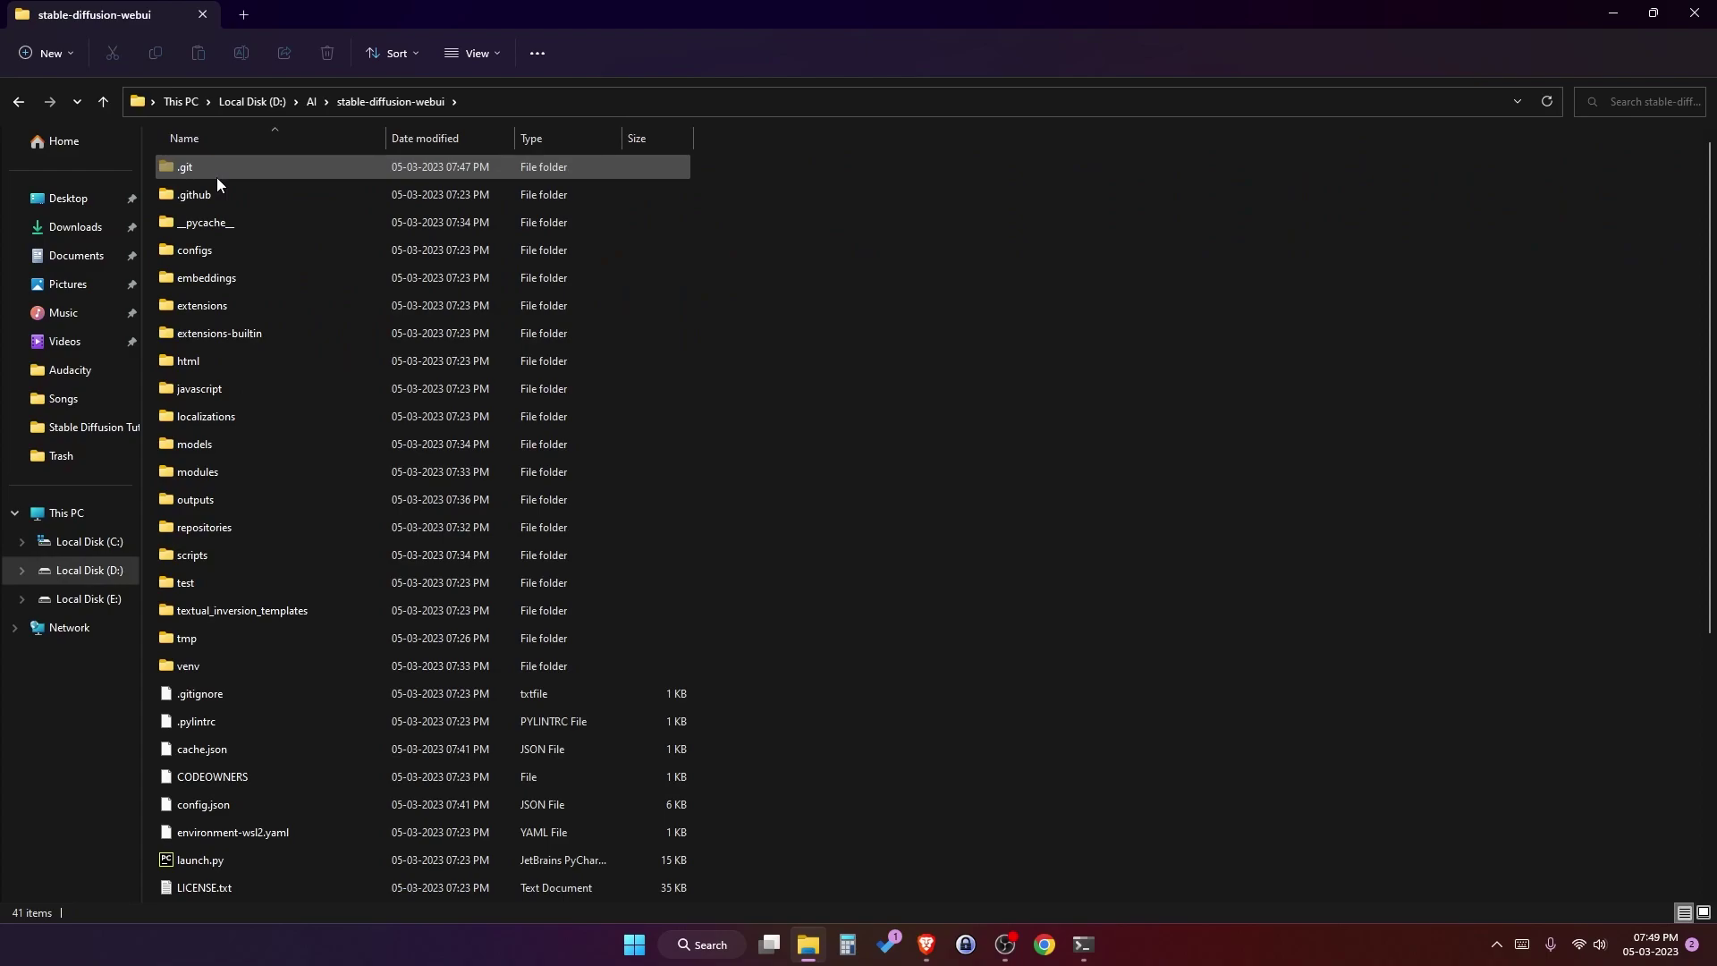
scroll(923, 426, "down", 1)
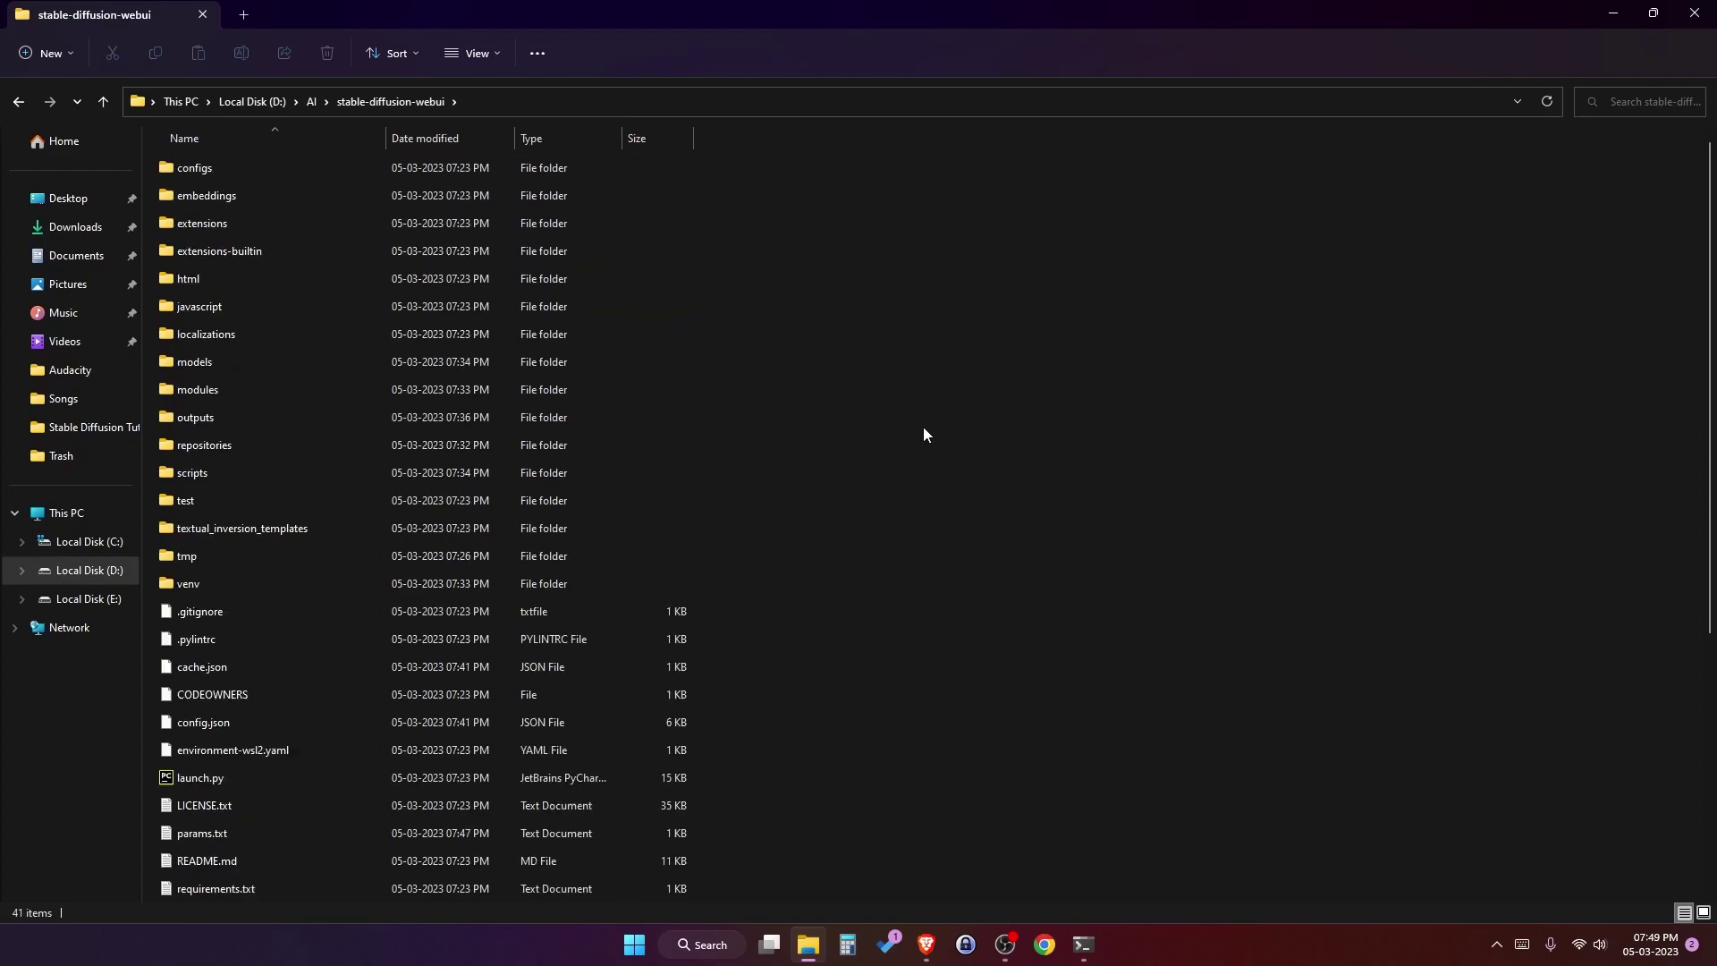
scroll(600, 392, "down", 1)
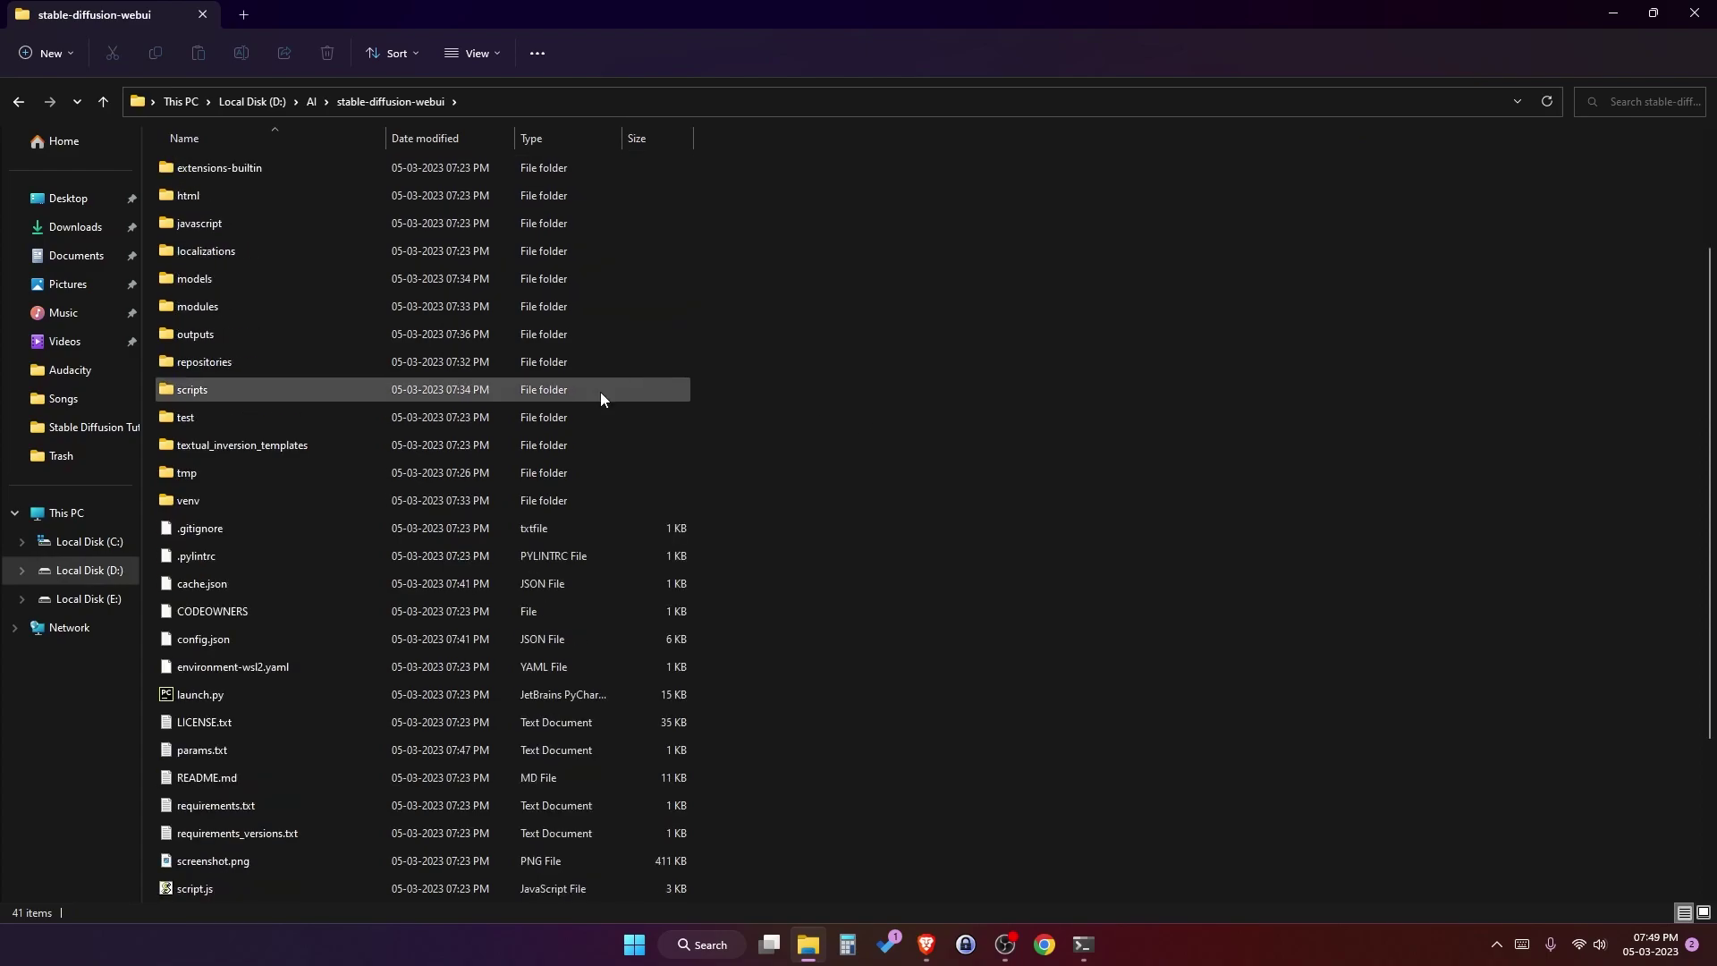
left_click(227, 336)
double_click(226, 336)
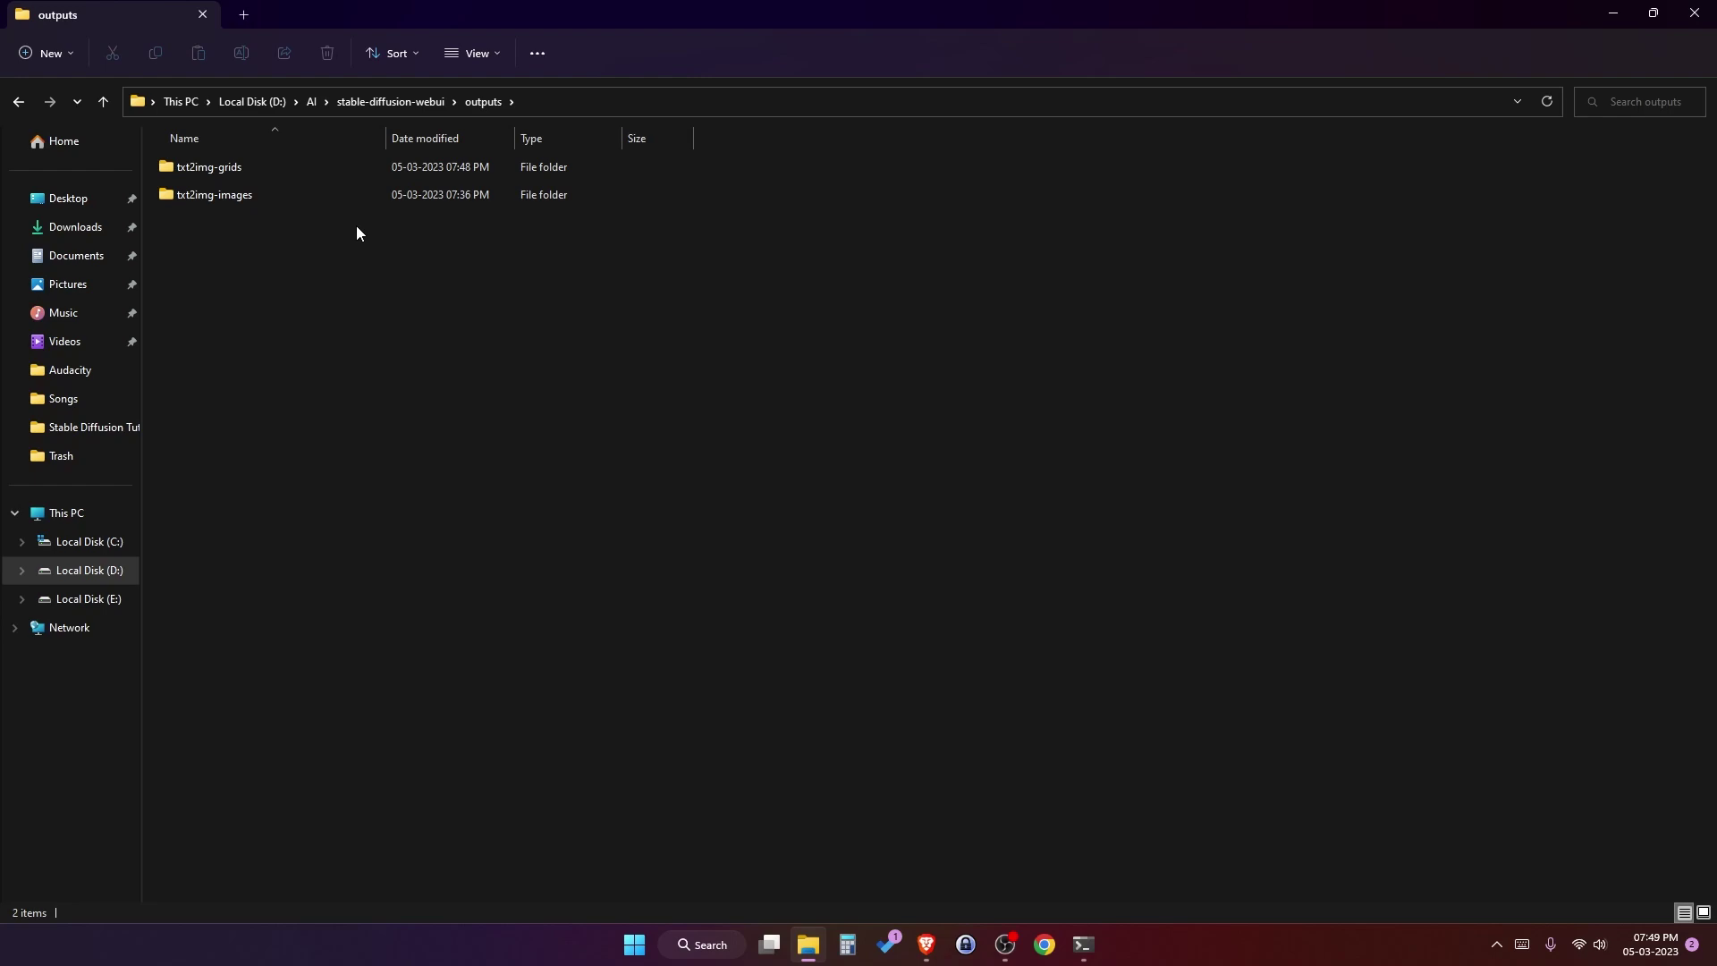
double_click(209, 199)
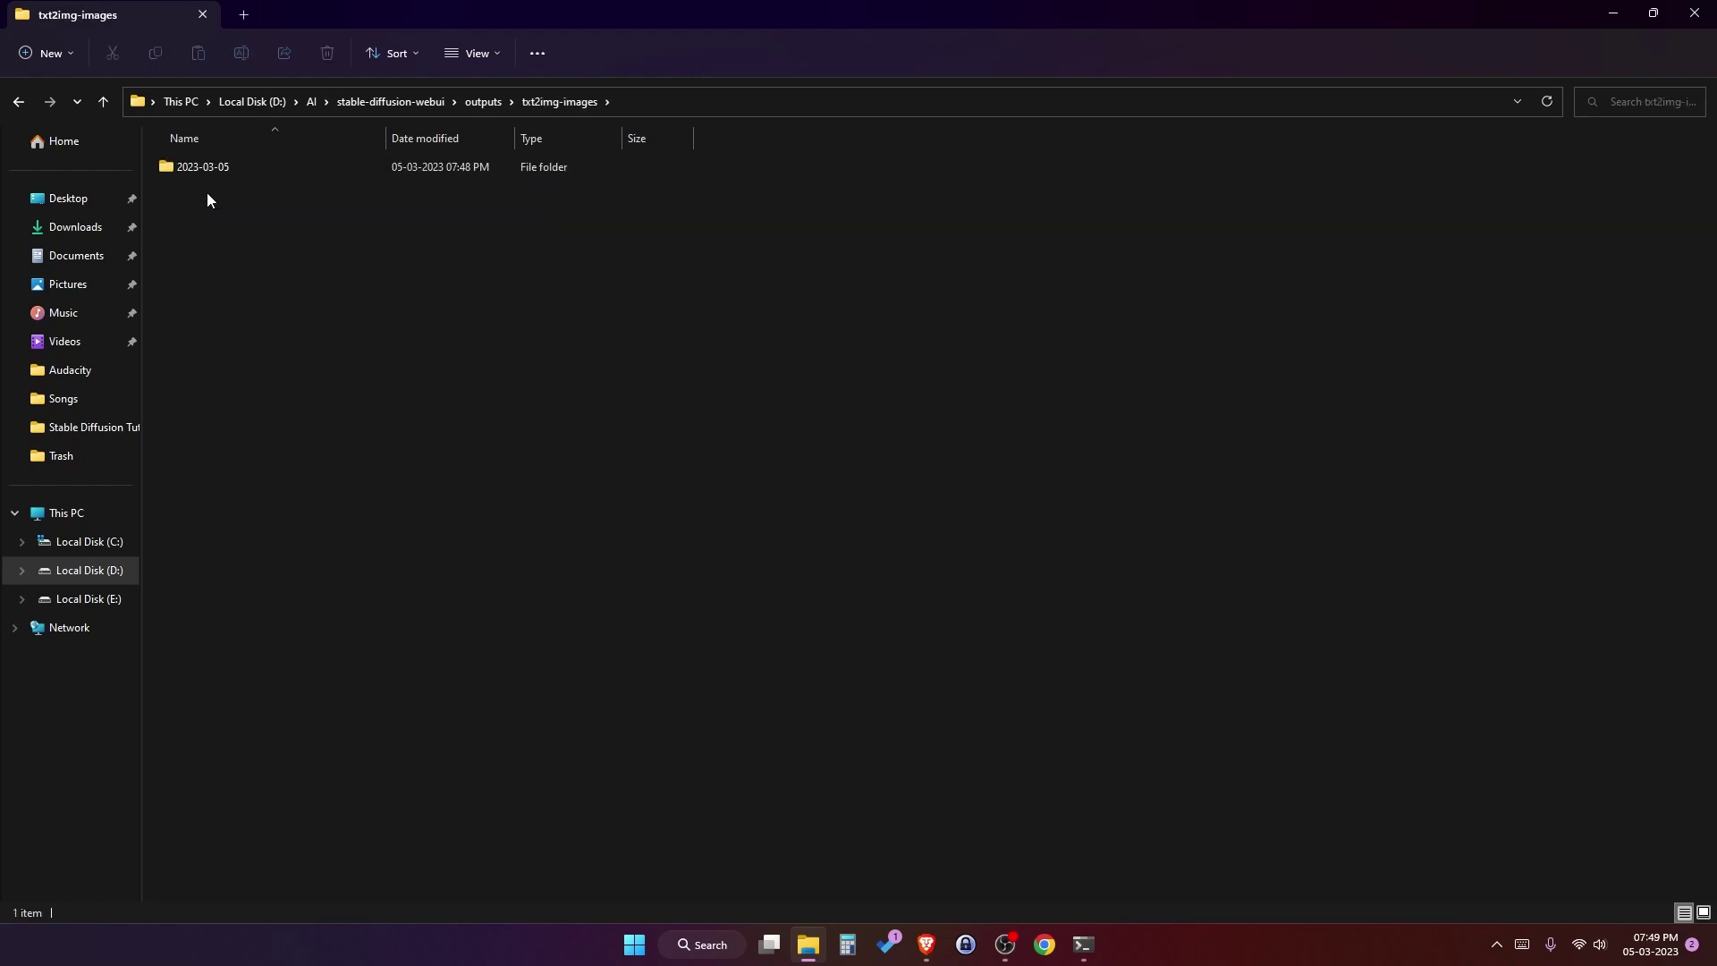
double_click(210, 166)
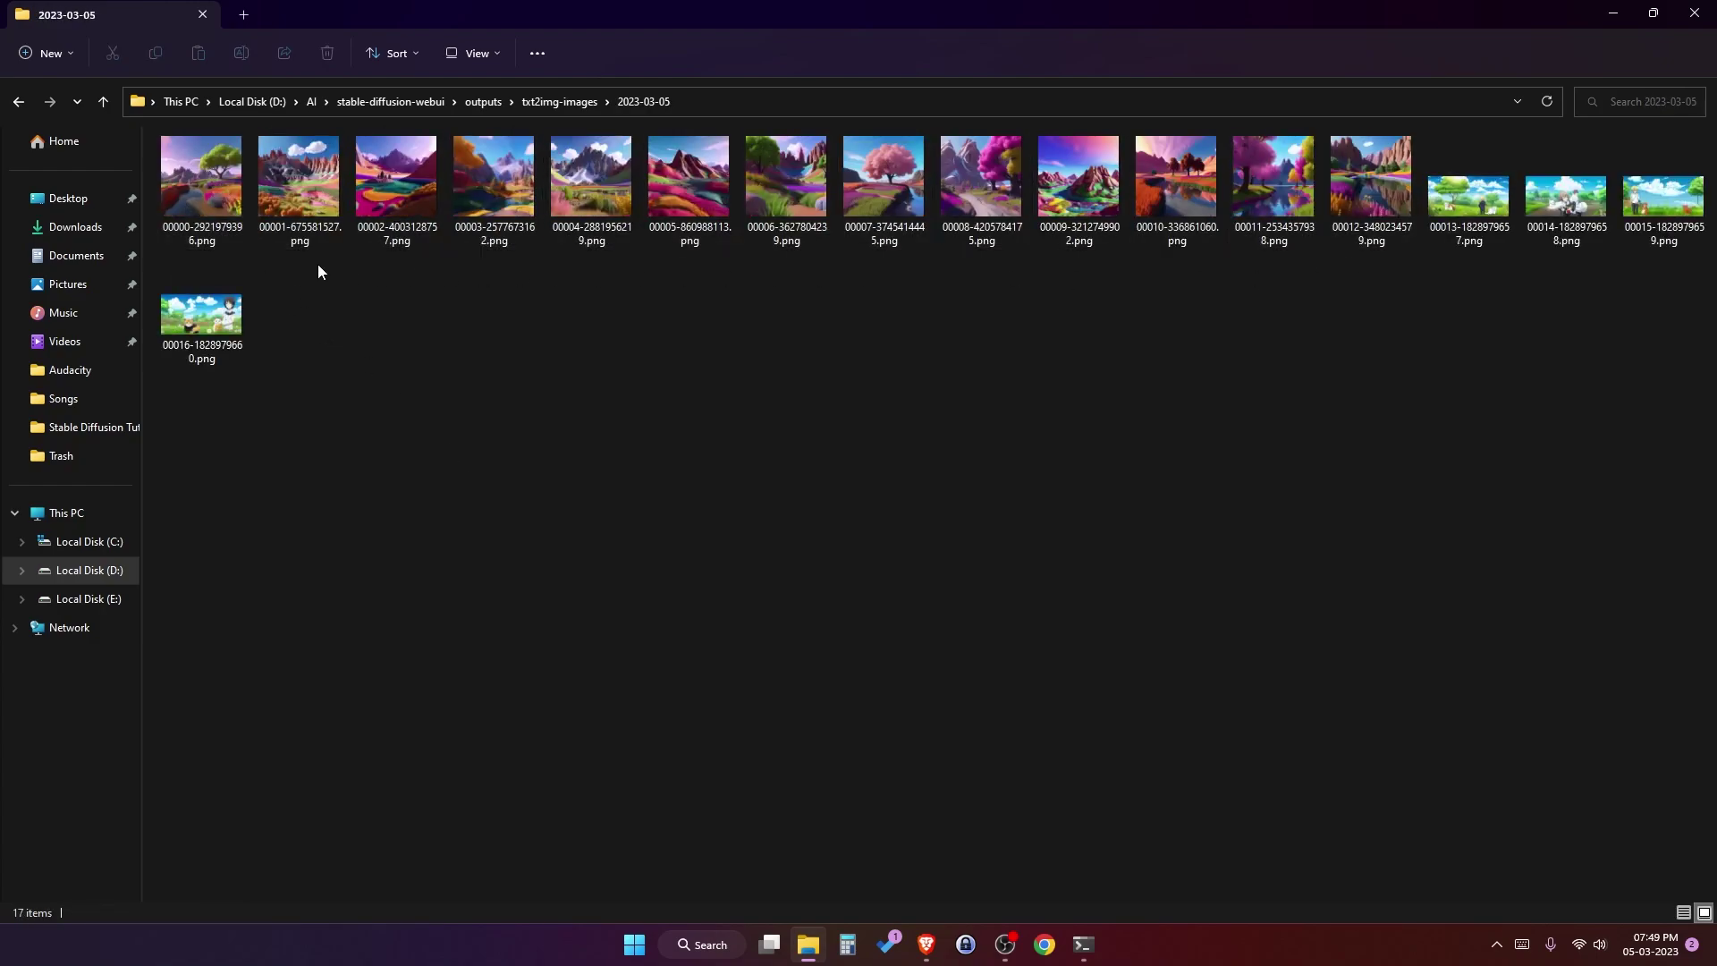
left_click(238, 323)
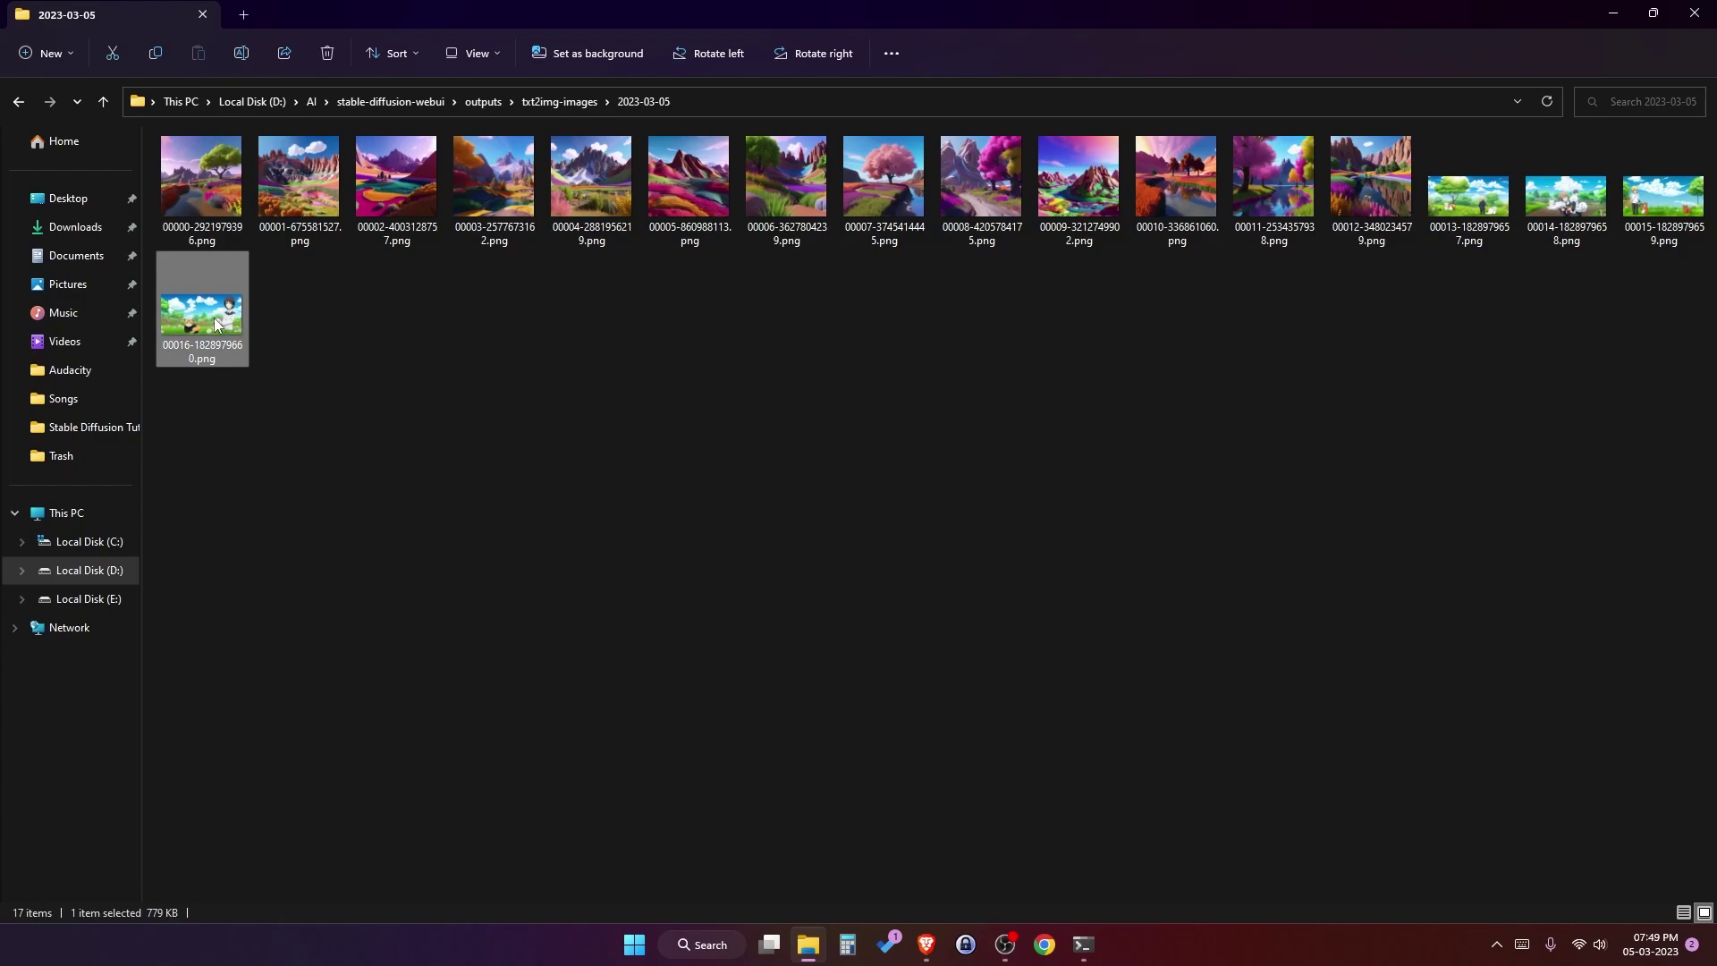
left_click_drag(216, 320, 754, 689)
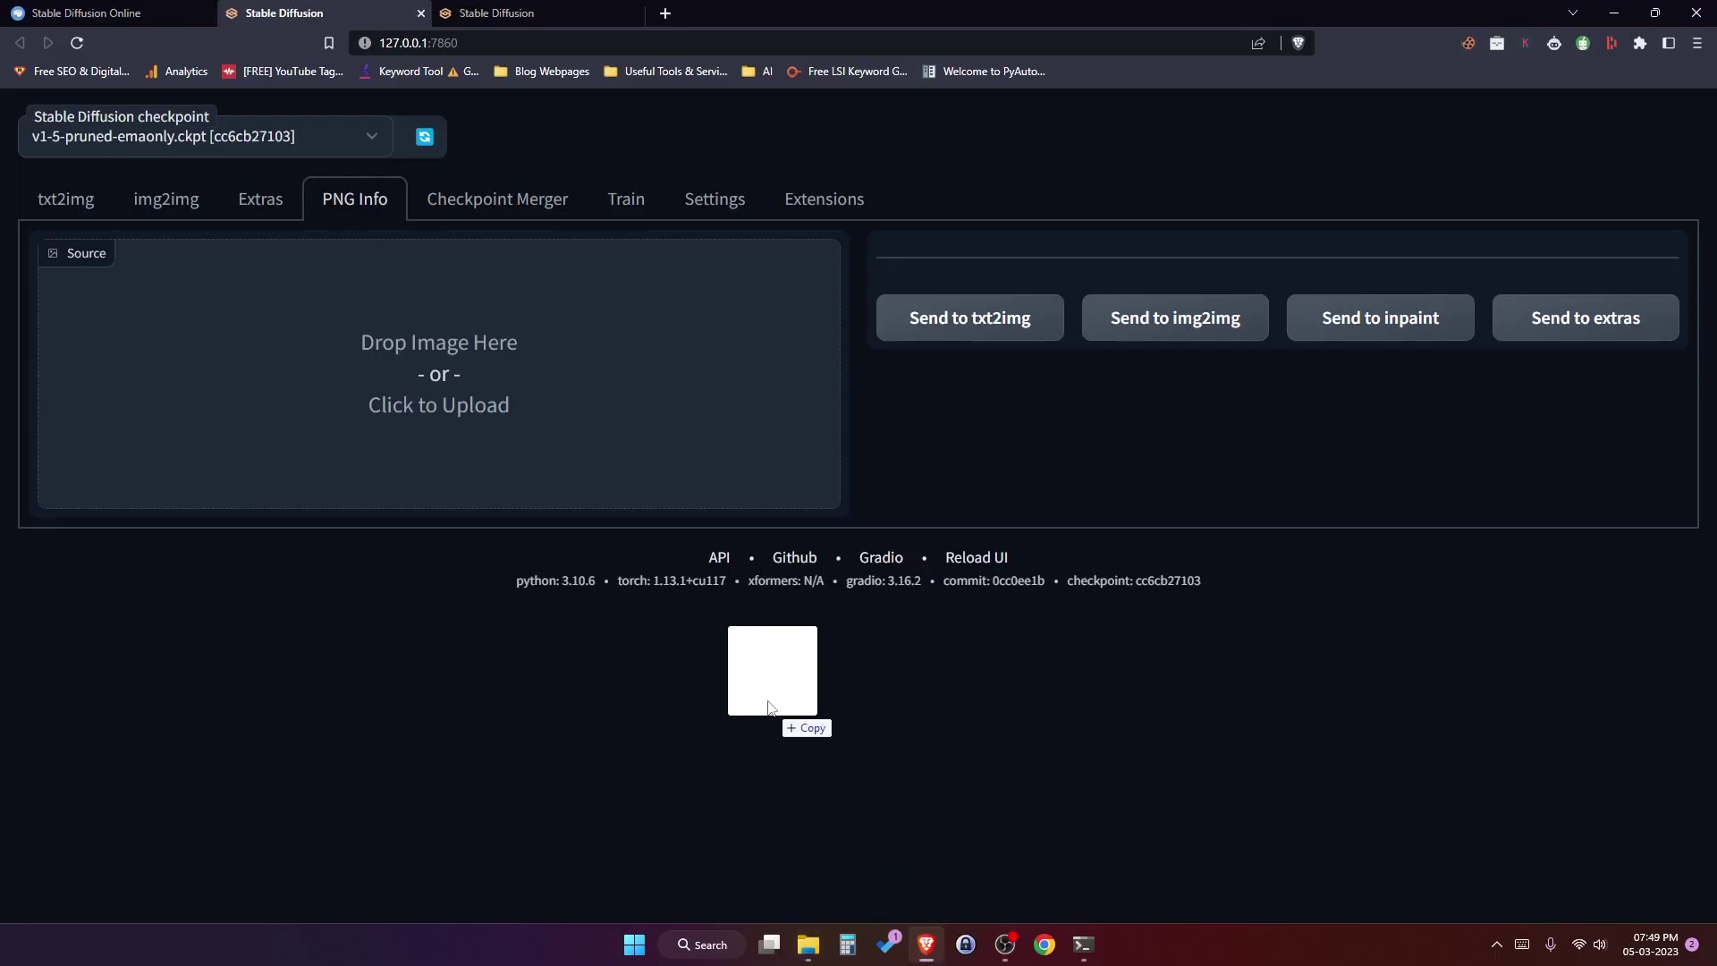
left_click_drag(755, 689, 420, 375)
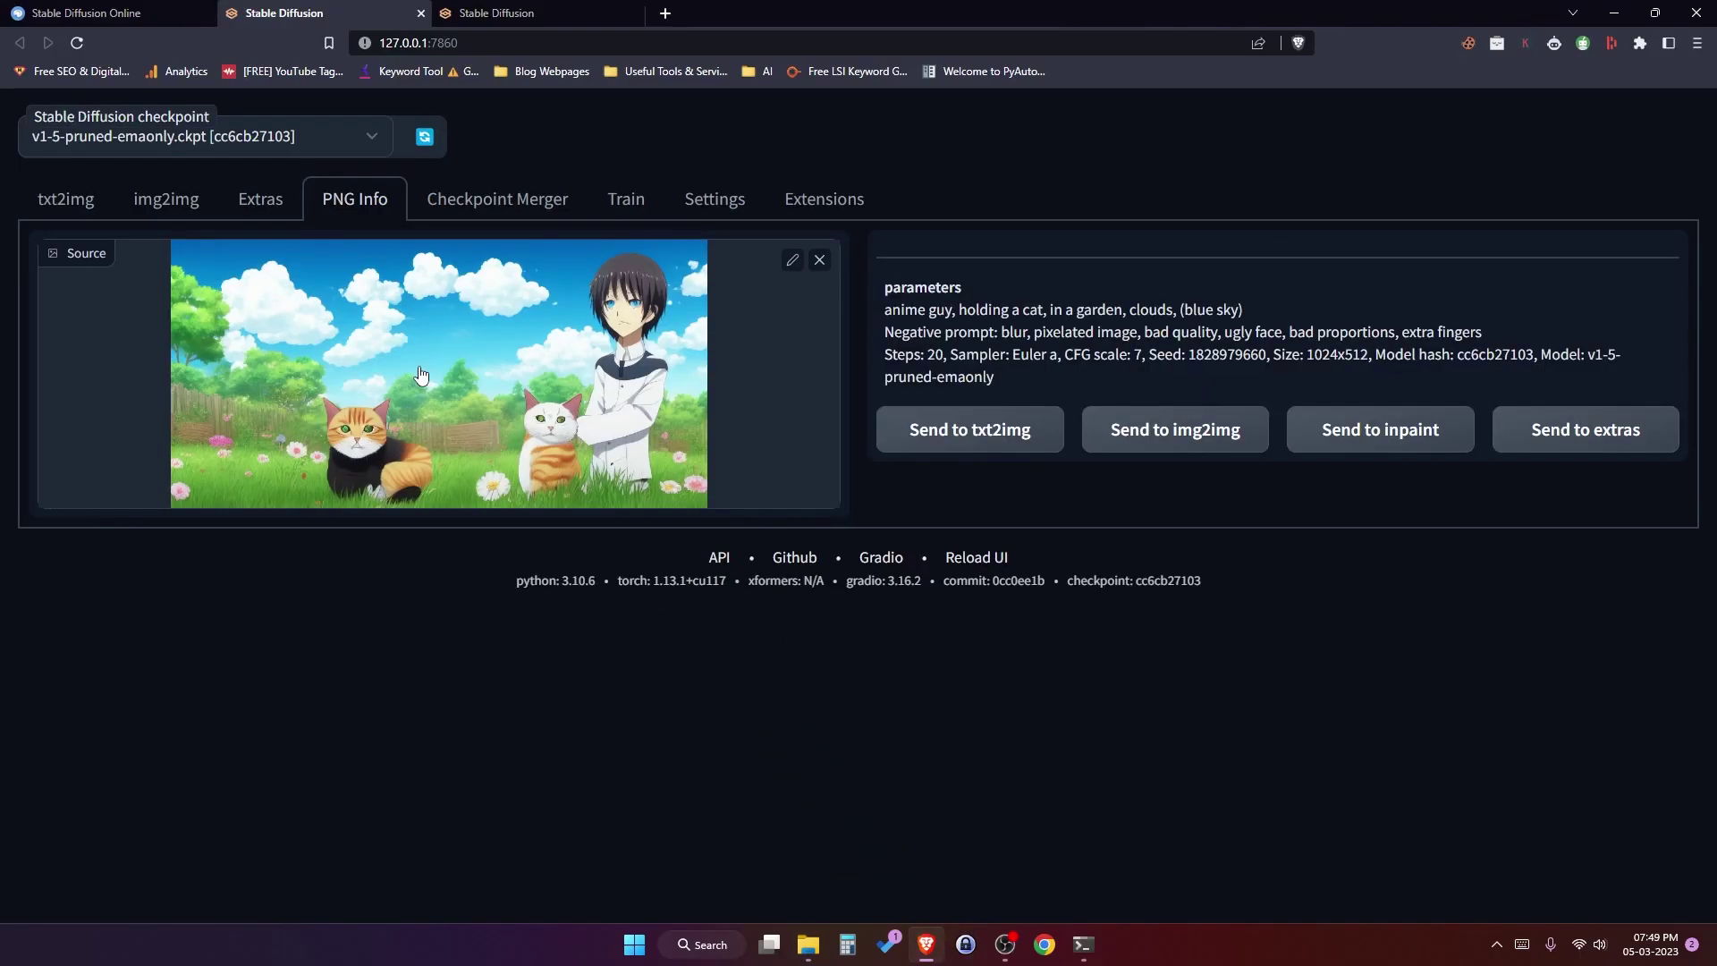
left_click_drag(884, 309, 1016, 390)
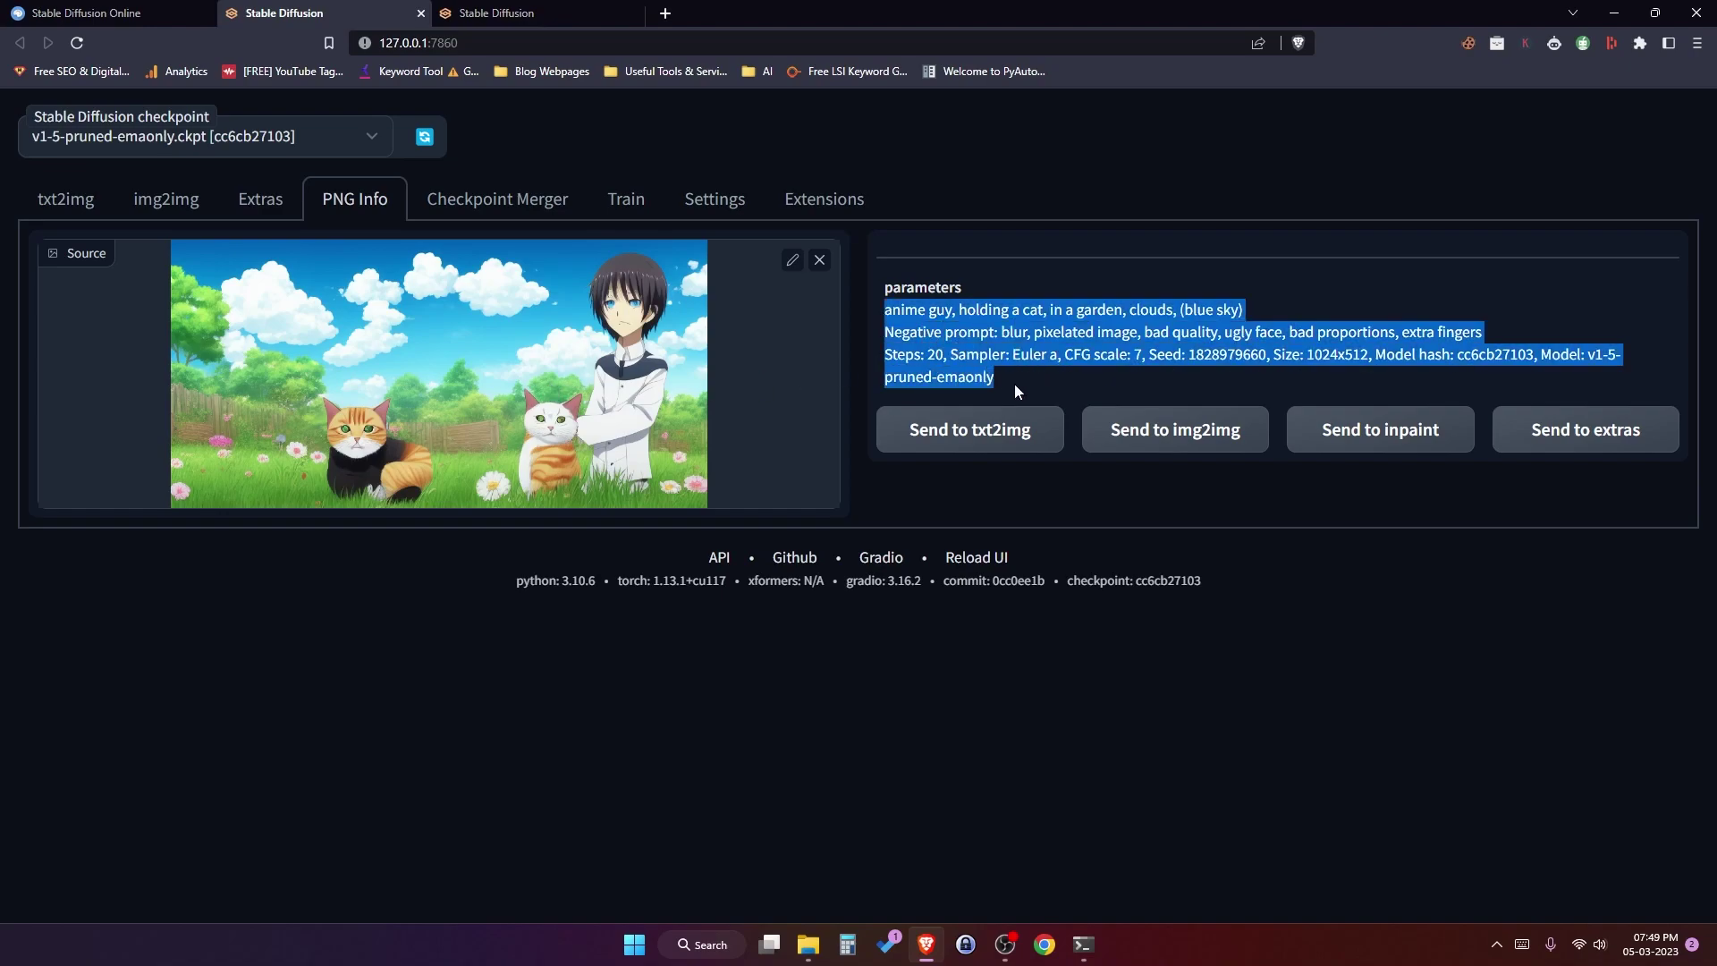
left_click_drag(885, 310, 1192, 309)
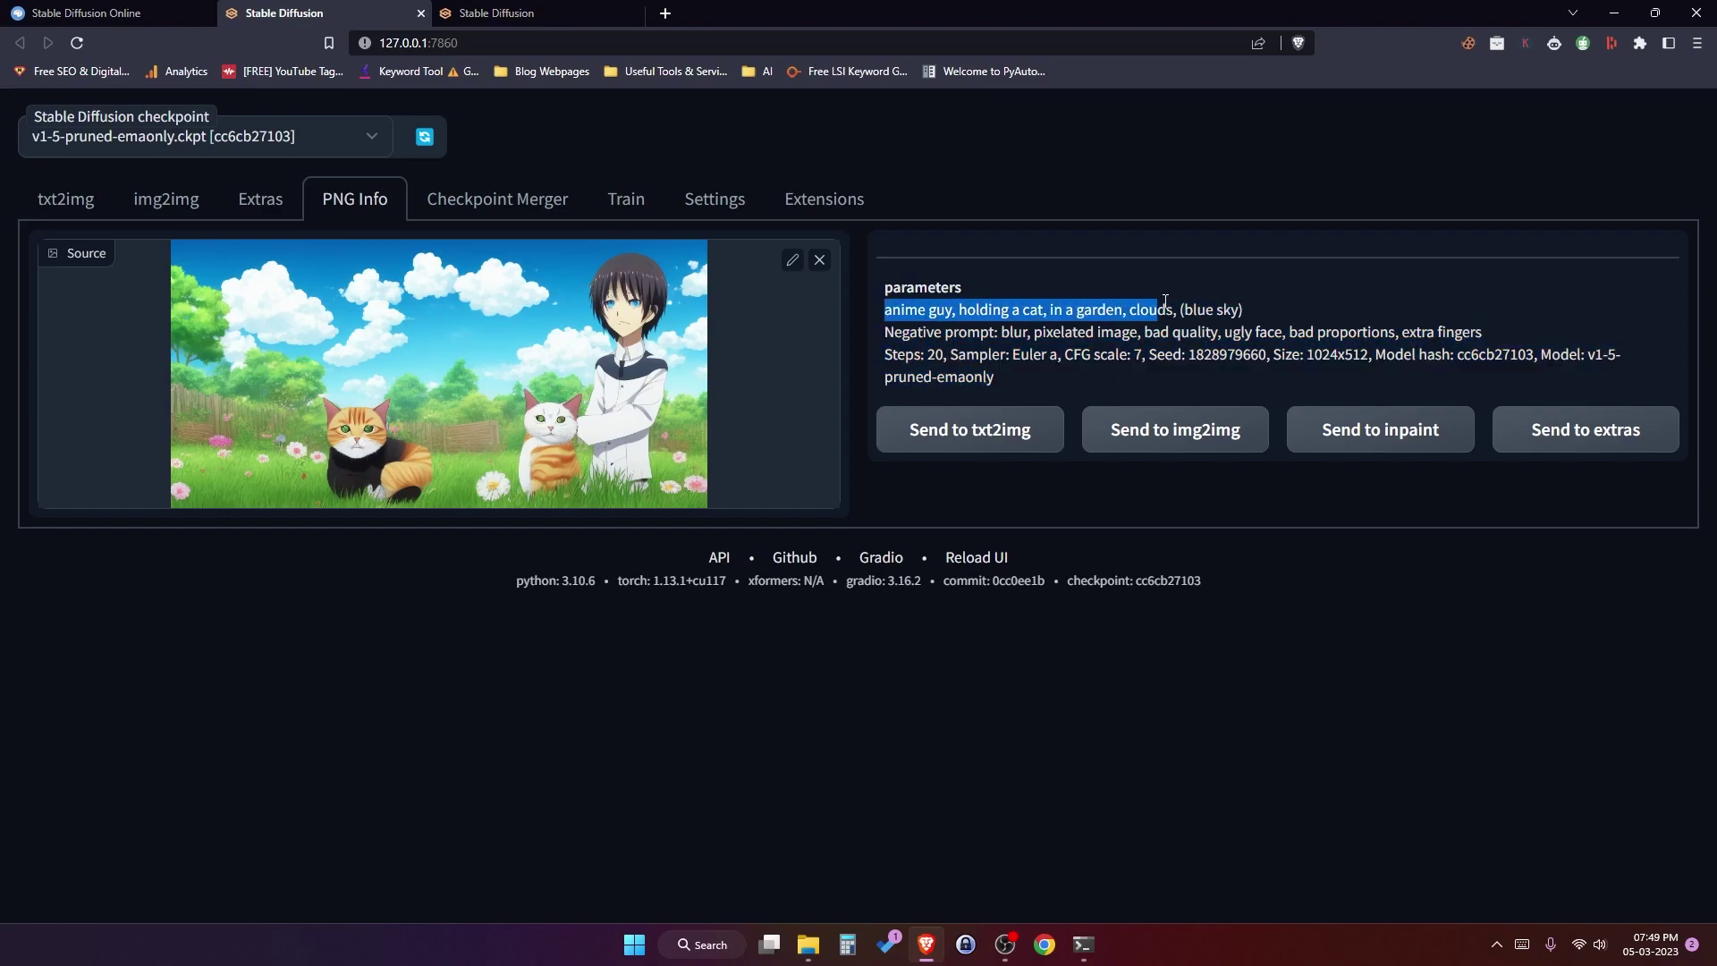
left_click(1191, 309)
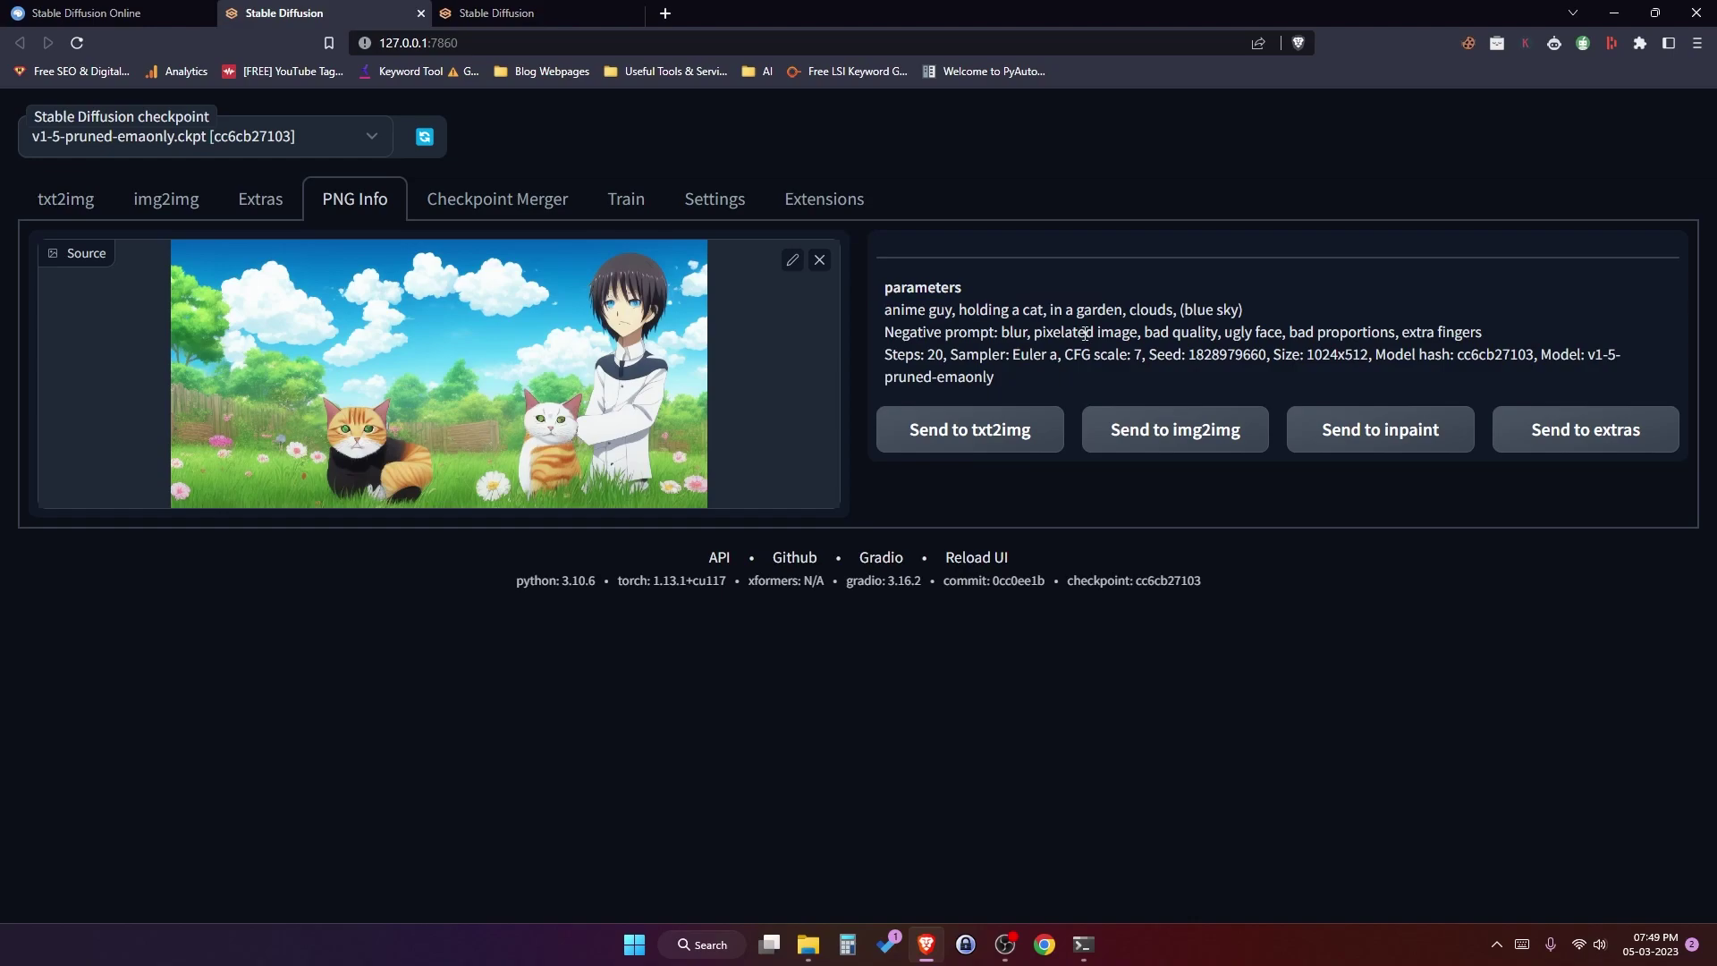
left_click(1001, 443)
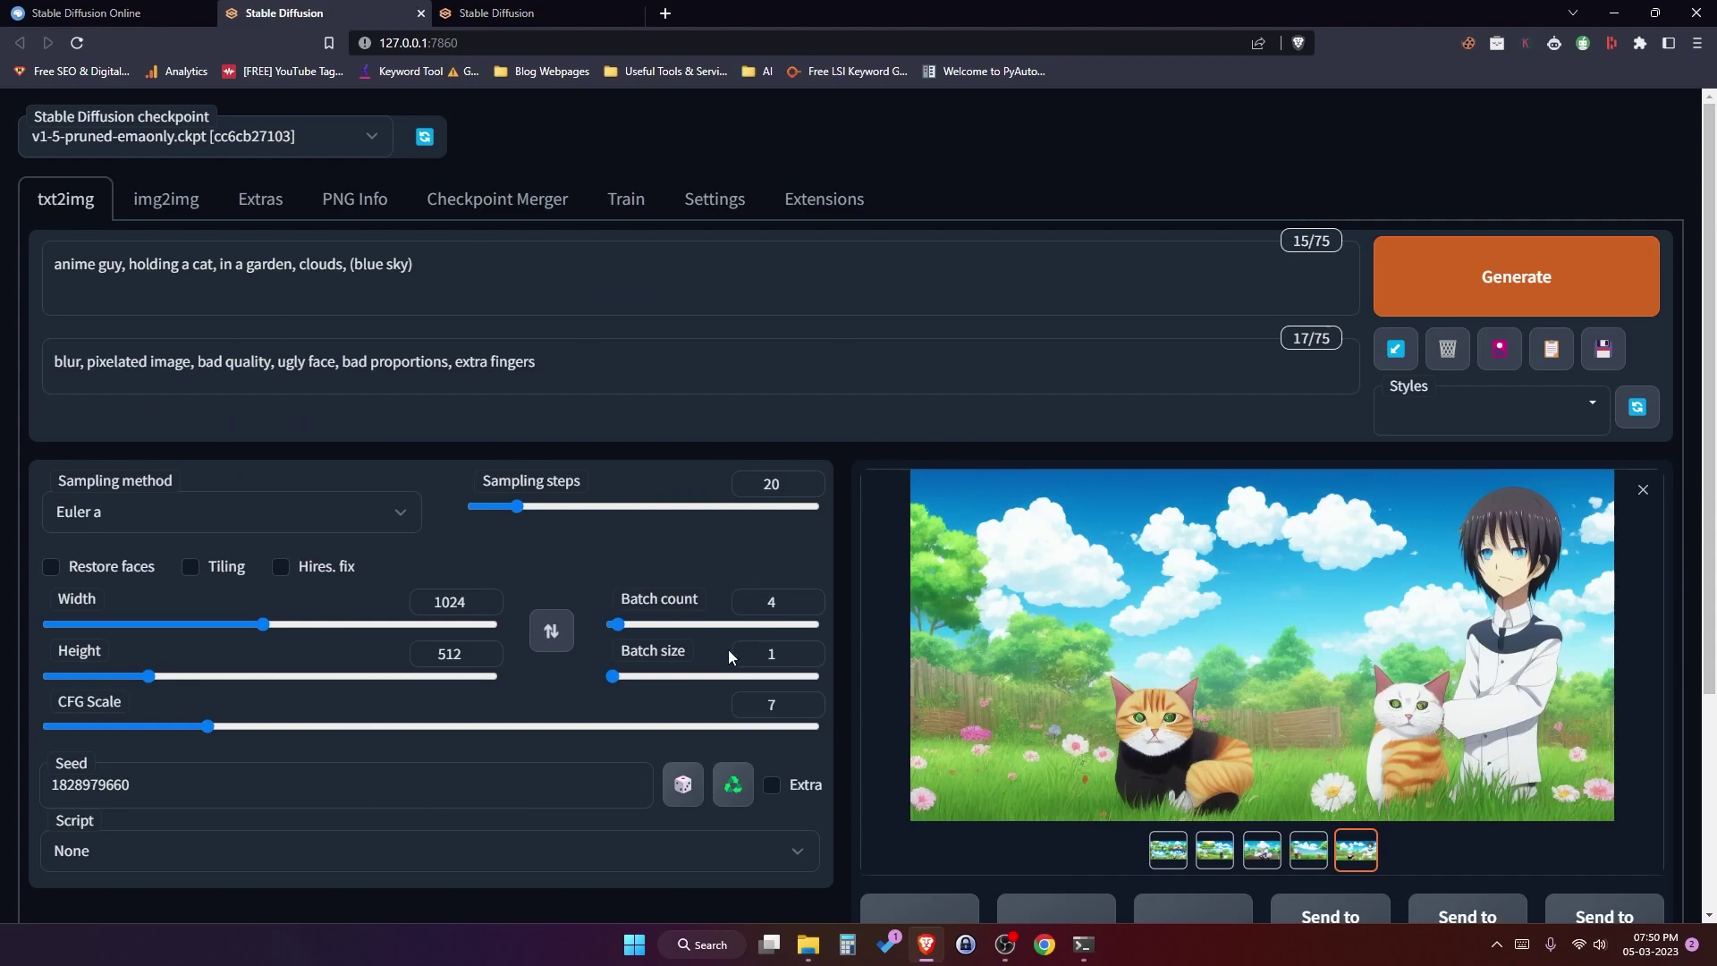
scroll(507, 861, "down", 1)
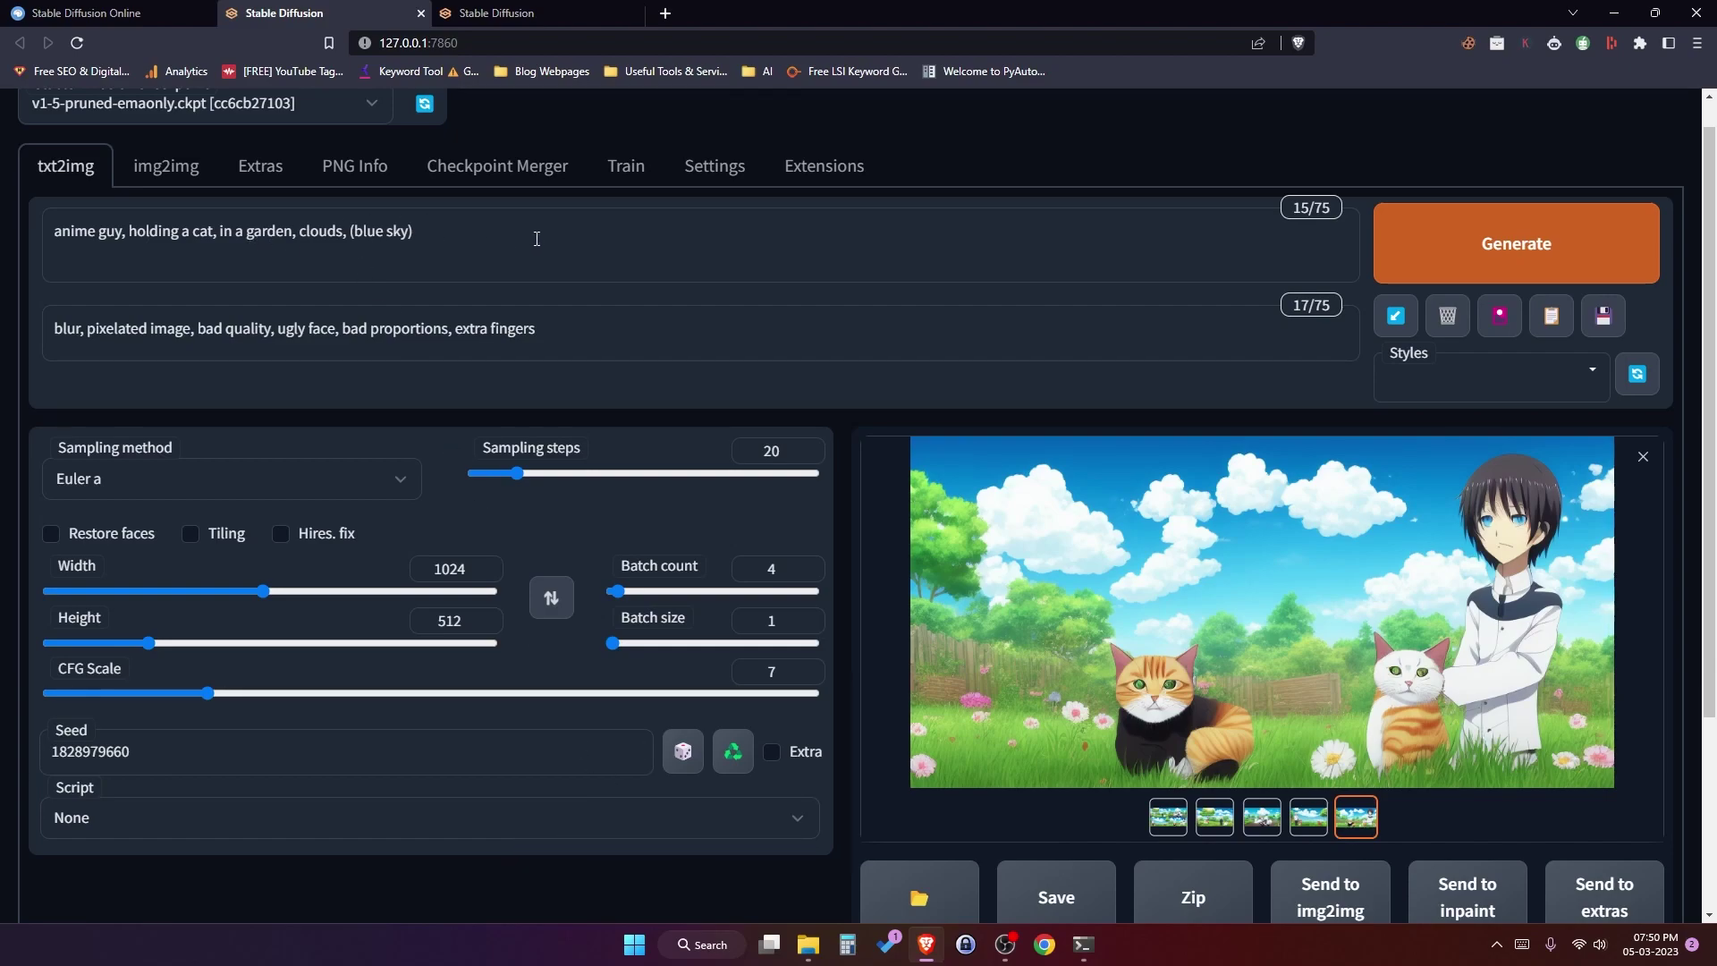
Open openart.ai's Discover page in a new Brave private window.
key("ctrl+shift+n")
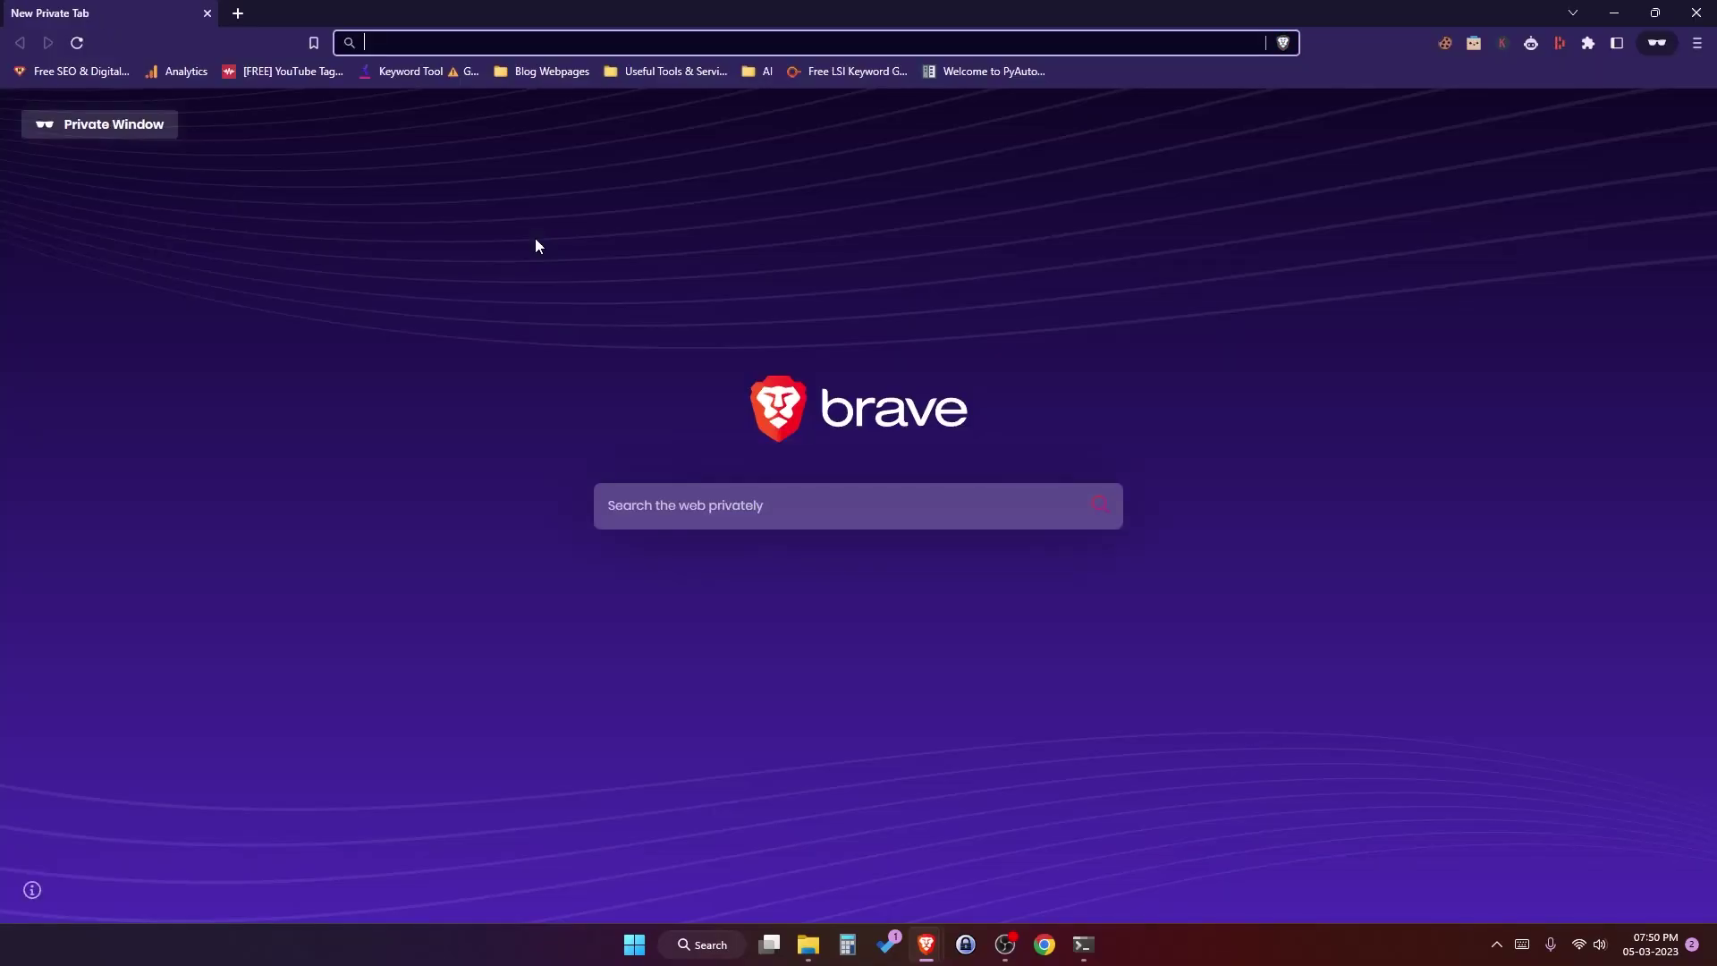
type("openart")
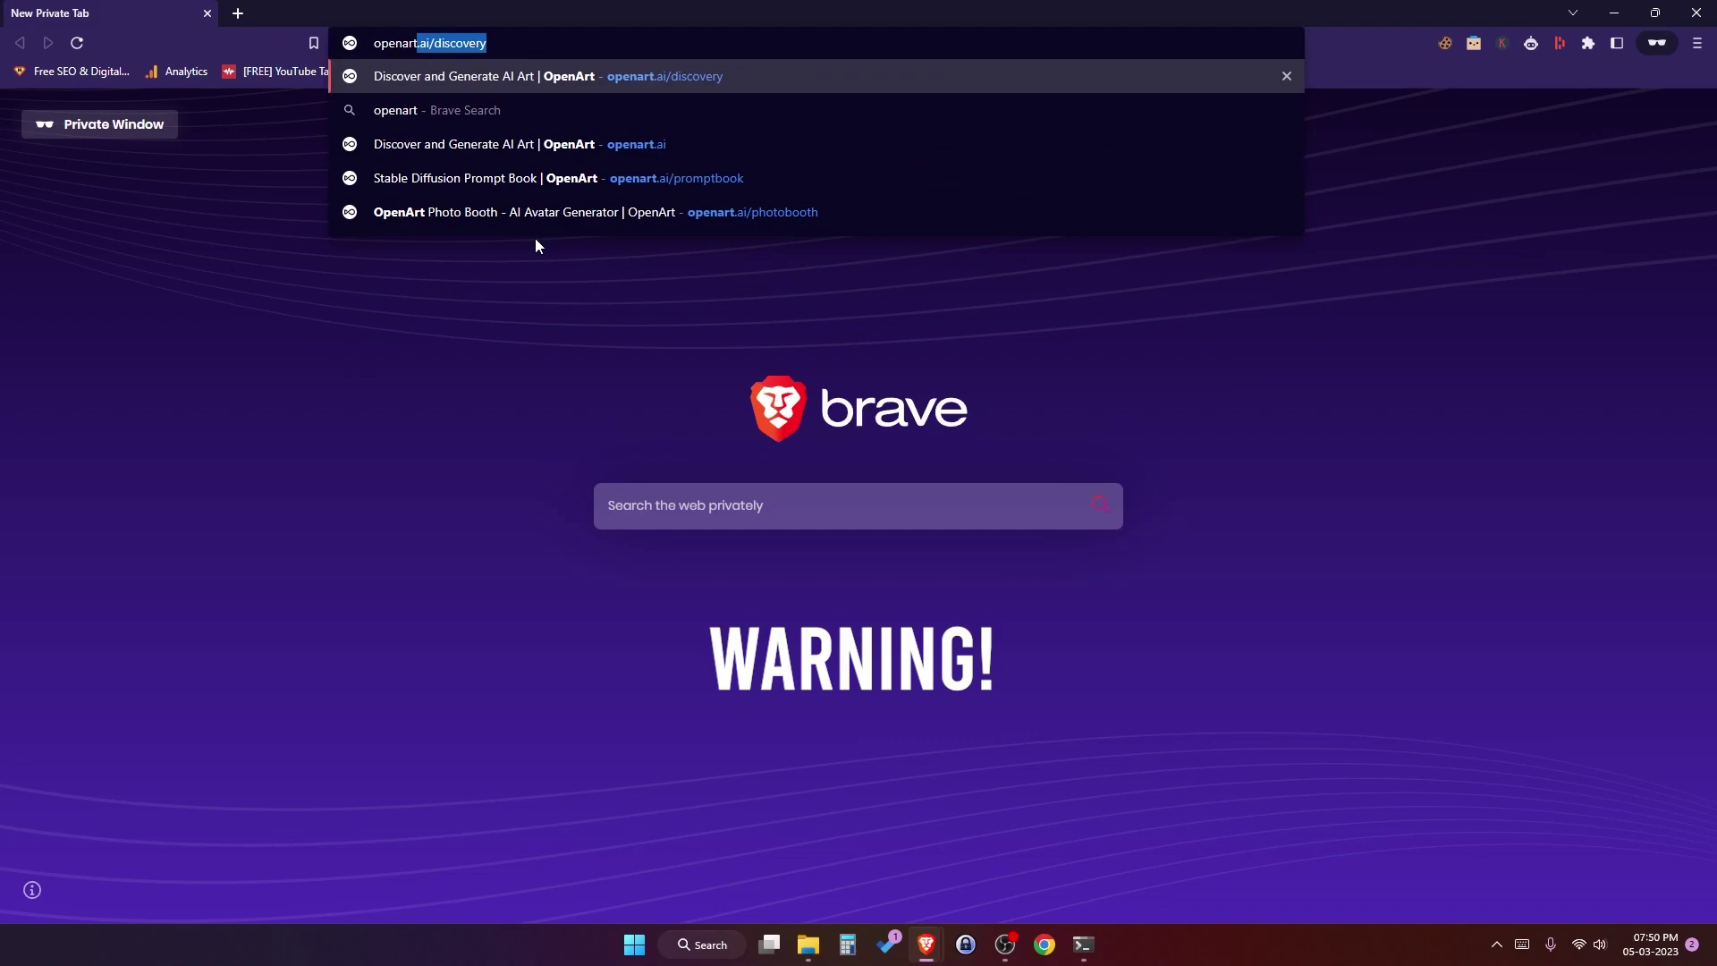
type(".ai")
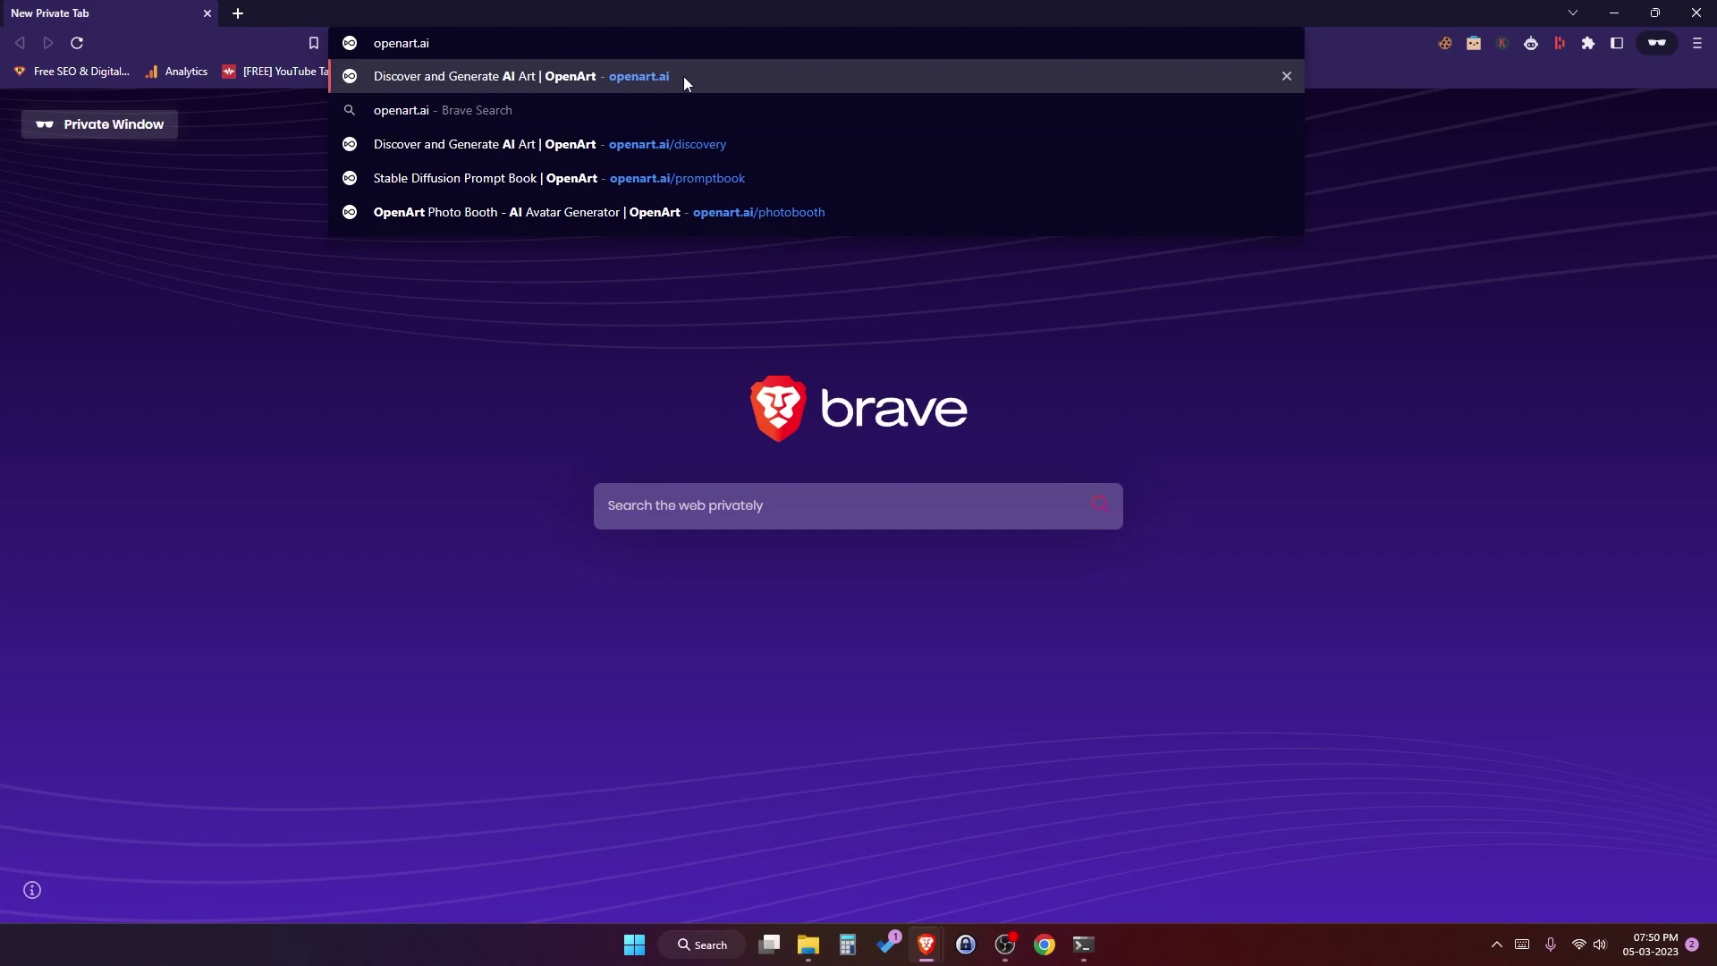
left_click(683, 77)
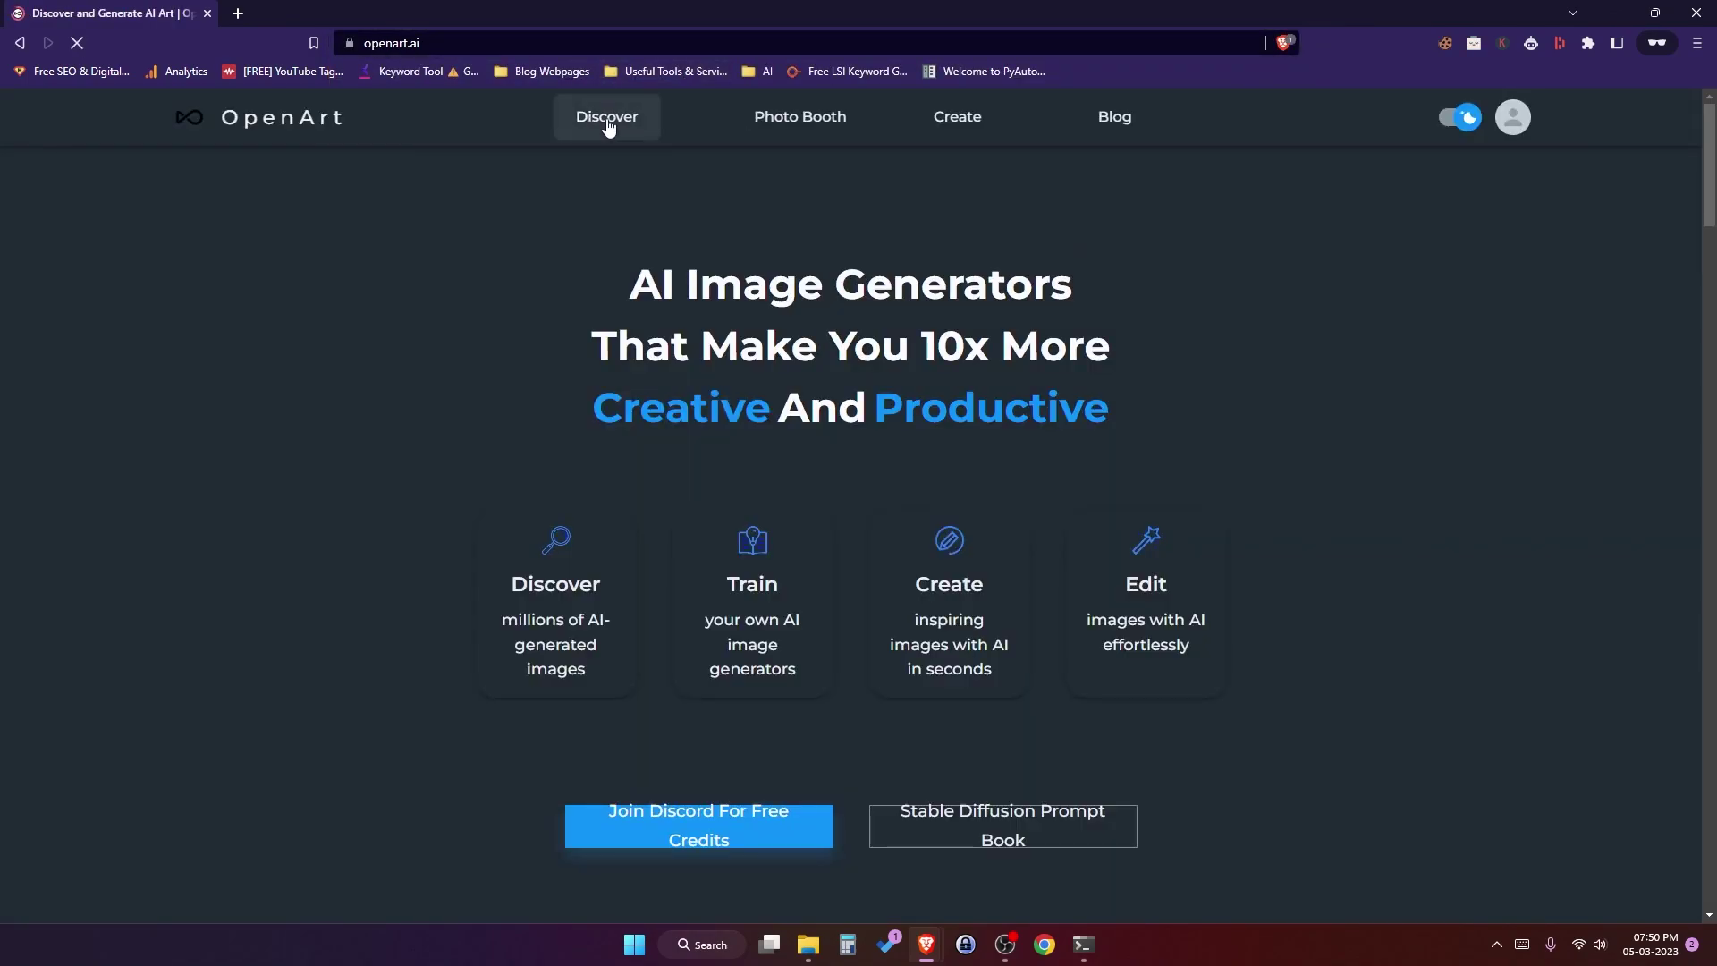
left_click(606, 121)
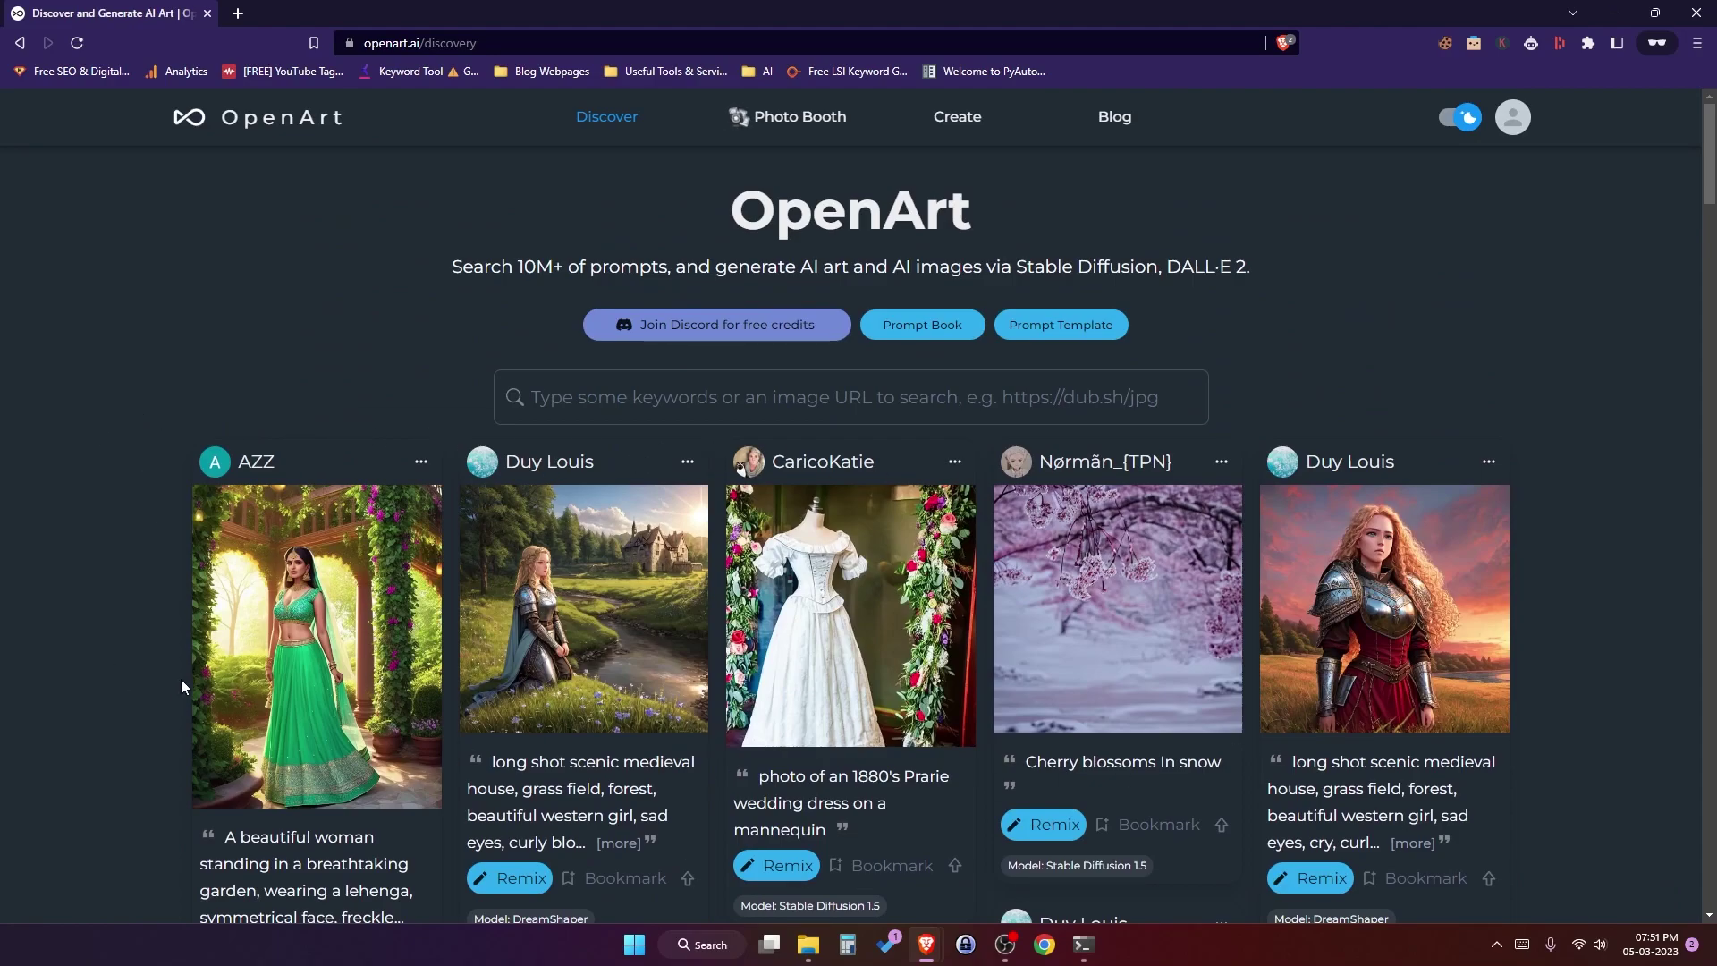
Search OpenArt for 'fancy landscape' and exclude DALL-E 2 and Midjourney results.
left_click(625, 406)
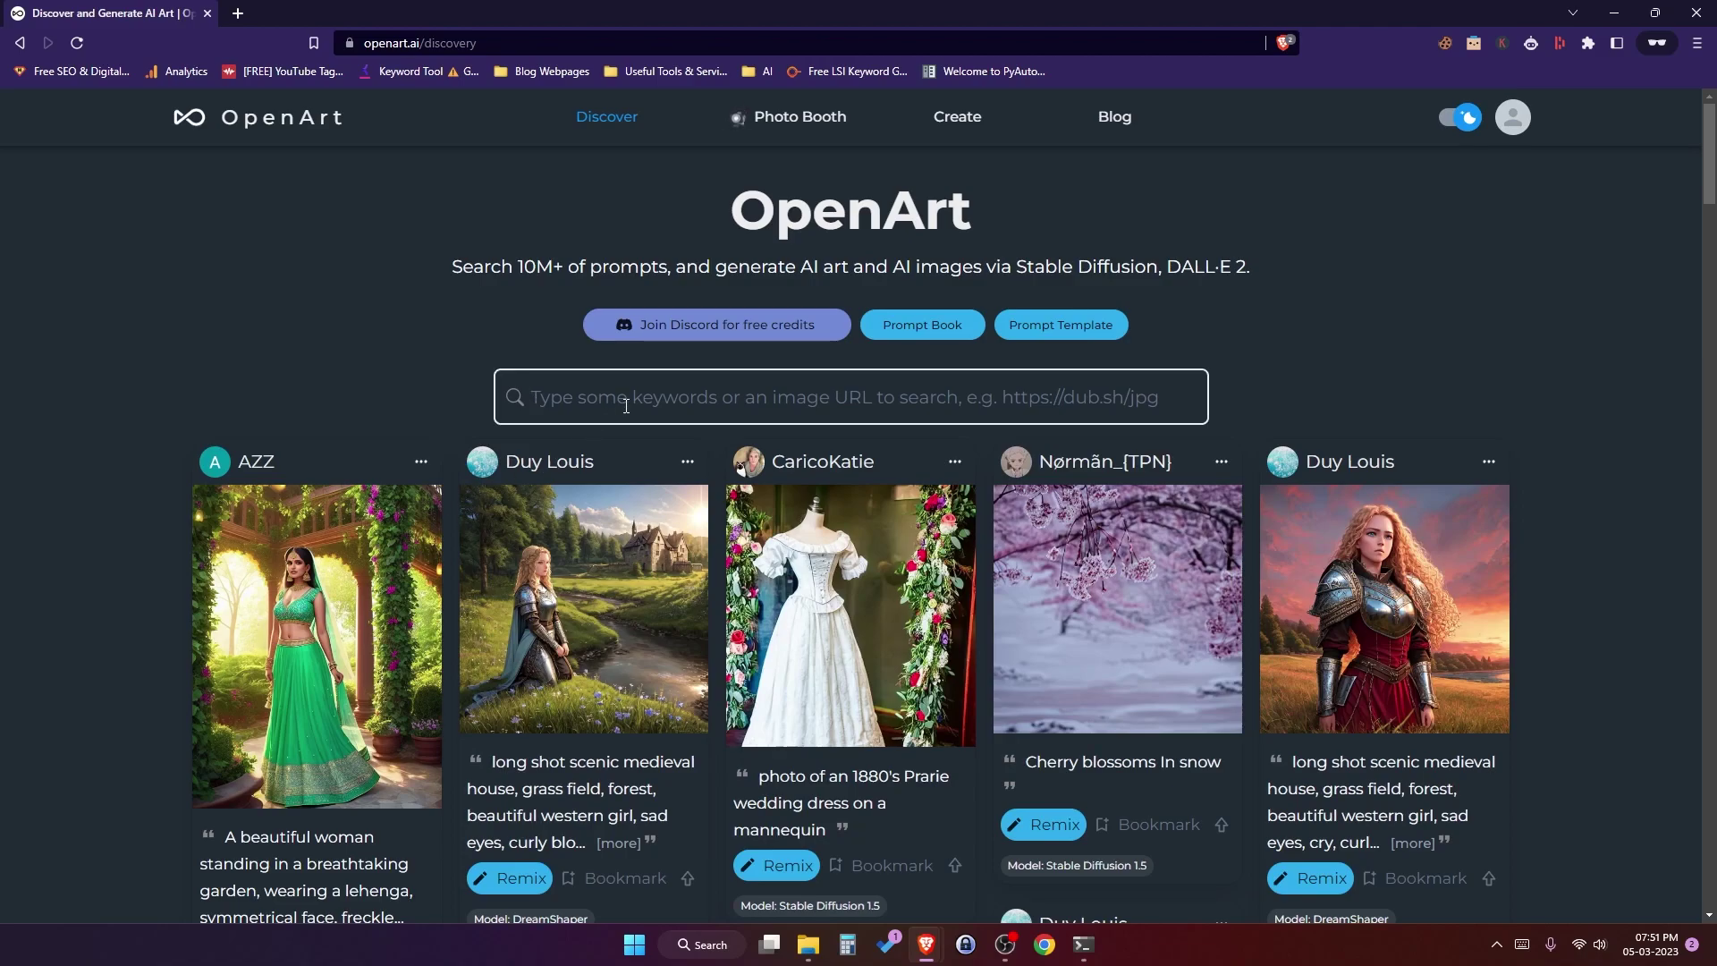
type("fancy landscape")
key("Return")
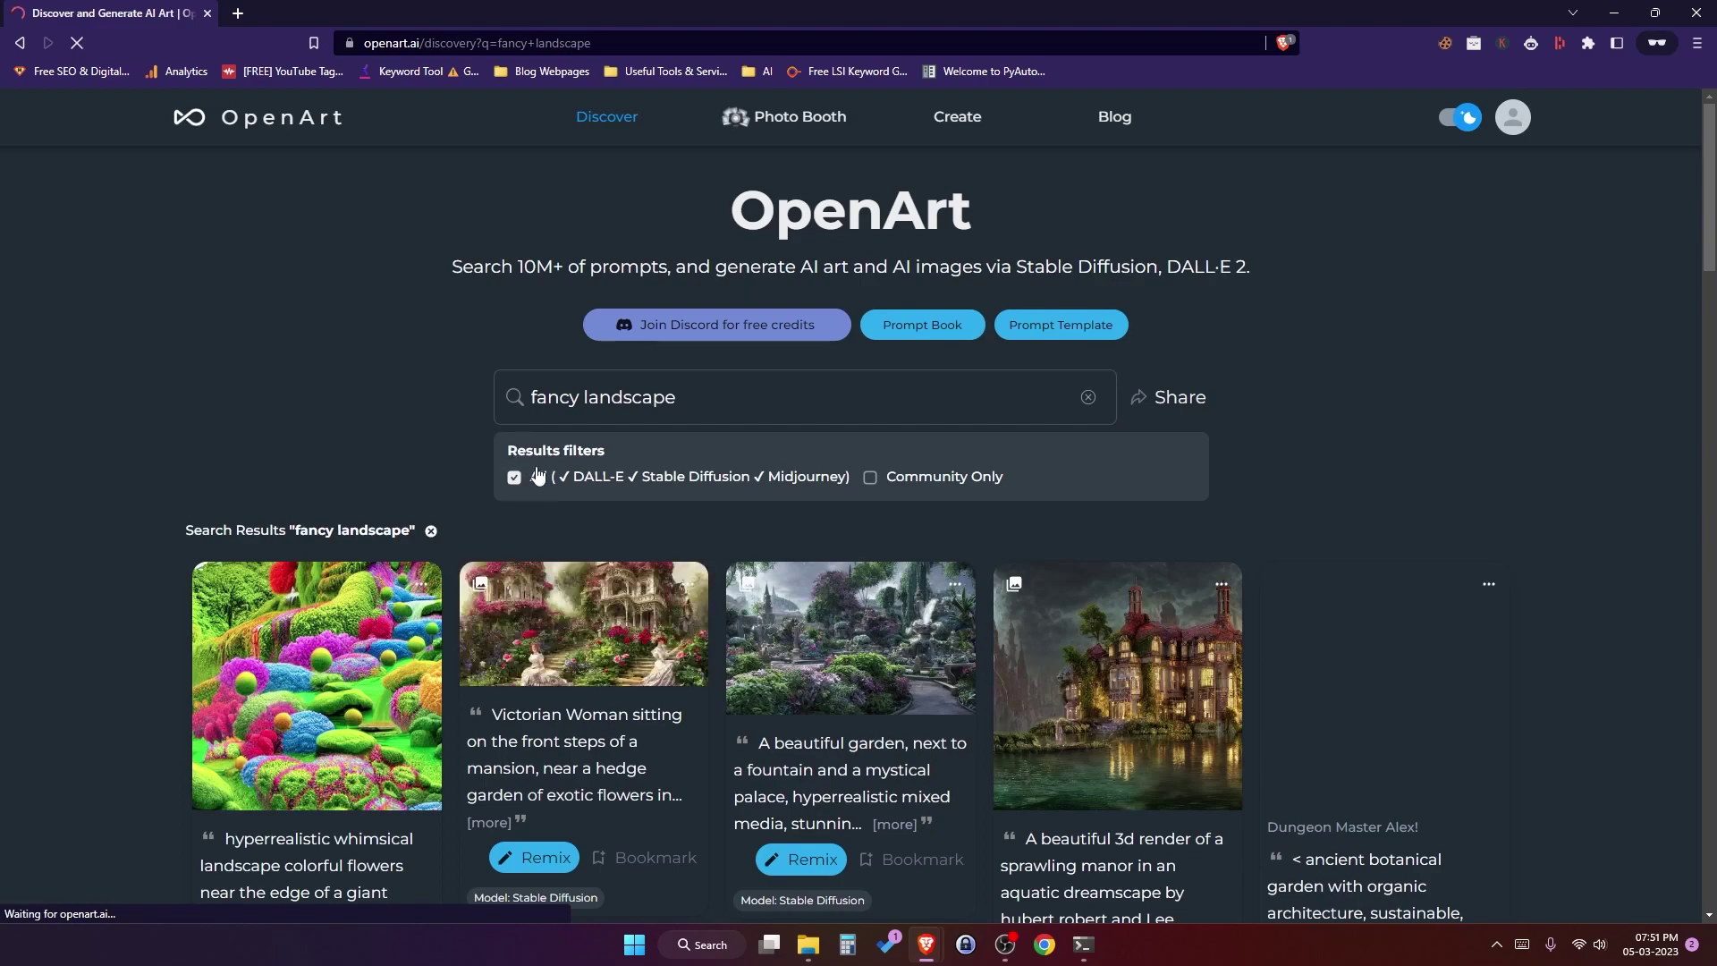
left_click(514, 478)
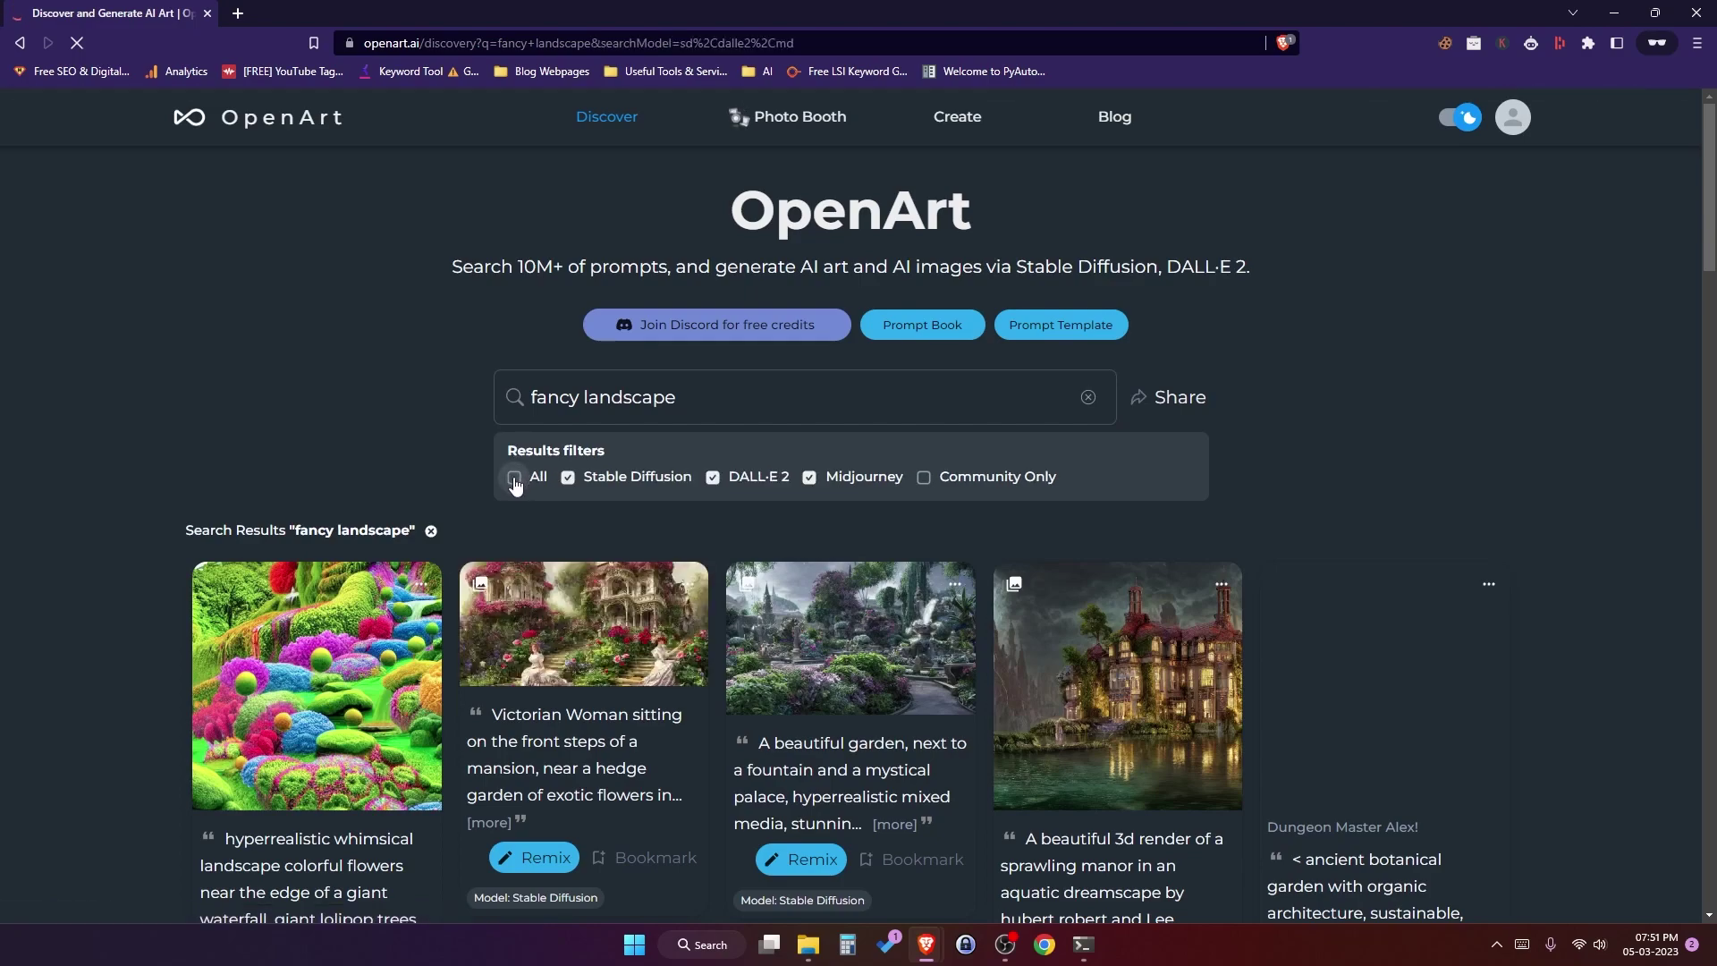
left_click(713, 478)
left_click(713, 477)
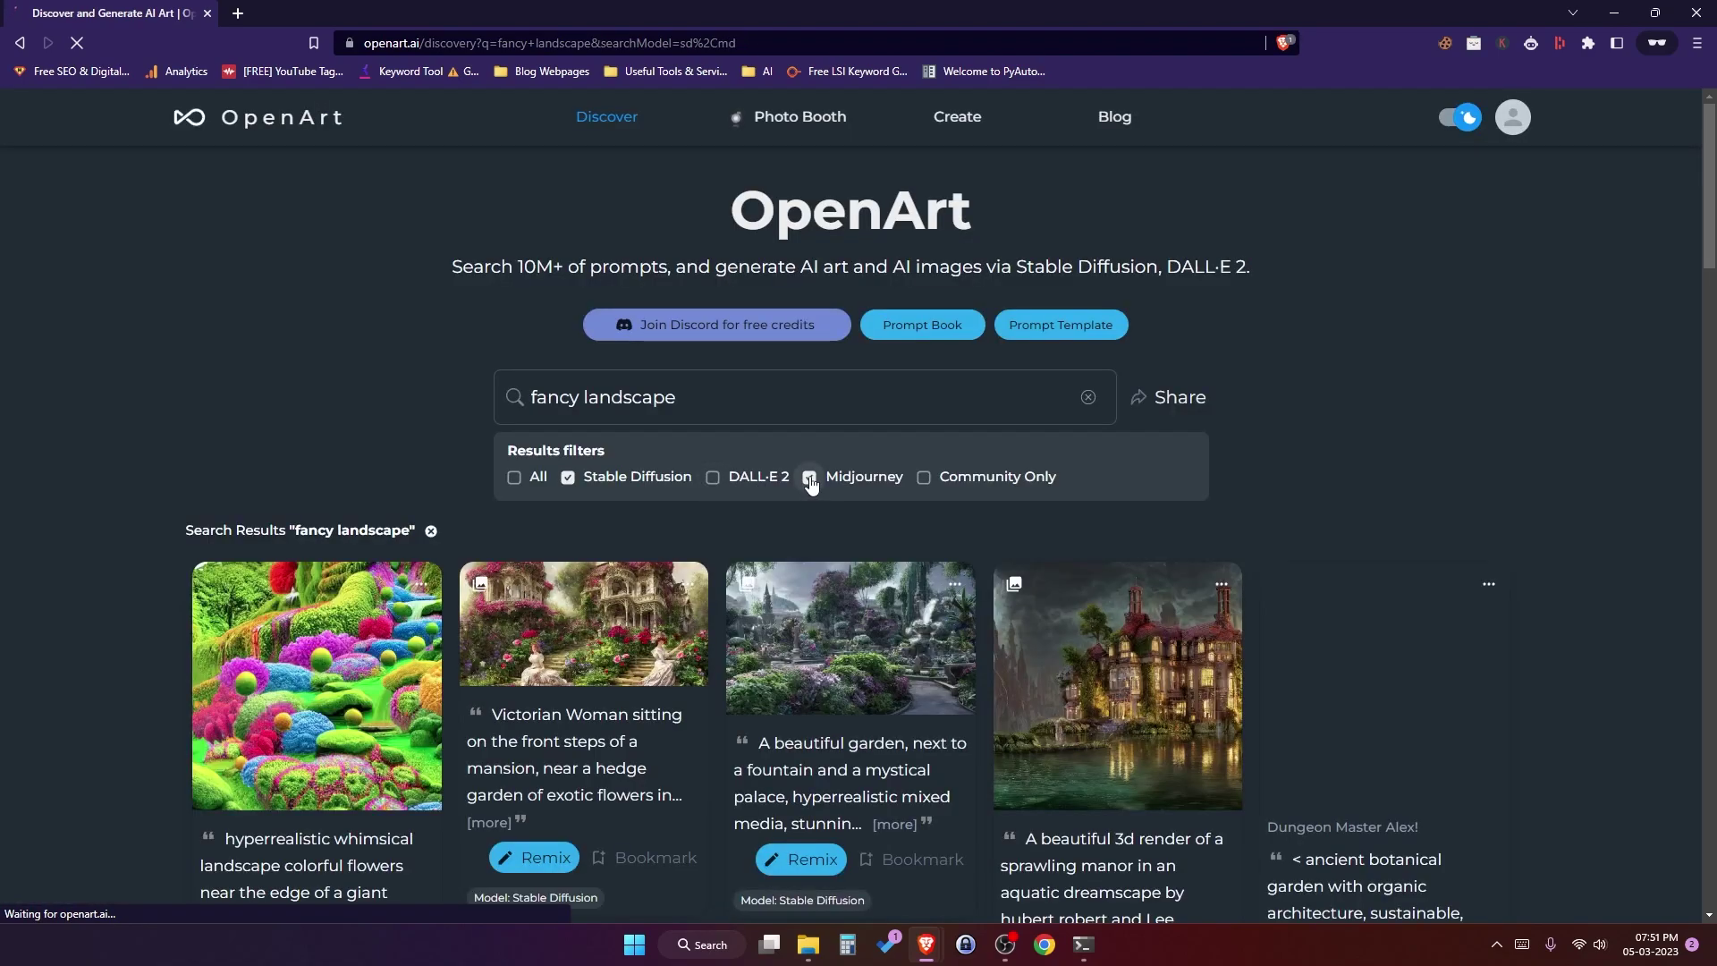
left_click(811, 479)
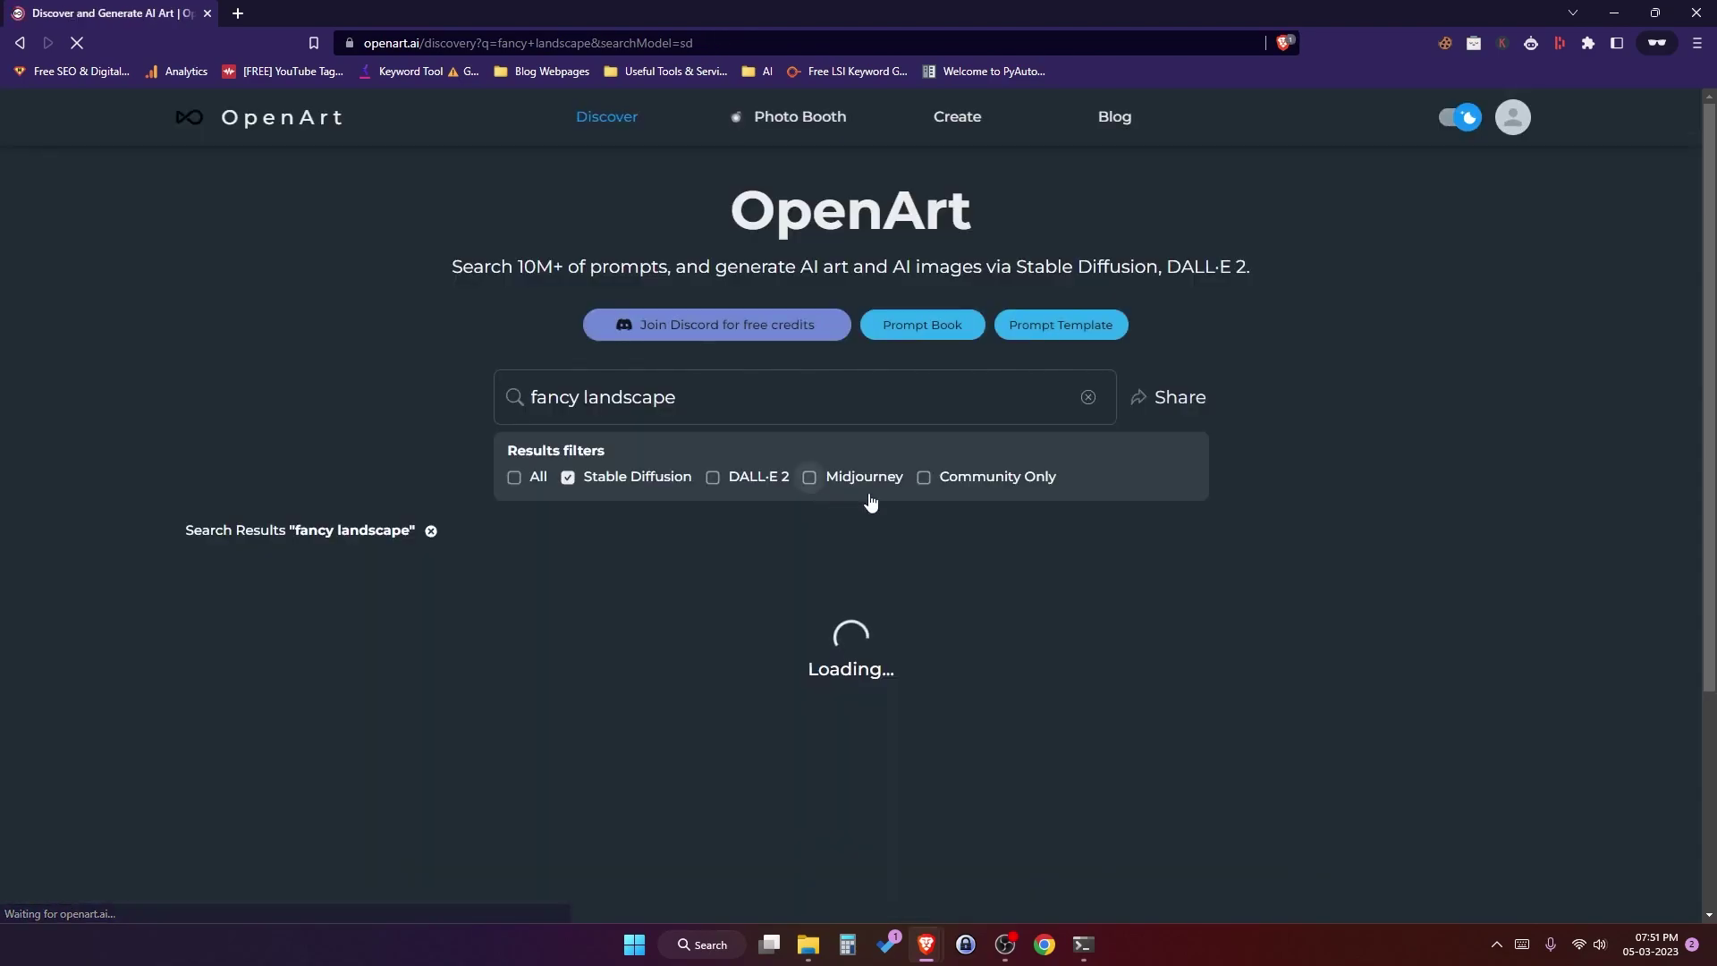
scroll(1461, 430, "down", 1)
scroll(1609, 489, "down", 1)
scroll(1609, 488, "down", 2)
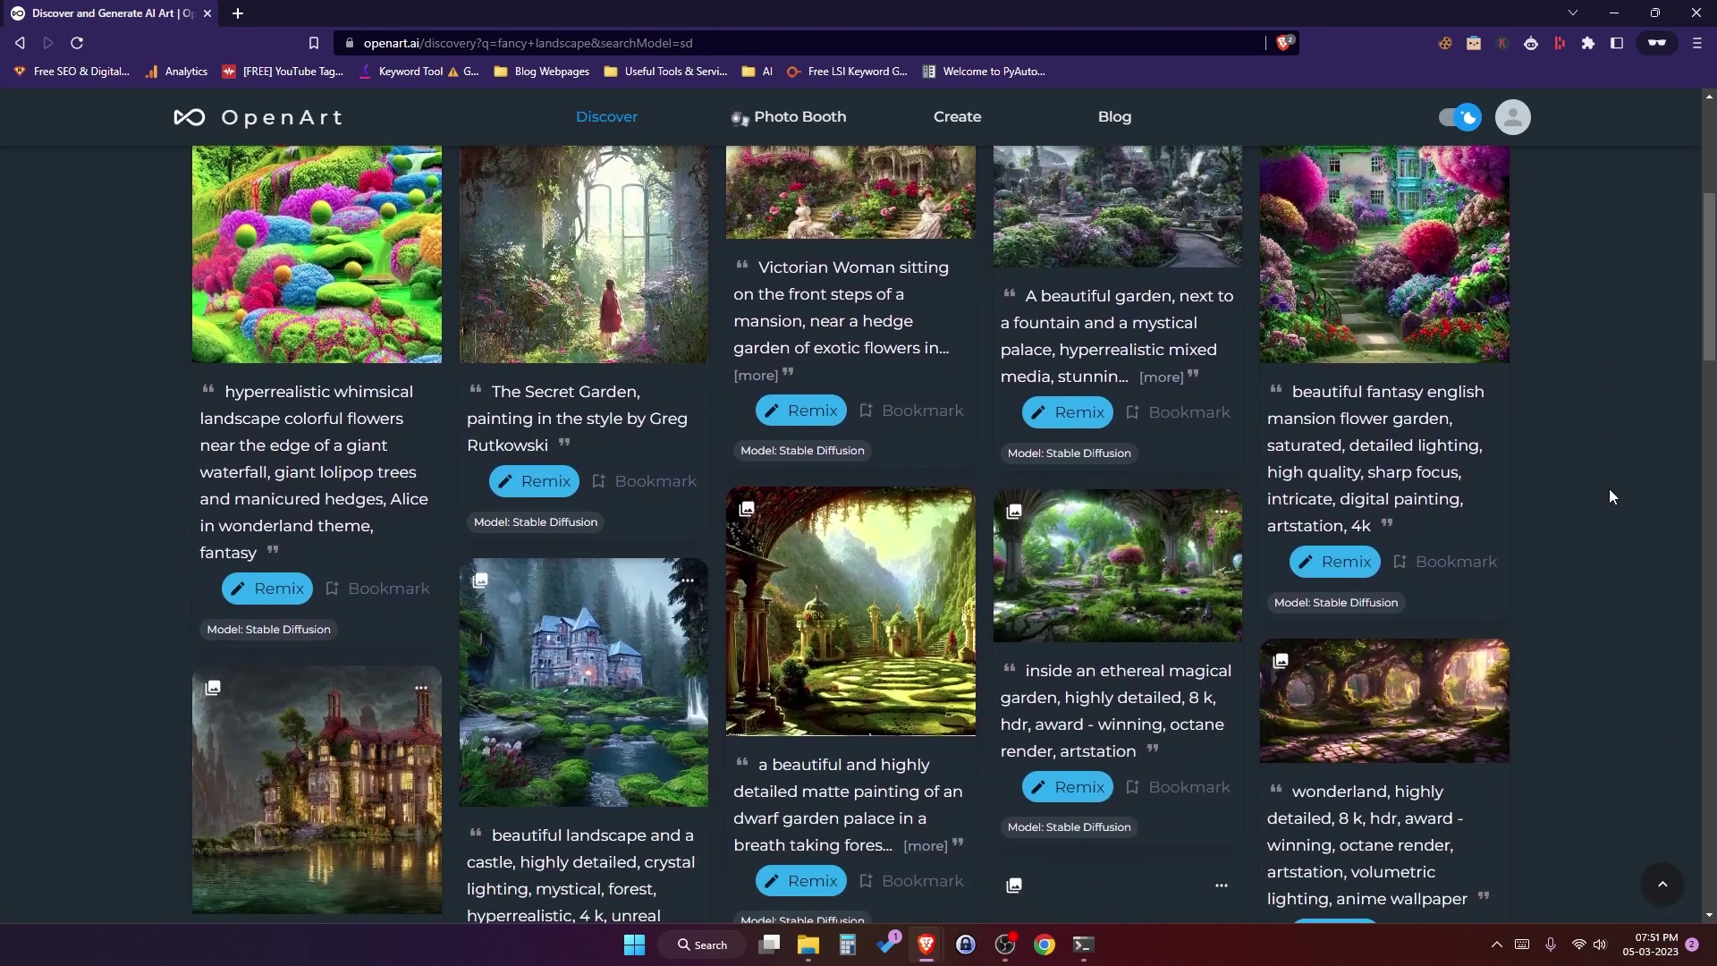
scroll(1609, 489, "down", 1)
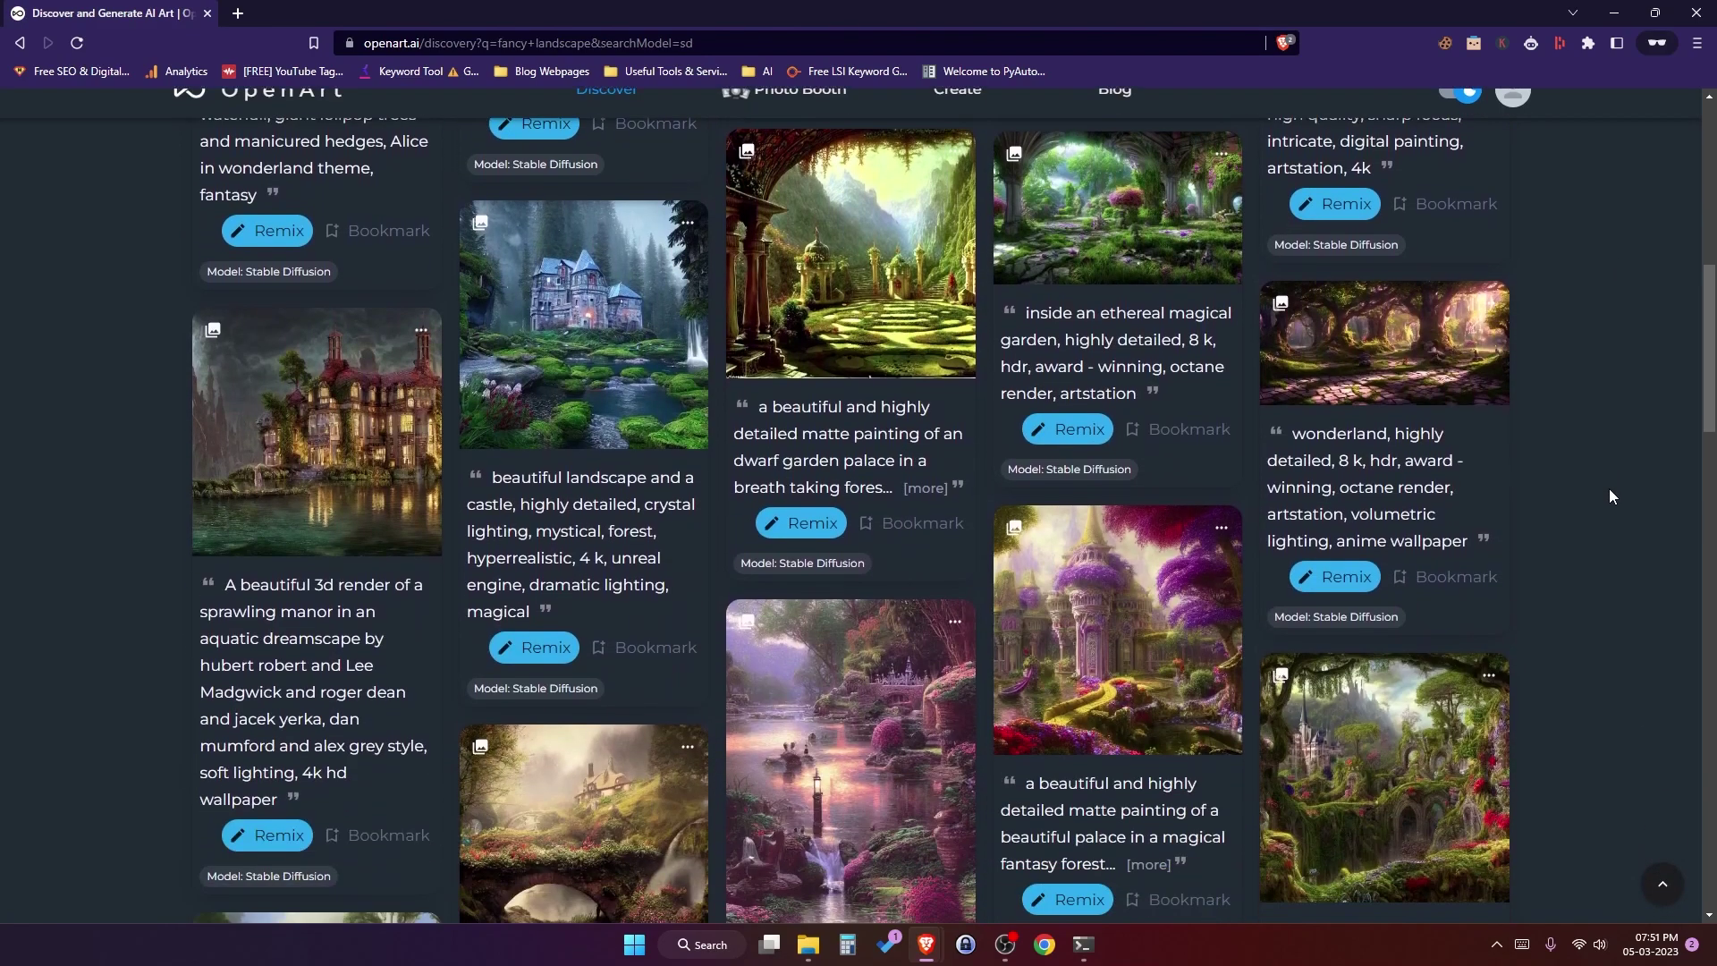
Copy the prompt from the wonderland forest image's details.
left_click(1389, 366)
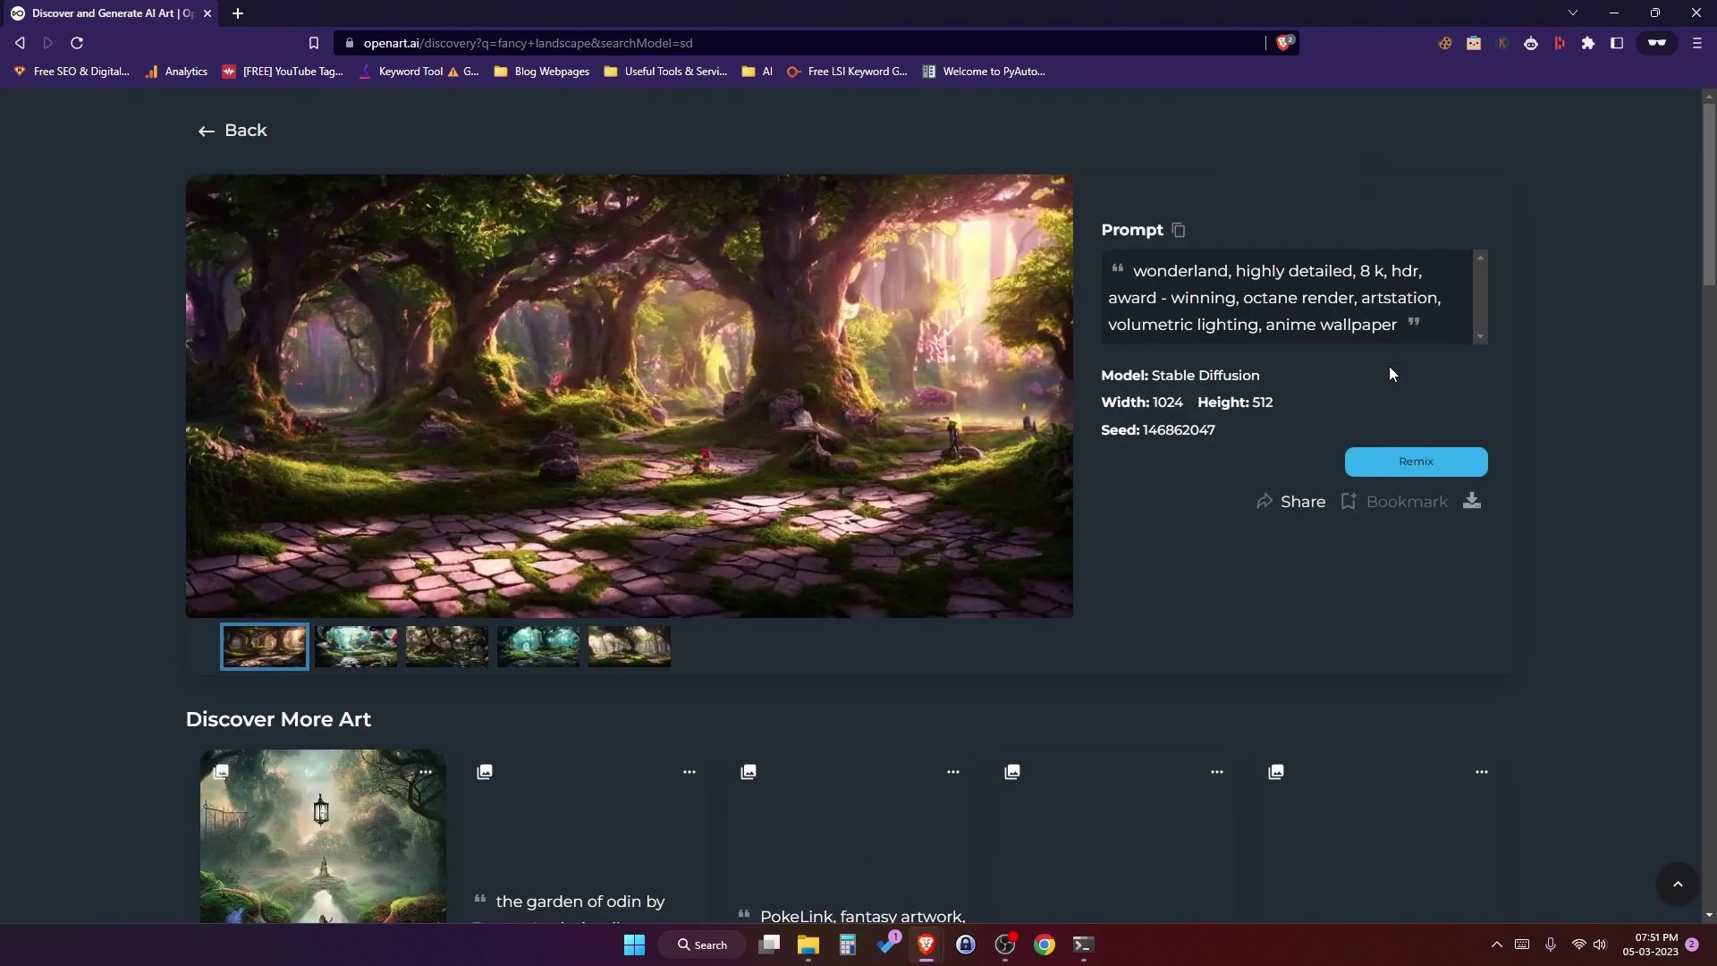
left_click_drag(1230, 450, 1145, 402)
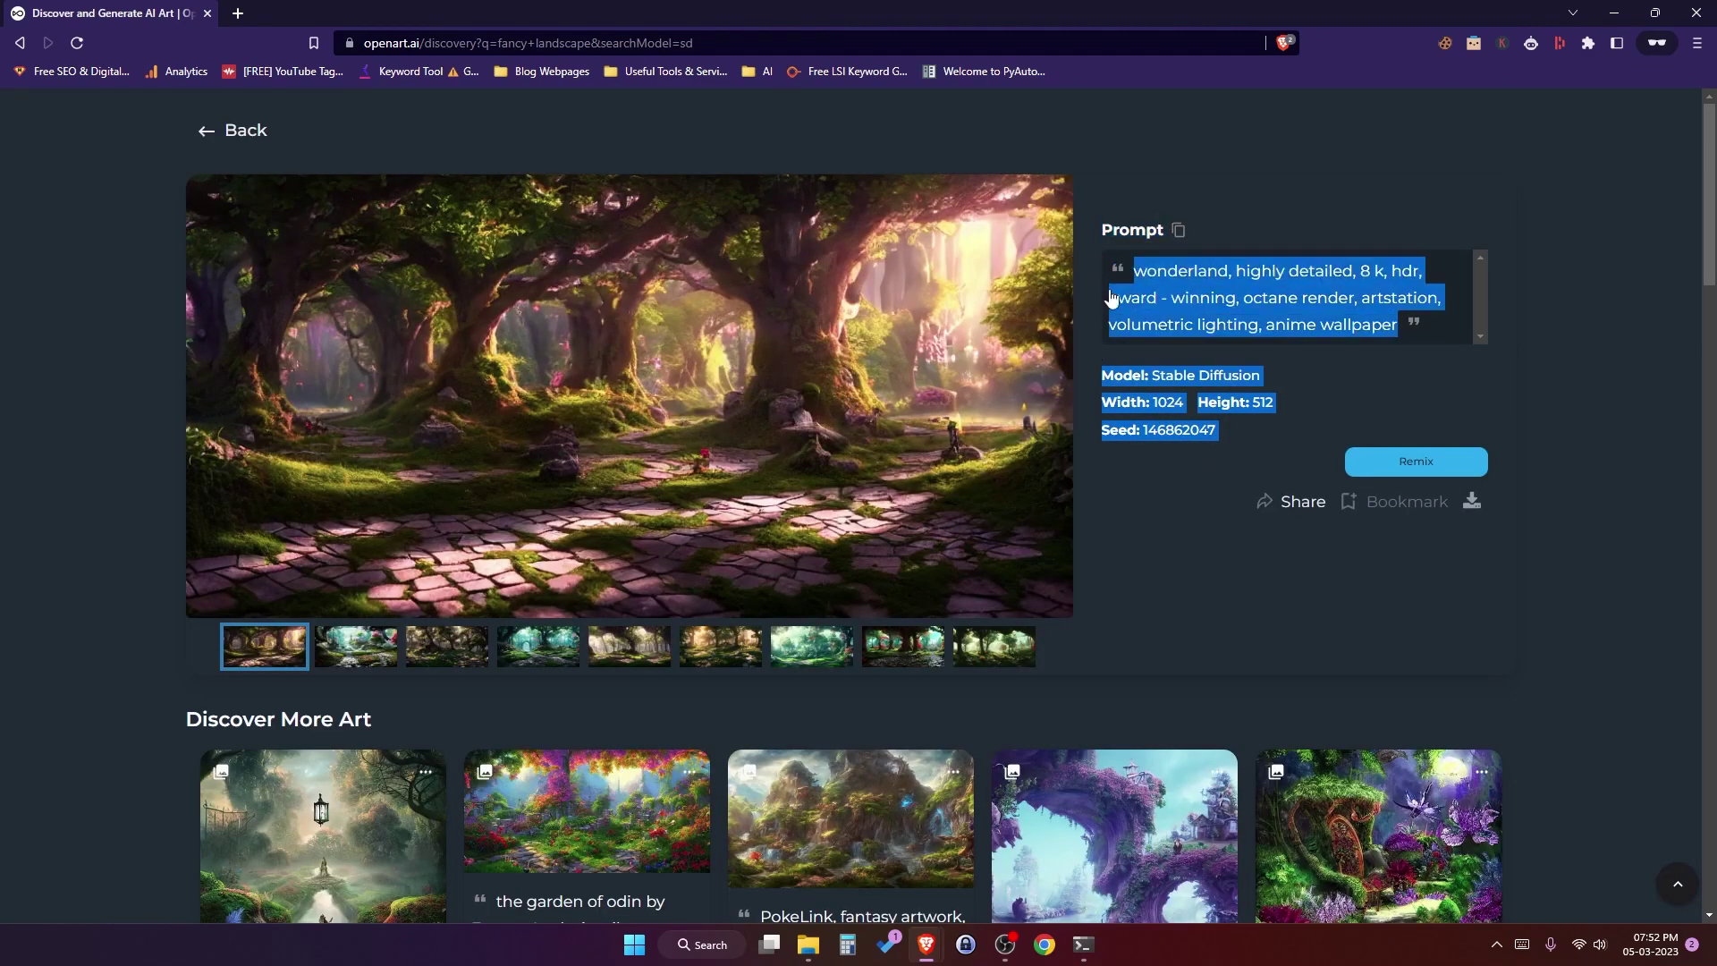
left_click(1209, 504)
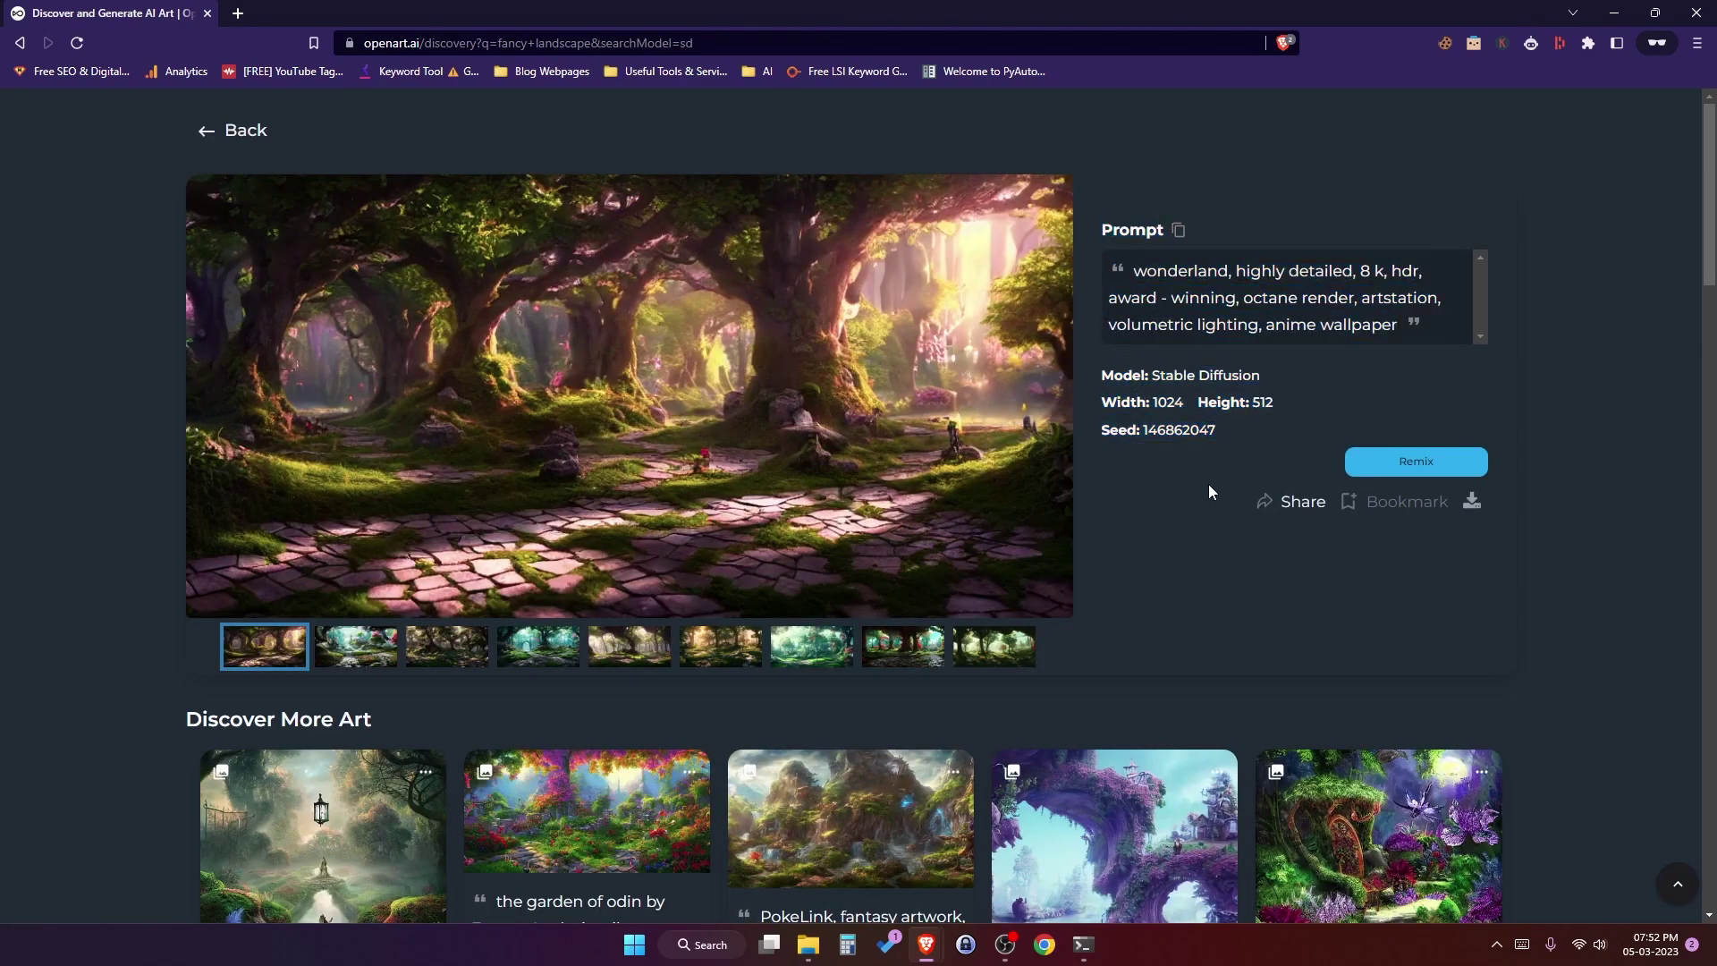
left_click(1180, 232)
Paste the wonderland prompt into txt2img with 40 sampling steps, width 1024, batch count 4.
key("alt+Tab")
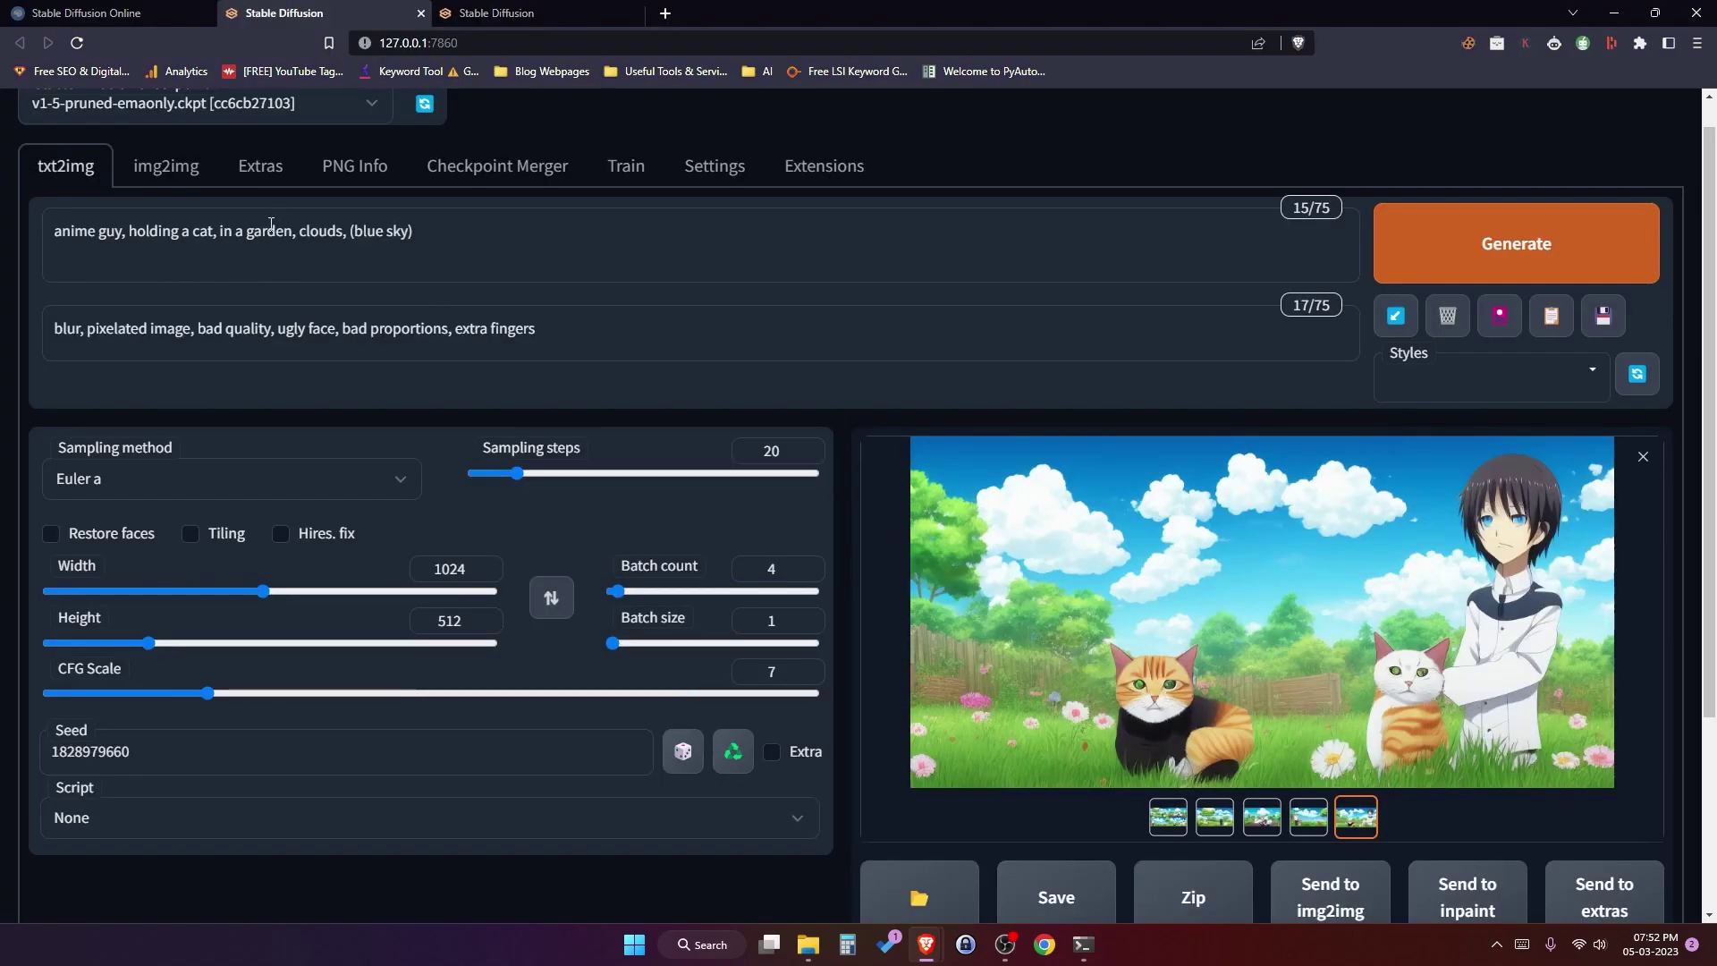
key("F5")
key("ctrl+v")
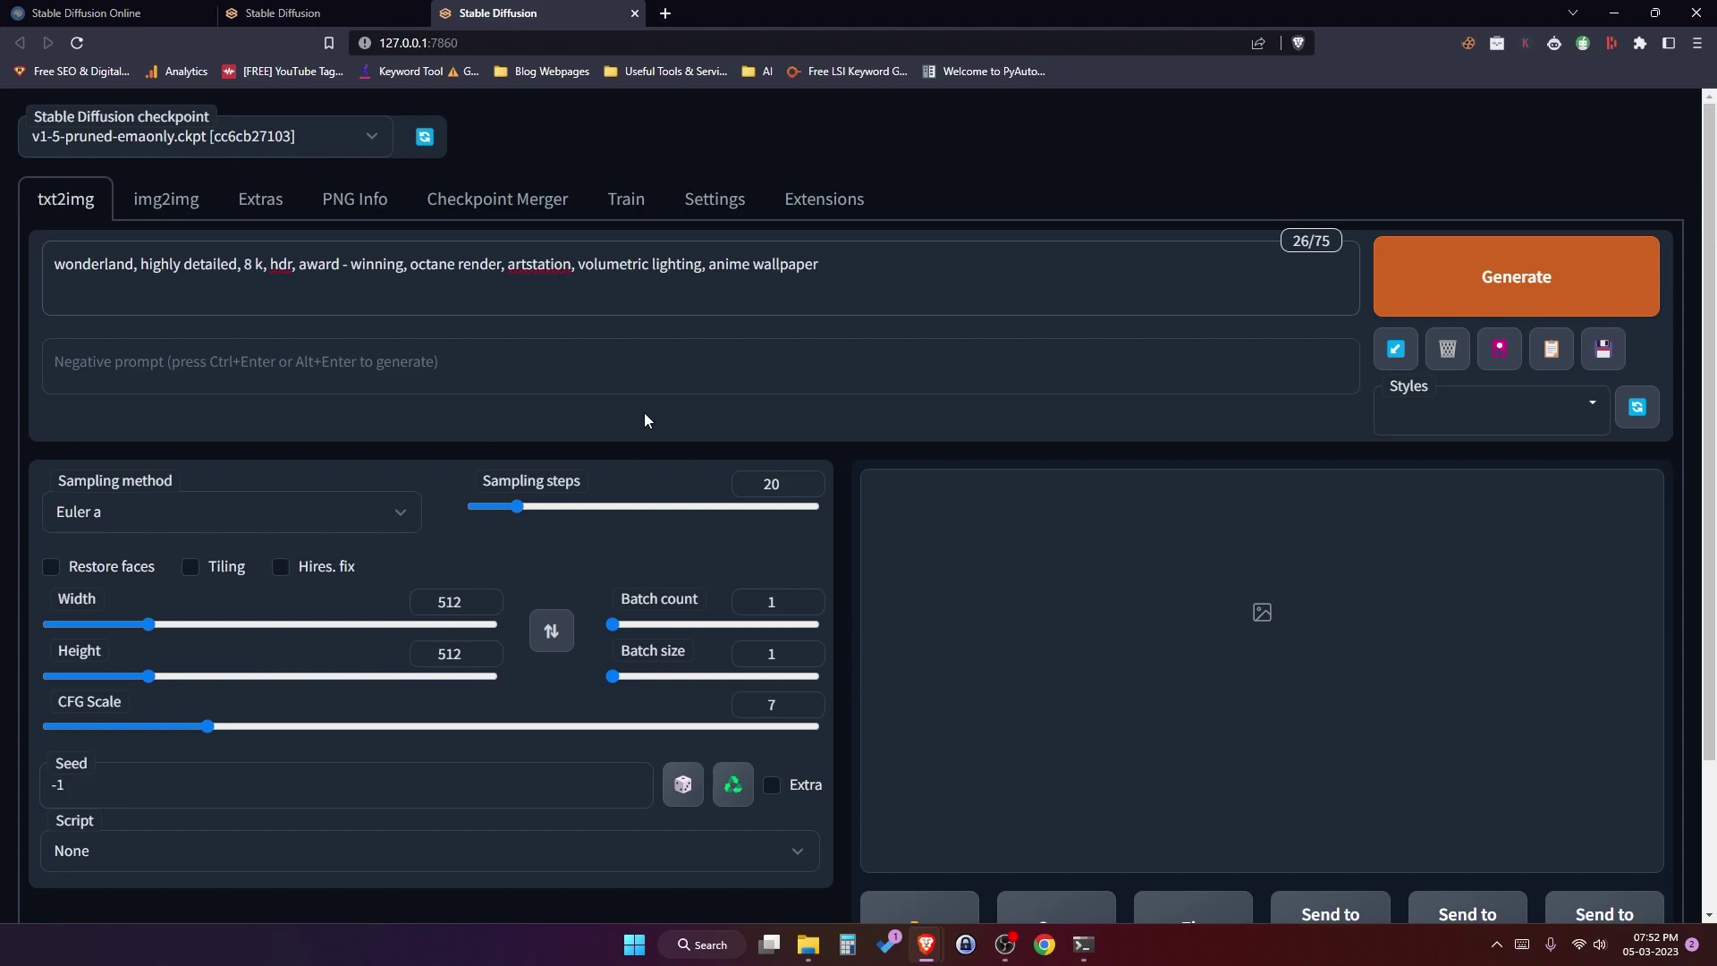
double_click(772, 483)
type("40")
double_click(450, 602)
type("1024")
double_click(772, 601)
type("4")
Generate the forest images while watching the terminal, then view the second result full-screen.
left_click(1452, 288)
scroll(1493, 547, "down", 2)
left_click(1087, 944)
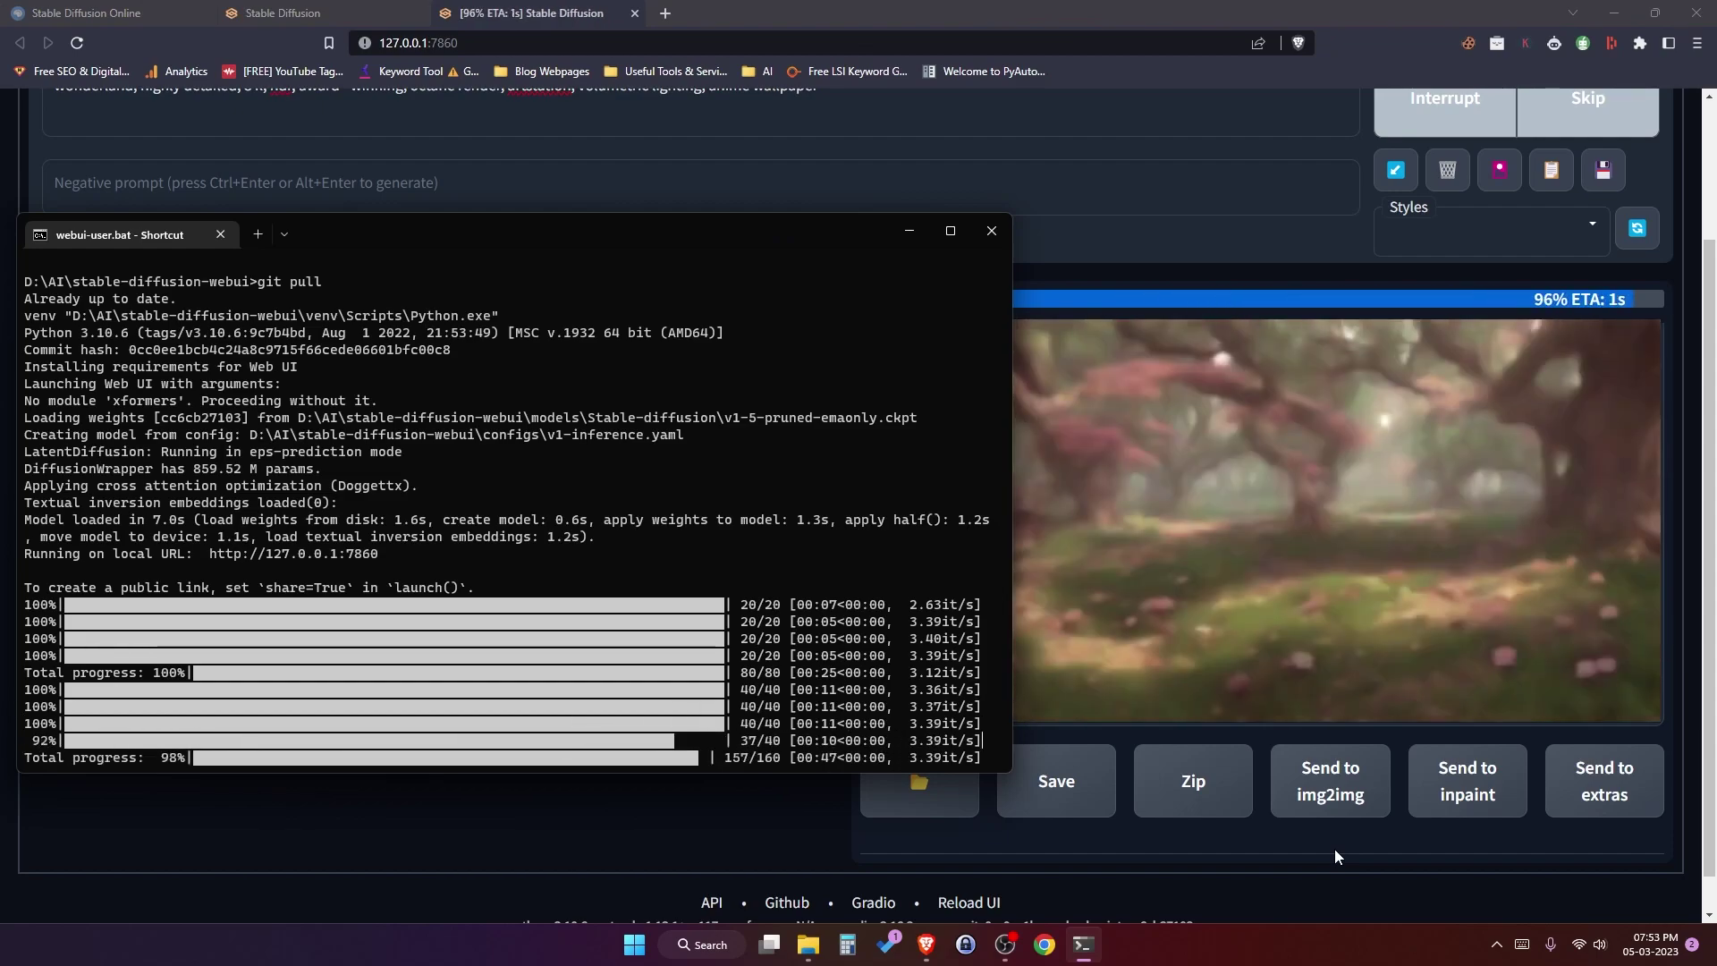
left_click(909, 231)
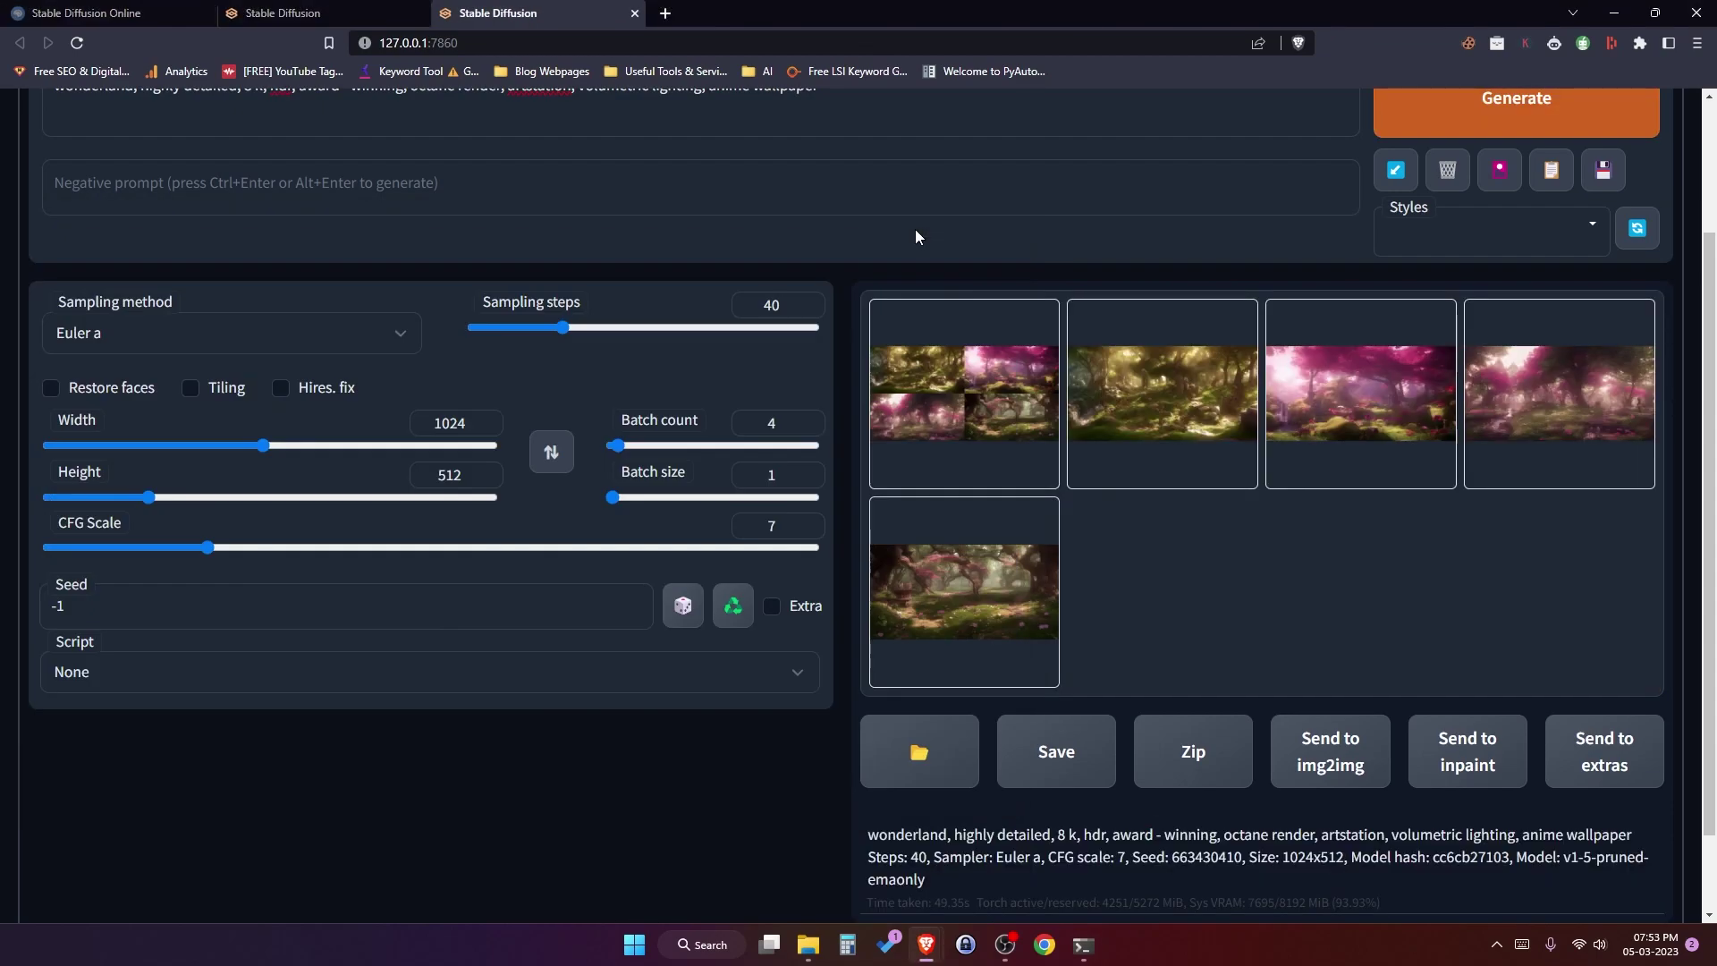
left_click(1129, 415)
left_click(1241, 497)
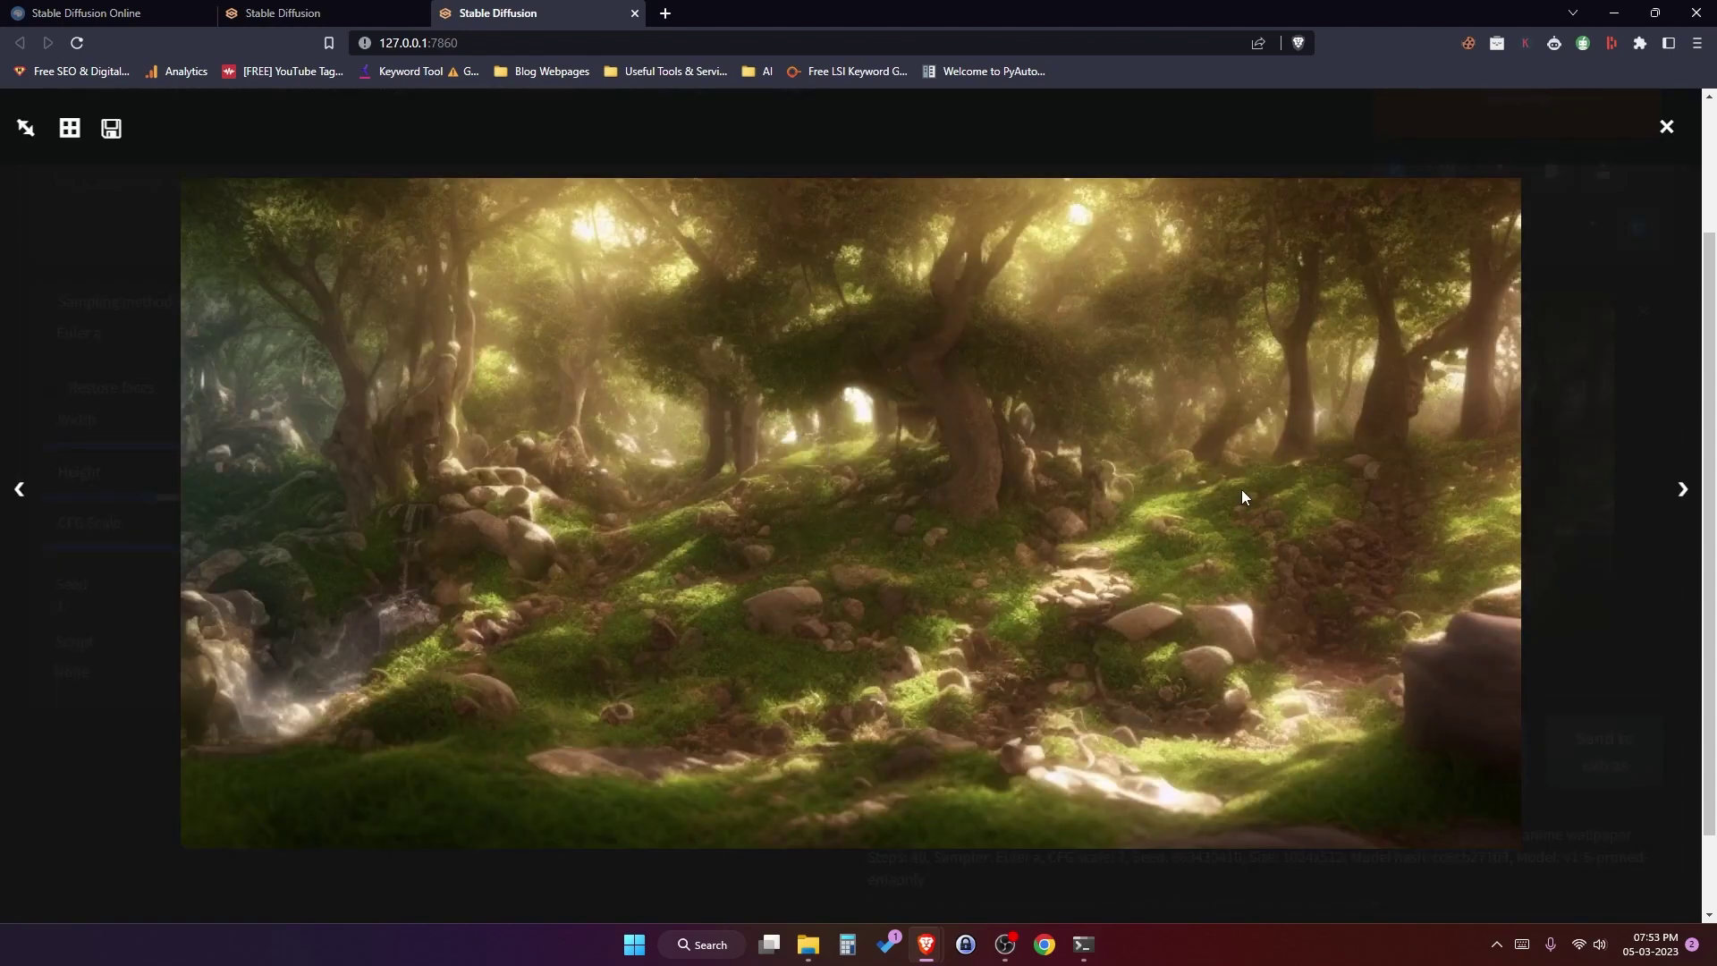
Step forward three images in the full-screen viewer to reach the pink-blossom forest results.
left_click(1686, 494)
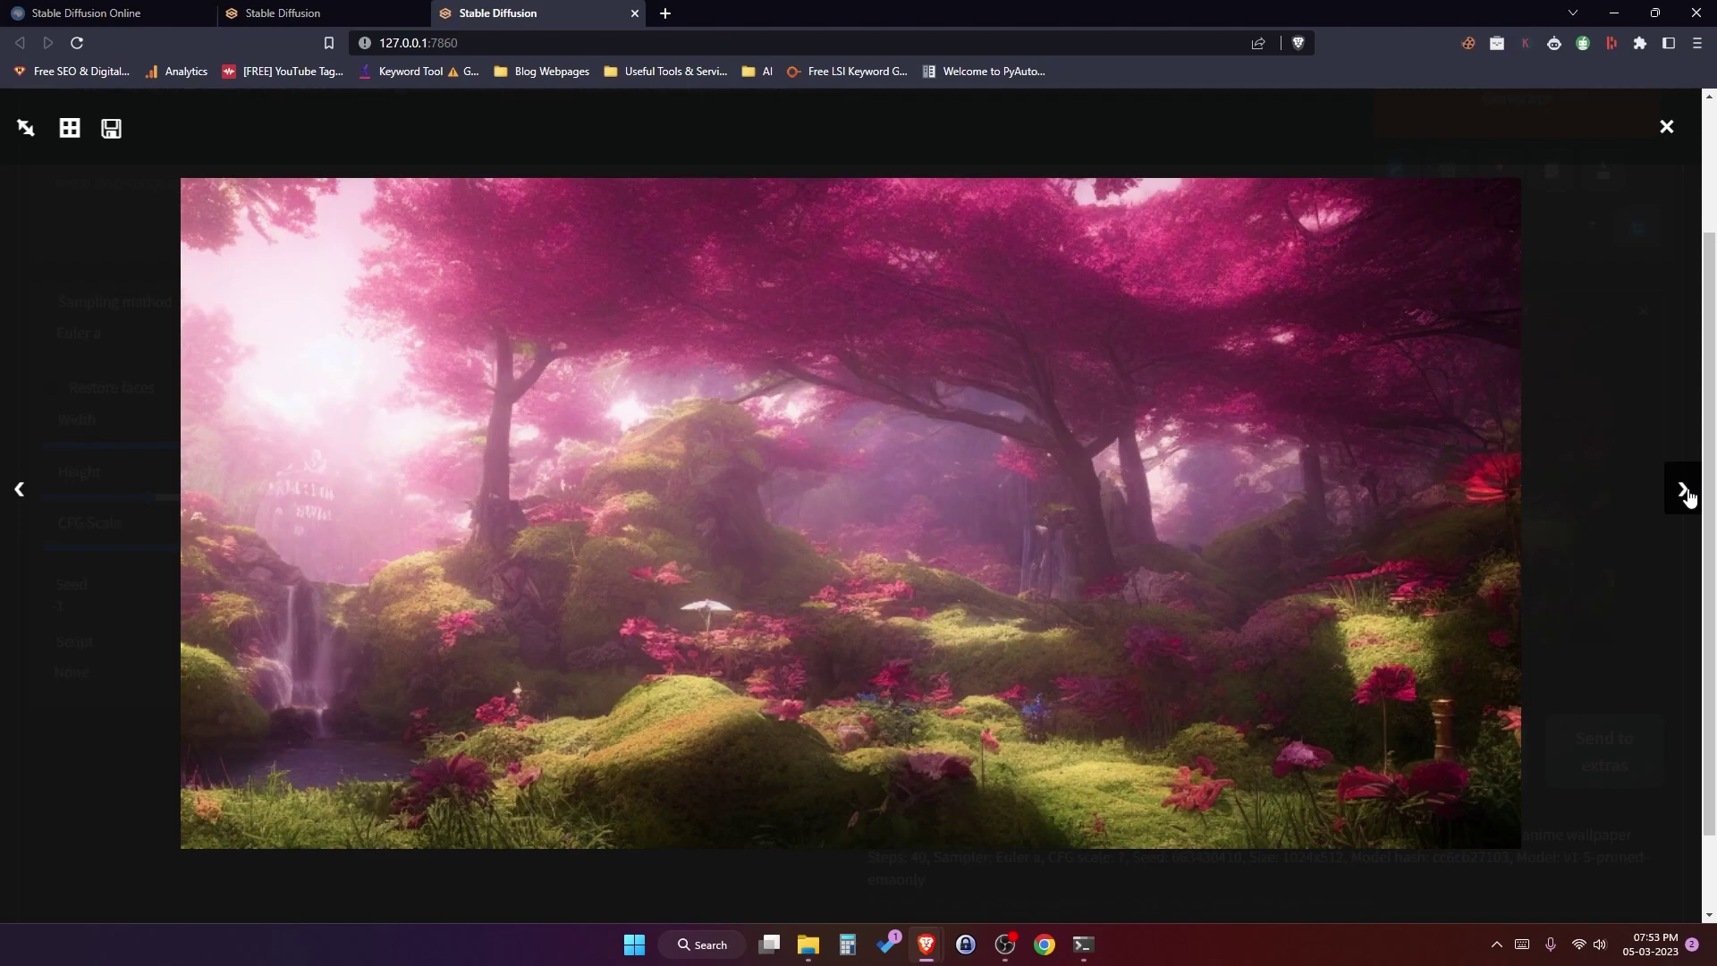
left_click(1686, 493)
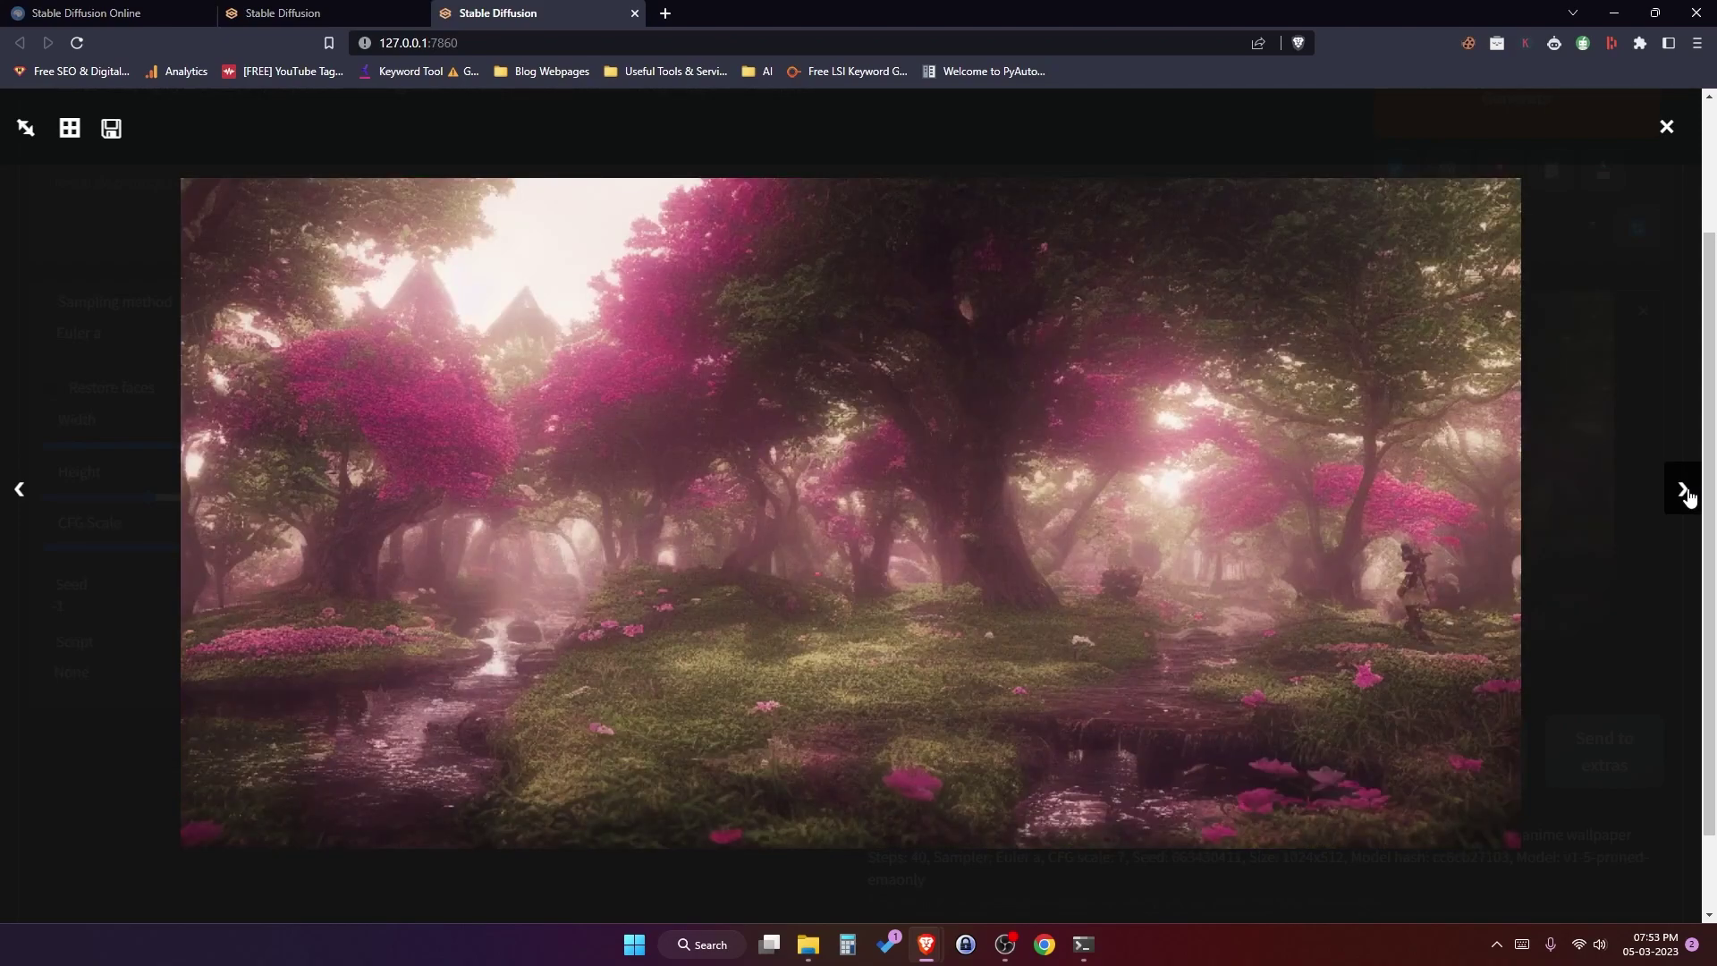
left_click(1685, 494)
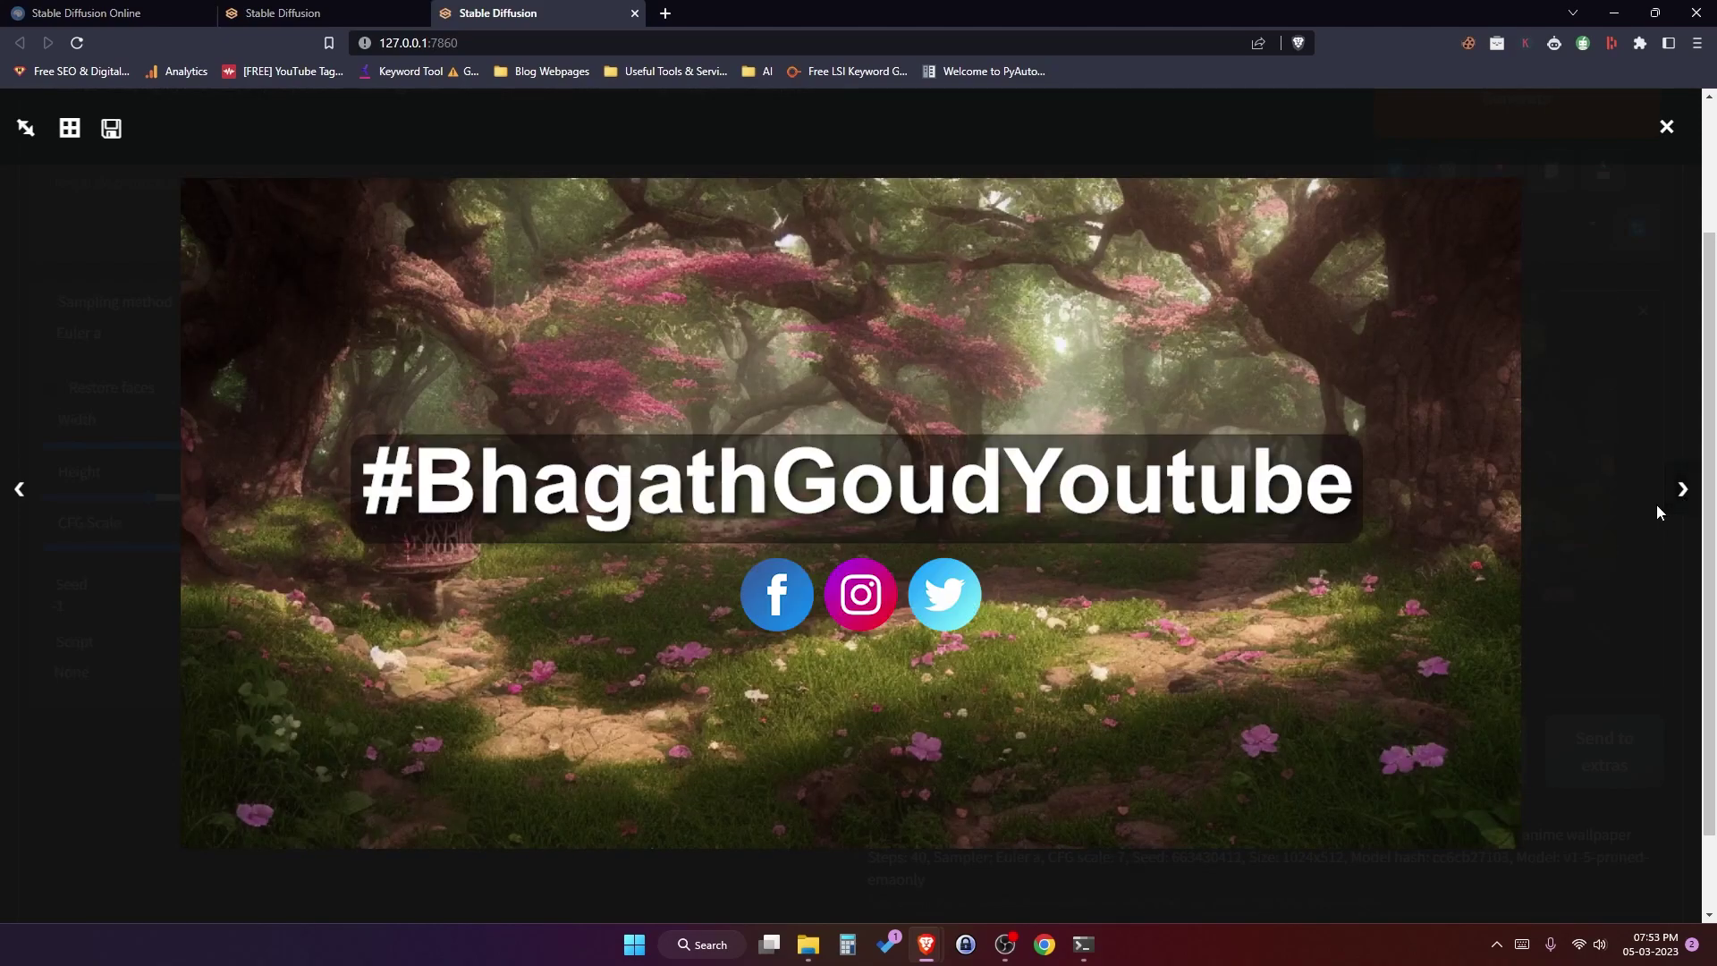